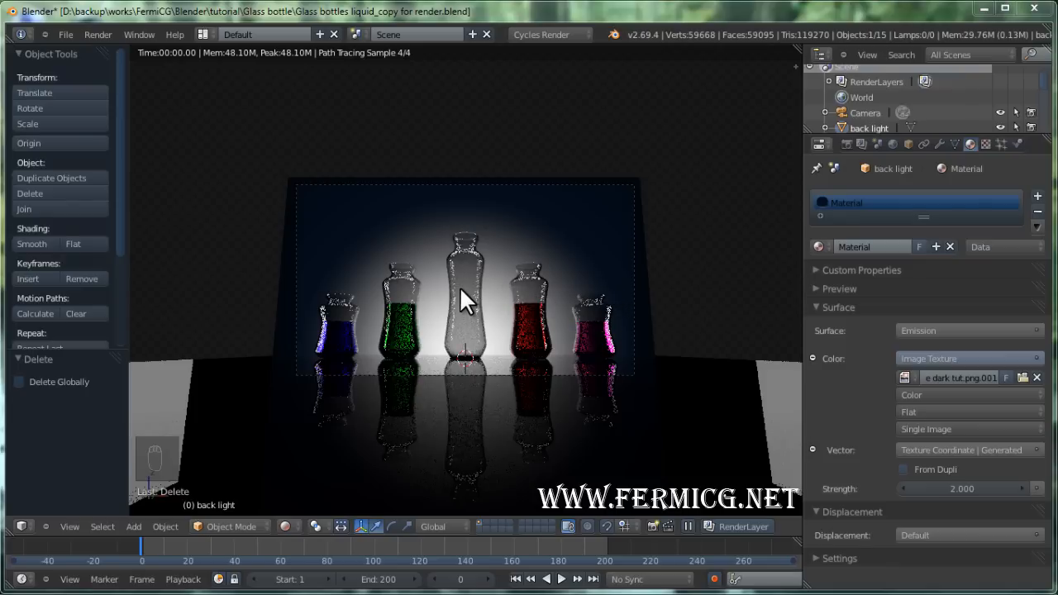
# Switch to Chrome and open the video list of the fermicg YouTube channel
pyautogui.press('super')
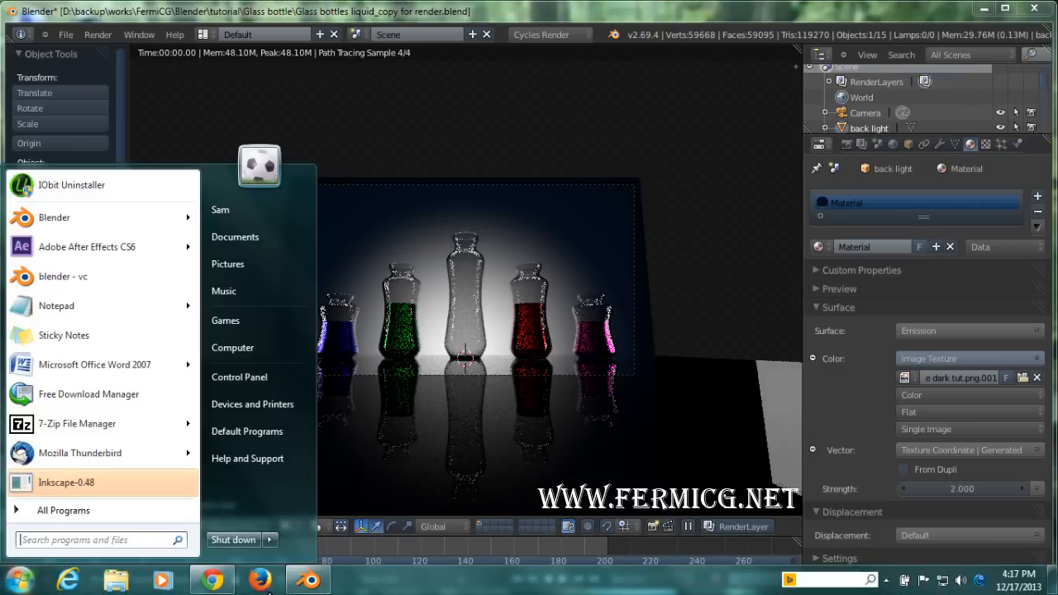
pyautogui.click(223, 586)
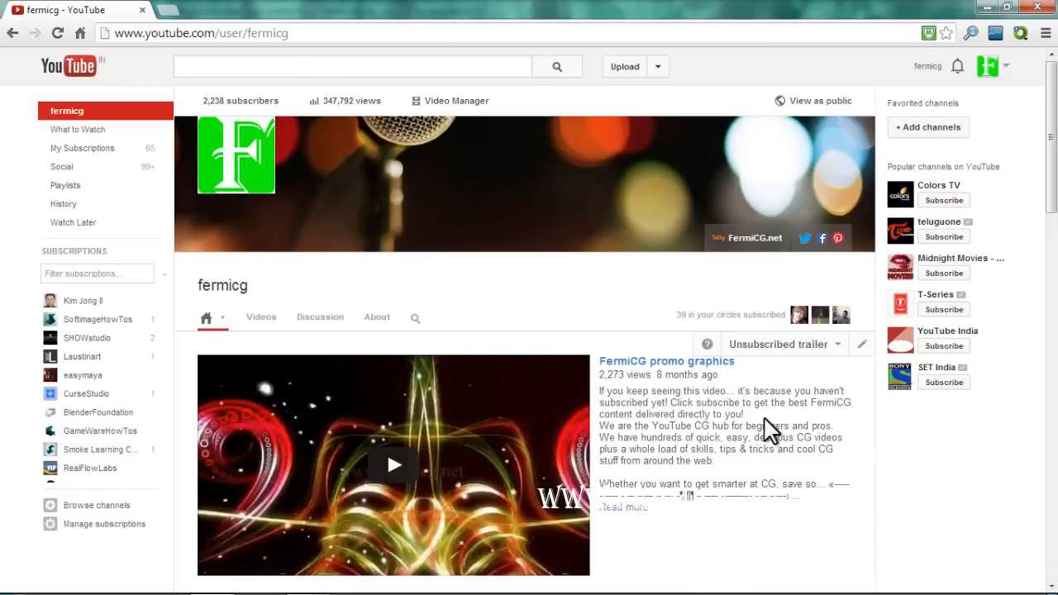
pyautogui.scroll(-2, 768, 432)
pyautogui.scroll(-1, 1016, 562)
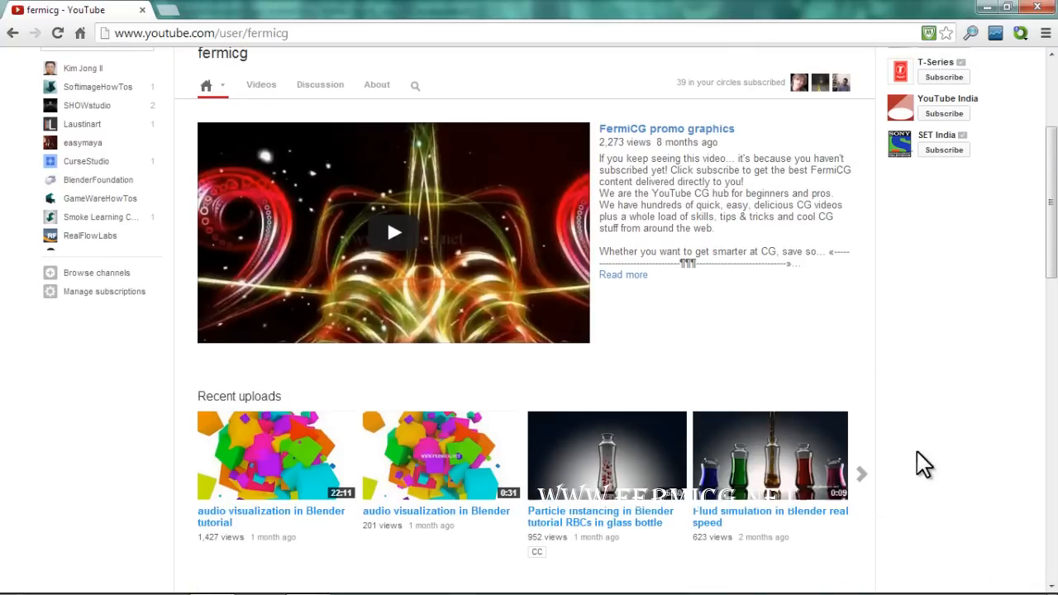
pyautogui.scroll(2, 921, 462)
pyautogui.click(262, 239)
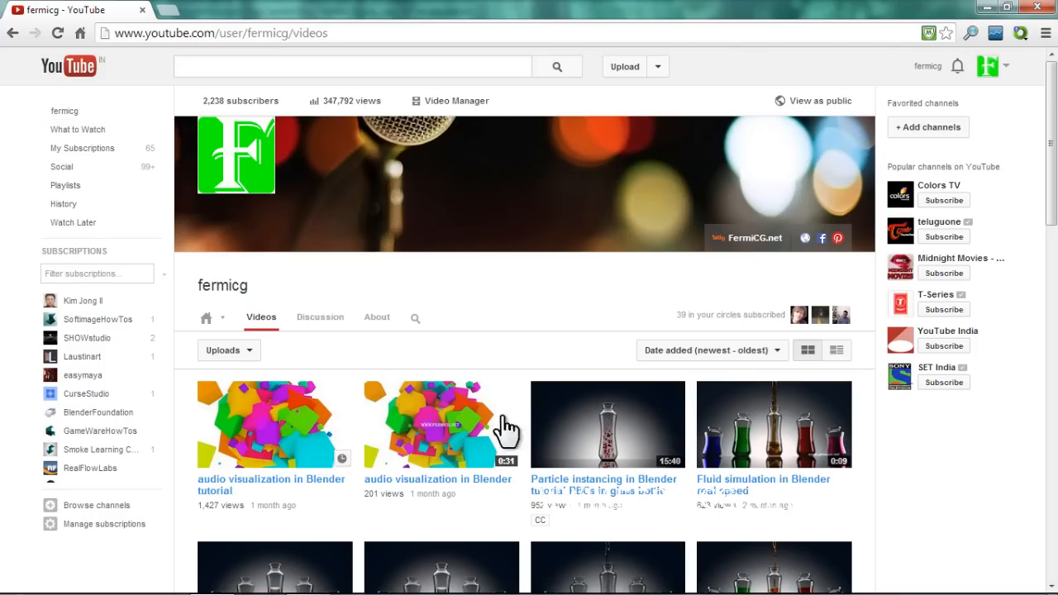
# Look through the channel's uploads for the glass bottle and fluid effects tutorials
pyautogui.scroll(-2, 504, 428)
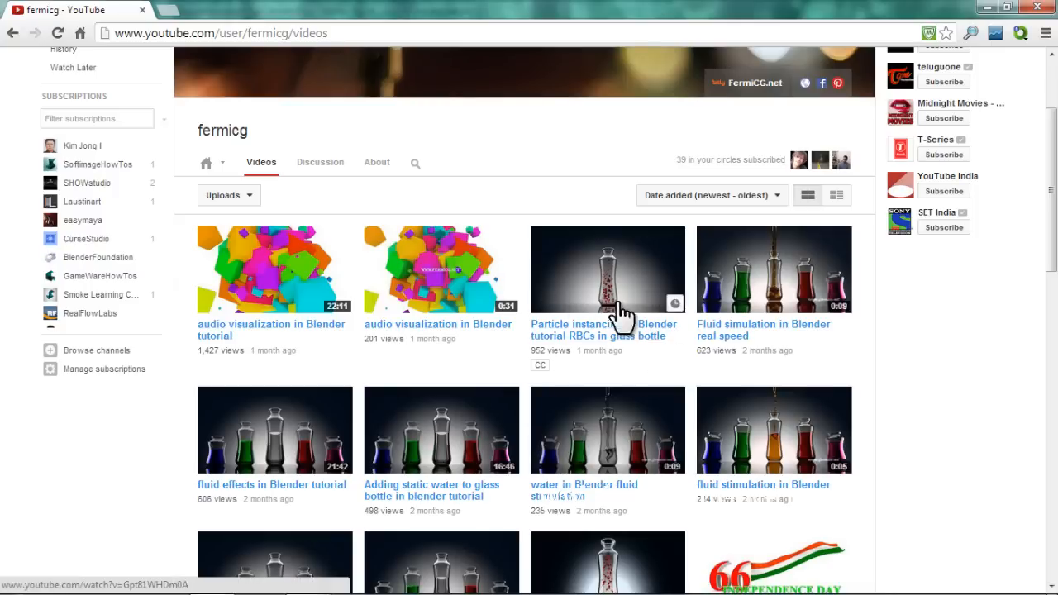
pyautogui.scroll(-2, 898, 397)
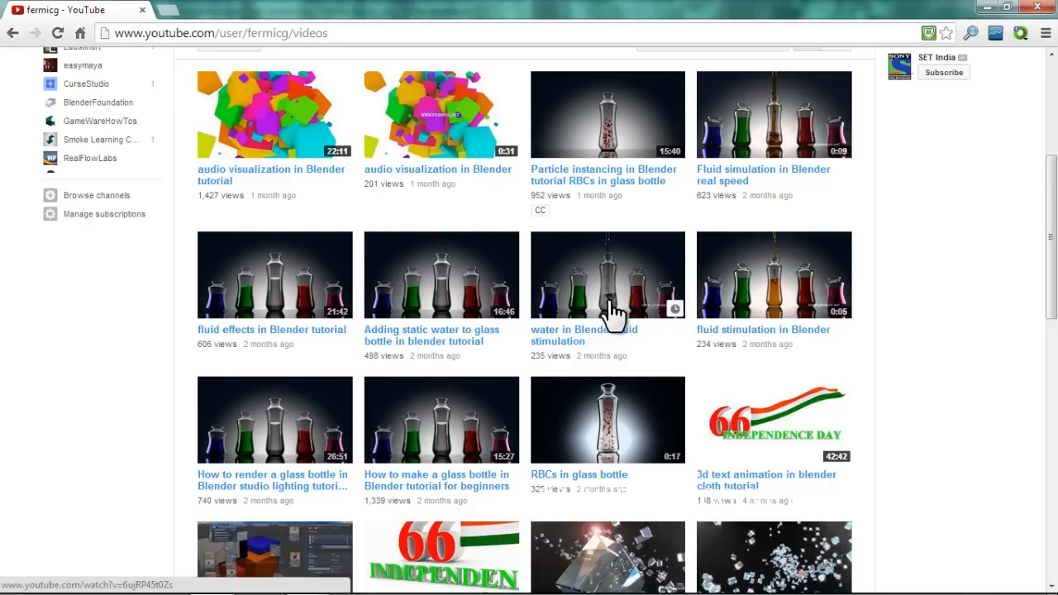
pyautogui.scroll(-2, 281, 492)
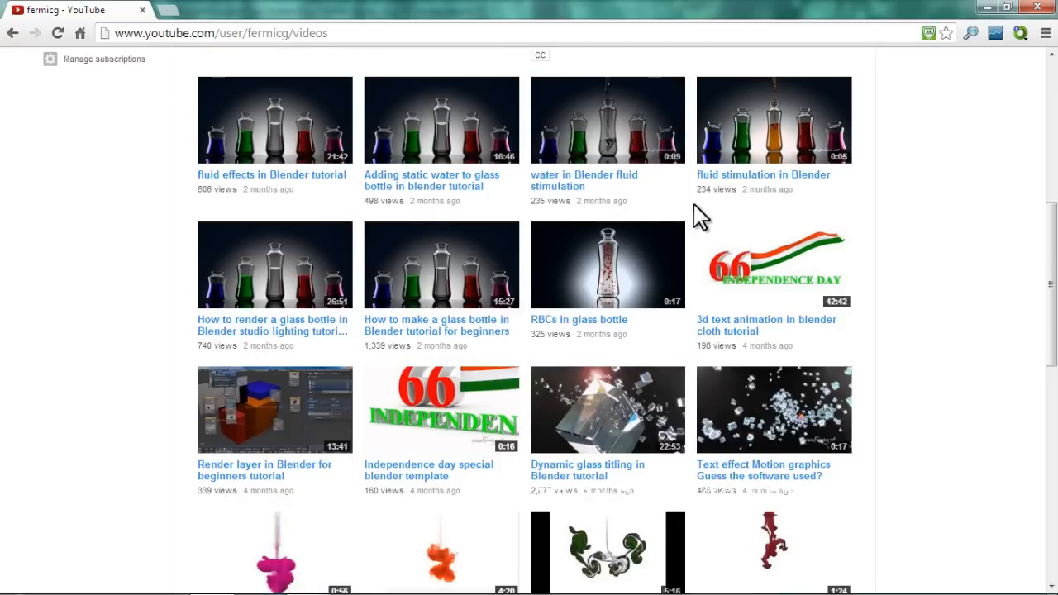
pyautogui.scroll(2, 919, 287)
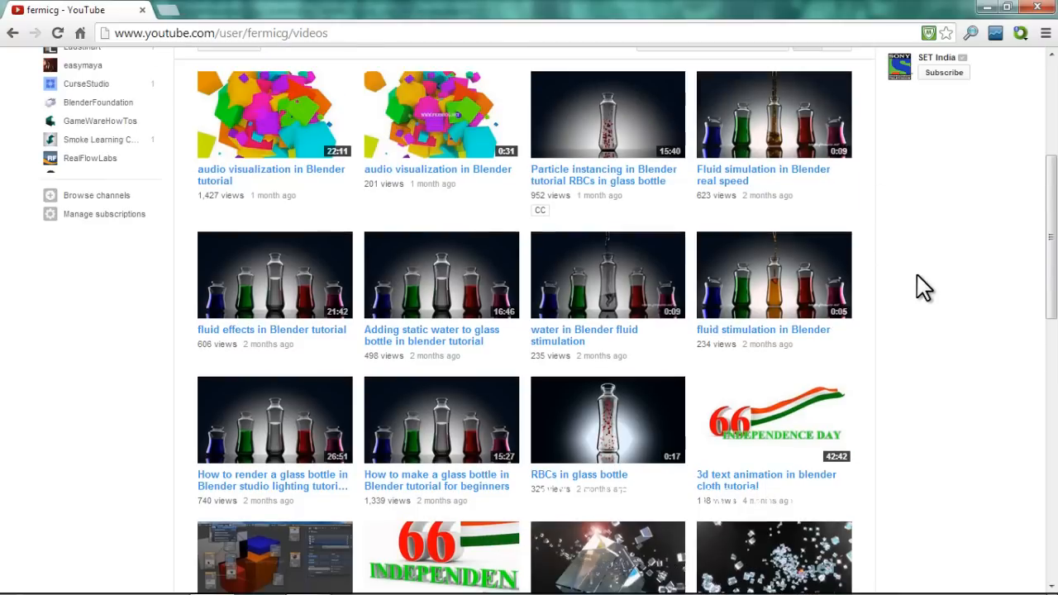
pyautogui.click(168, 11)
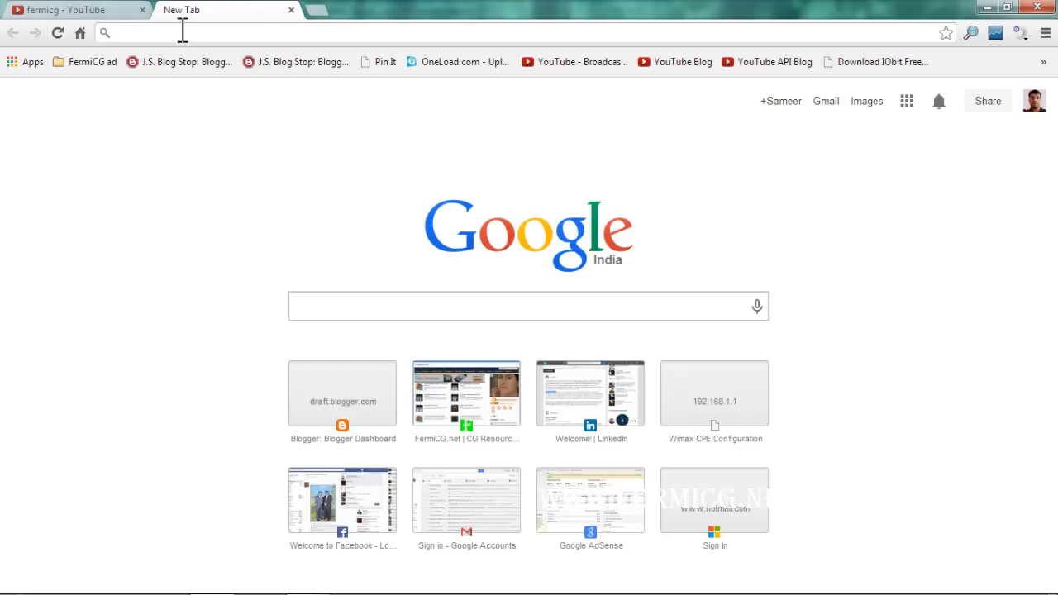
pyautogui.write('ww')
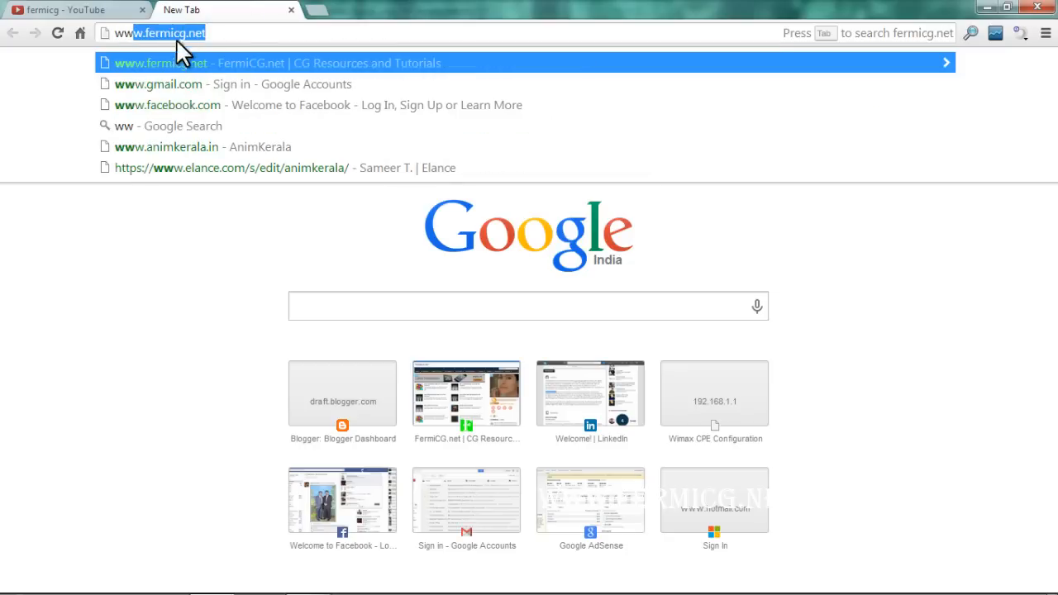
pyautogui.click(174, 65)
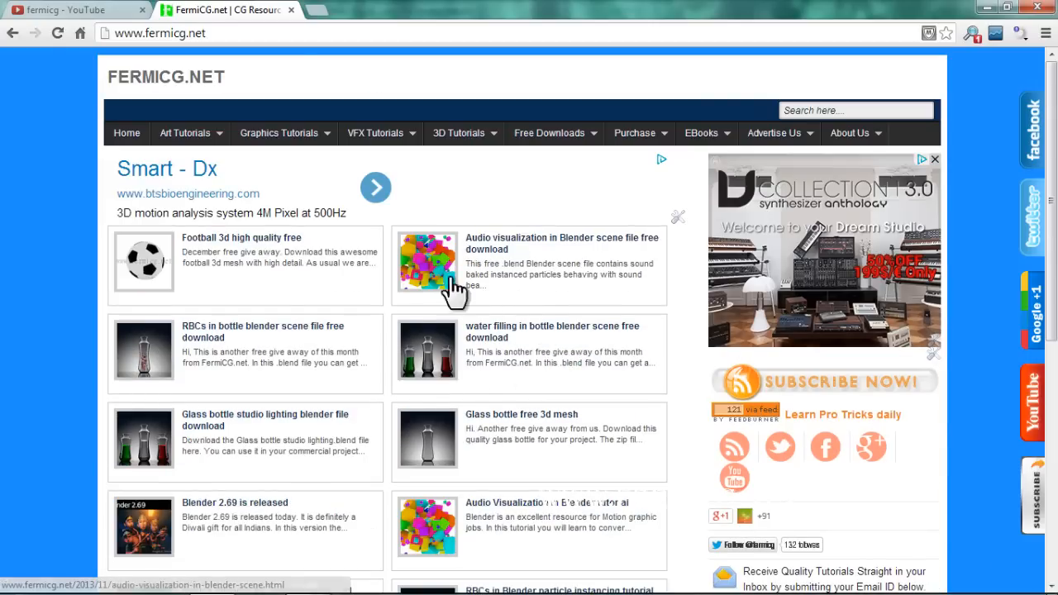
# Open the site's free 3D mesh downloads and look through the listed files
pyautogui.moveTo(538, 134)
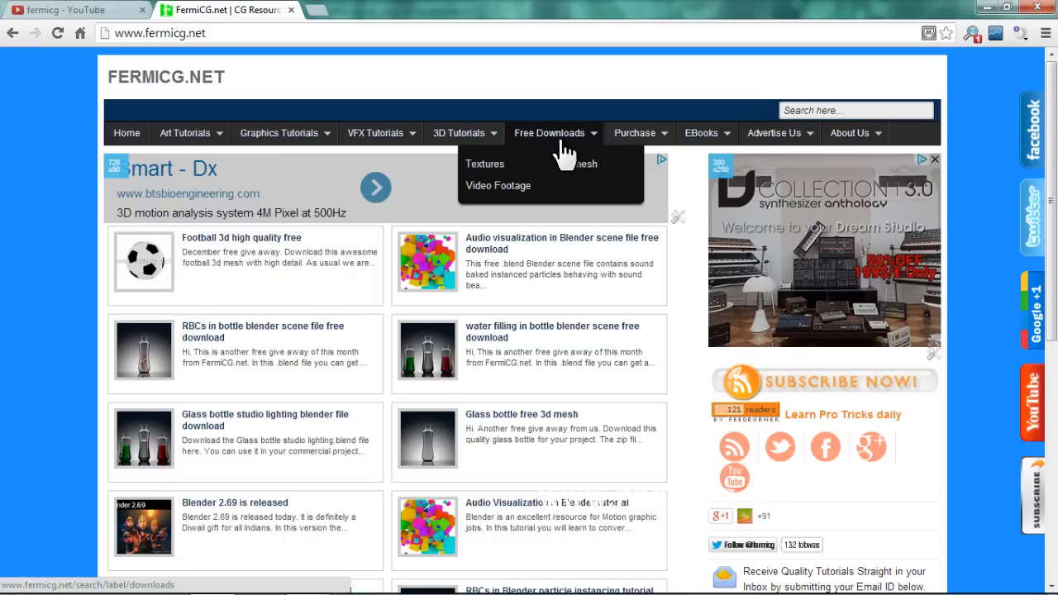
pyautogui.click(575, 165)
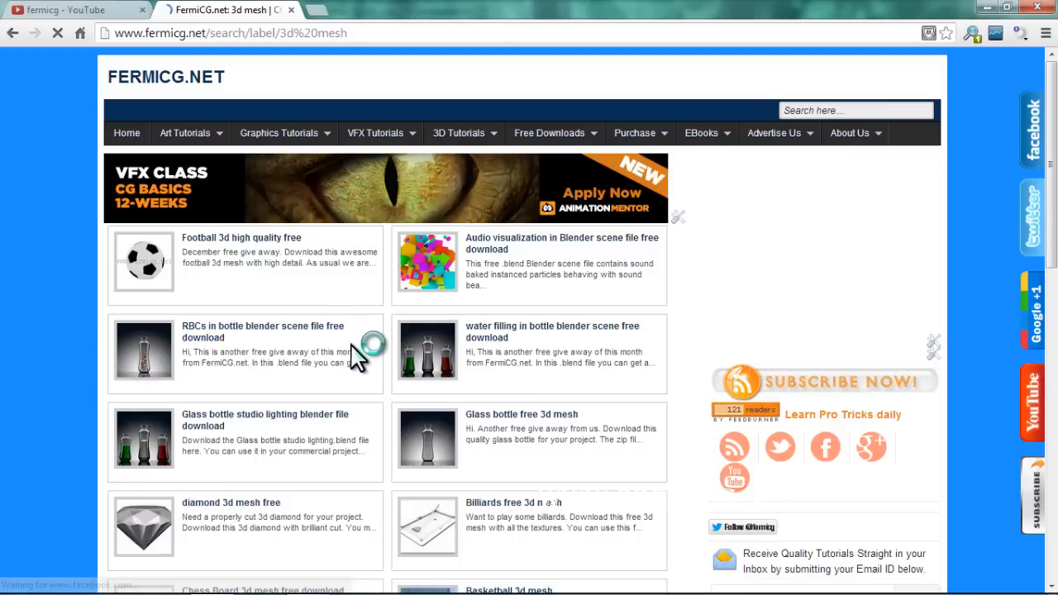
pyautogui.scroll(-5, 567, 359)
pyautogui.scroll(4, 554, 369)
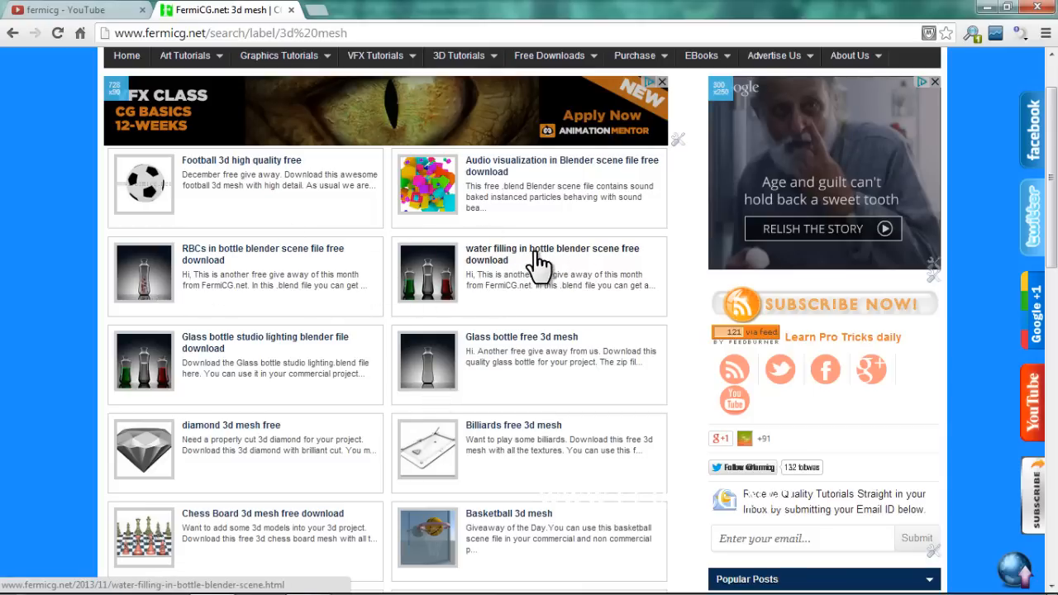
# Open the "Glass bottle studio lighting blender file download" page and read its description and download instructions
pyautogui.click(261, 342)
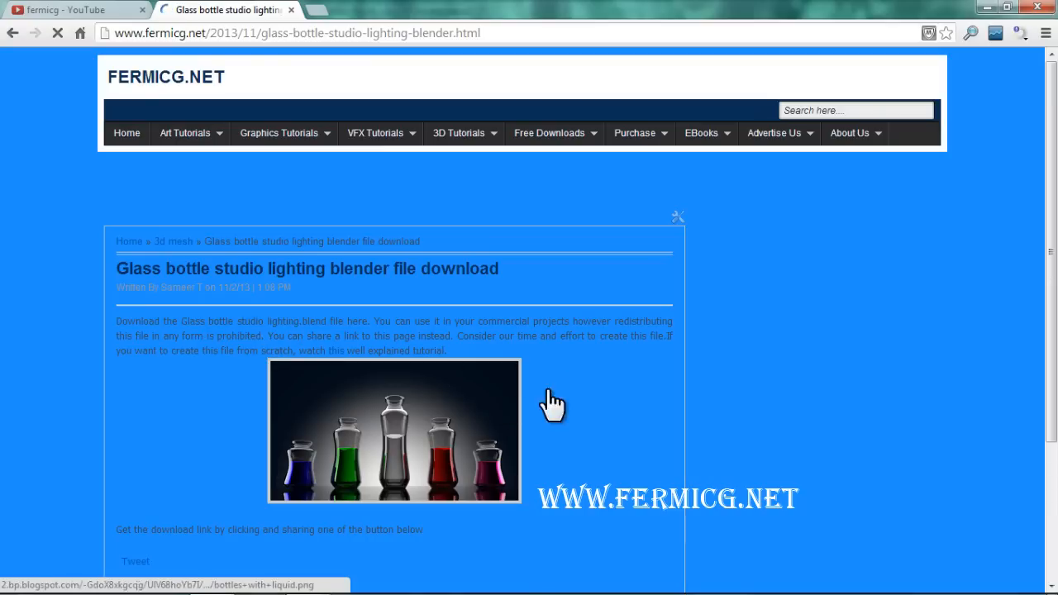
pyautogui.scroll(-2, 570, 397)
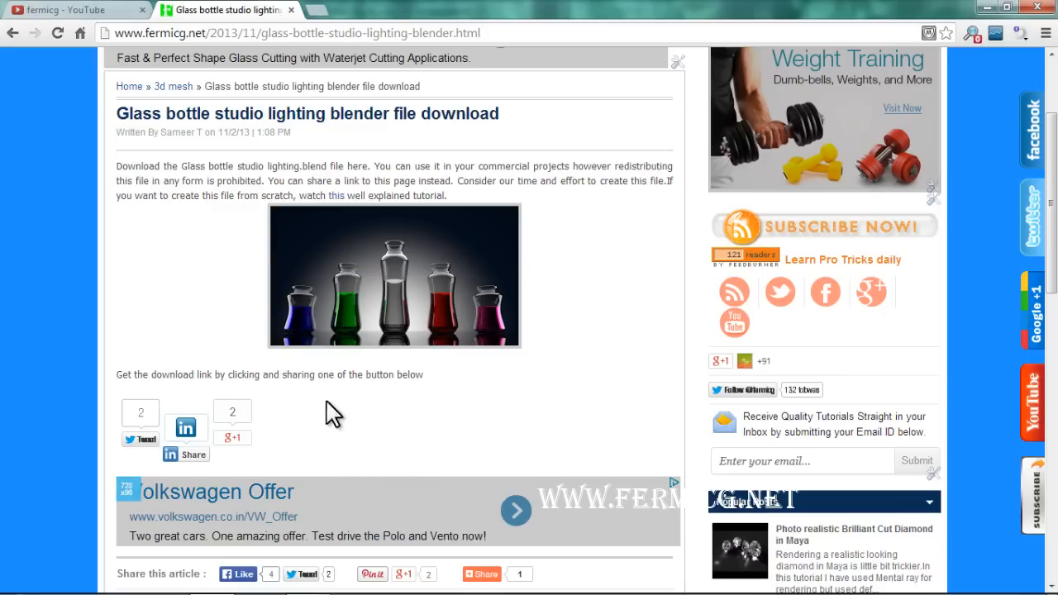
pyautogui.scroll(-1, 612, 334)
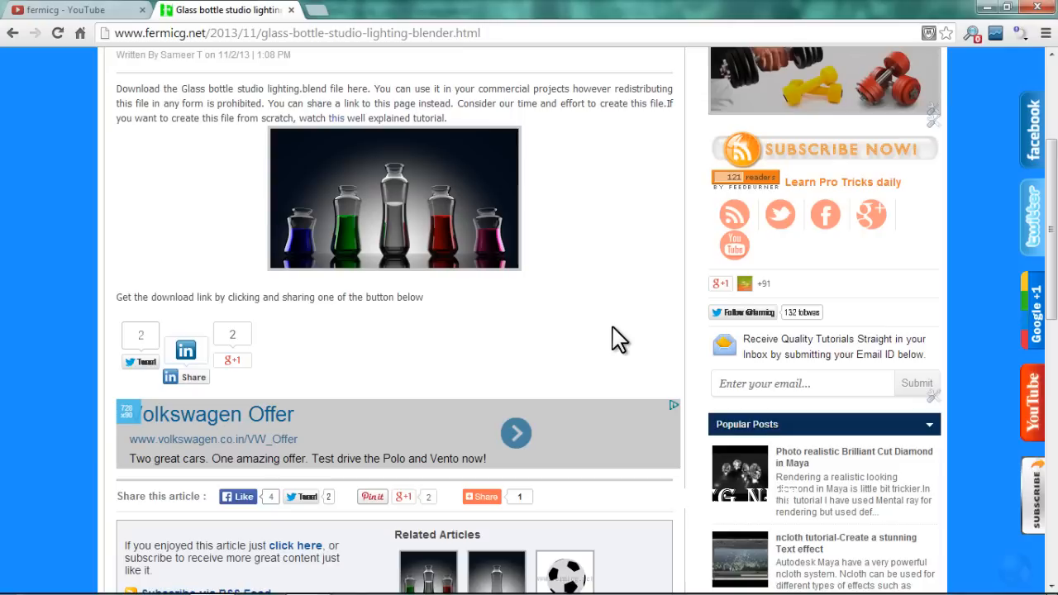
pyautogui.scroll(2, 590, 266)
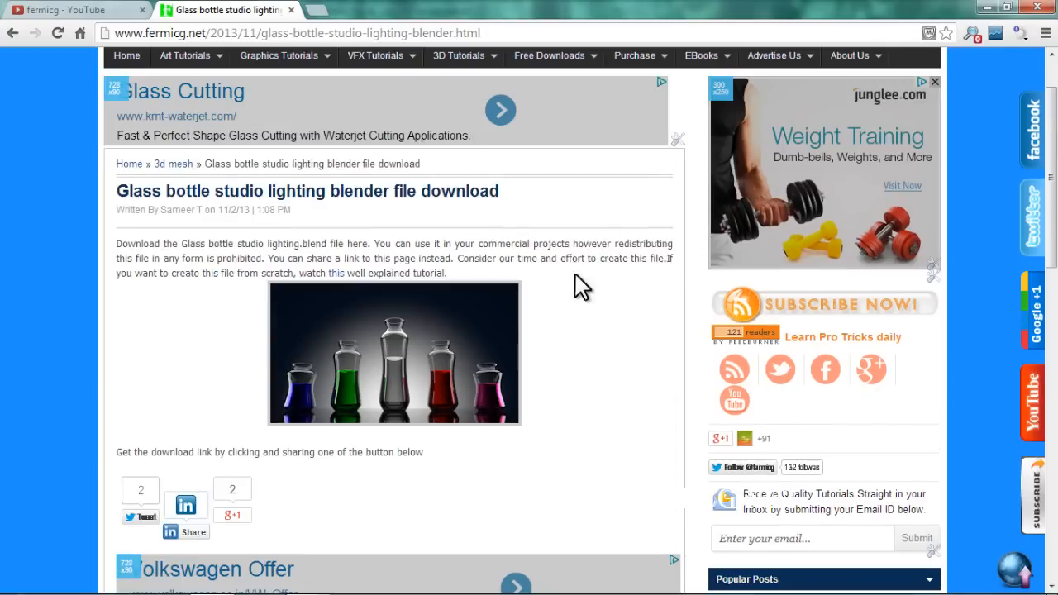
# Switch back to Blender with Solid viewport shading and check the image files available for the back light's color texture
pyautogui.click(324, 585)
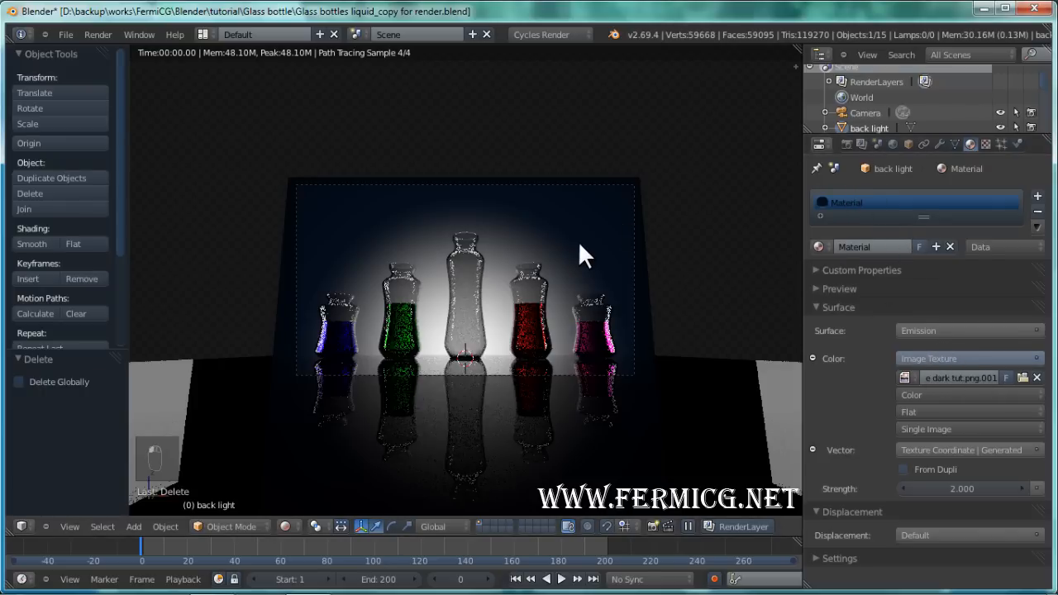
pyautogui.click(302, 525)
pyautogui.click(309, 477)
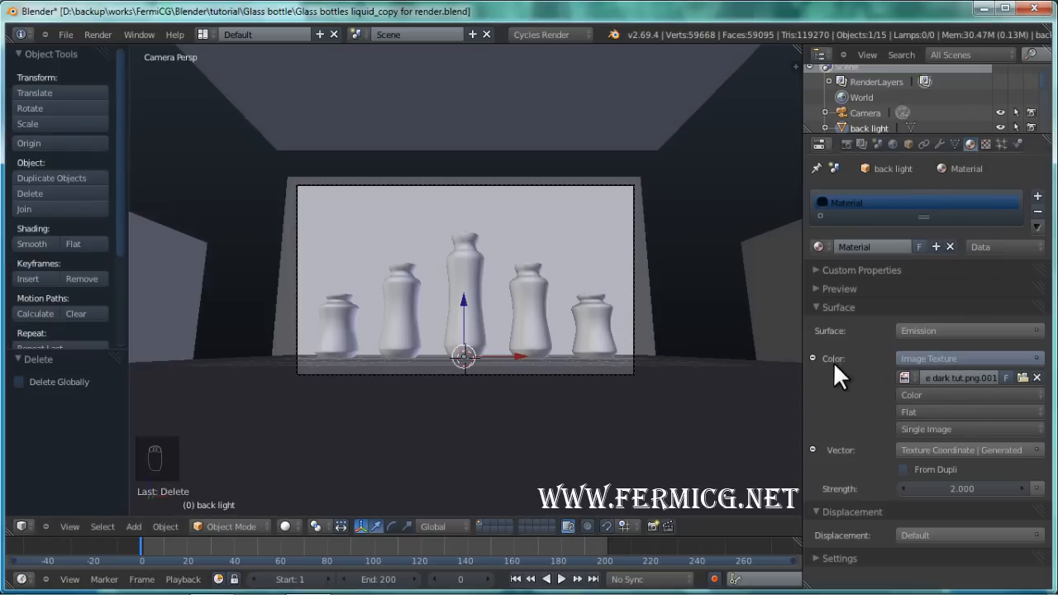
pyautogui.click(1023, 377)
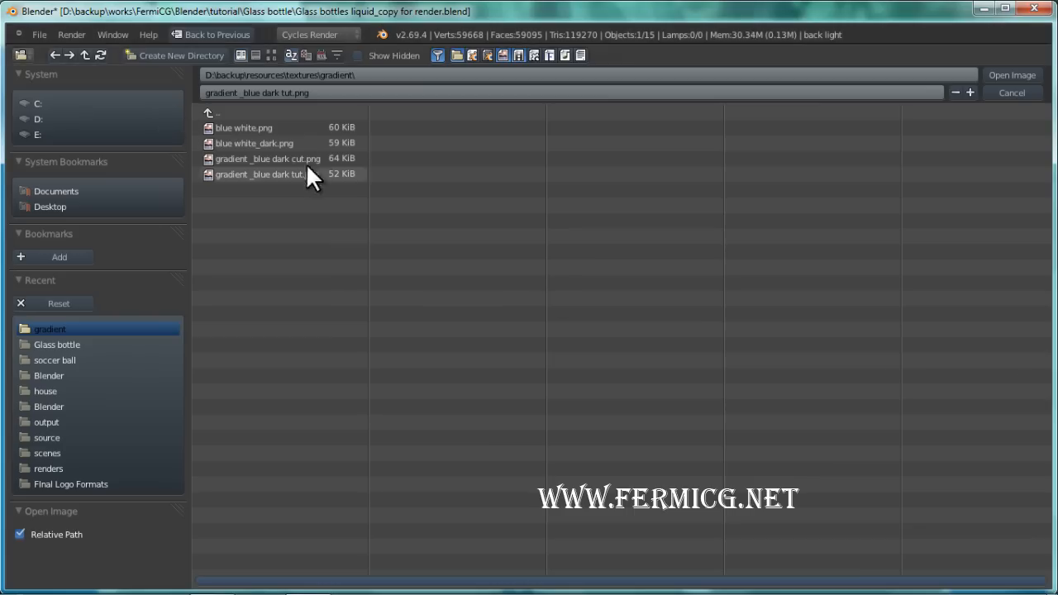
pyautogui.click(1002, 87)
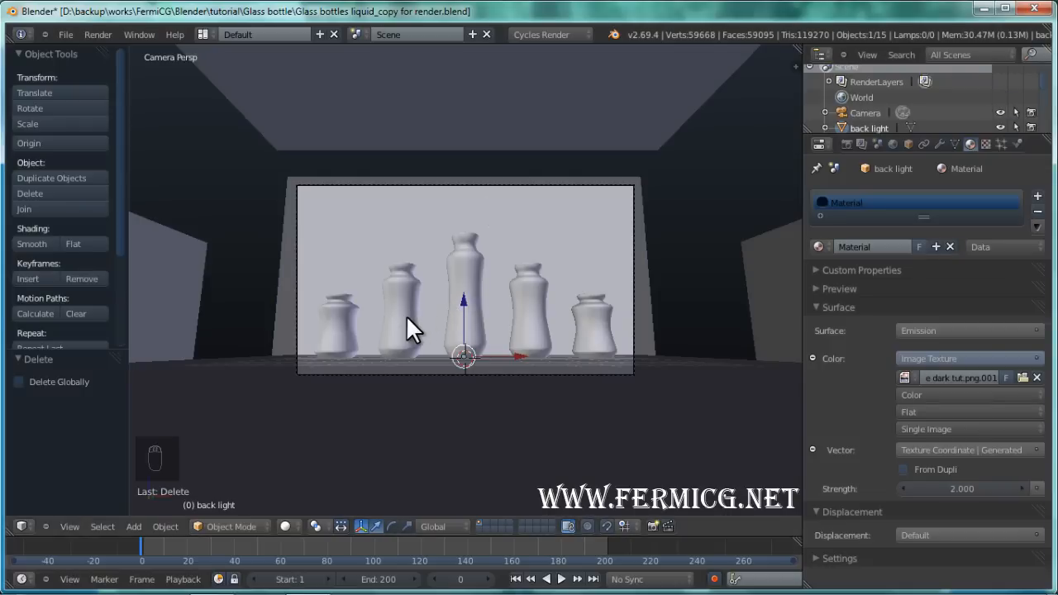
# Preview the bottle scene in Rendered viewport shading and return to Solid shading
pyautogui.click(287, 526)
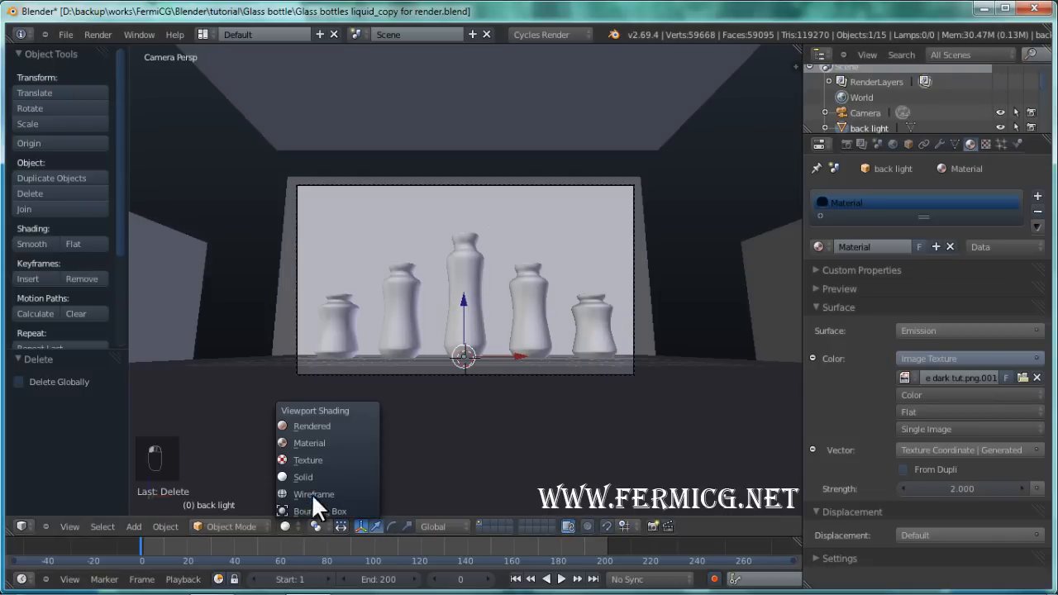
pyautogui.click(333, 425)
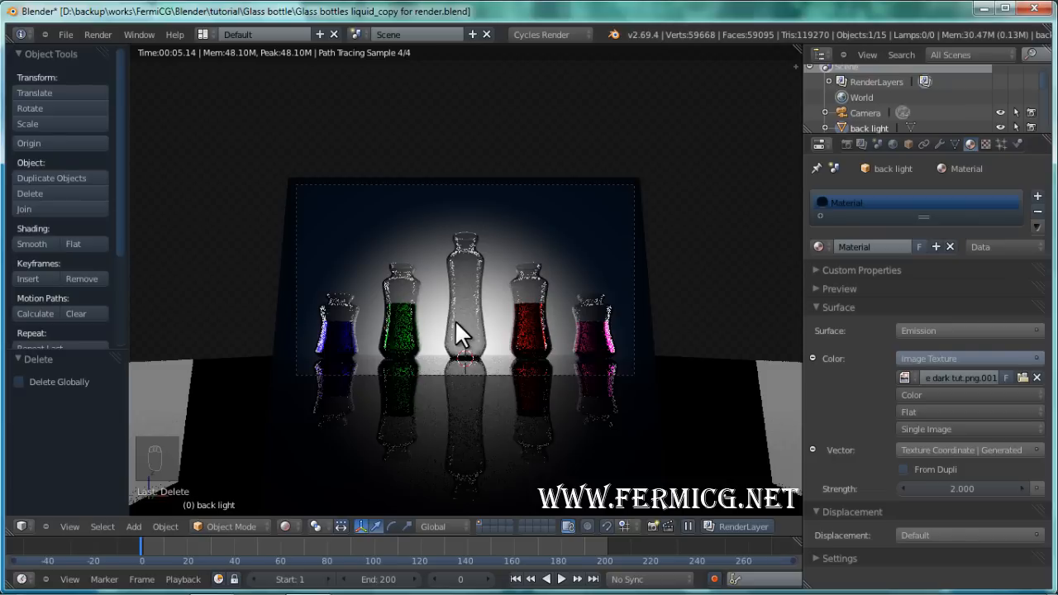
pyautogui.click(298, 523)
pyautogui.click(310, 477)
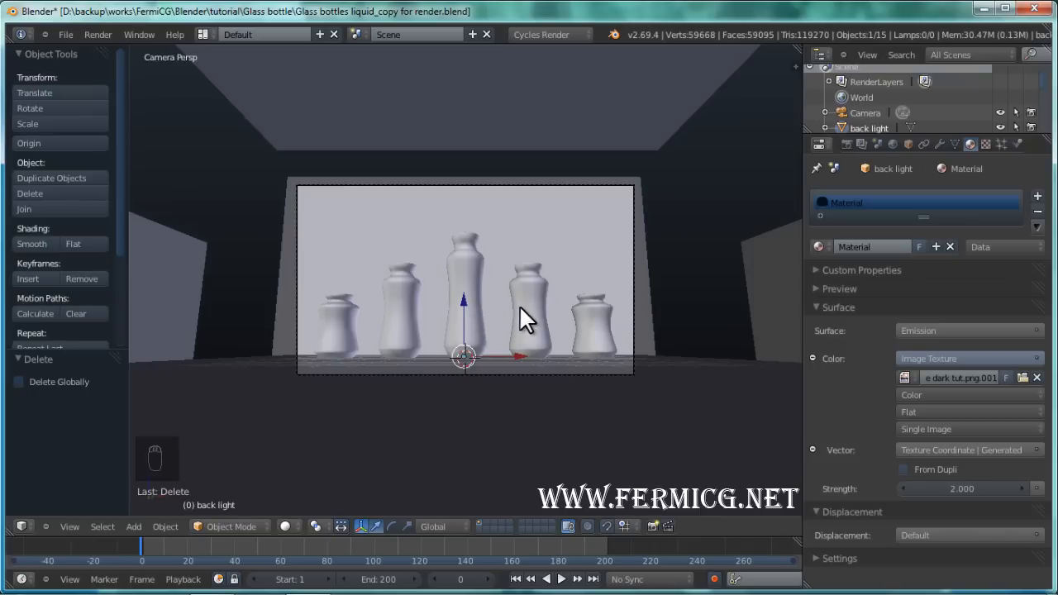
# Leave the camera view and move the tall middle bottle to layer 17
pyautogui.rightClick(459, 259)
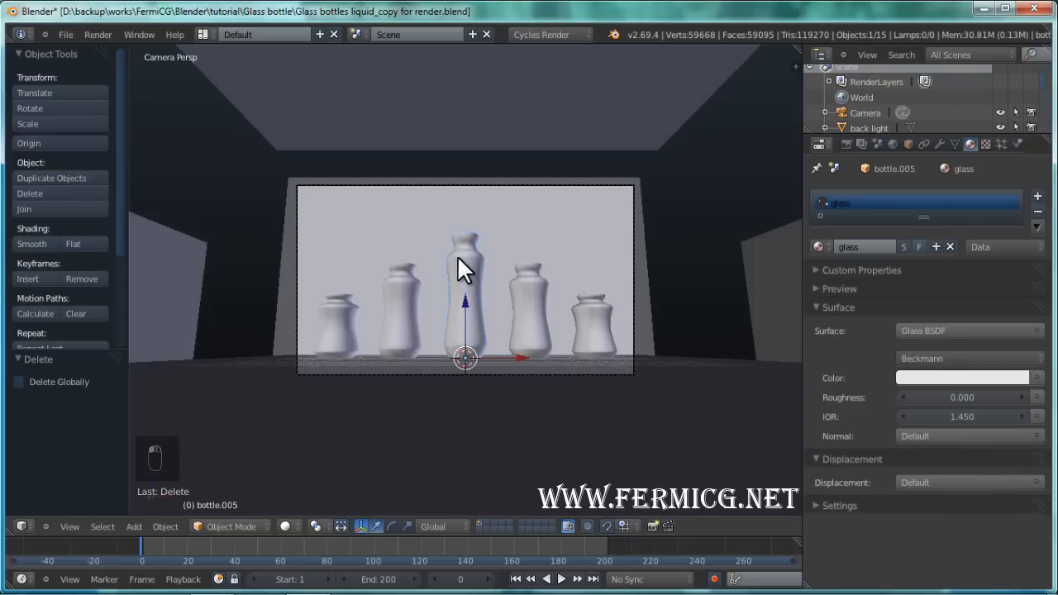
pyautogui.press('KP_0')
pyautogui.scroll(-5, 589, 311)
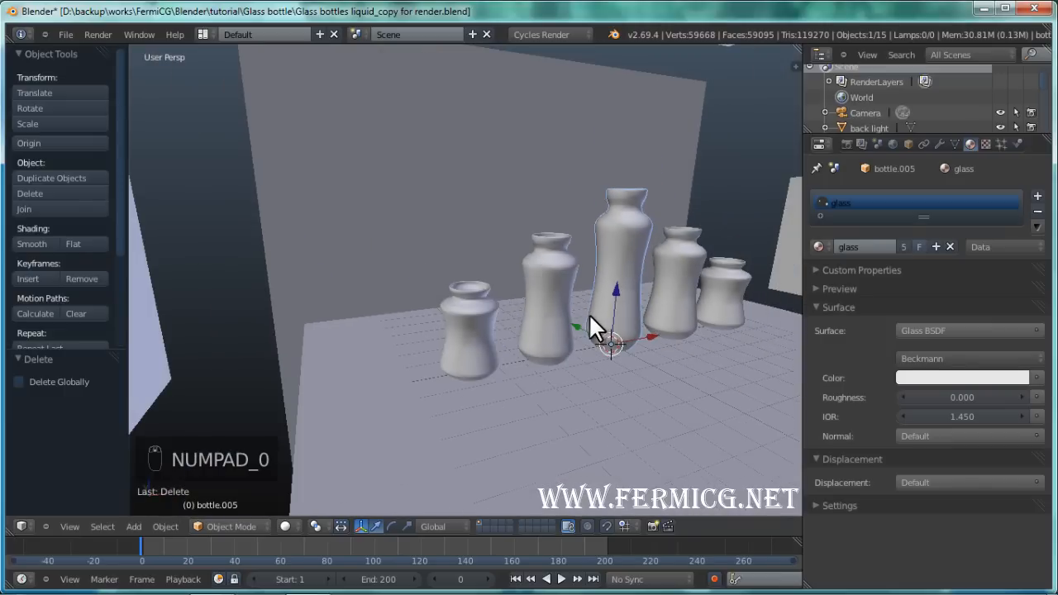
pyautogui.press('m')
pyautogui.press('m')
pyautogui.click(781, 351)
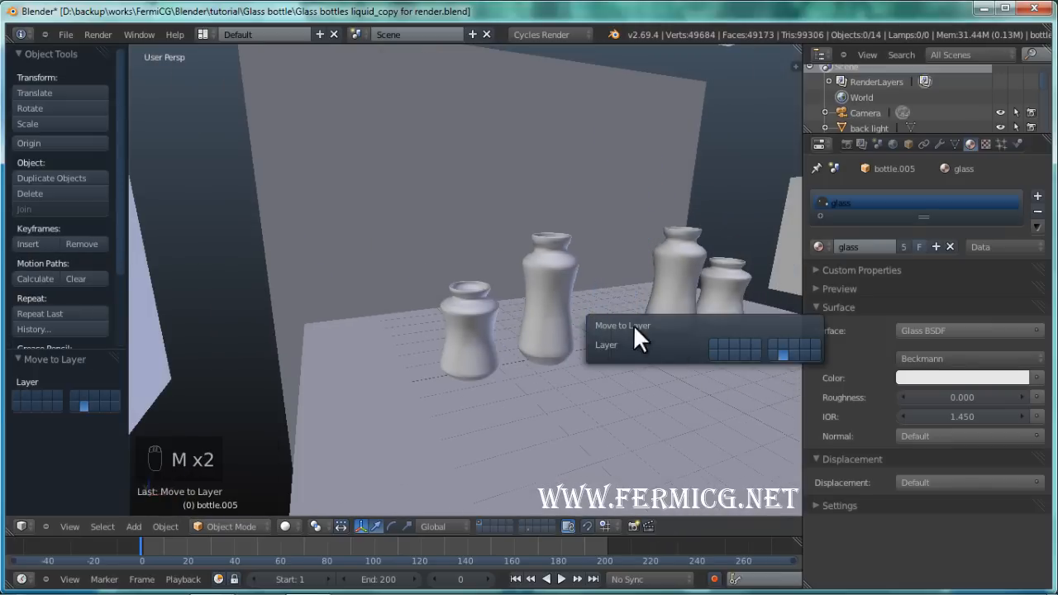
# Move the glass of the medium bottle beside the removed middle one (bottle.004) to layer 19
pyautogui.rightClick(549, 276)
pyautogui.press('m')
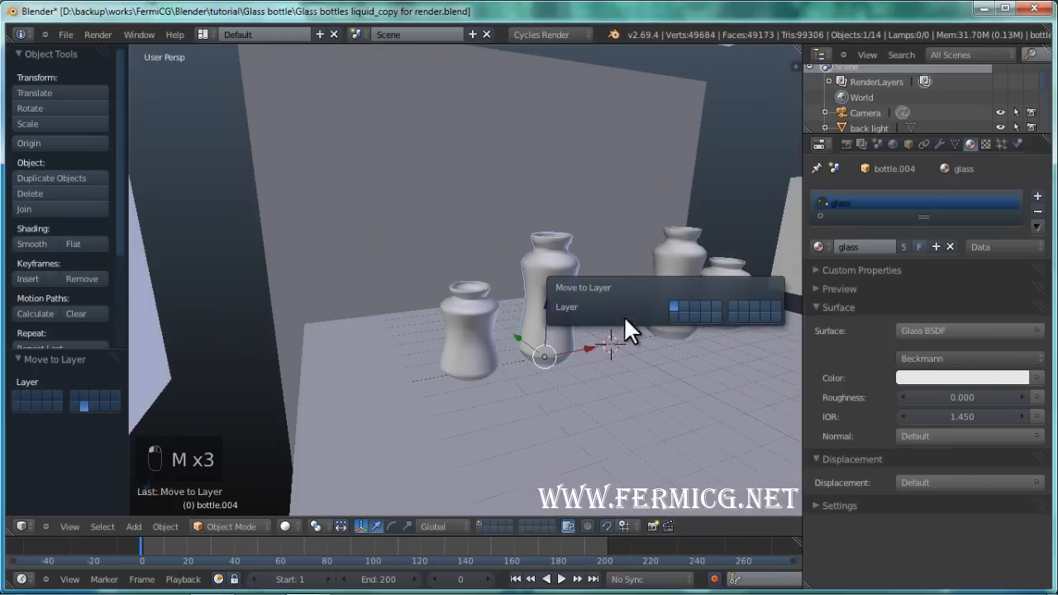
pyautogui.click(764, 316)
pyautogui.press('m')
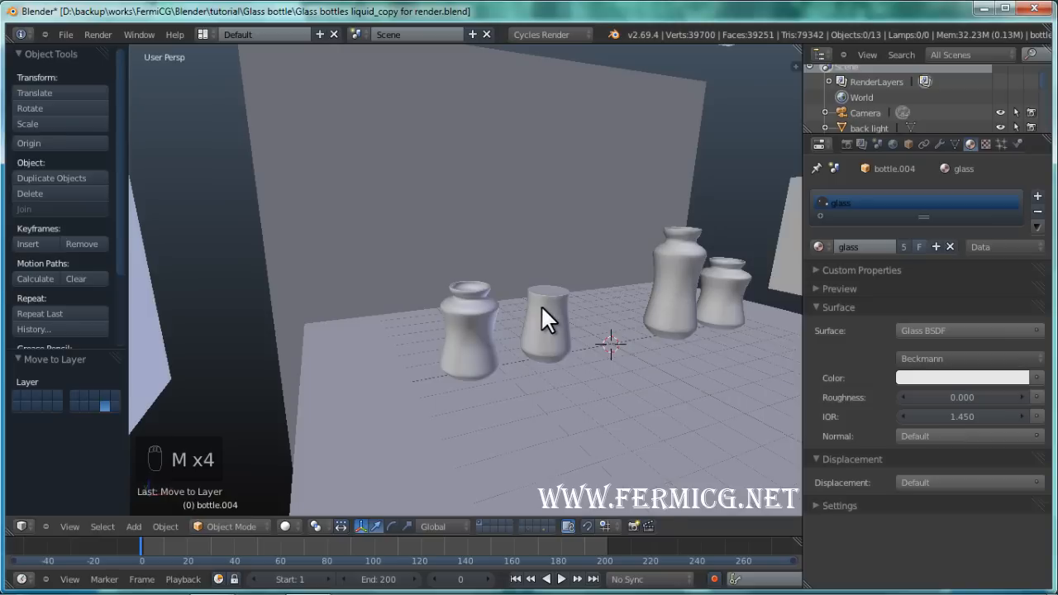
# Move the green water left standing from the medium bottle to layer 18
pyautogui.rightClick(549, 324)
pyautogui.rightClick(551, 332)
pyautogui.press('m')
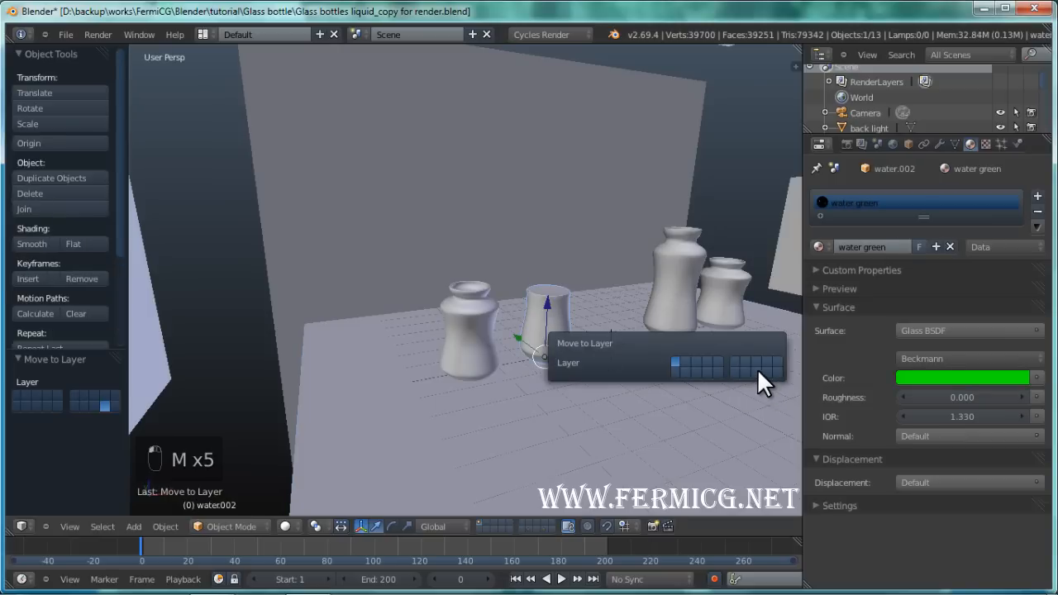
pyautogui.click(758, 368)
# Move the small front bottle (bottle.003) and the blue water inside it to layer 18
pyautogui.rightClick(455, 331)
pyautogui.press('m')
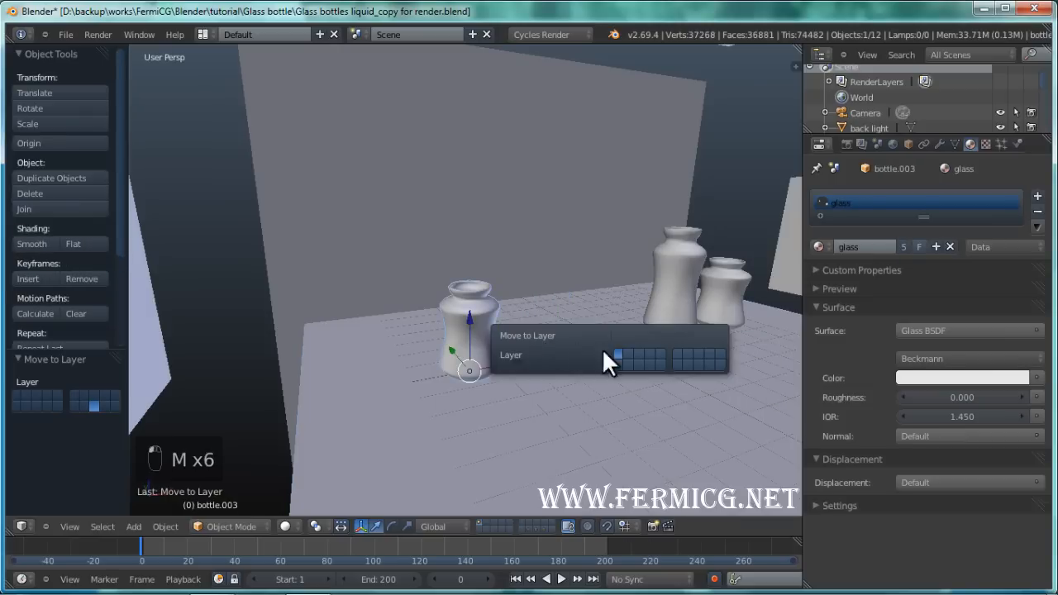
pyautogui.click(698, 365)
pyautogui.rightClick(471, 345)
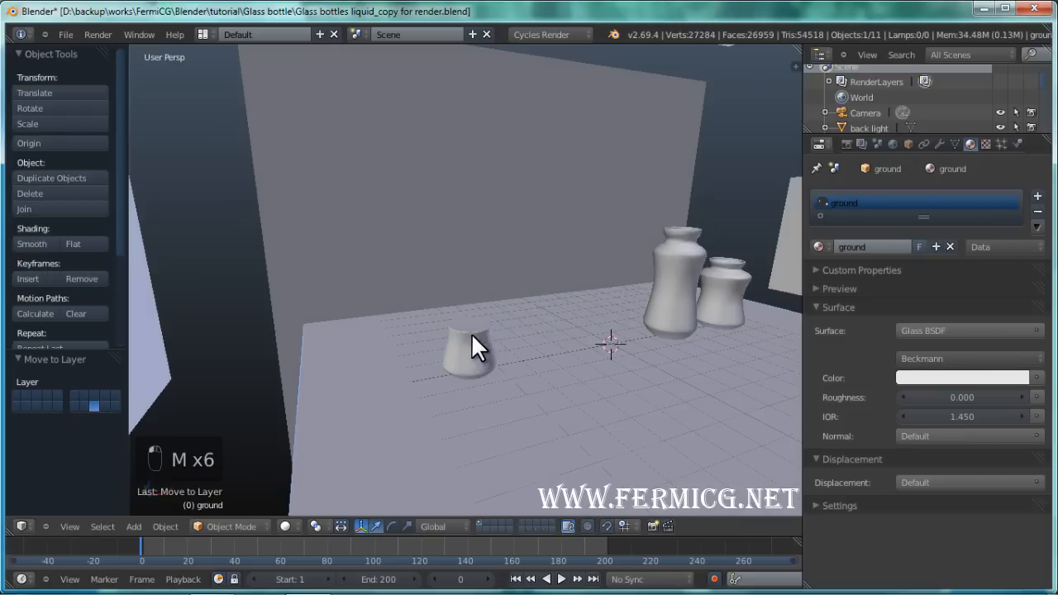
pyautogui.rightClick(472, 336)
pyautogui.press('m')
pyautogui.click(679, 366)
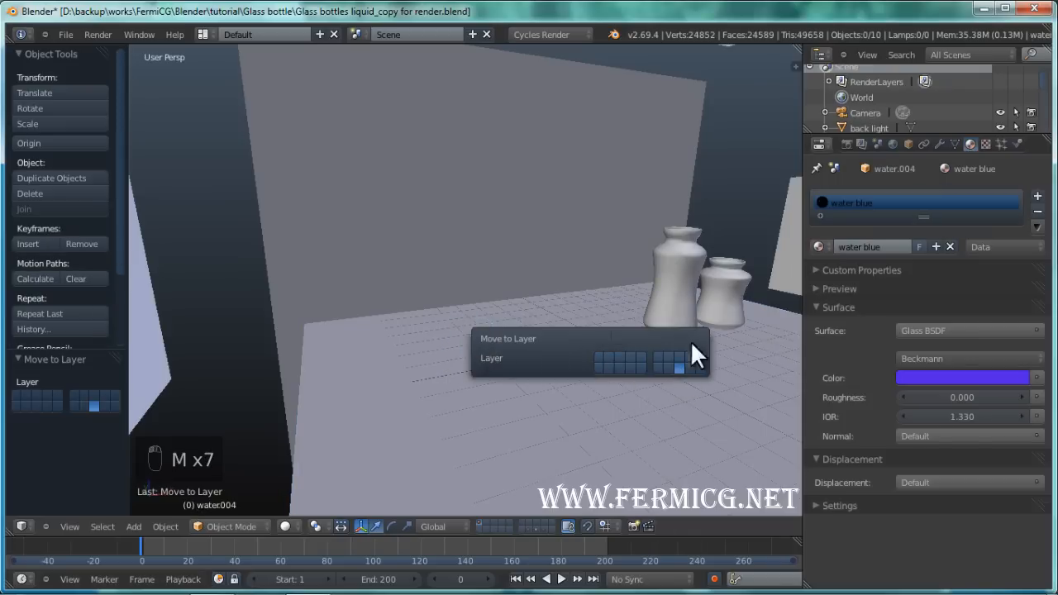
# Move the short bottle beside the remaining tall one (bottle.002) and its pink water to layer 18
pyautogui.rightClick(728, 286)
pyautogui.press('m')
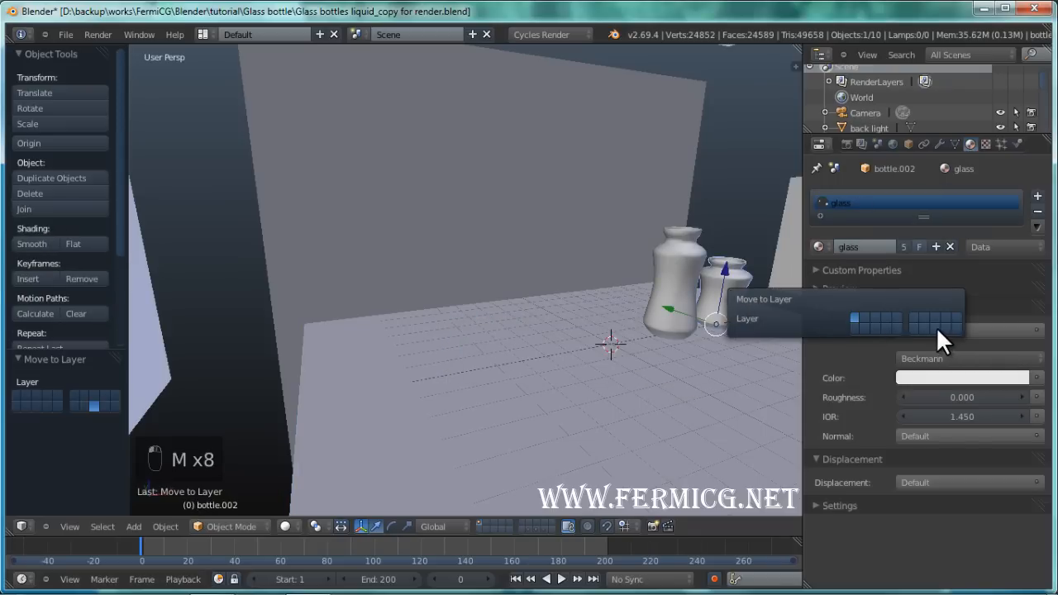
pyautogui.click(936, 327)
pyautogui.rightClick(714, 289)
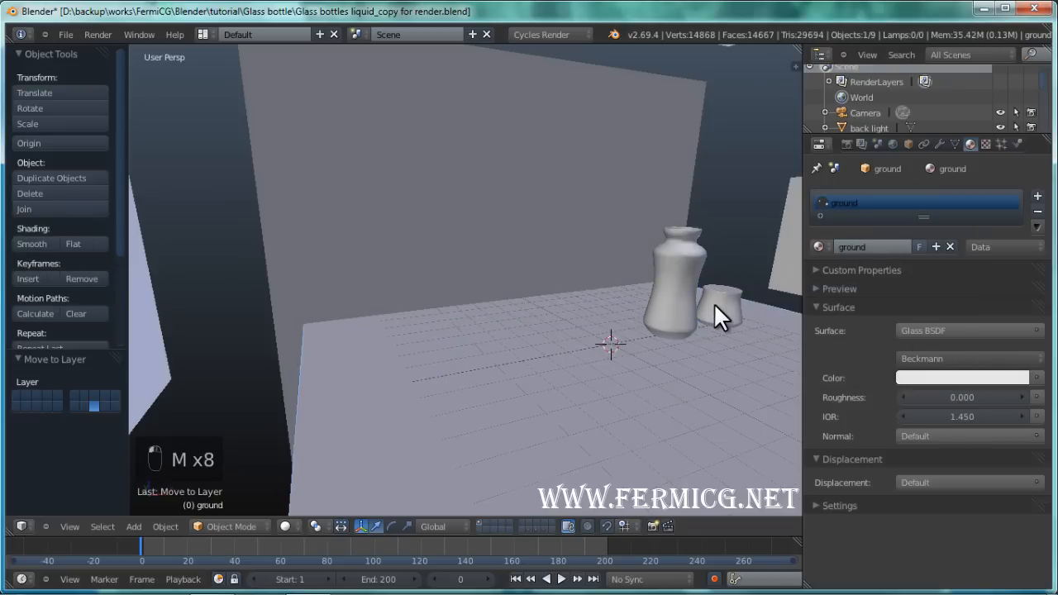
pyautogui.rightClick(716, 297)
pyautogui.press('m')
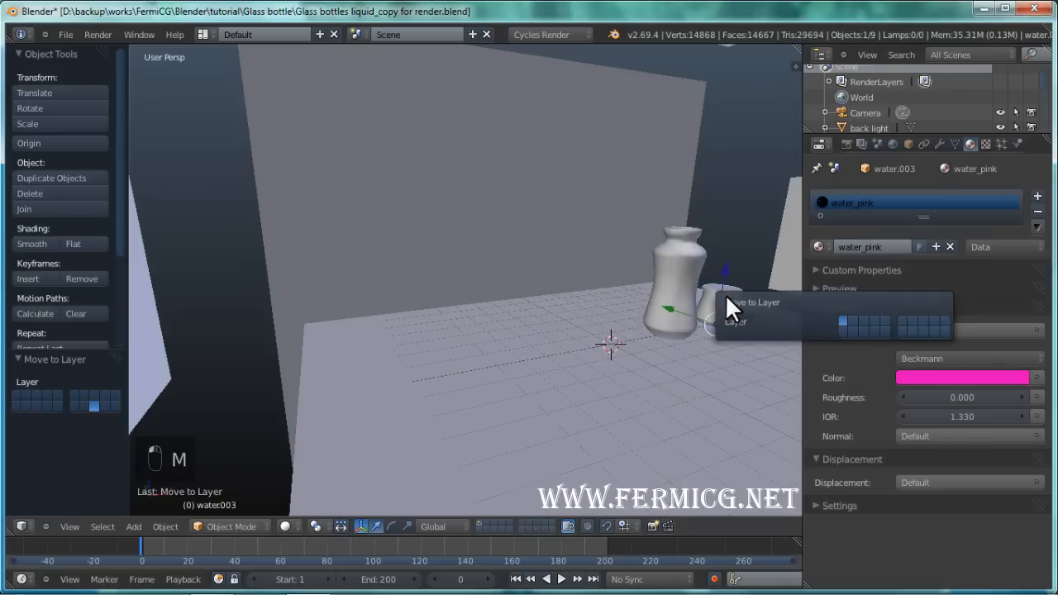
pyautogui.click(923, 331)
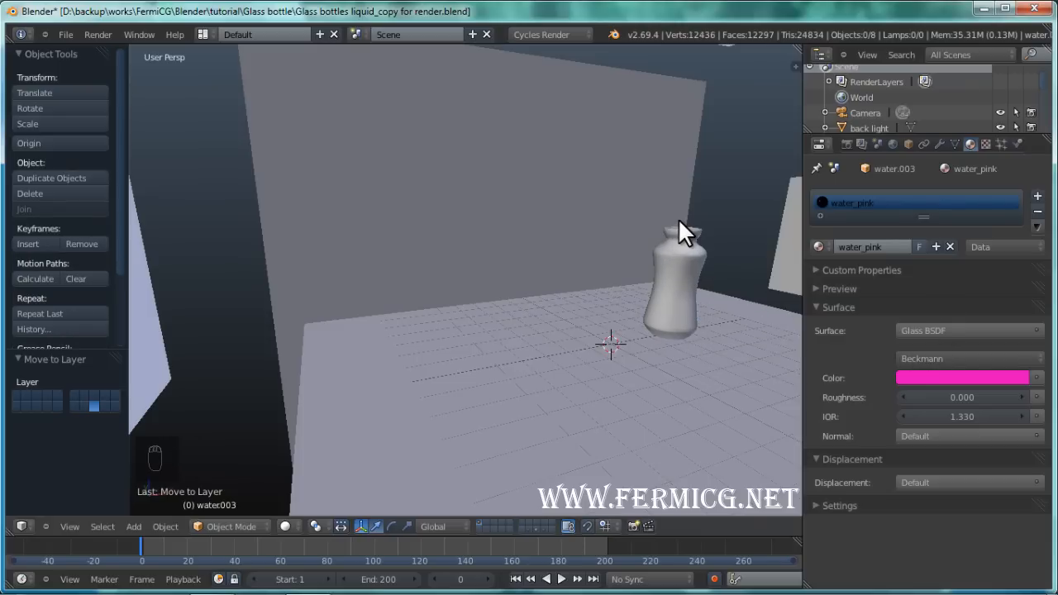
# Frame the remaining bottle, select its red water and preview the scene with Rendered viewport shading
pyautogui.moveTo(681, 206); pyautogui.dragTo(573, 325, button='middle')
pyautogui.scroll(3, 578, 338)
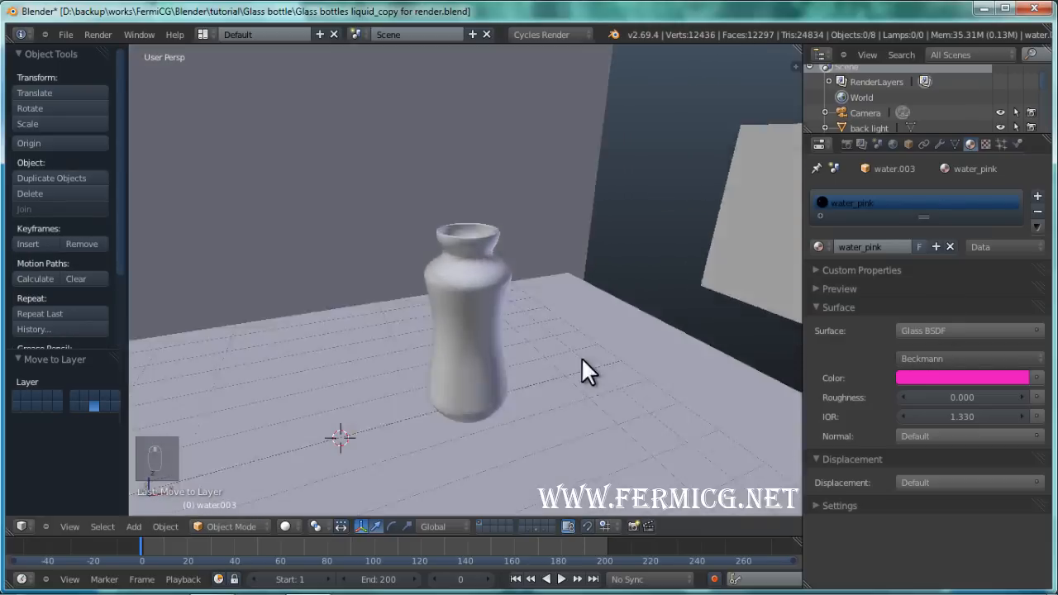
pyautogui.moveTo(582, 360); pyautogui.dragTo(514, 326, button='middle')
pyautogui.rightClick(510, 329)
pyautogui.moveTo(610, 326); pyautogui.dragTo(525, 274, button='middle')
pyautogui.scroll(2, 586, 304)
pyautogui.scroll(2, 491, 296)
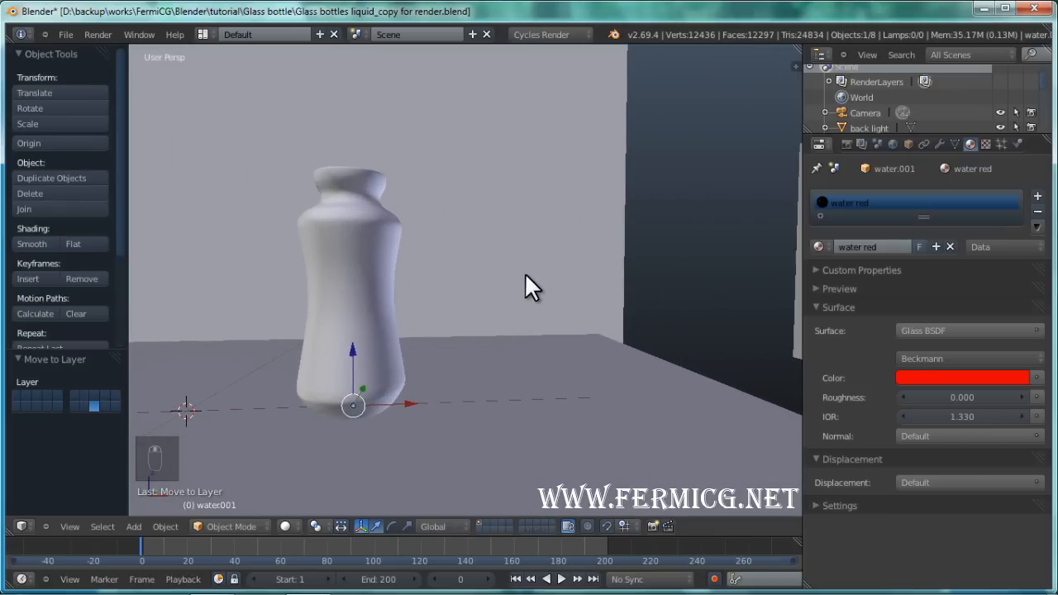
pyautogui.click(295, 521)
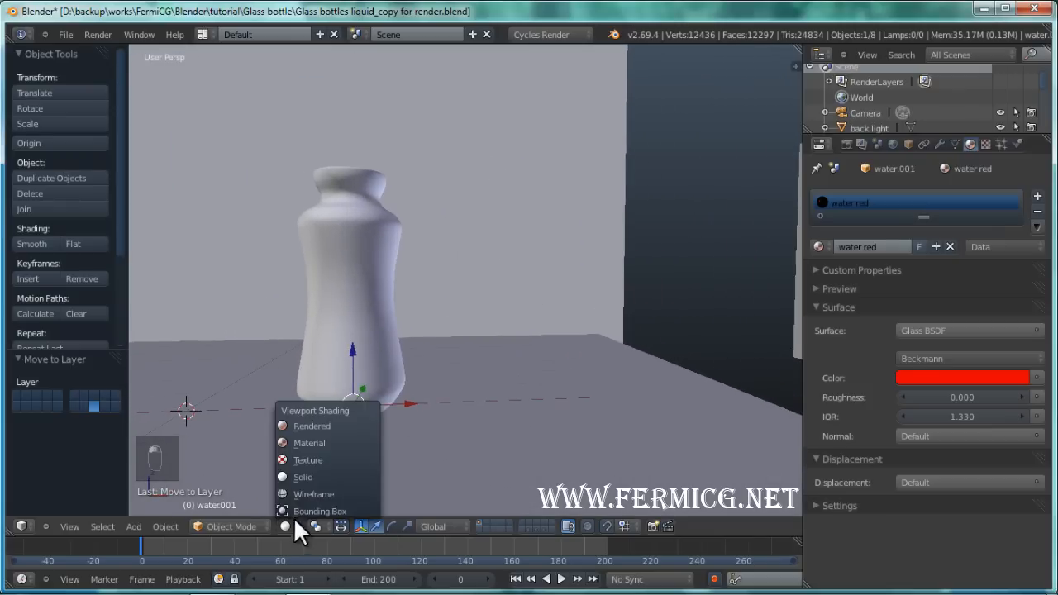
pyautogui.click(320, 424)
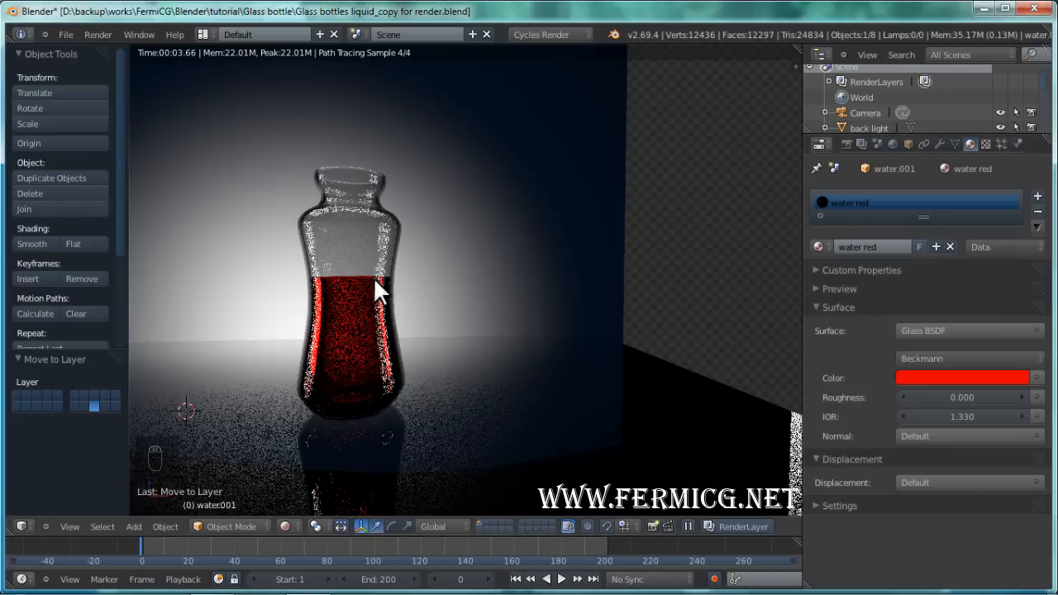
# Examine the render sampling settings and the rendered bottle from another angle, and return the viewport to Solid shading
pyautogui.click(846, 144)
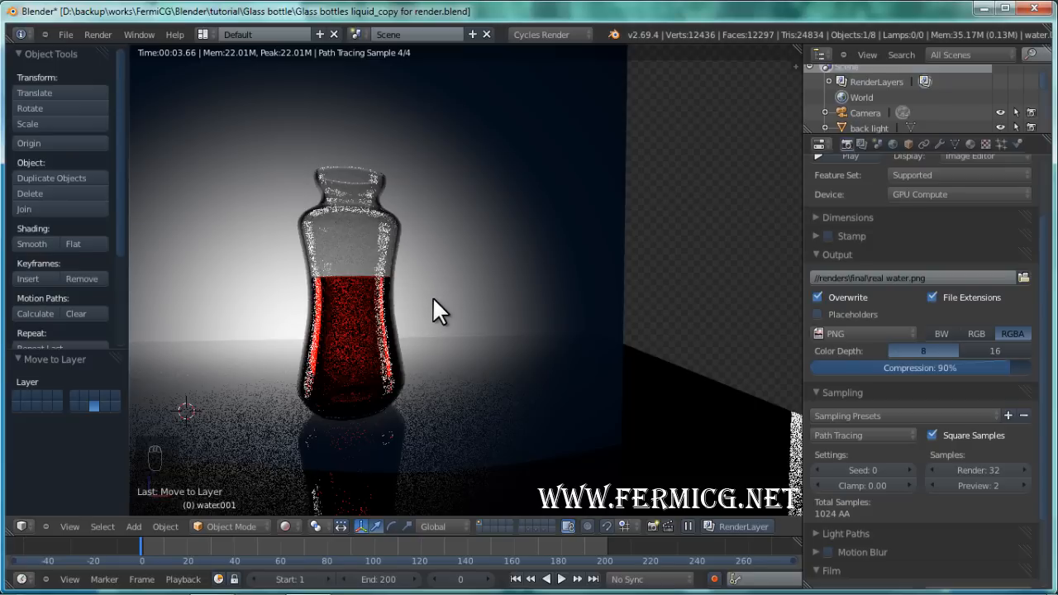
pyautogui.keyDown('shift'); pyautogui.moveTo(461, 270); pyautogui.dragTo(542, 253, button='middle'); pyautogui.keyUp('shift')
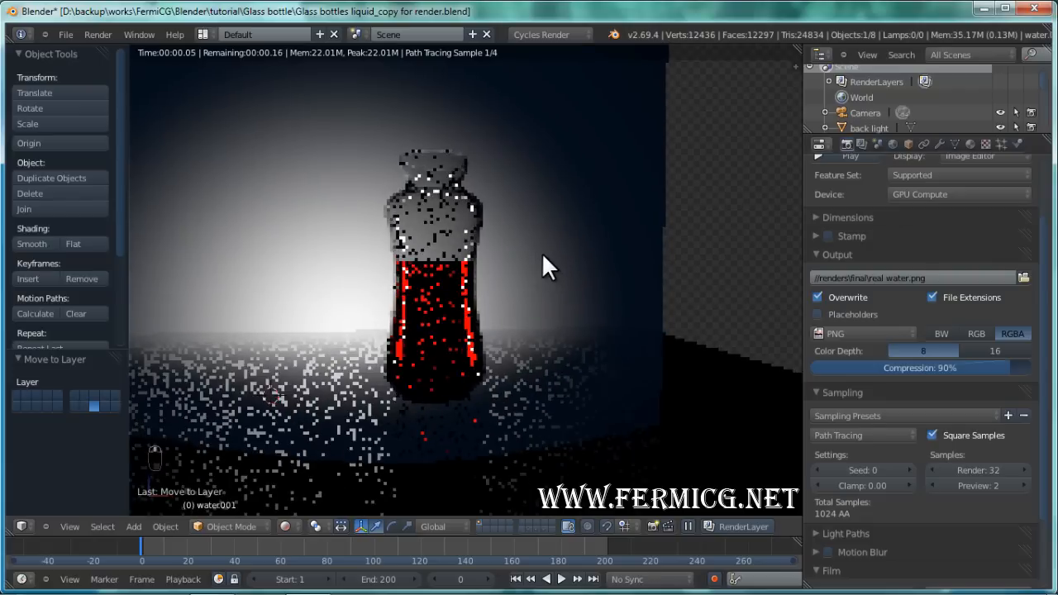
pyautogui.scroll(1, 542, 254)
pyautogui.scroll(1, 539, 256)
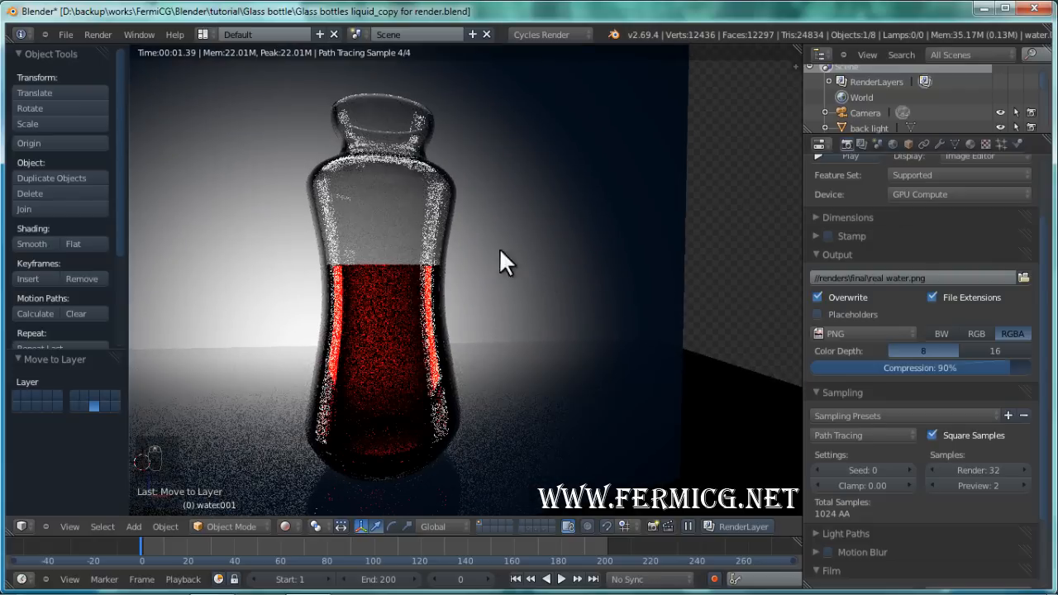
pyautogui.moveTo(733, 330); pyautogui.dragTo(493, 346, button='middle')
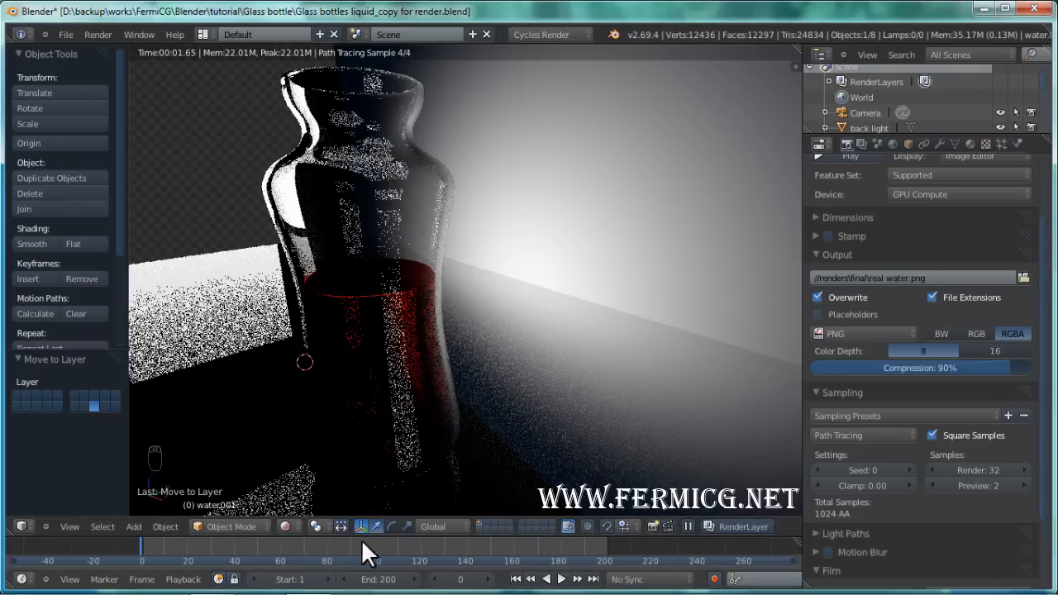
pyautogui.click(285, 527)
pyautogui.click(316, 479)
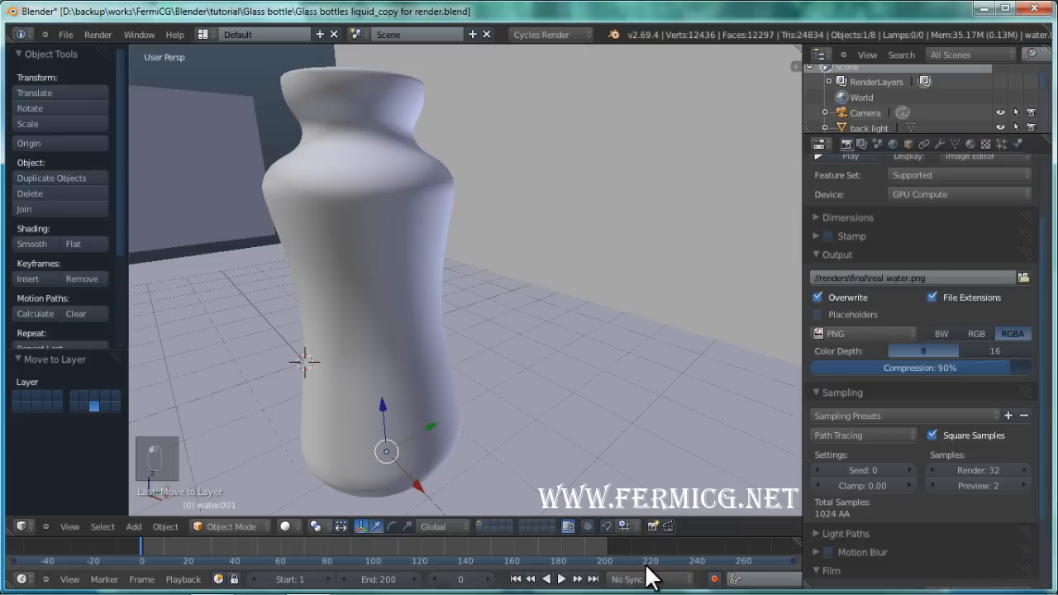
# Show only the empty layer 2 and add a UV sphere at the origin
pyautogui.click(550, 522)
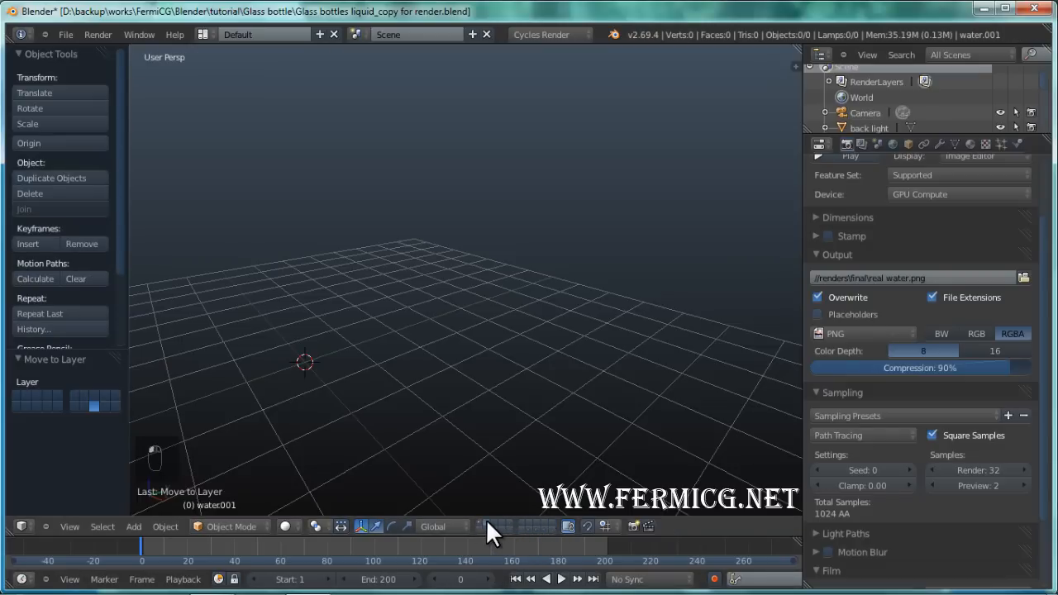
pyautogui.moveTo(476, 456); pyautogui.dragTo(580, 273, button='middle')
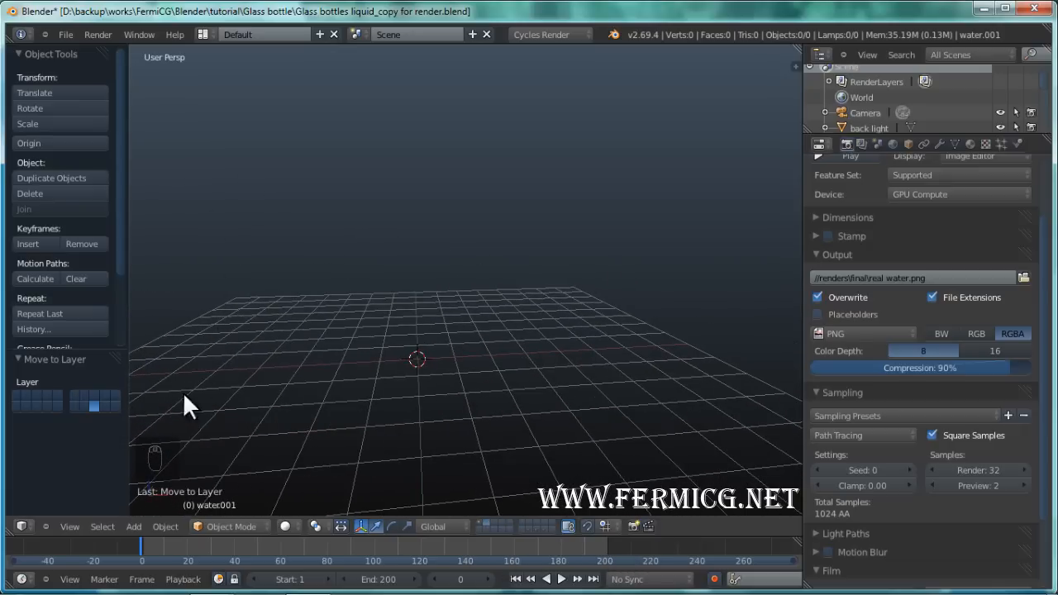
pyautogui.click(139, 529)
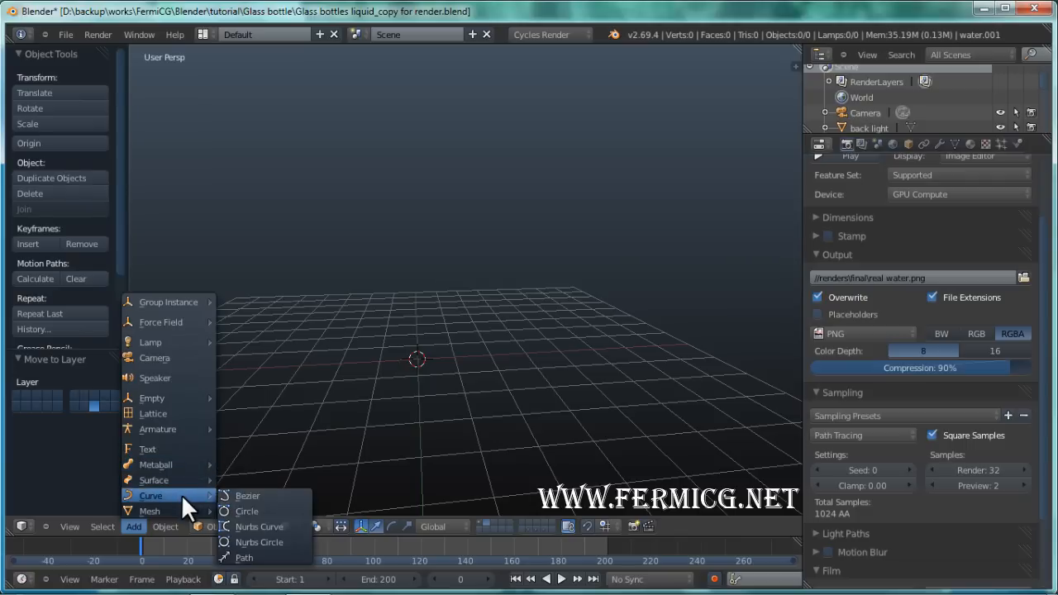
pyautogui.moveTo(180, 510)
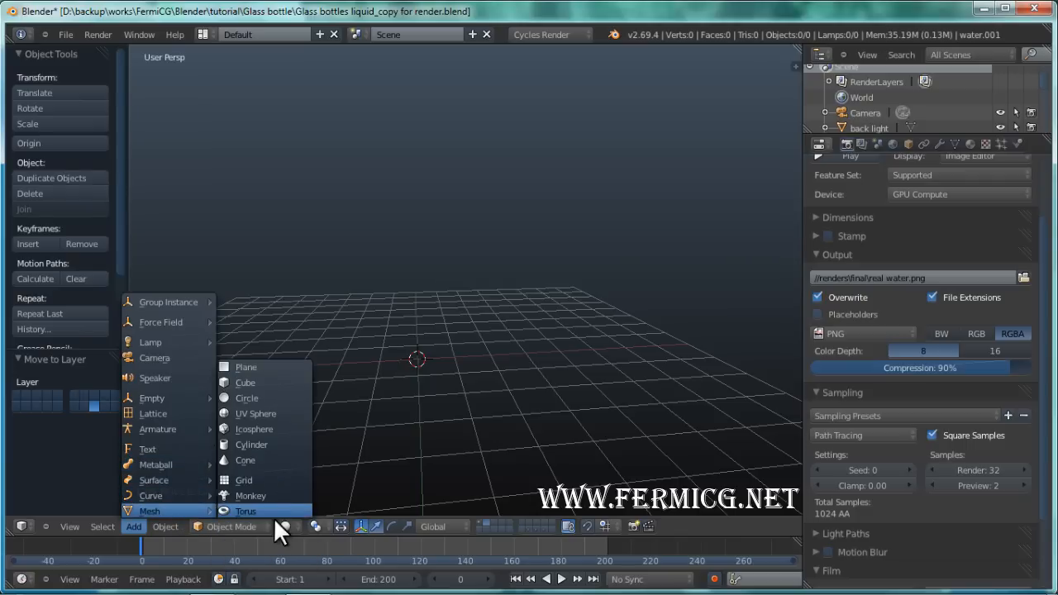
pyautogui.click(284, 412)
pyautogui.scroll(2, 533, 397)
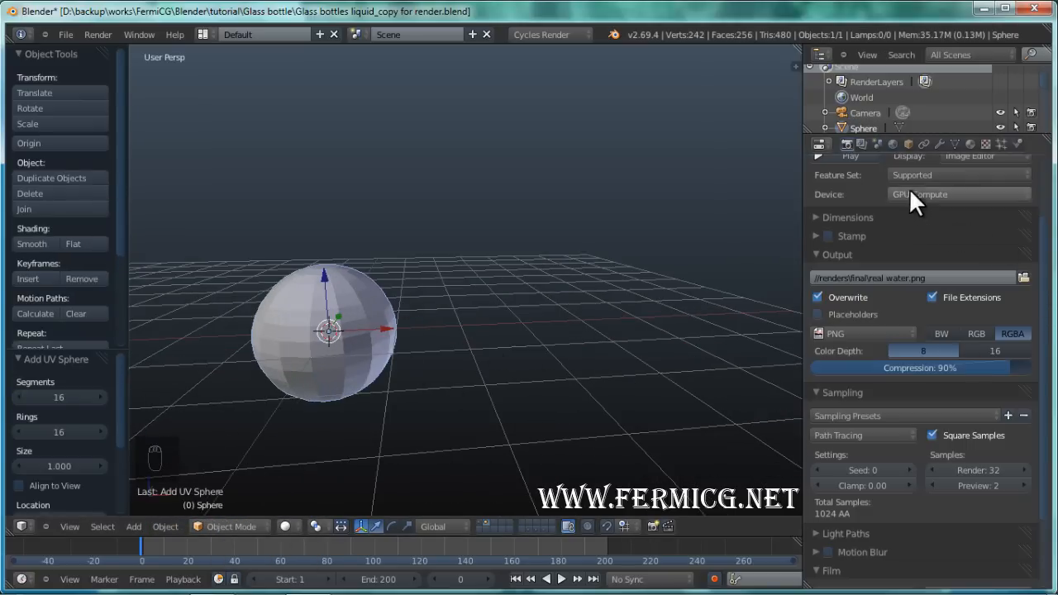
# Rename the sphere object as "water droplets"
pyautogui.click(910, 144)
pyautogui.scroll(5, 918, 228)
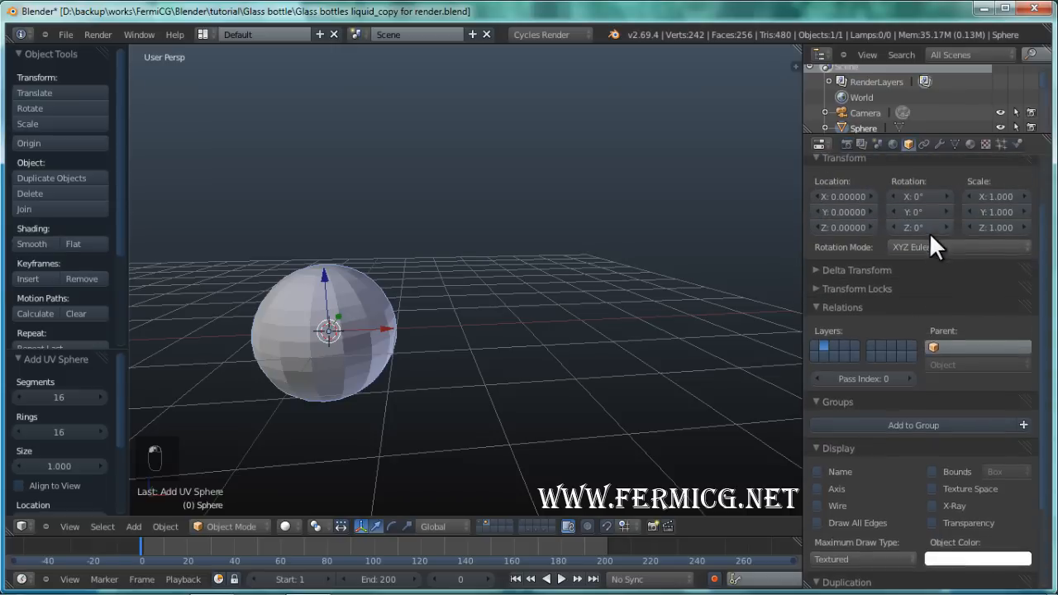
pyautogui.write('w')
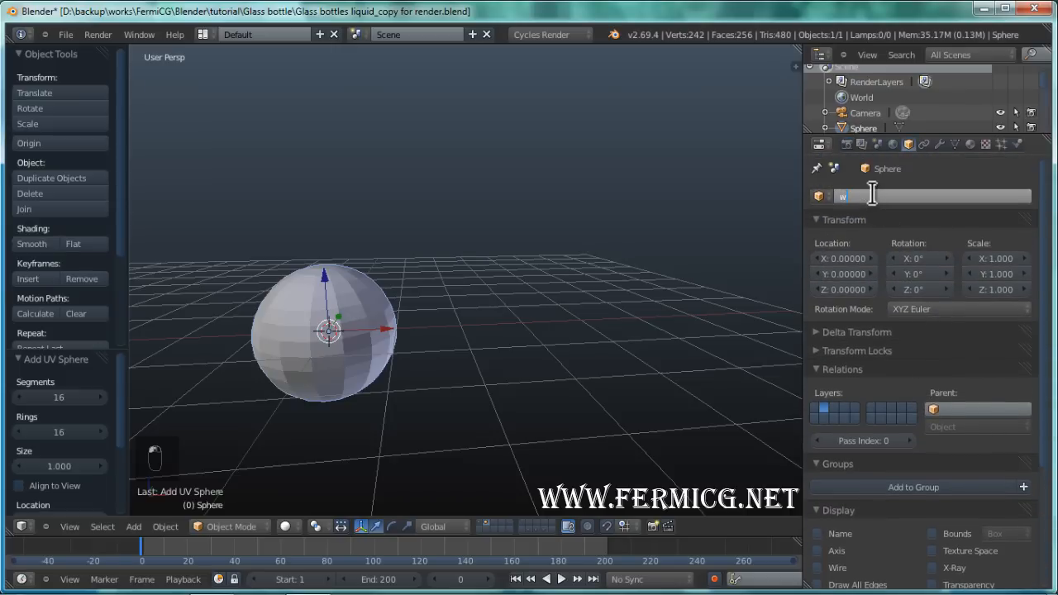
pyautogui.write('ater droplets')
pyautogui.press('Return')
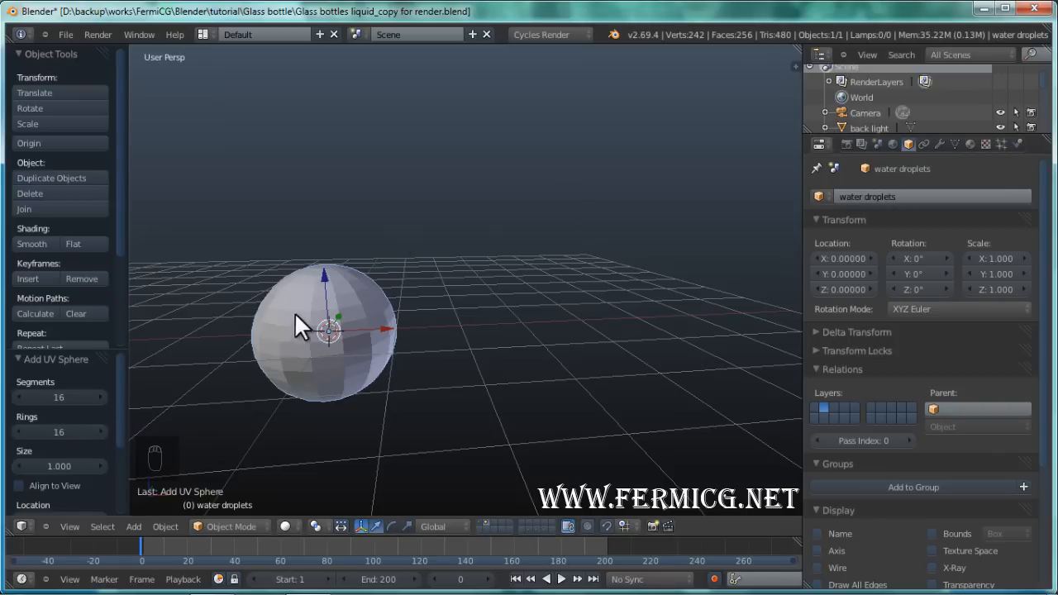
# Try 32 segments for the UV sphere, set the segments back to 16 and review its other creation settings
pyautogui.click(59, 396)
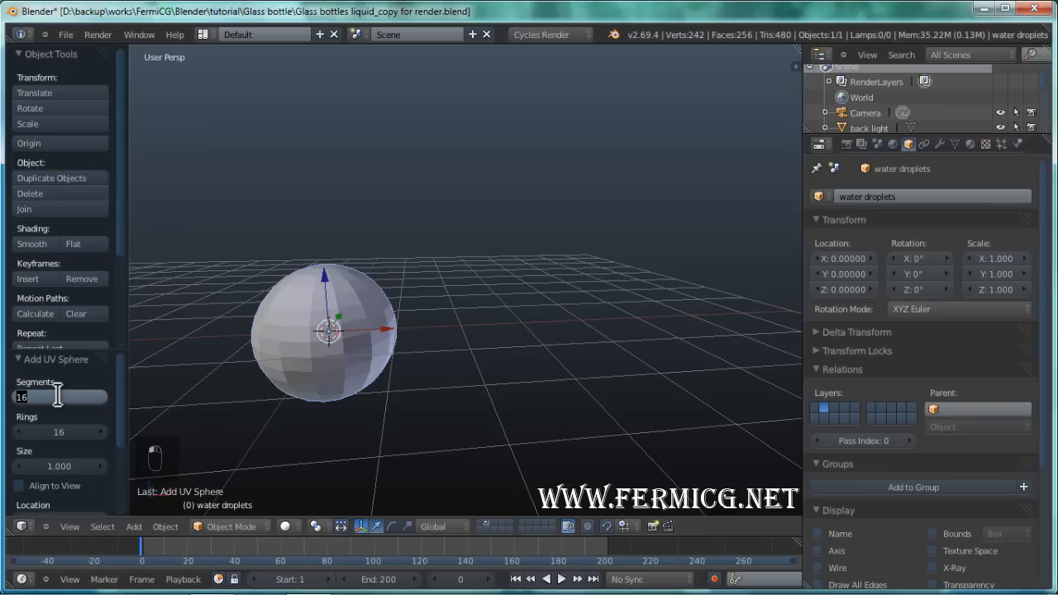
pyautogui.write('32')
pyautogui.press('Return')
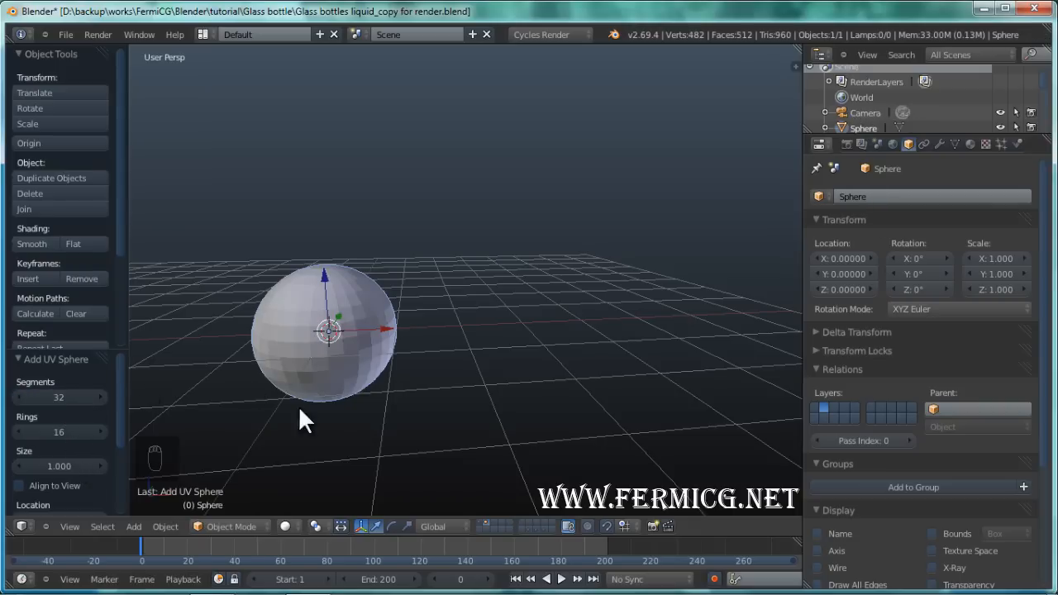
pyautogui.click(58, 396)
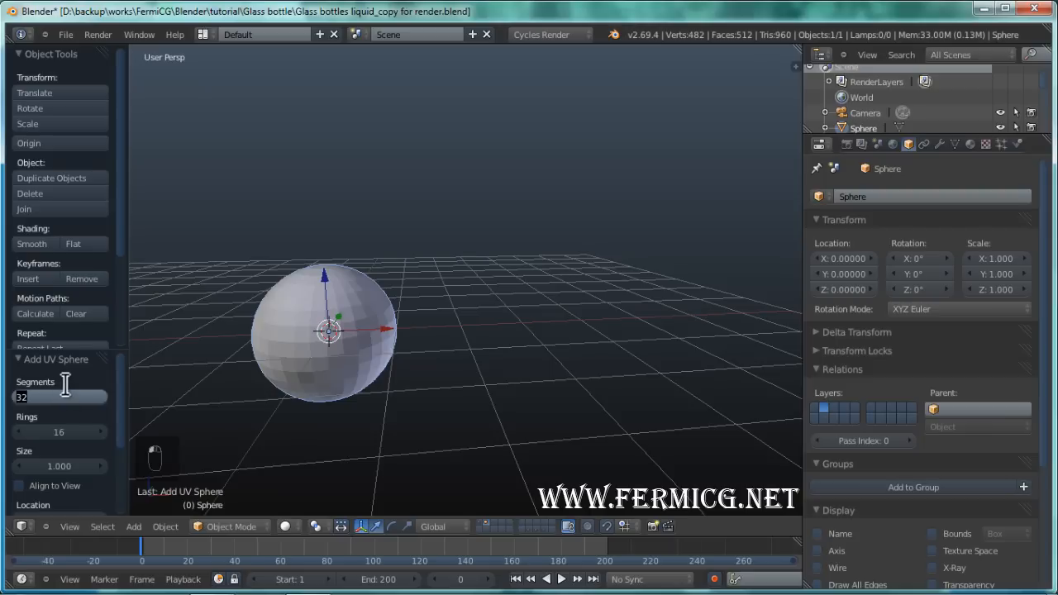
pyautogui.write('16')
pyautogui.press('Return')
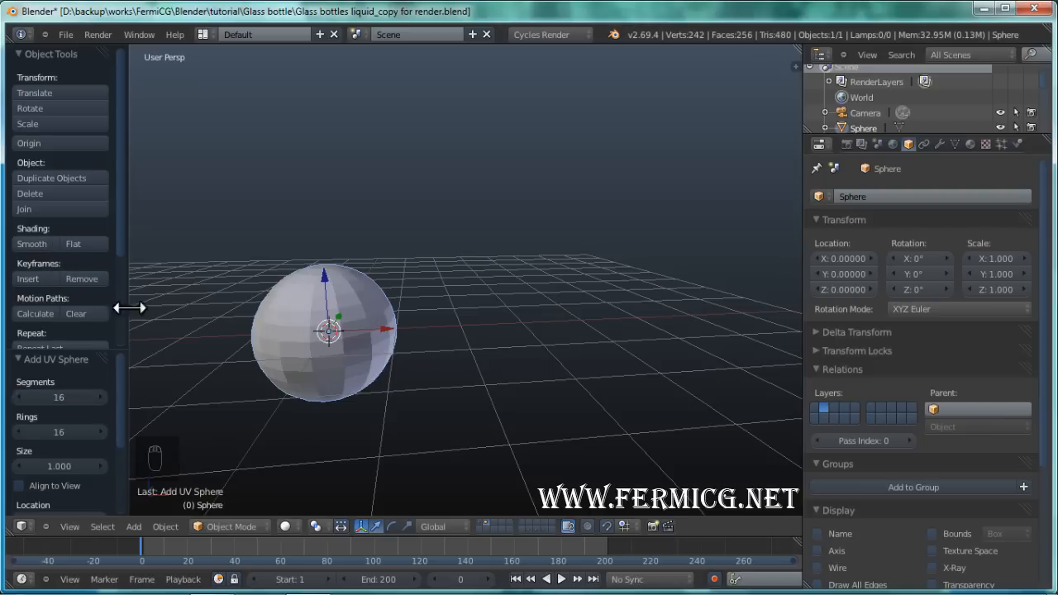
pyautogui.moveTo(116, 389); pyautogui.dragTo(120, 431)
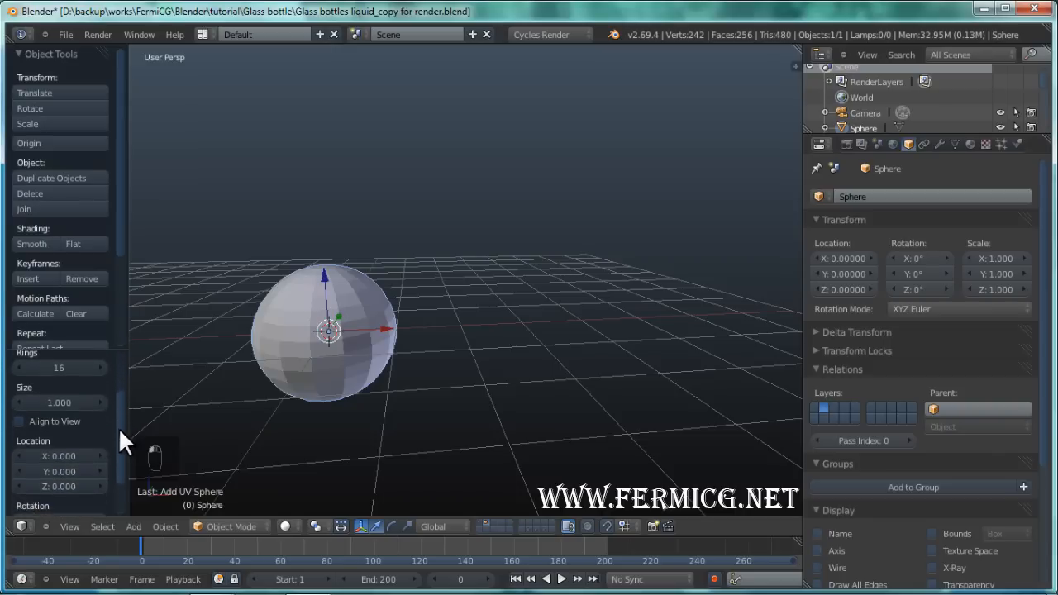
pyautogui.scroll(1, 97, 427)
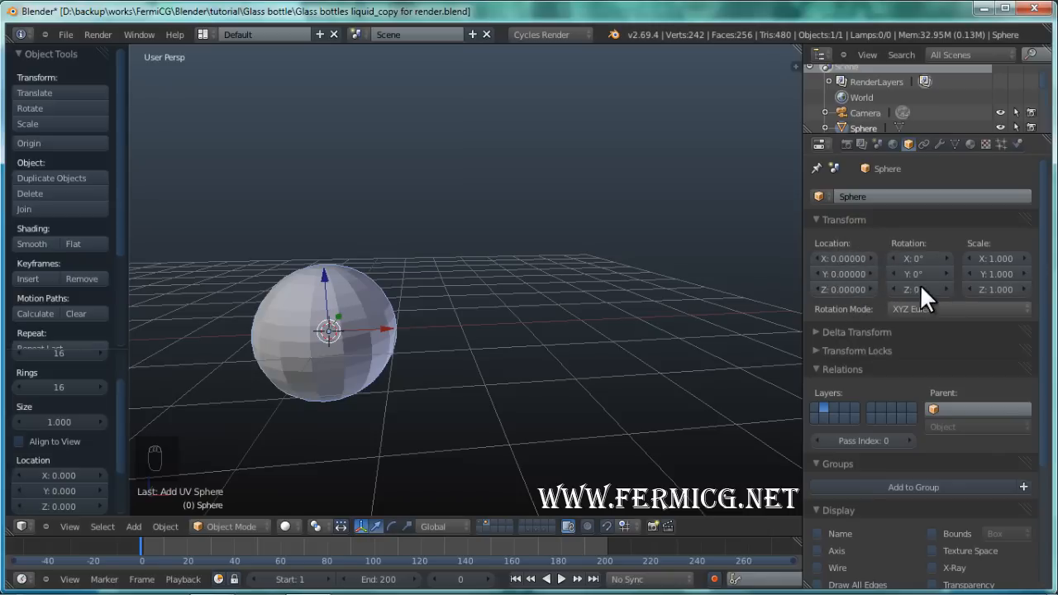
# Apply smooth shading to the UV sphere
pyautogui.click(43, 244)
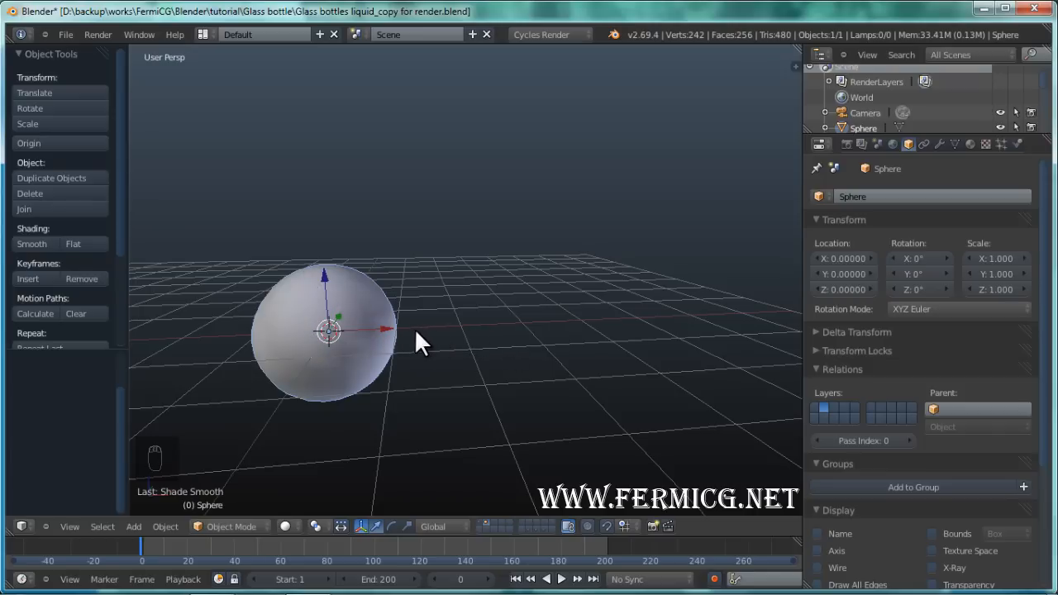
pyautogui.scroll(2, 419, 328)
pyautogui.scroll(-2, 419, 328)
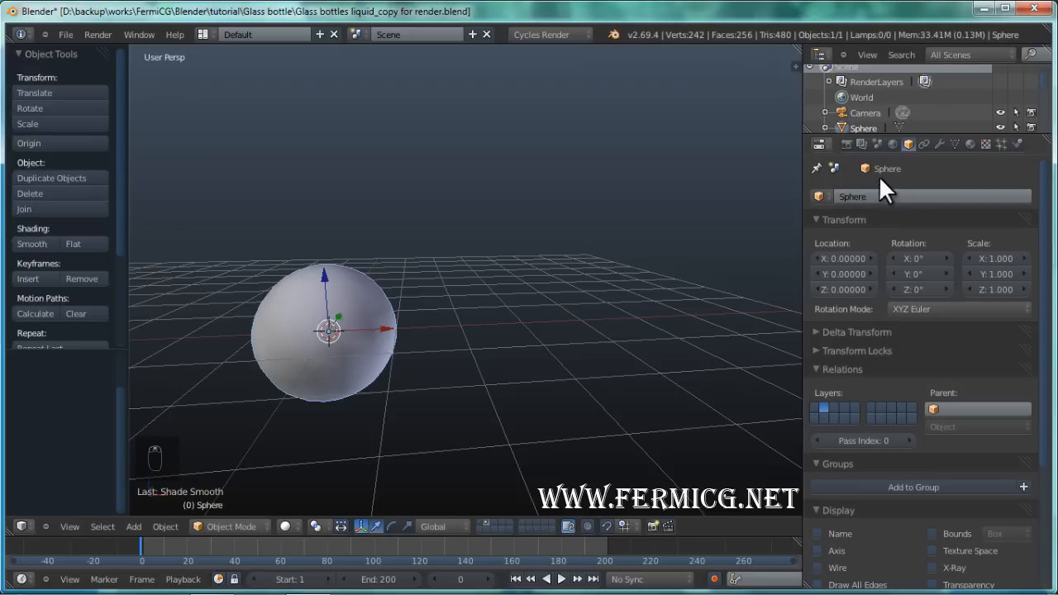
# Enable the Wire and Draw All Edges display options for the sphere and inspect its mesh up close
pyautogui.scroll(-1, 860, 414)
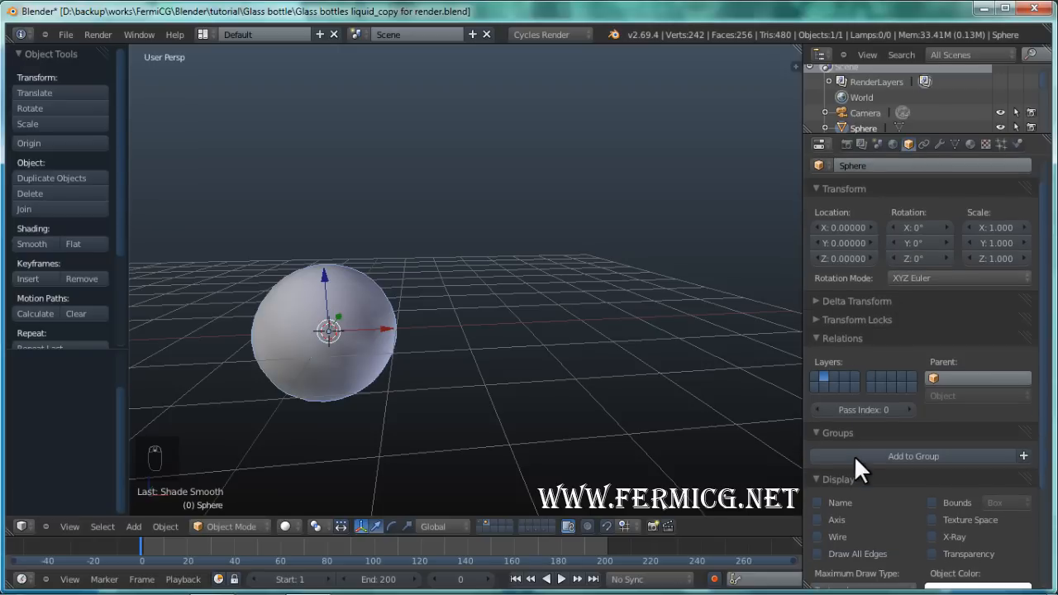
pyautogui.click(817, 554)
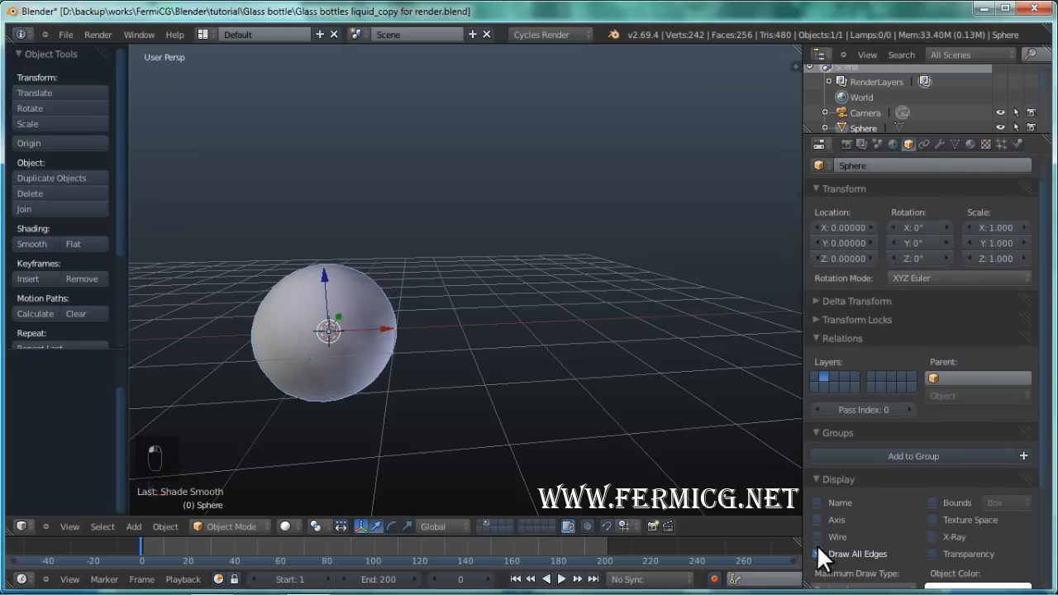
pyautogui.click(817, 537)
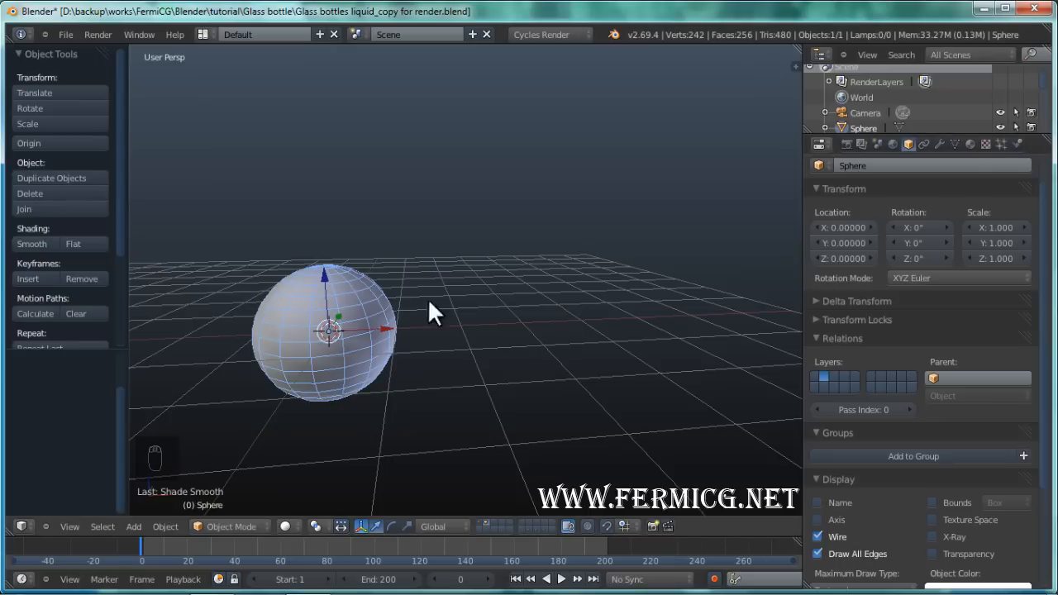
pyautogui.scroll(5, 323, 299)
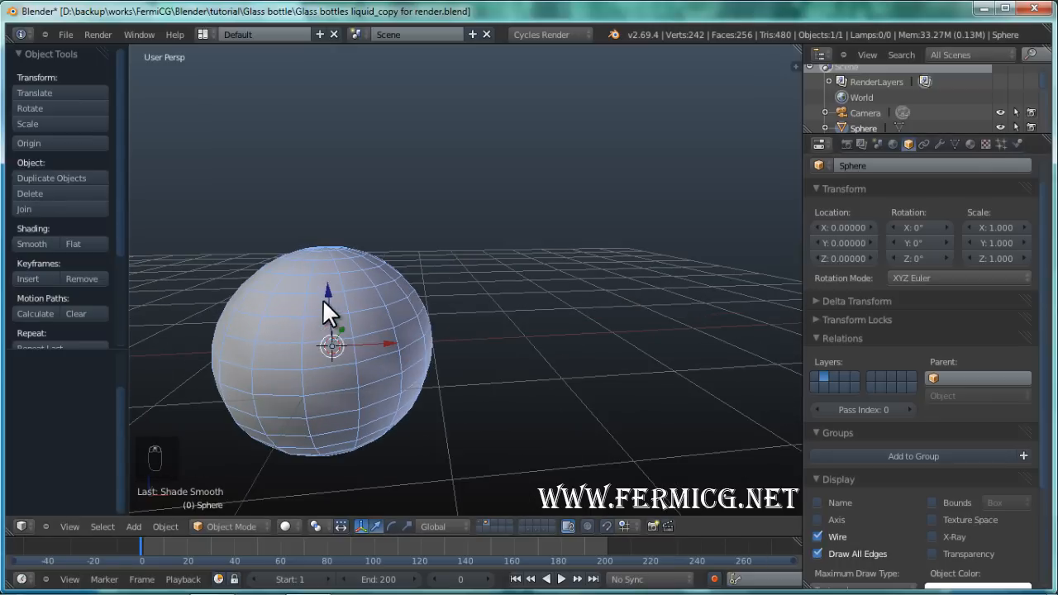
pyautogui.scroll(-1, 424, 323)
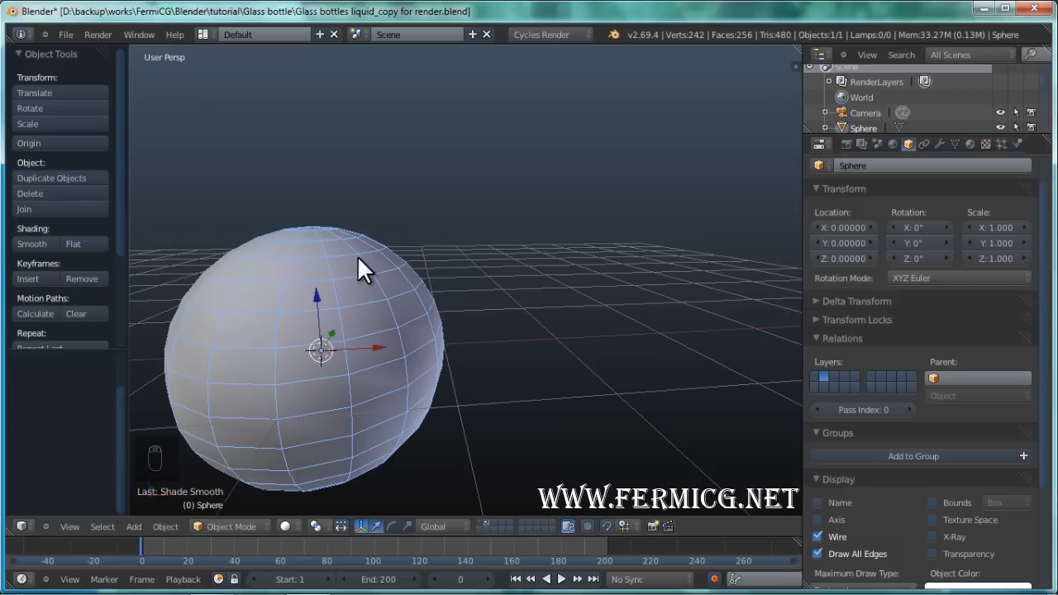
# Assign the existing "water" material to the sphere
pyautogui.click(970, 144)
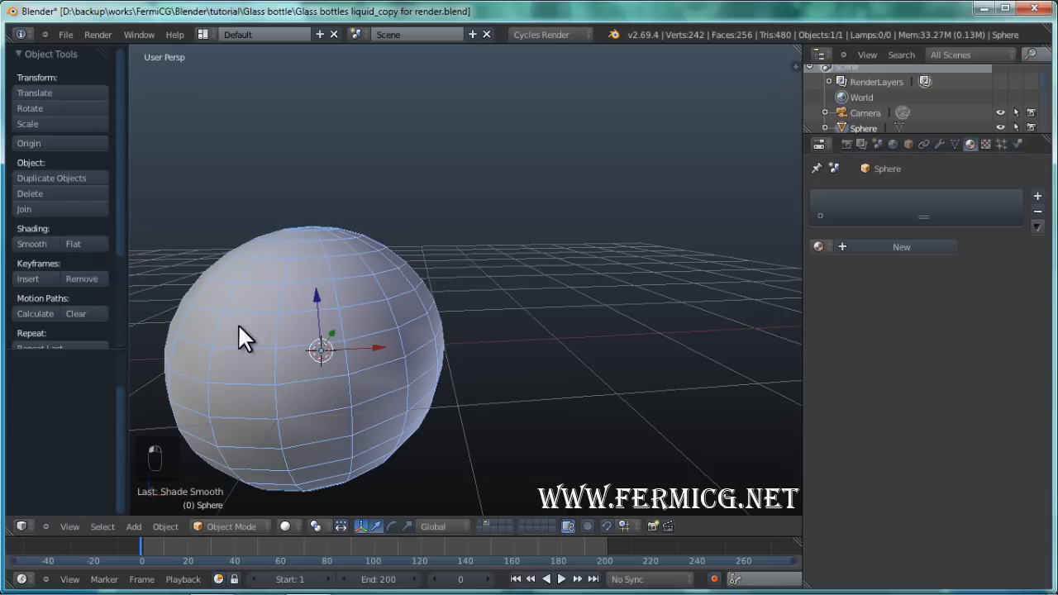
pyautogui.click(825, 245)
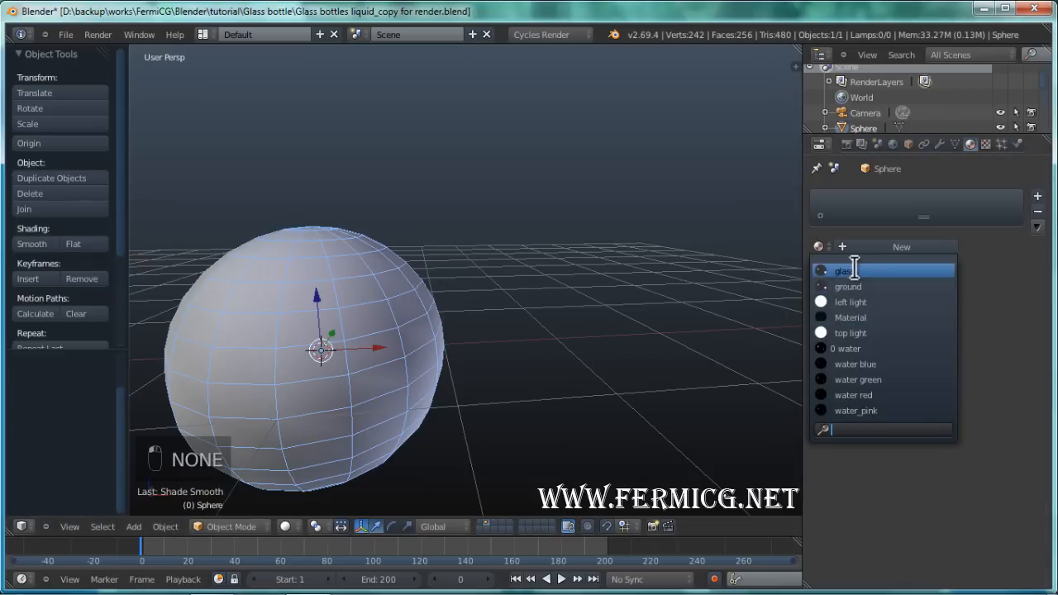
pyautogui.click(856, 347)
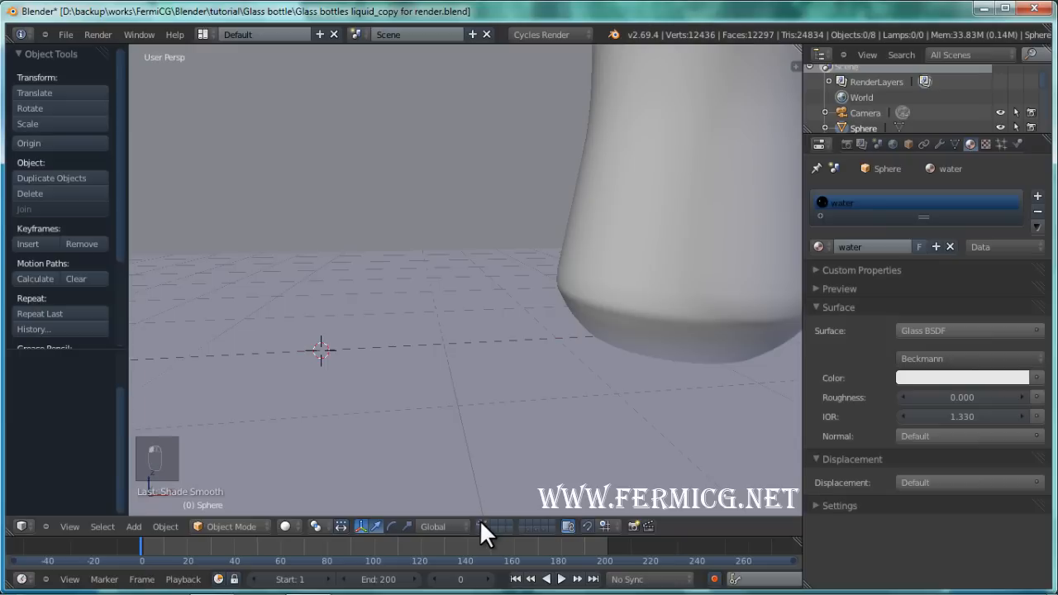
# Move the glass bottle from the studio scene to layer 3 and display only that layer
pyautogui.moveTo(420, 382); pyautogui.dragTo(547, 323, button='middle')
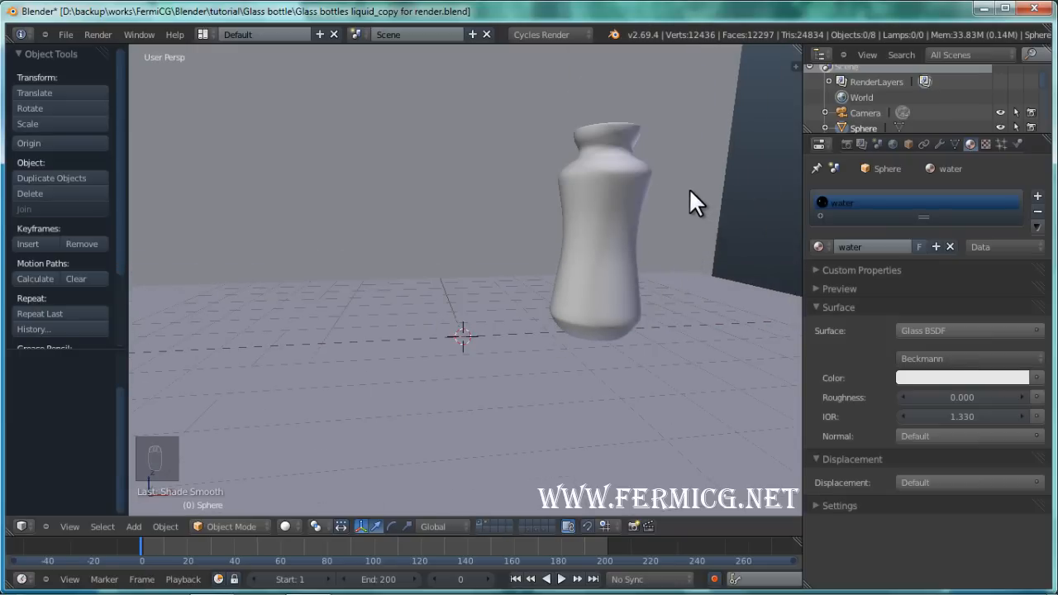
pyautogui.moveTo(676, 218); pyautogui.dragTo(608, 255, button='middle')
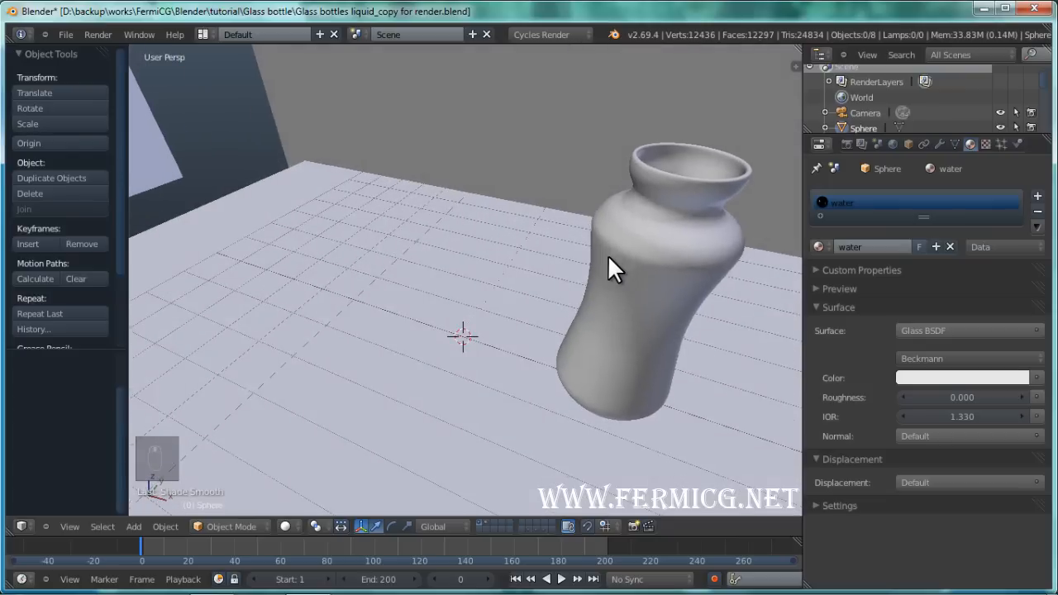
pyautogui.moveTo(684, 243); pyautogui.dragTo(491, 396, button='middle')
pyautogui.scroll(5, 490, 396)
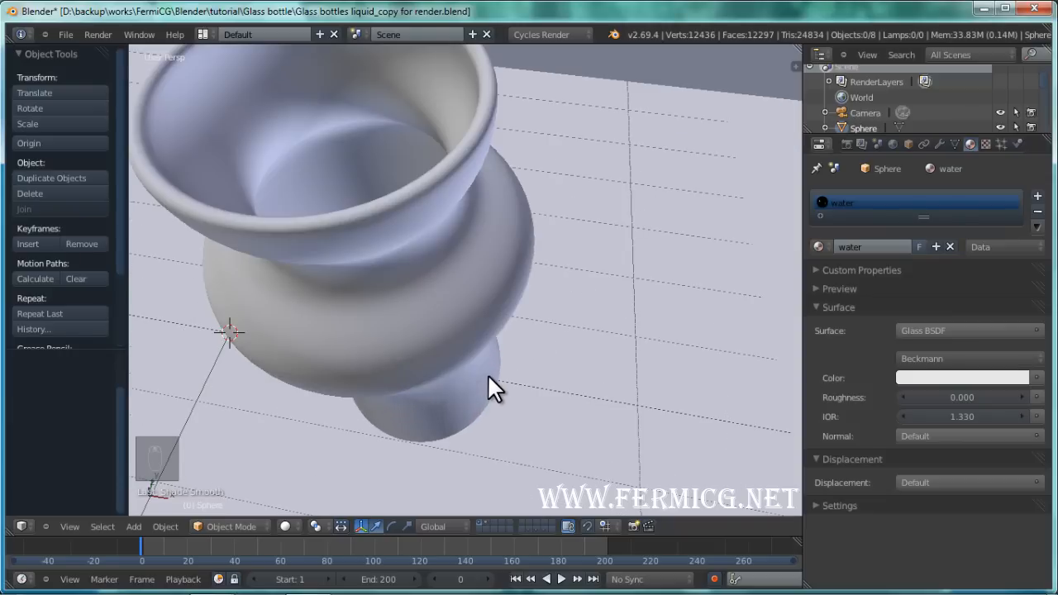
pyautogui.rightClick(415, 282)
pyautogui.scroll(-5, 469, 301)
pyautogui.moveTo(566, 339)
pyautogui.mouseDown(button='middle')
pyautogui.moveTo(598, 218)
pyautogui.moveTo(637, 186)
pyautogui.moveTo(484, 197)
pyautogui.moveTo(544, 164)
pyautogui.moveTo(637, 309)
pyautogui.moveTo(601, 384)
pyautogui.moveTo(602, 354)
pyautogui.moveTo(597, 363)
pyautogui.mouseUp(button='middle')
pyautogui.scroll(3, 529, 351)
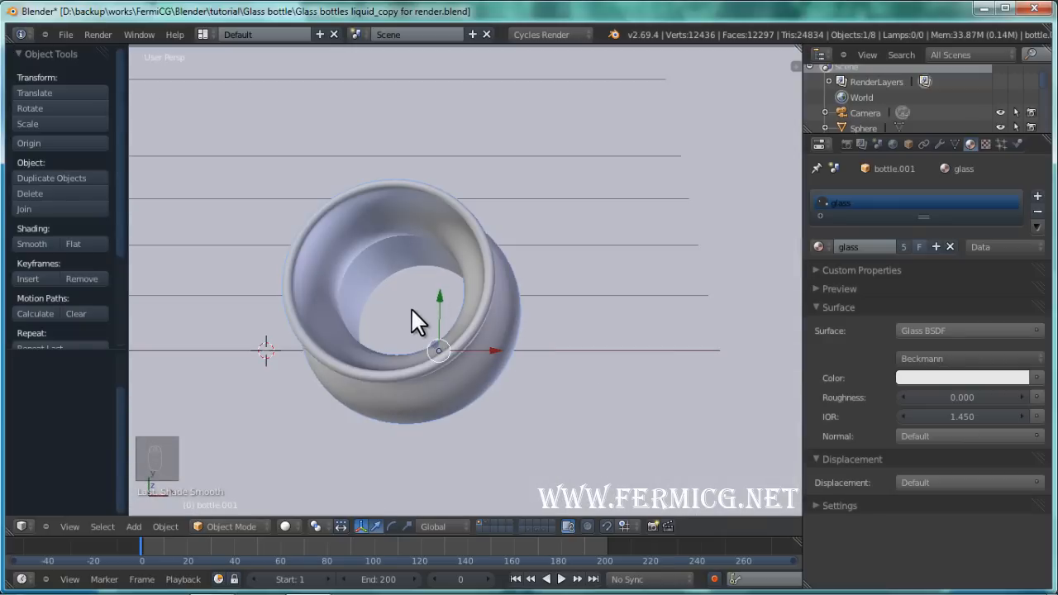
pyautogui.scroll(-3, 602, 370)
pyautogui.moveTo(602, 370); pyautogui.dragTo(541, 266, button='middle')
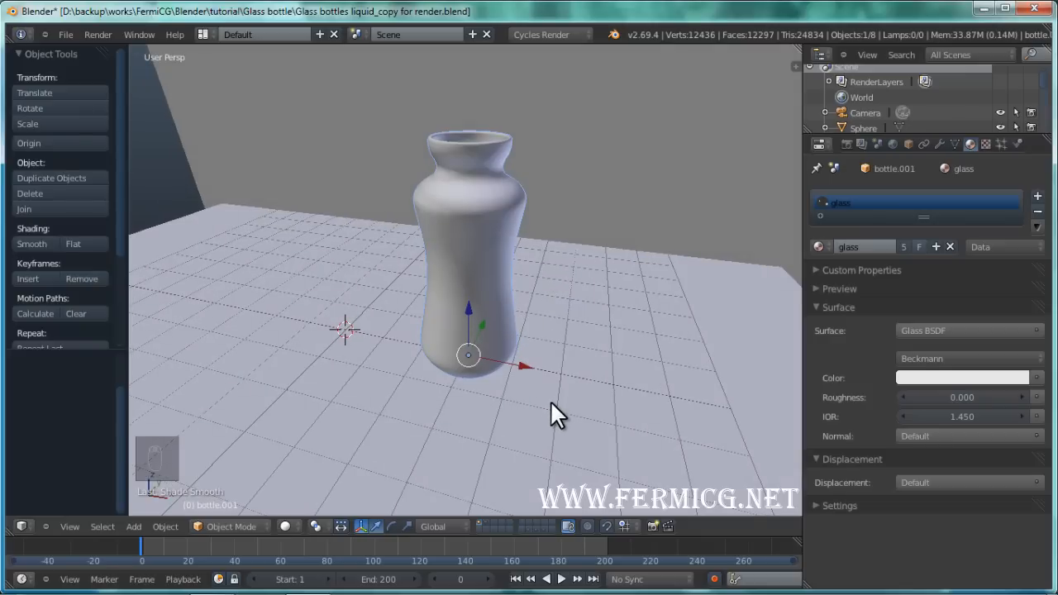
pyautogui.press('m')
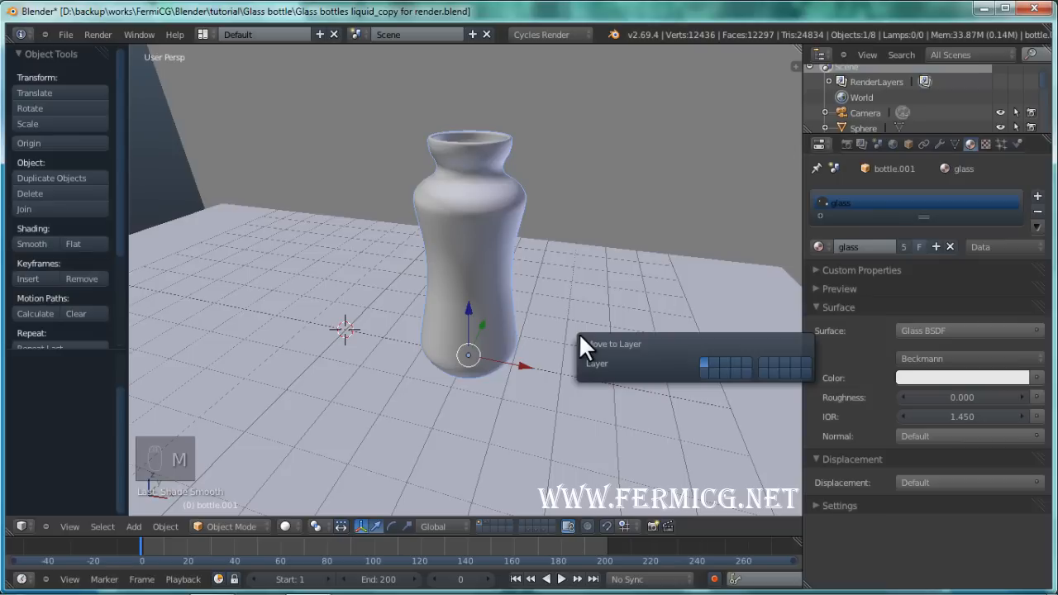
pyautogui.click(725, 361)
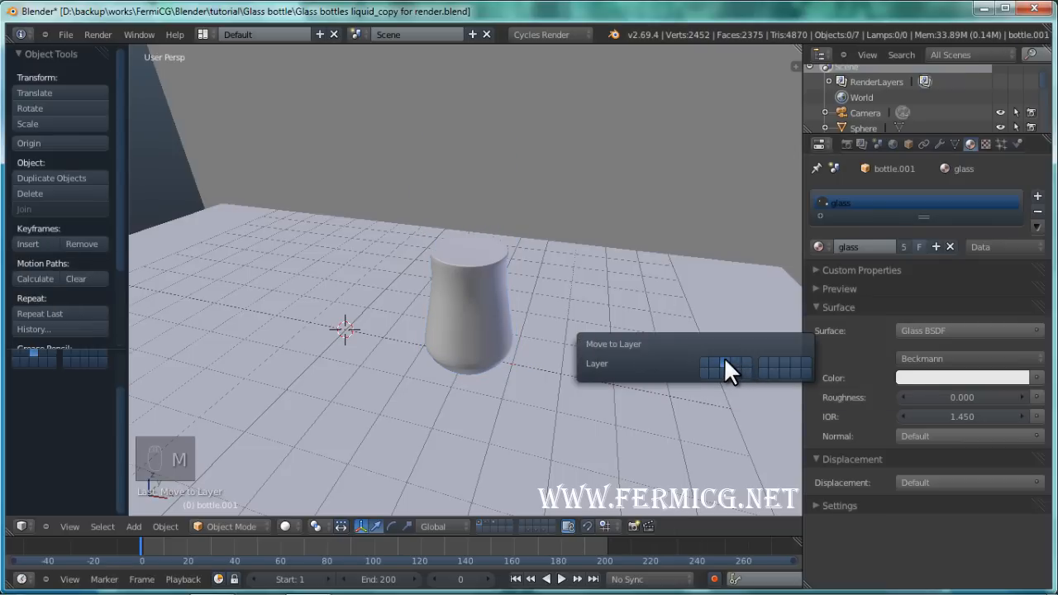
pyautogui.click(491, 523)
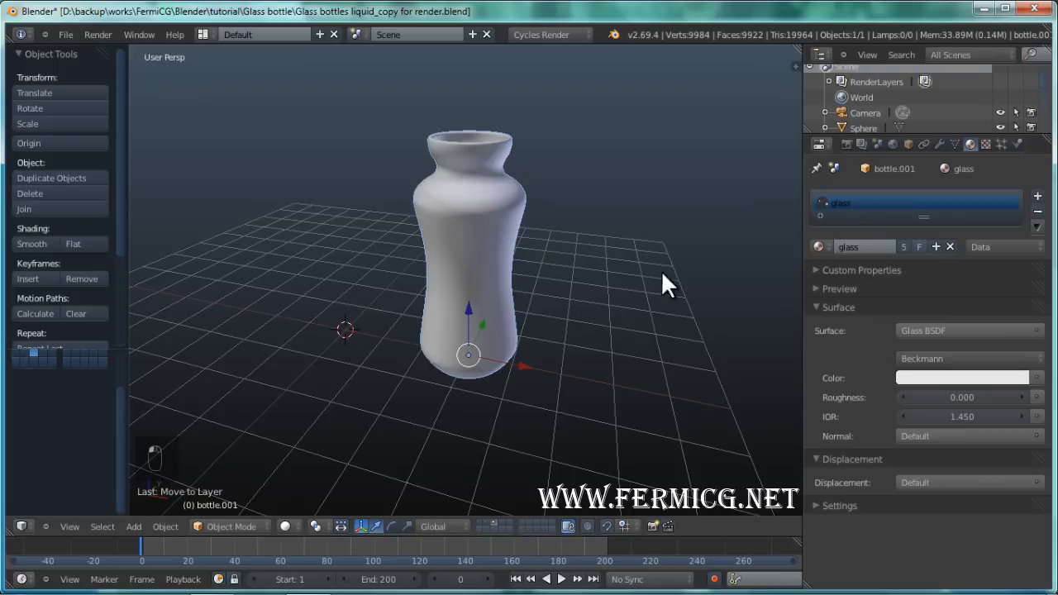
# Enable the Wire and Draw All Edges display options for the bottle and inspect its mesh up close
pyautogui.click(907, 144)
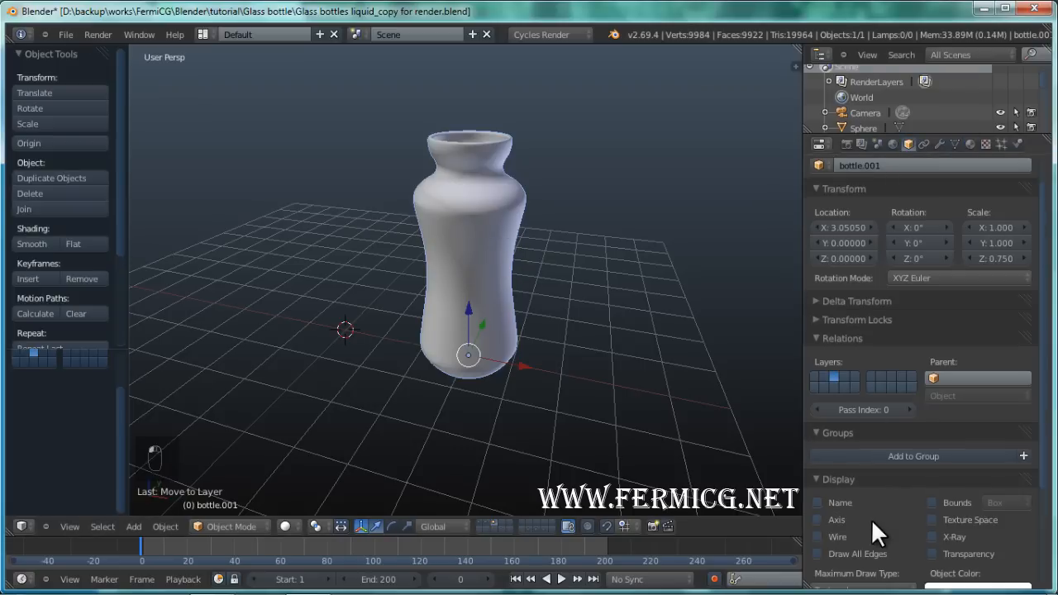
pyautogui.click(818, 537)
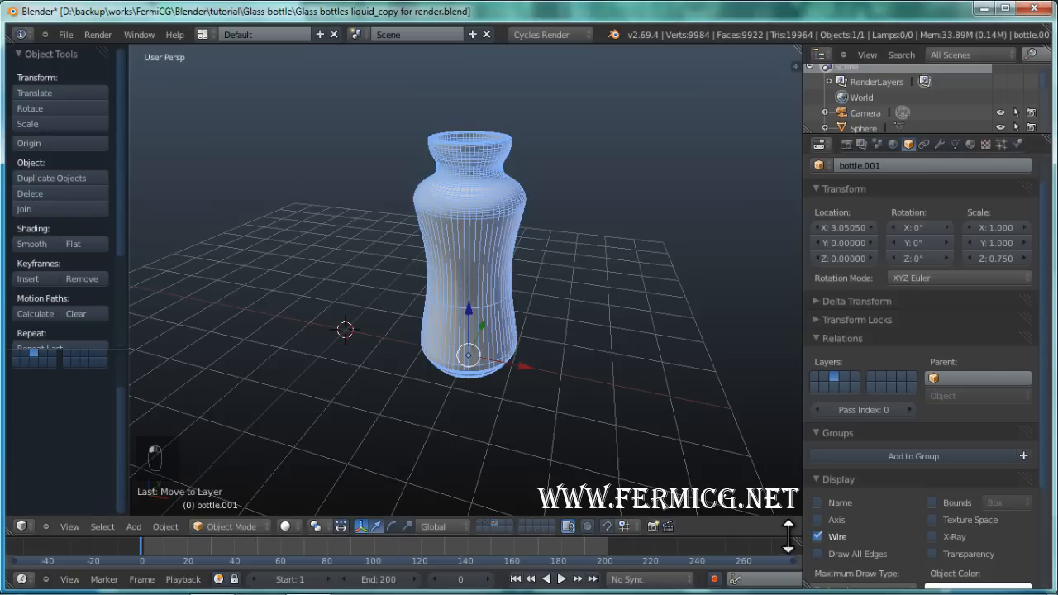
pyautogui.click(817, 554)
pyautogui.scroll(2, 576, 335)
pyautogui.scroll(2, 577, 338)
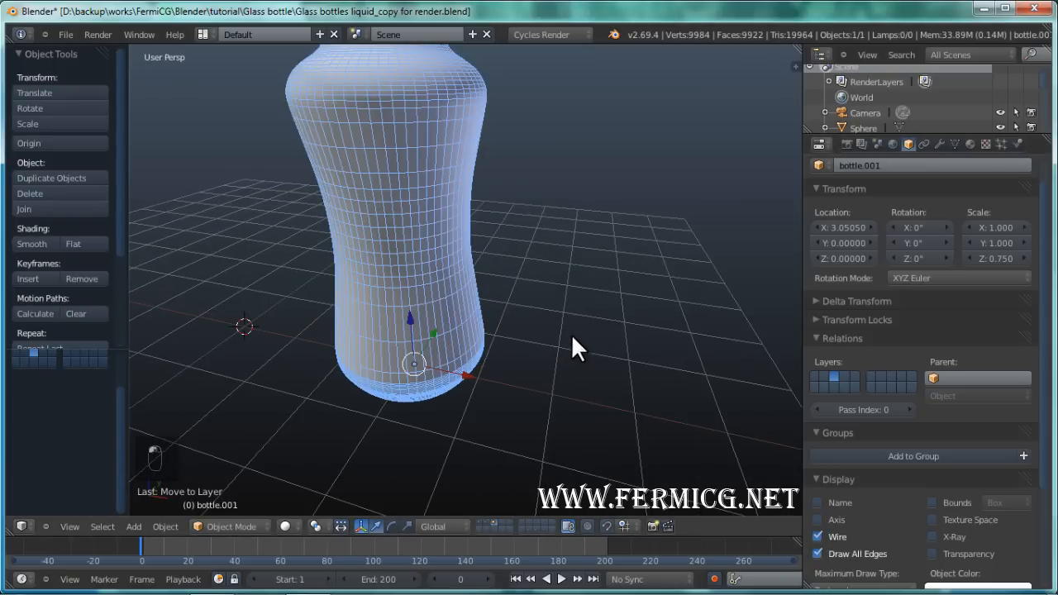
pyautogui.moveTo(553, 257); pyautogui.dragTo(503, 180, button='middle')
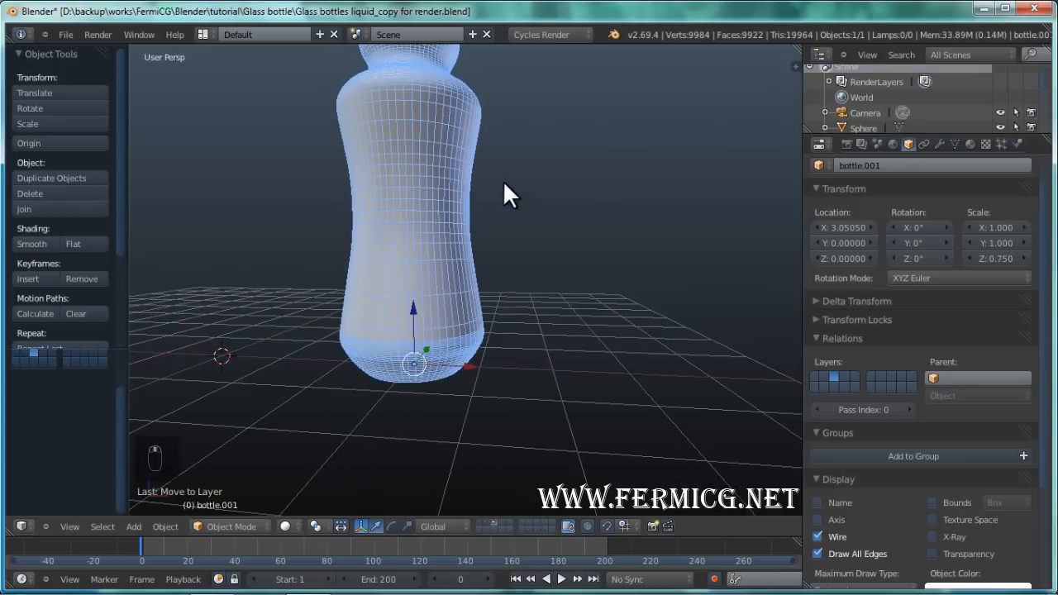
# Show the studio scene's layer 1 together with the bottle and preview them in Wireframe, Solid and Rendered viewport shading
pyautogui.keyDown('shift'); pyautogui.click(481, 521); pyautogui.keyUp('shift')
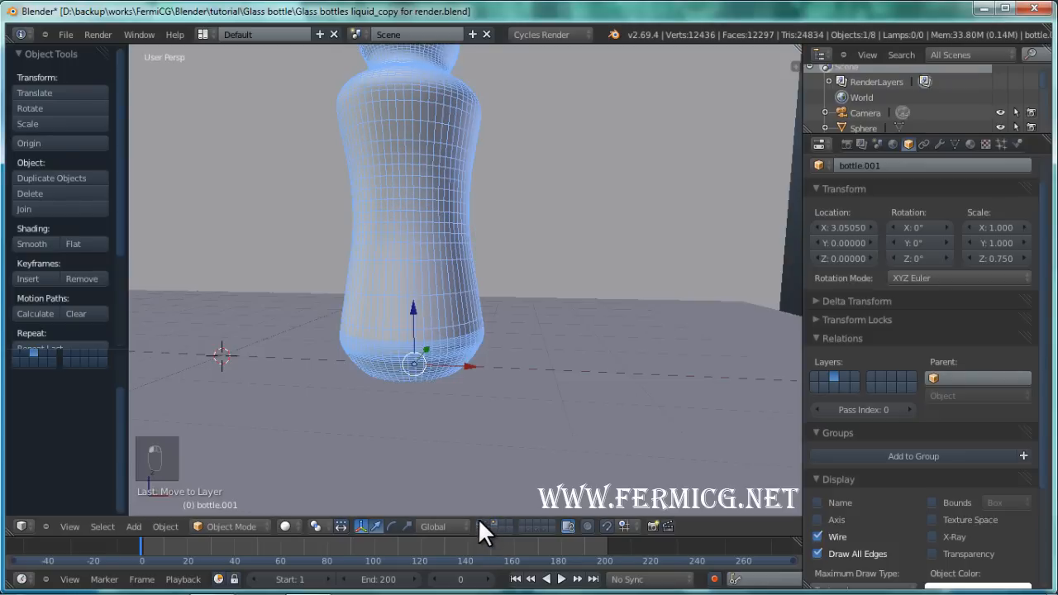
pyautogui.press('z')
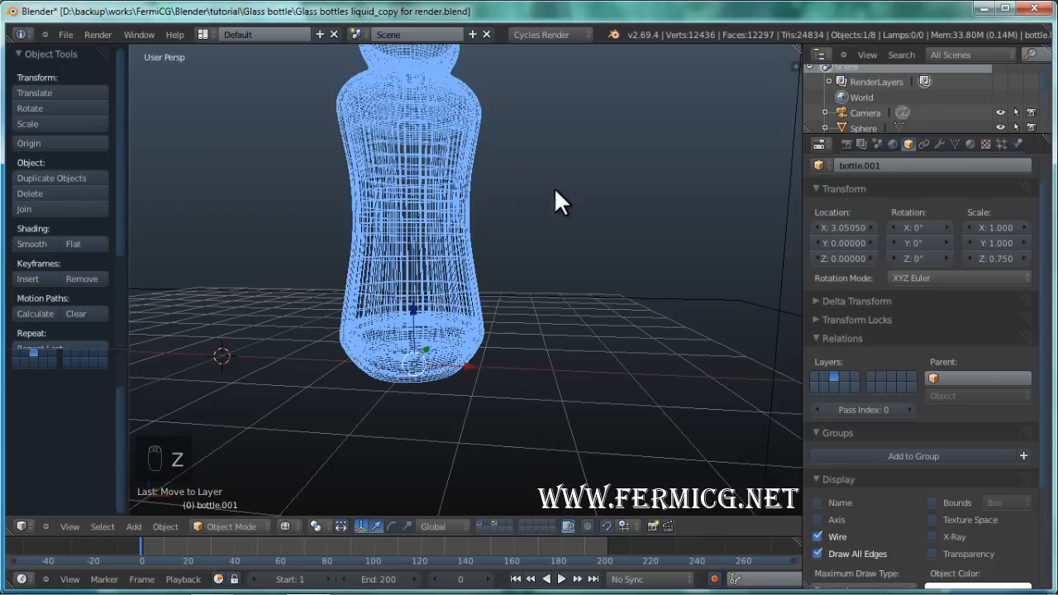
pyautogui.keyDown('shift'); pyautogui.moveTo(554, 187); pyautogui.dragTo(586, 278, button='middle'); pyautogui.keyUp('shift')
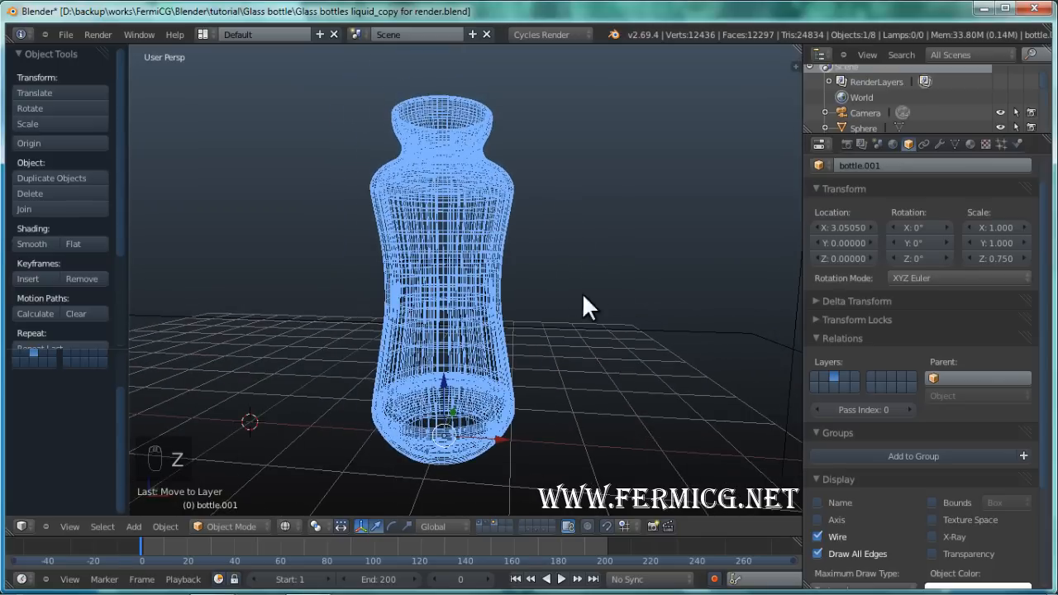
pyautogui.scroll(2, 563, 311)
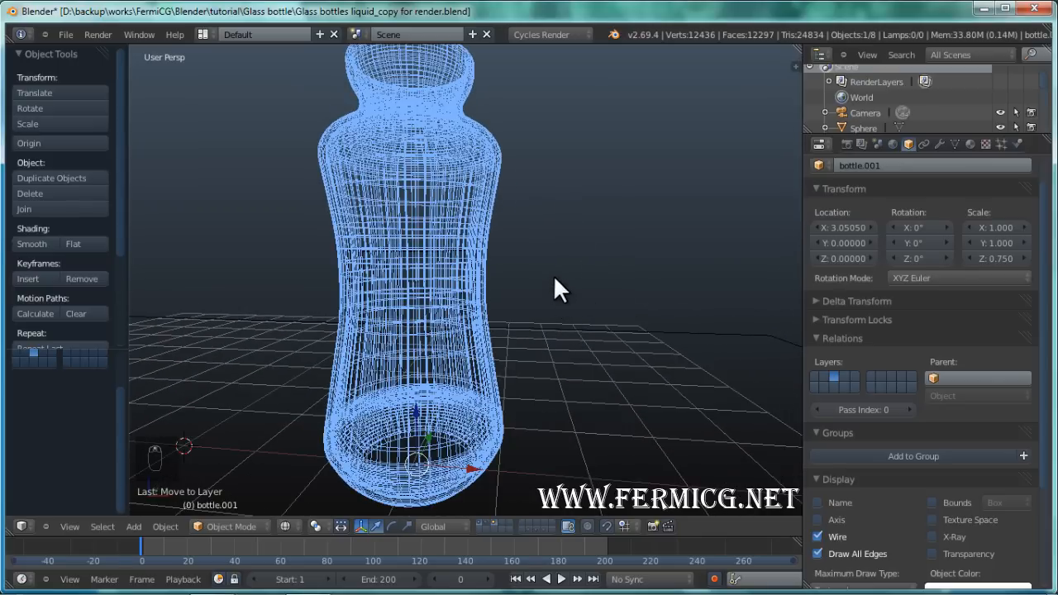
pyautogui.click(290, 524)
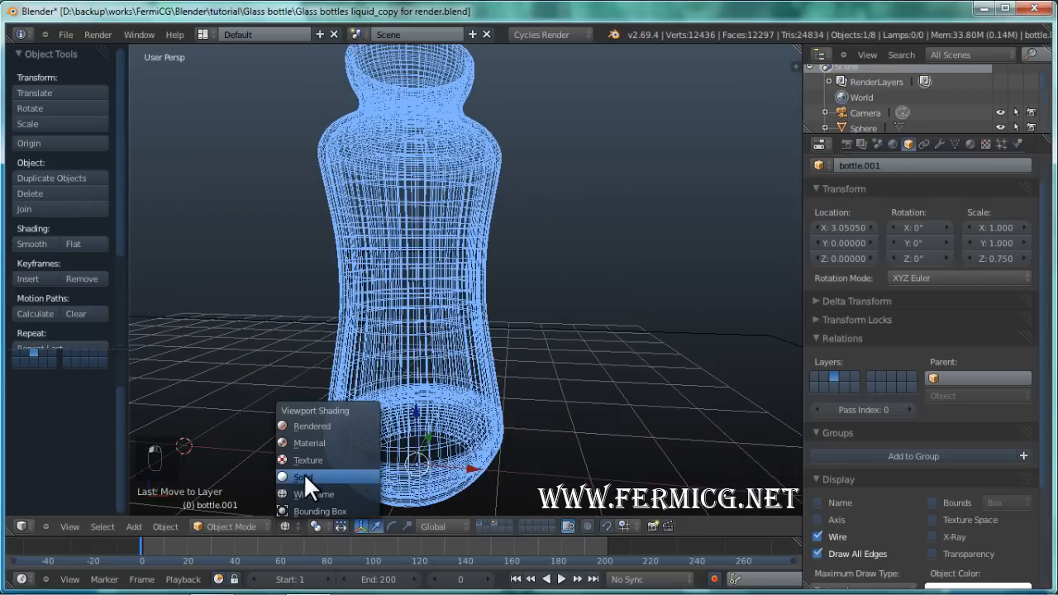
pyautogui.click(304, 473)
pyautogui.click(295, 521)
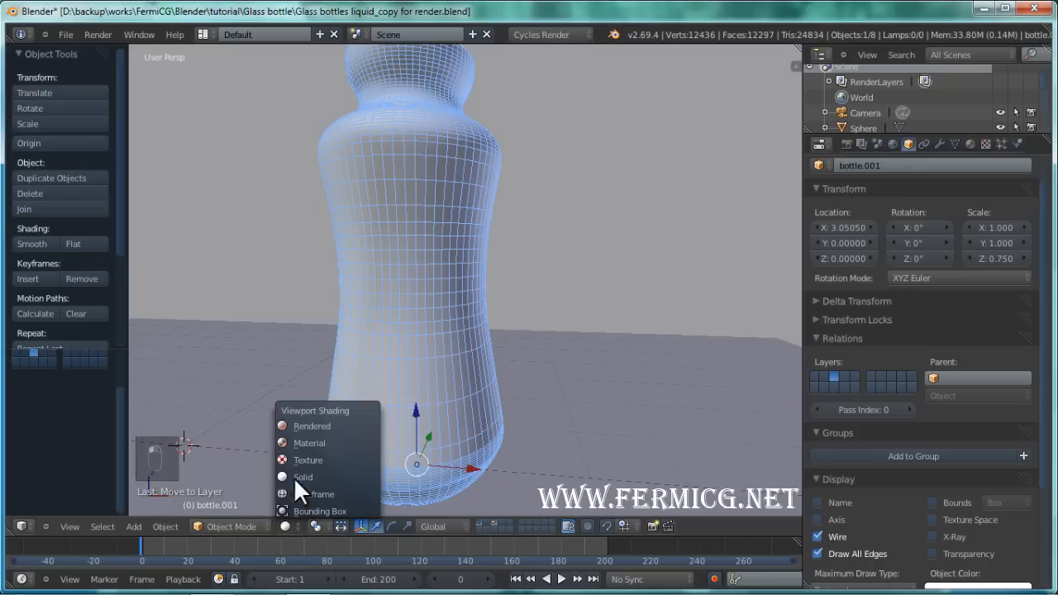
pyautogui.click(314, 423)
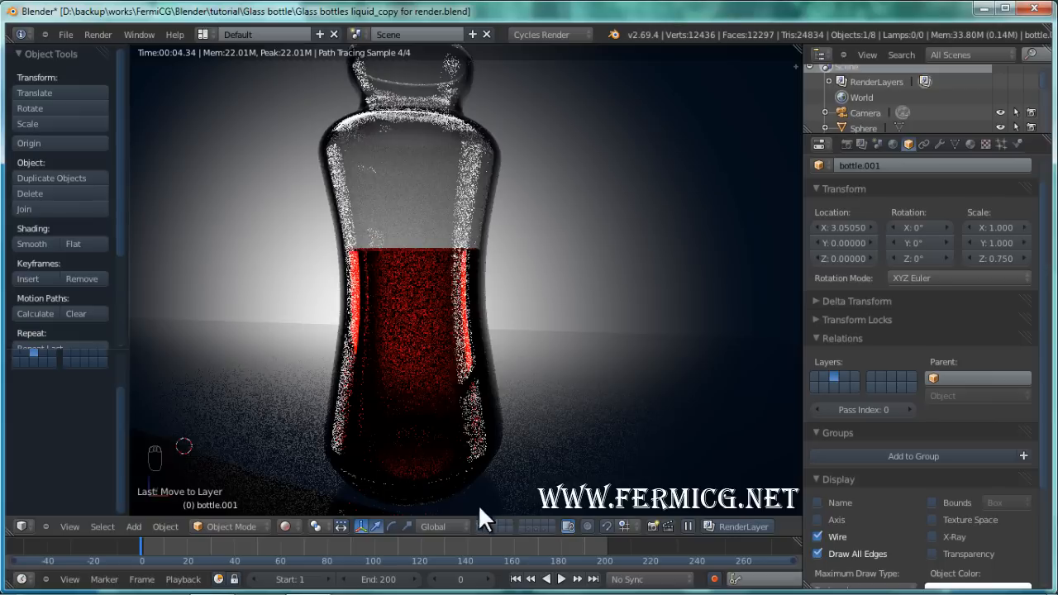
# Display only the bottle's layer 3 again and return the viewport to Solid shading after a wireframe check
pyautogui.click(493, 522)
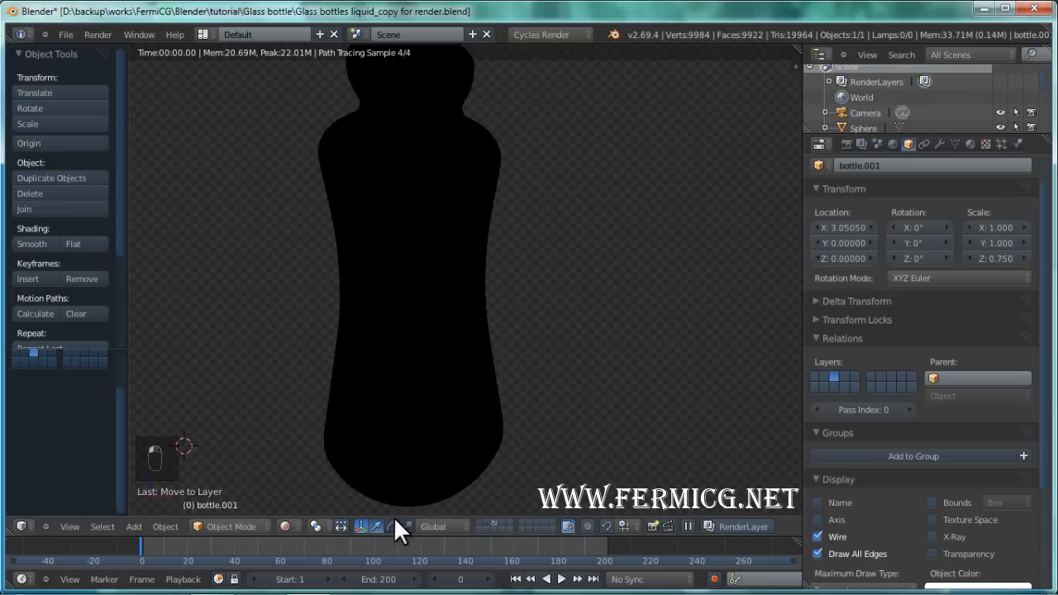
pyautogui.click(293, 527)
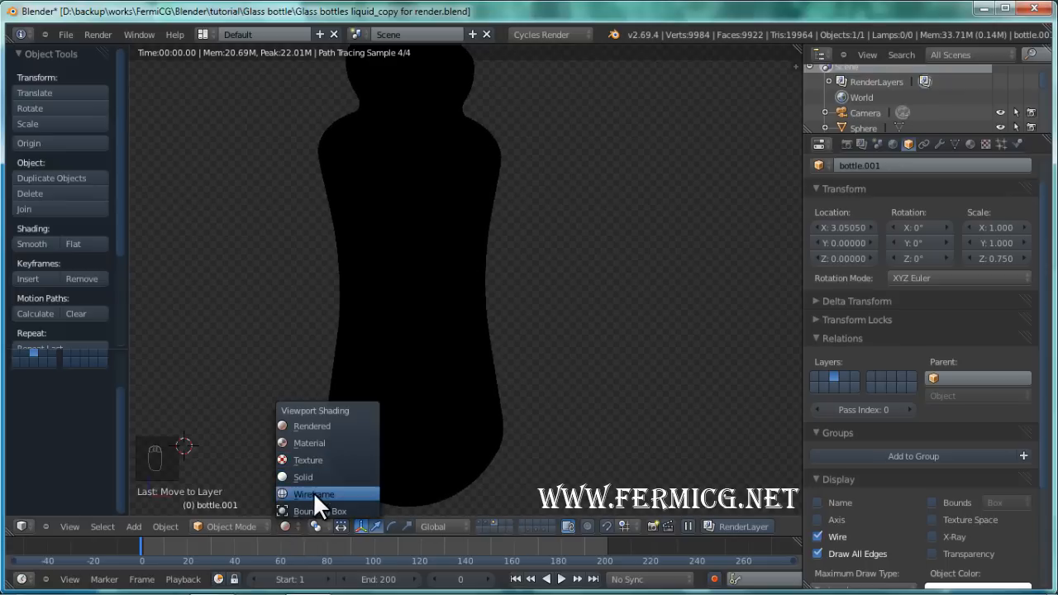
pyautogui.click(313, 493)
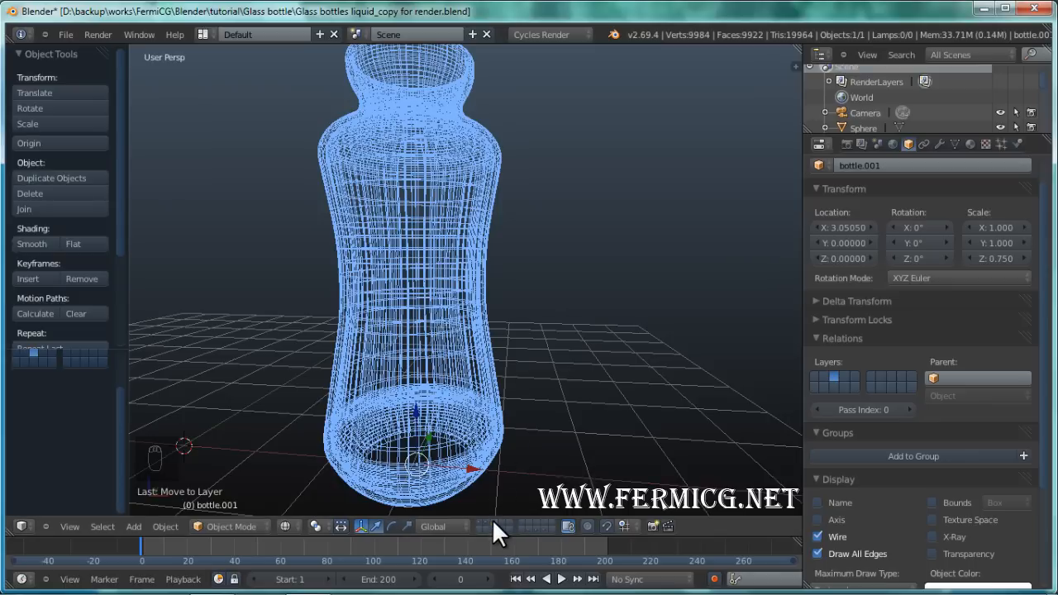
pyautogui.moveTo(535, 446); pyautogui.dragTo(422, 272, button='middle')
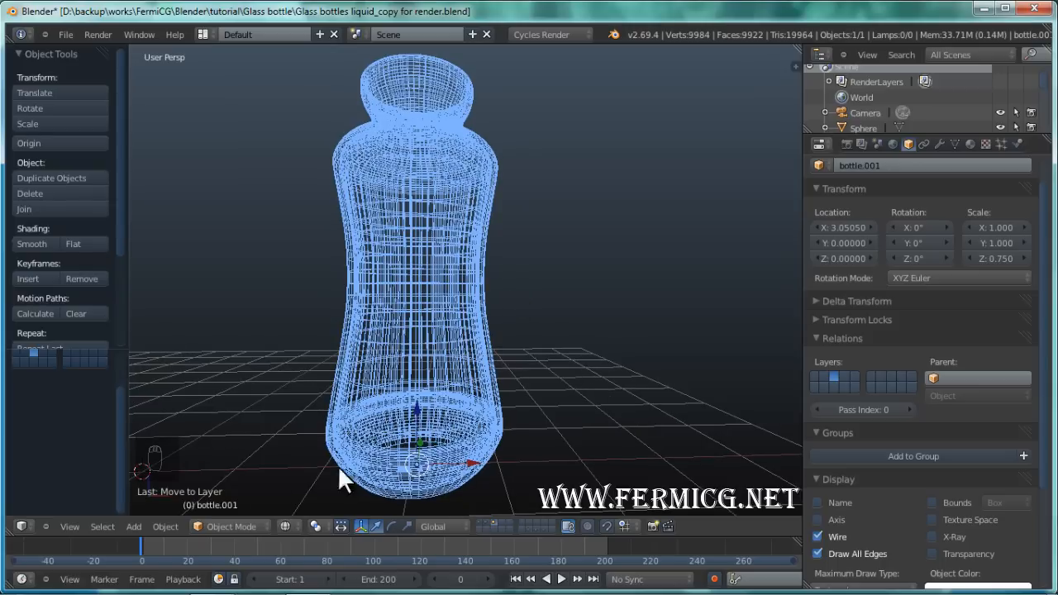
pyautogui.click(286, 525)
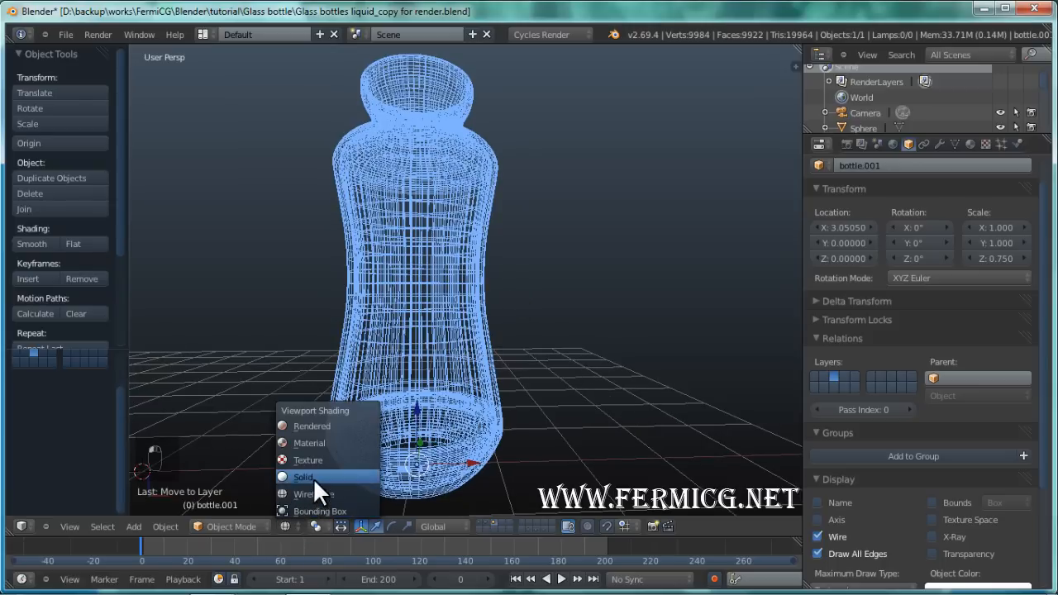
pyautogui.click(303, 477)
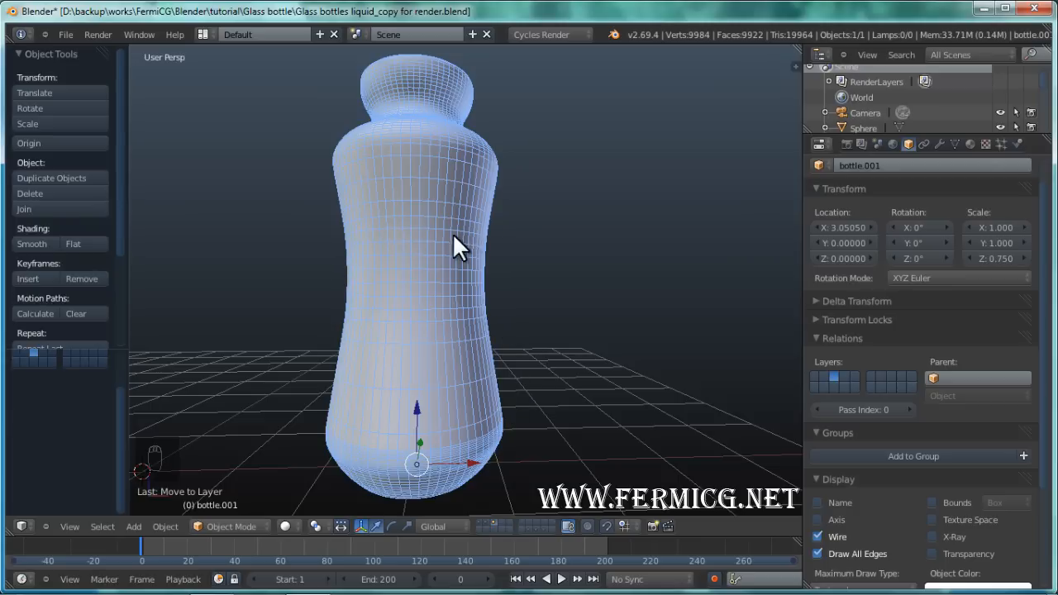
pyautogui.moveTo(539, 321); pyautogui.dragTo(575, 372, button='middle')
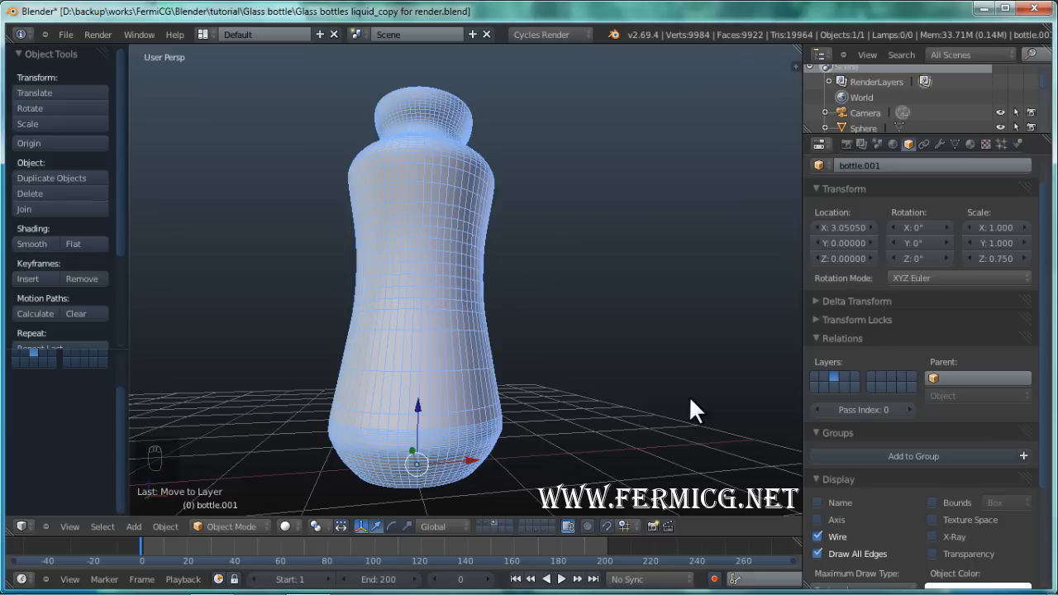
pyautogui.moveTo(502, 296); pyautogui.dragTo(440, 321, button='middle')
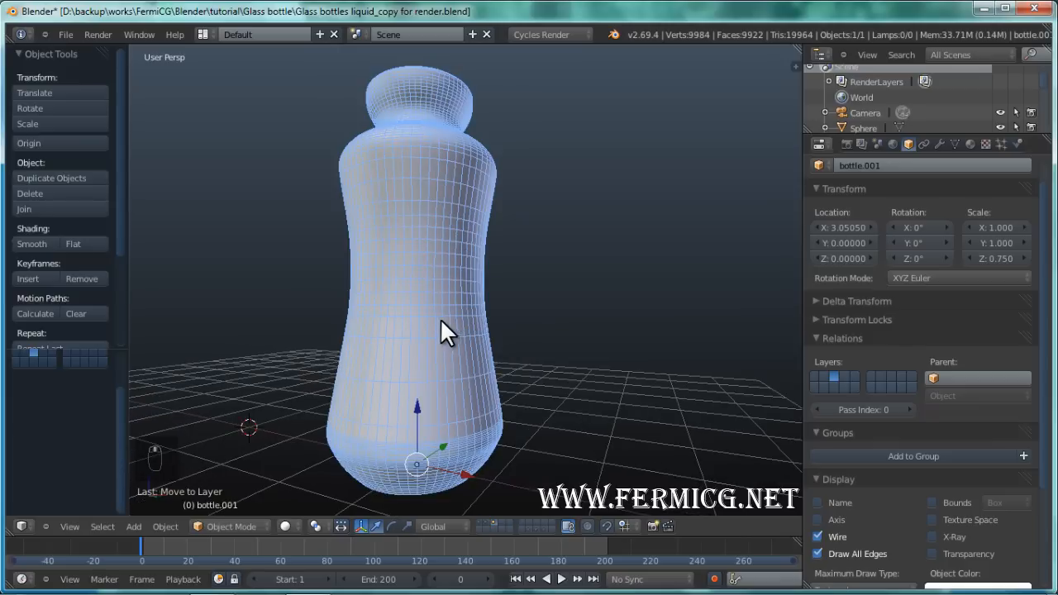
# Enter Edit Mode on the bottle and box-select its lower part up to the narrow waist in a front wireframe view
pyautogui.click(225, 524)
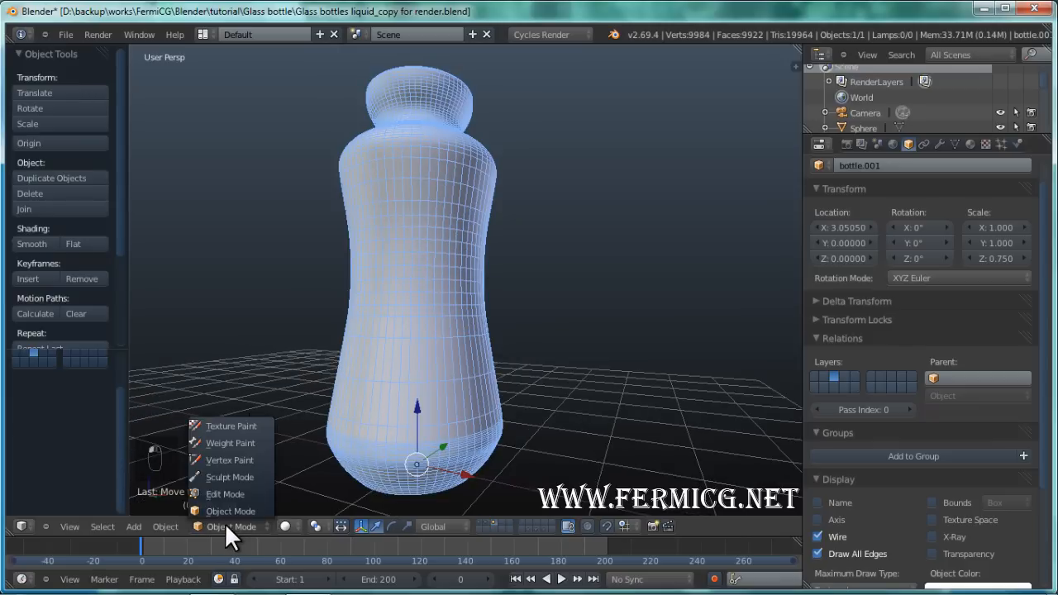
pyautogui.click(226, 493)
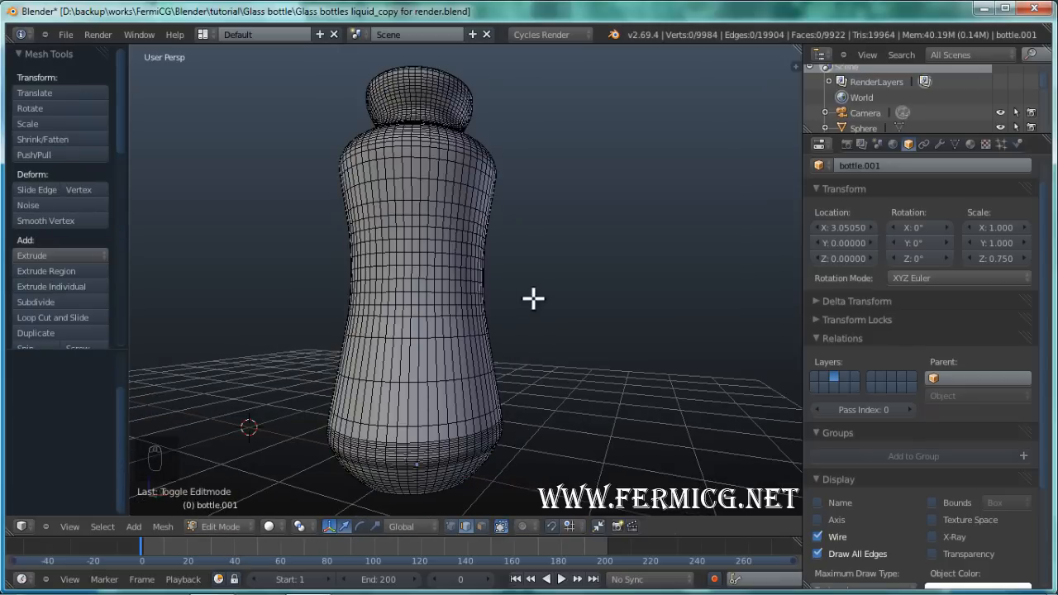
pyautogui.press('z')
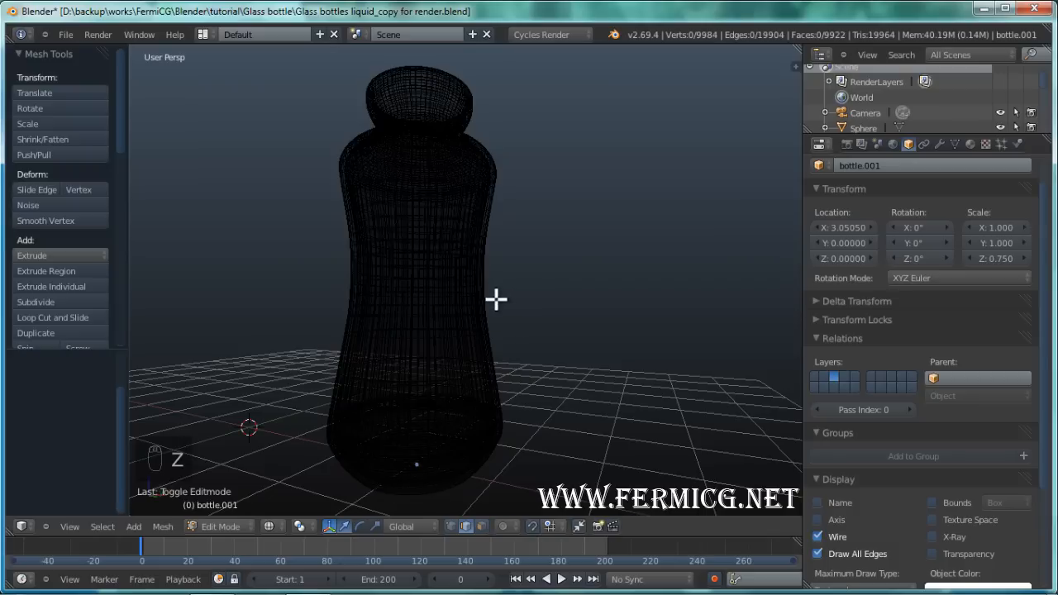
pyautogui.press('KP_1')
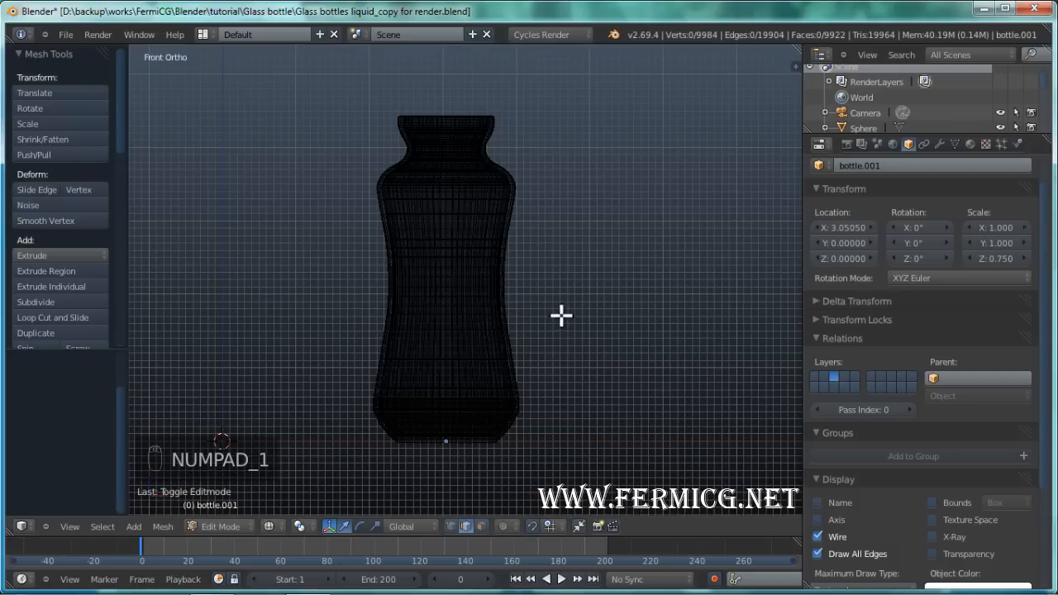
pyautogui.press('b')
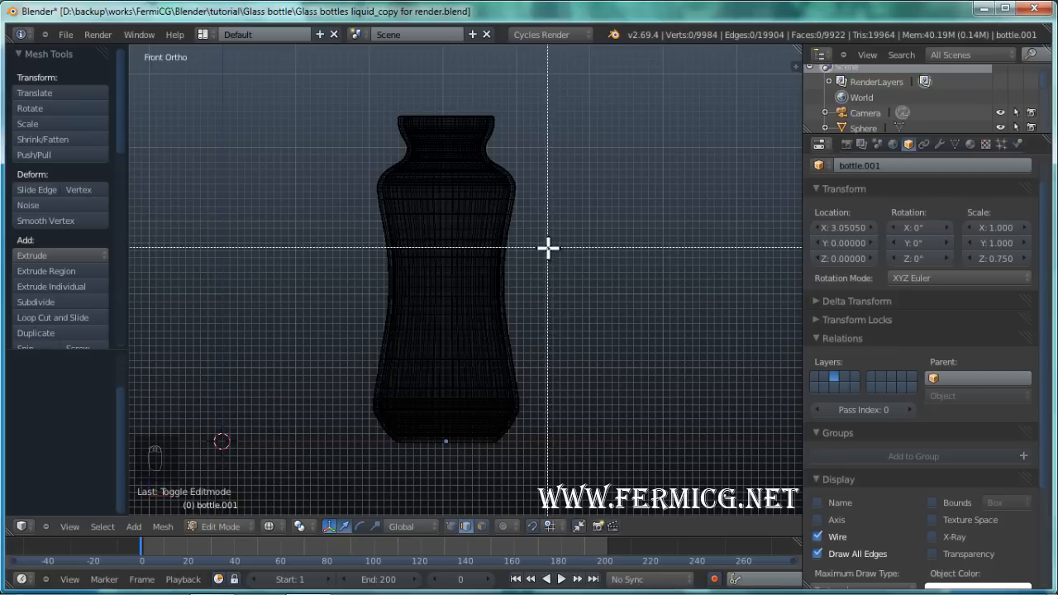
pyautogui.moveTo(547, 246); pyautogui.dragTo(330, 439)
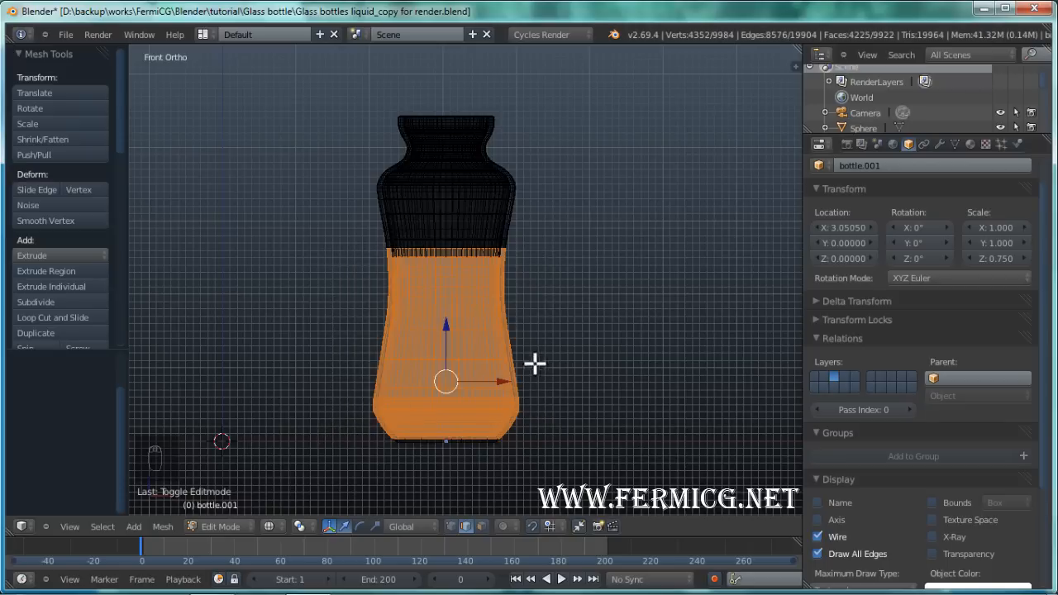
# Switch to face selection mode and check the selected lower bottle faces from the side and from above
pyautogui.click(481, 527)
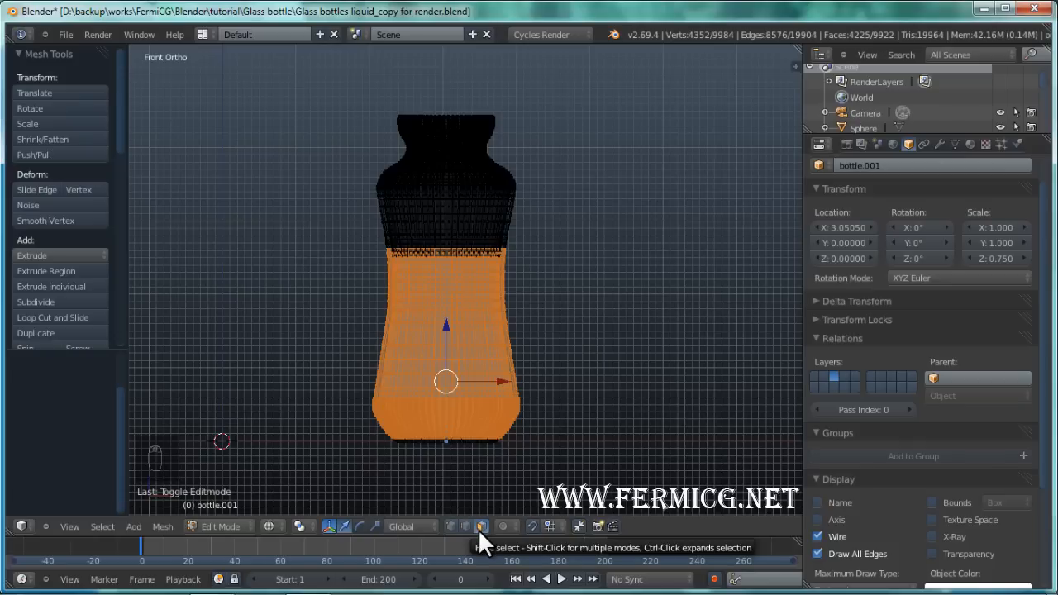
pyautogui.moveTo(486, 463); pyautogui.dragTo(648, 292, button='middle')
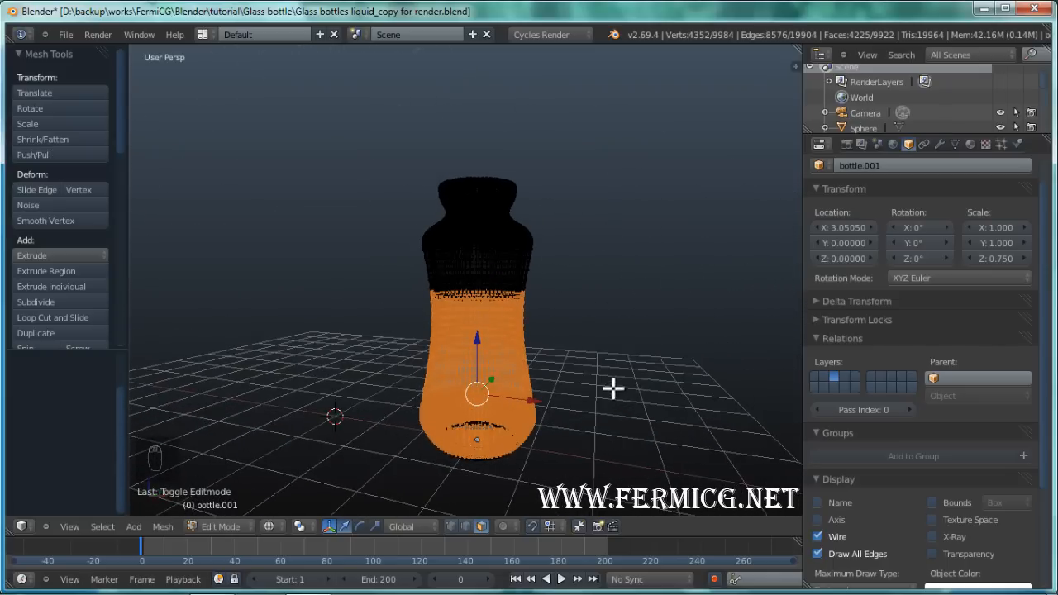
pyautogui.moveTo(612, 385); pyautogui.dragTo(538, 404, button='middle')
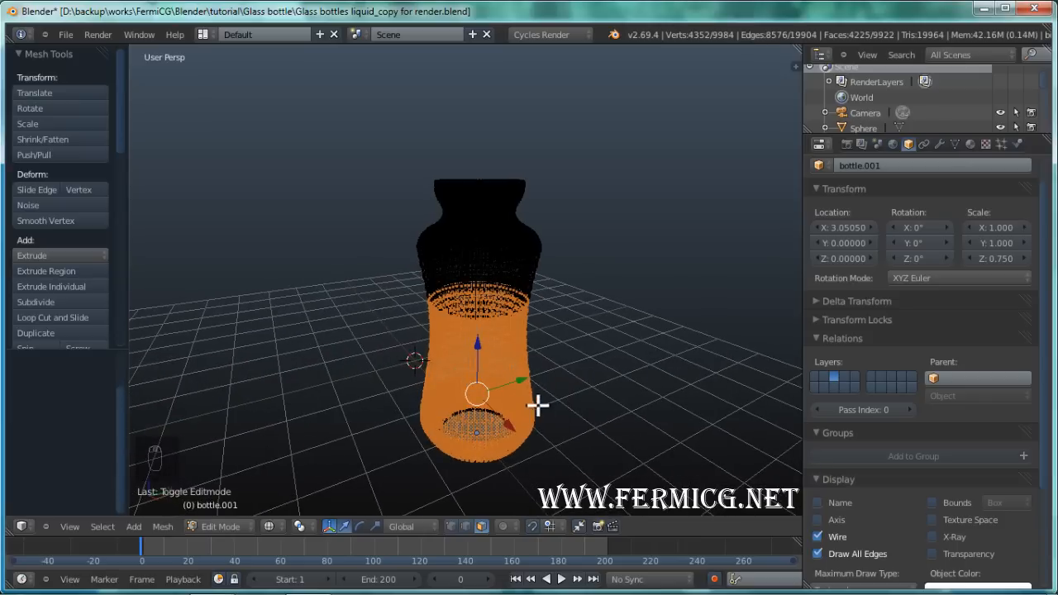
pyautogui.scroll(3, 579, 390)
pyautogui.moveTo(595, 314); pyautogui.dragTo(583, 395, button='middle')
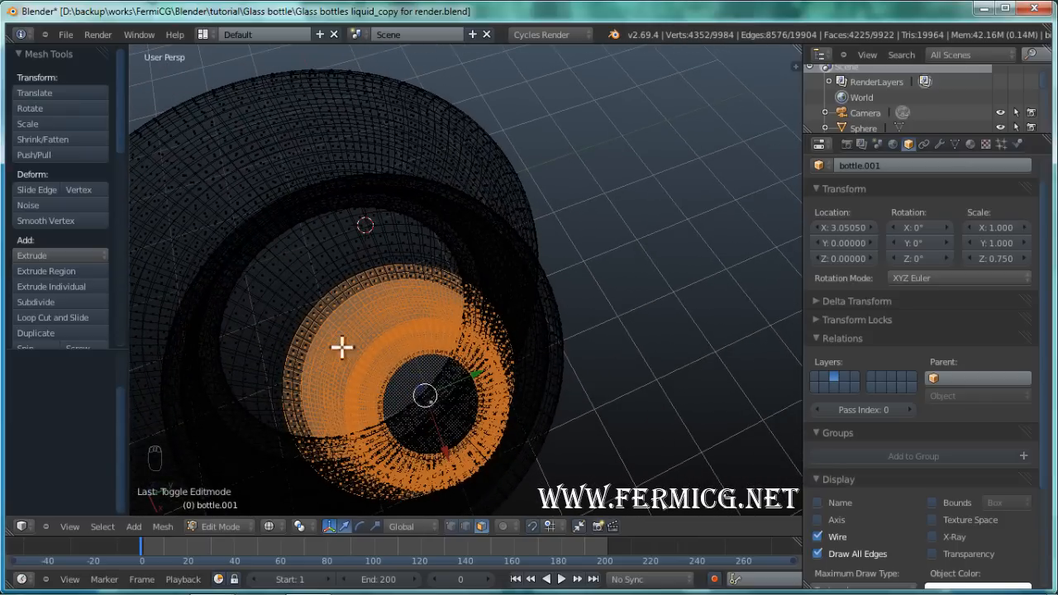
pyautogui.moveTo(545, 359); pyautogui.dragTo(519, 237, button='middle')
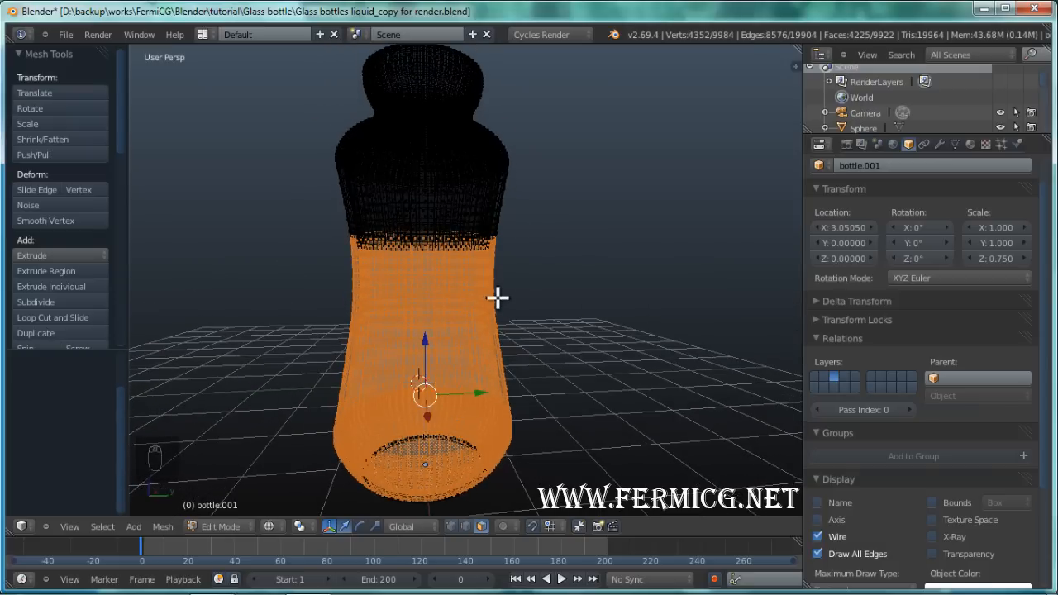
# Duplicate the selected lower faces in place and separate the selection into its own object
pyautogui.hotkey('shift', 'd')
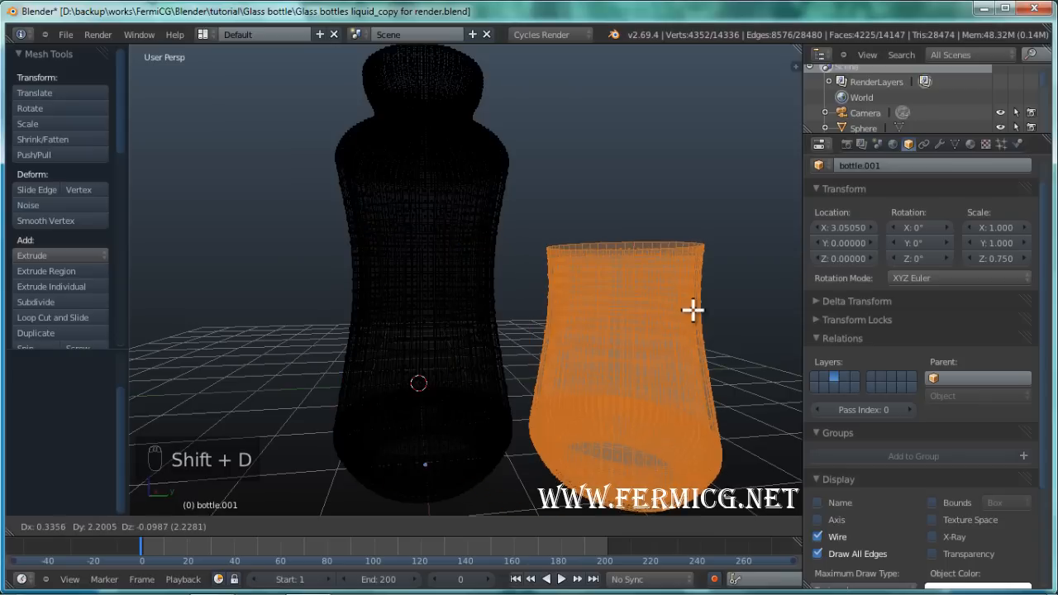
pyautogui.rightClick(687, 307)
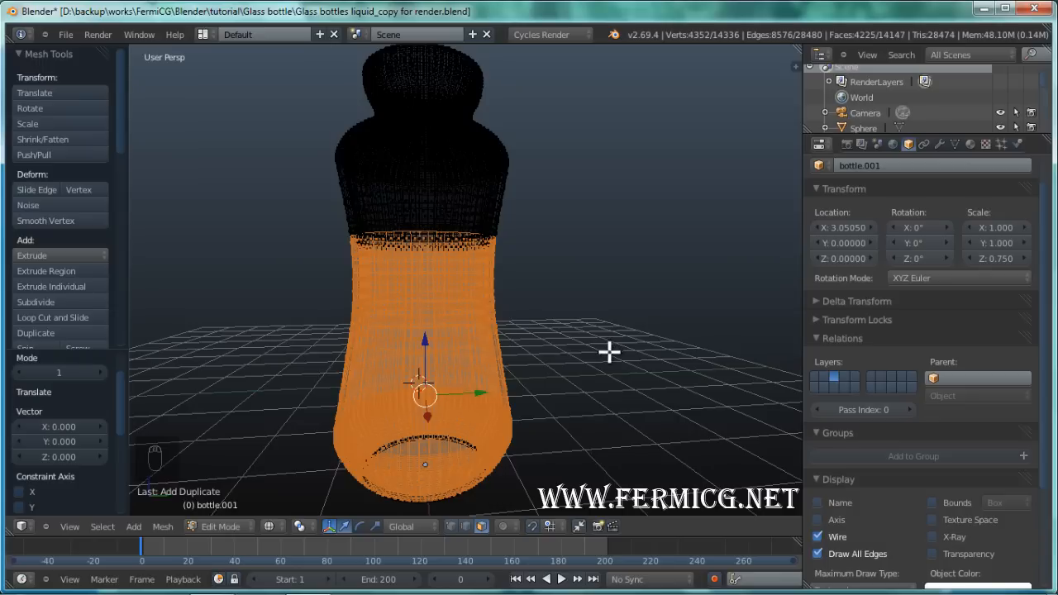
pyautogui.press('p')
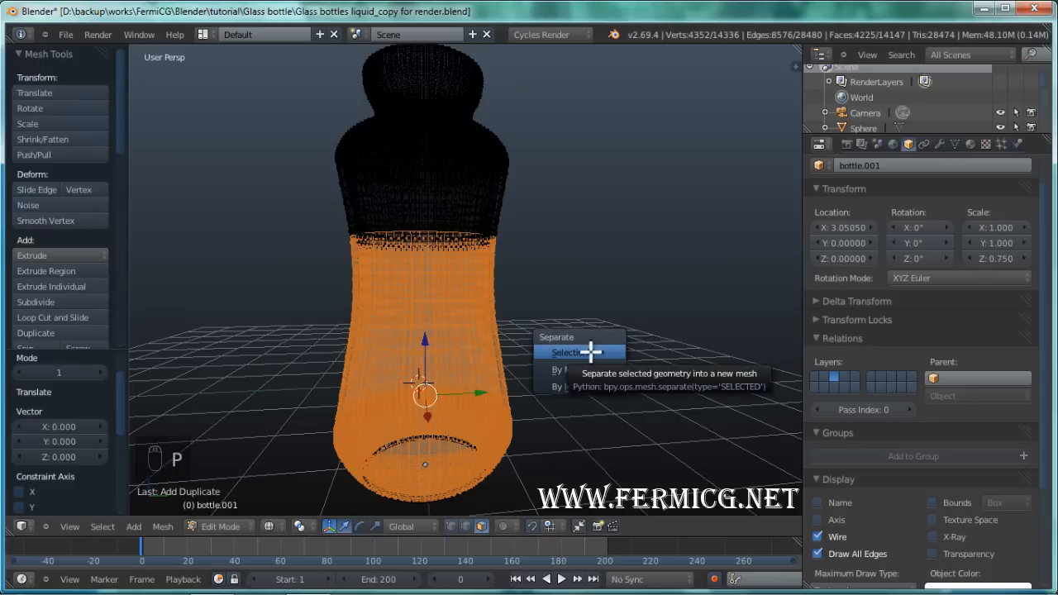
pyautogui.click(590, 352)
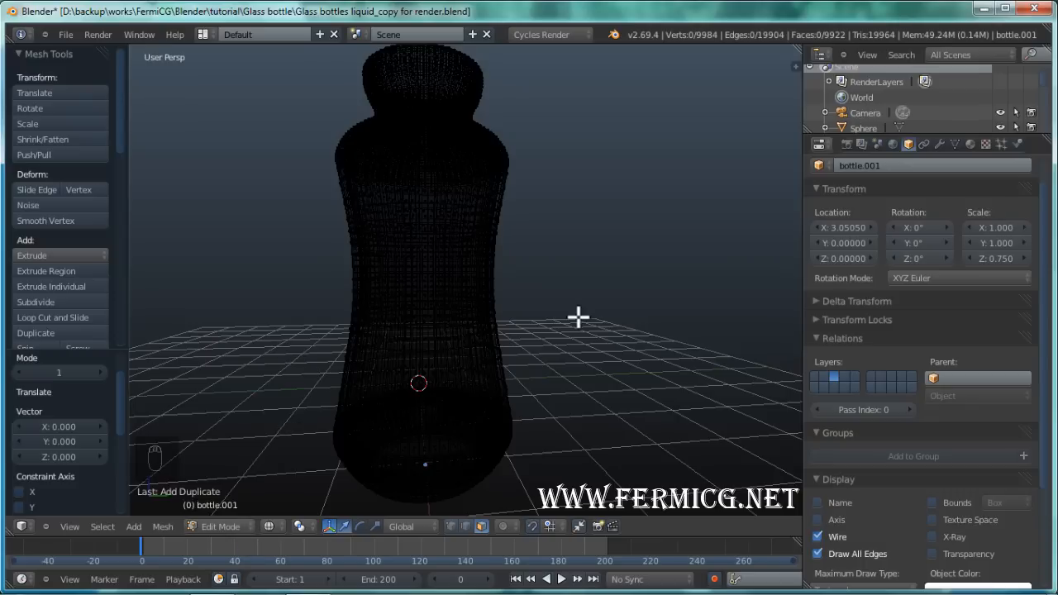
pyautogui.press('p')
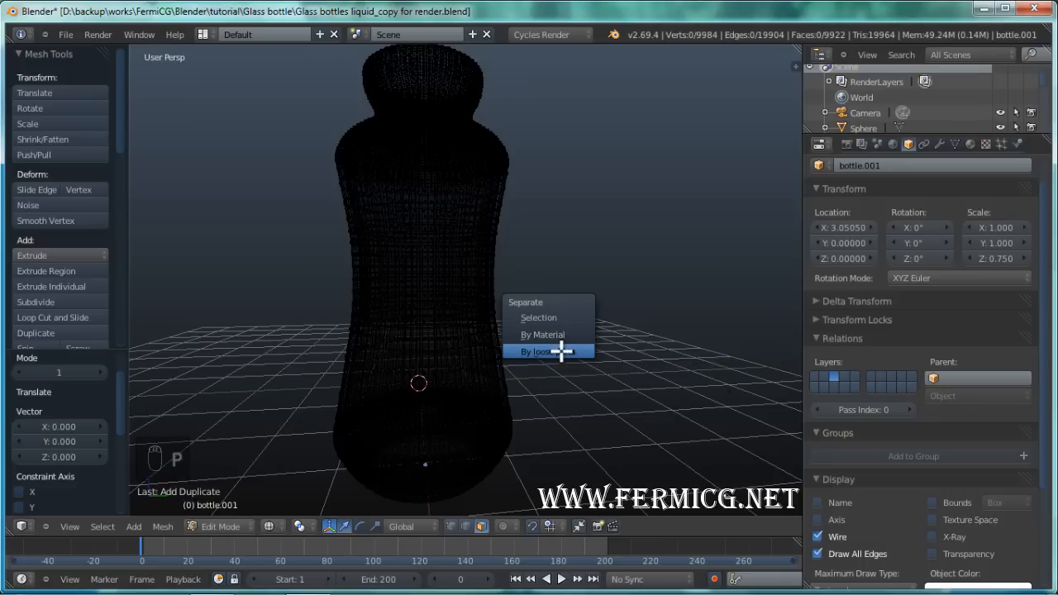
pyautogui.click(561, 351)
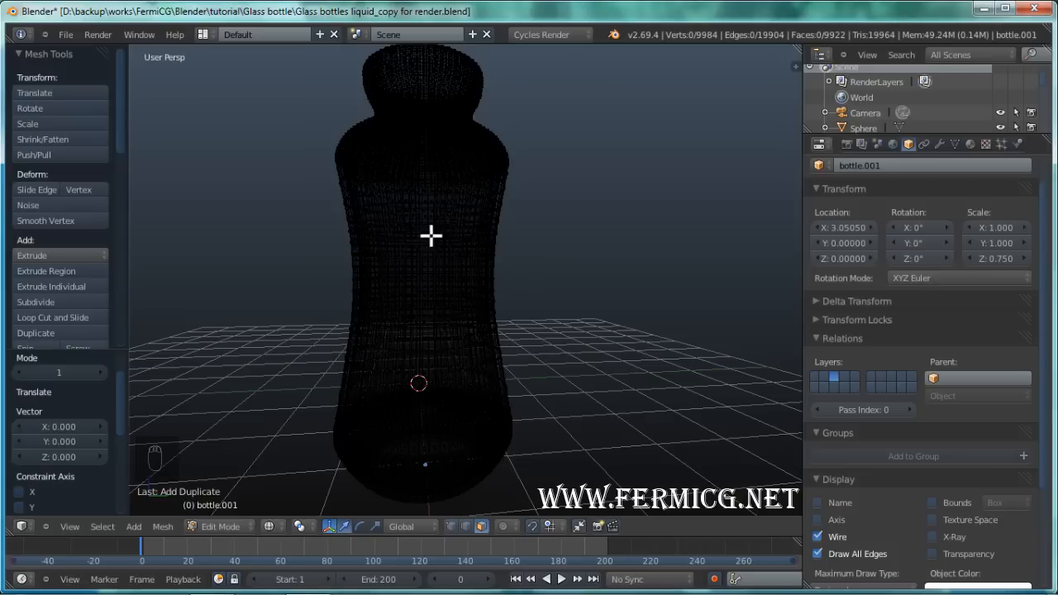
# Return to Object Mode, select the separated lower piece, test-move it about 1.668 along Y and undo the move
pyautogui.click(228, 527)
pyautogui.click(225, 511)
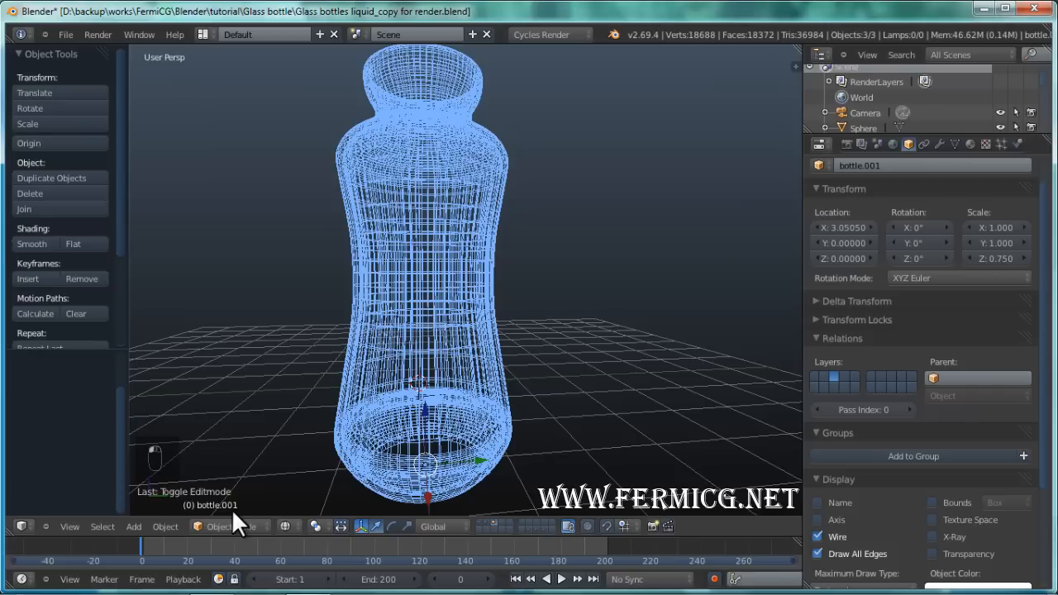
pyautogui.rightClick(489, 269)
pyautogui.rightClick(456, 173)
pyautogui.rightClick(457, 336)
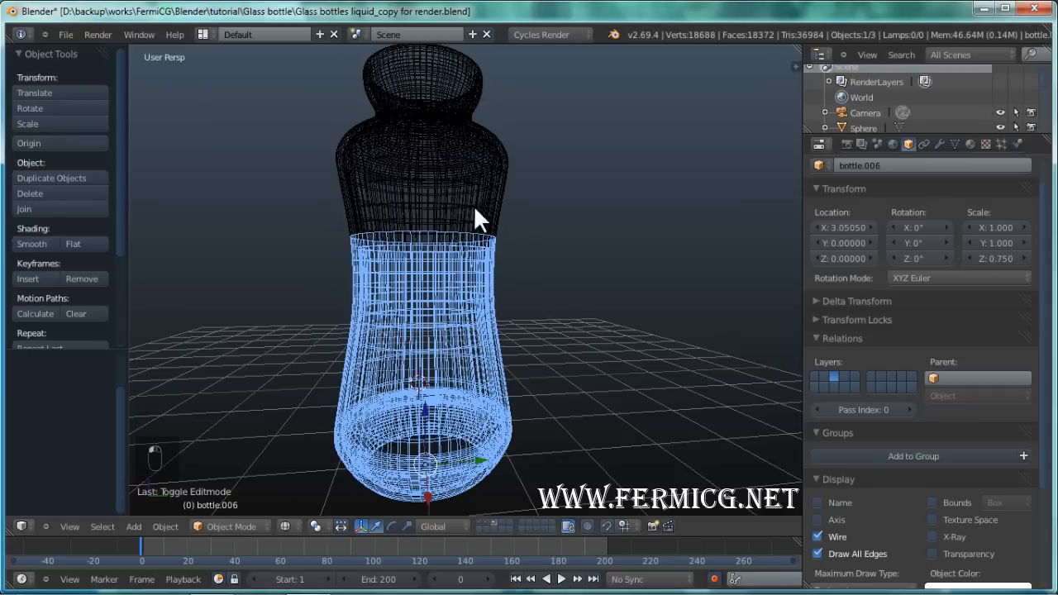
pyautogui.moveTo(476, 459); pyautogui.dragTo(615, 461)
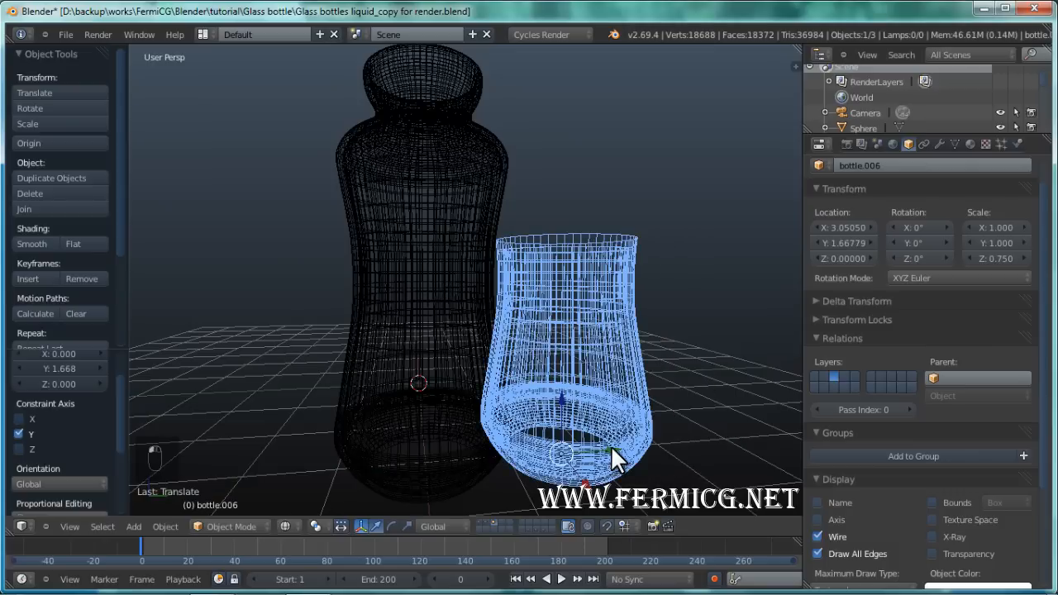
pyautogui.hotkey('ctrl', 'z')
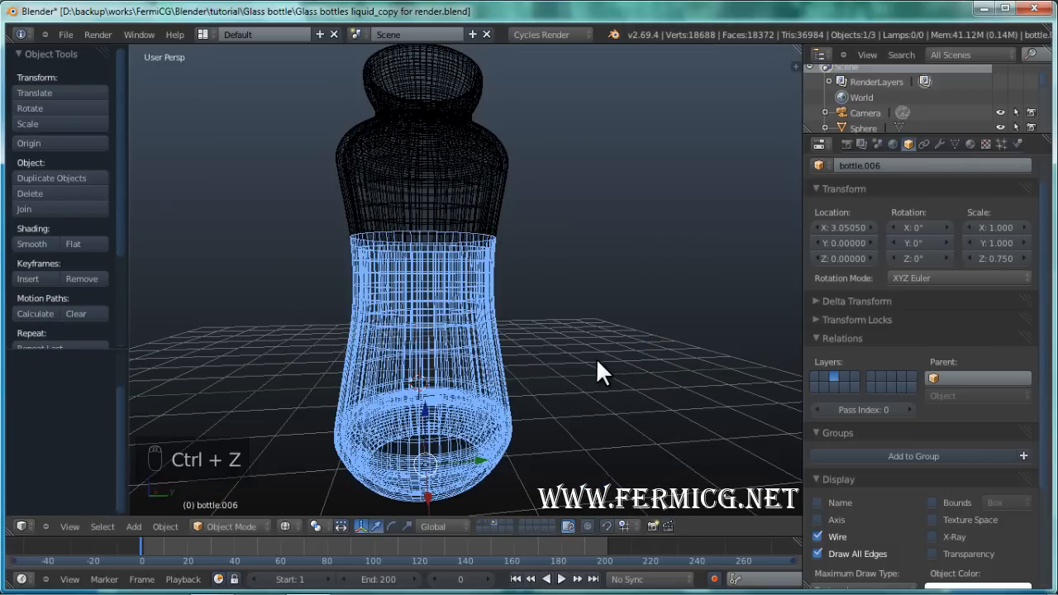
# Move the lower bottle piece to layer 4 and display only that layer in Solid shading
pyautogui.press('m')
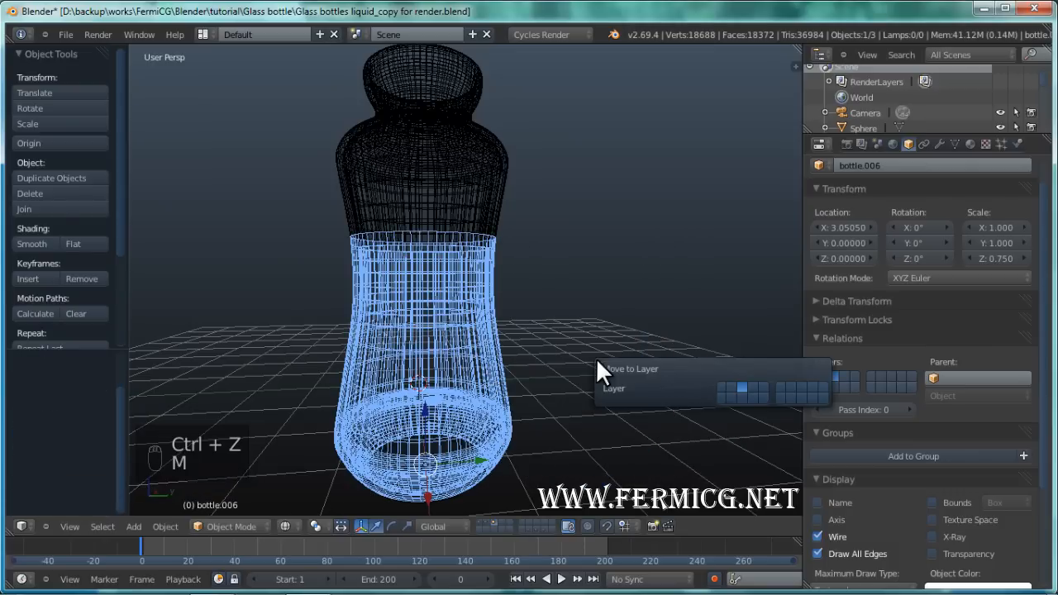
pyautogui.click(754, 386)
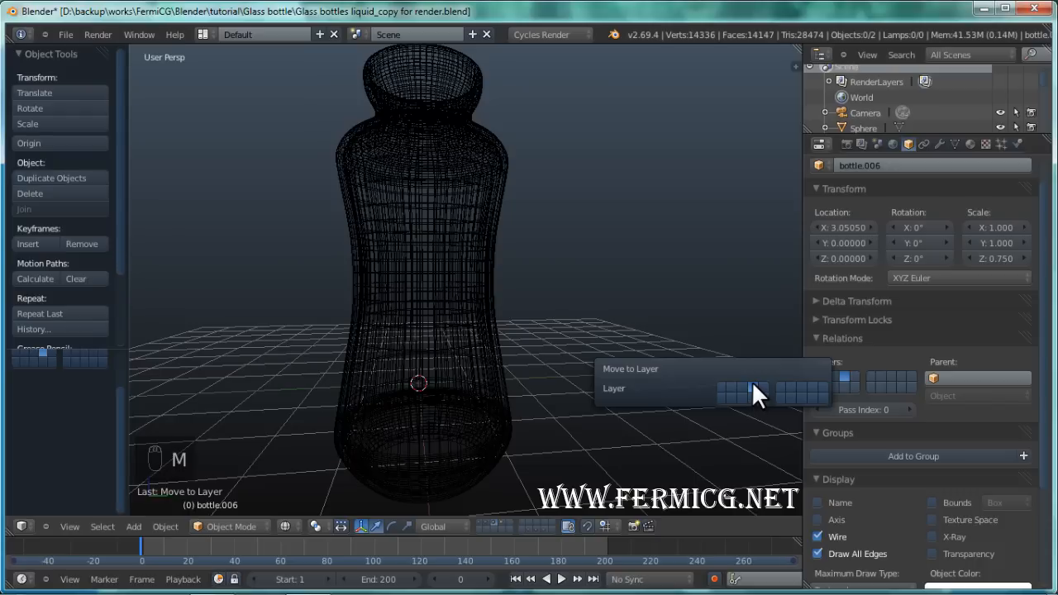
pyautogui.click(500, 523)
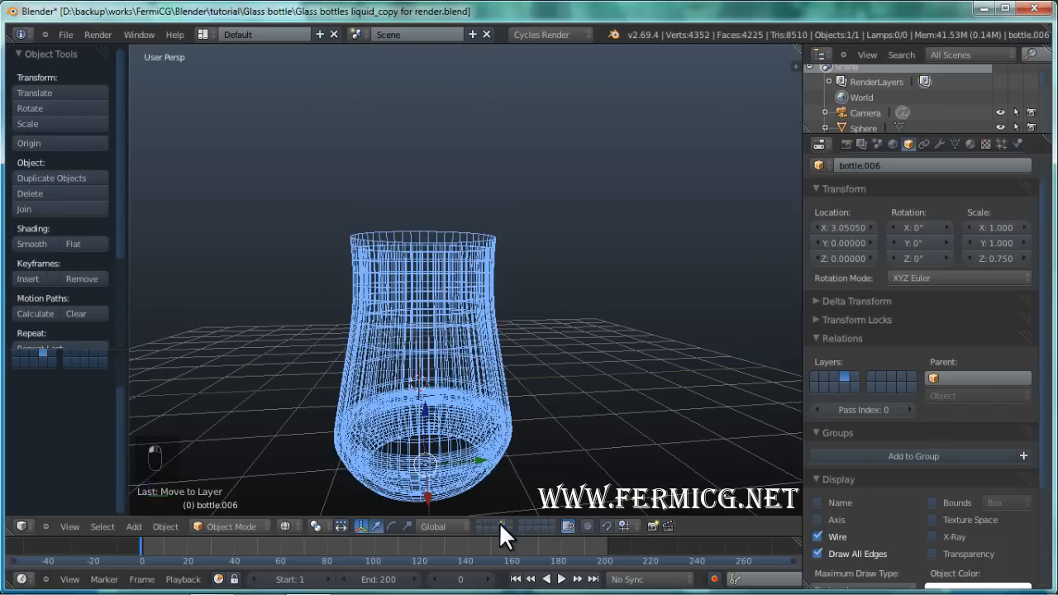
pyautogui.moveTo(606, 312)
pyautogui.mouseDown(button='middle')
pyautogui.moveTo(586, 371)
pyautogui.moveTo(557, 371)
pyautogui.moveTo(603, 373)
pyautogui.moveTo(581, 417)
pyautogui.moveTo(589, 342)
pyautogui.mouseUp(button='middle')
pyautogui.press('z')
pyautogui.scroll(5, 579, 342)
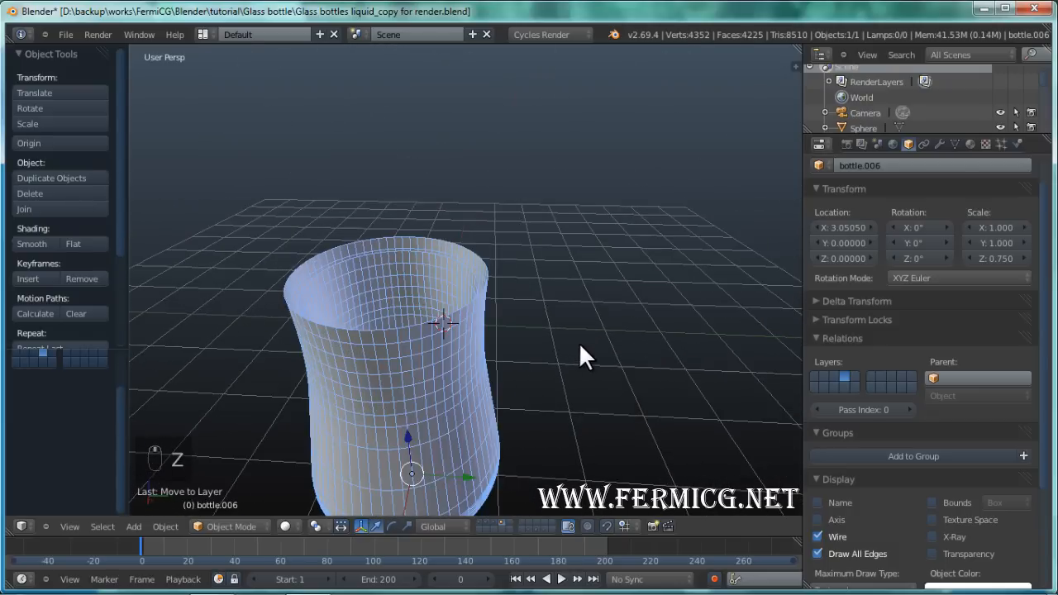
# Delete the circular face closing the inner bottom of the lower bottle piece in Edit Mode
pyautogui.moveTo(631, 376)
pyautogui.mouseDown(button='middle')
pyautogui.moveTo(703, 372)
pyautogui.moveTo(647, 402)
pyautogui.moveTo(717, 389)
pyautogui.moveTo(633, 374)
pyautogui.mouseUp(button='middle')
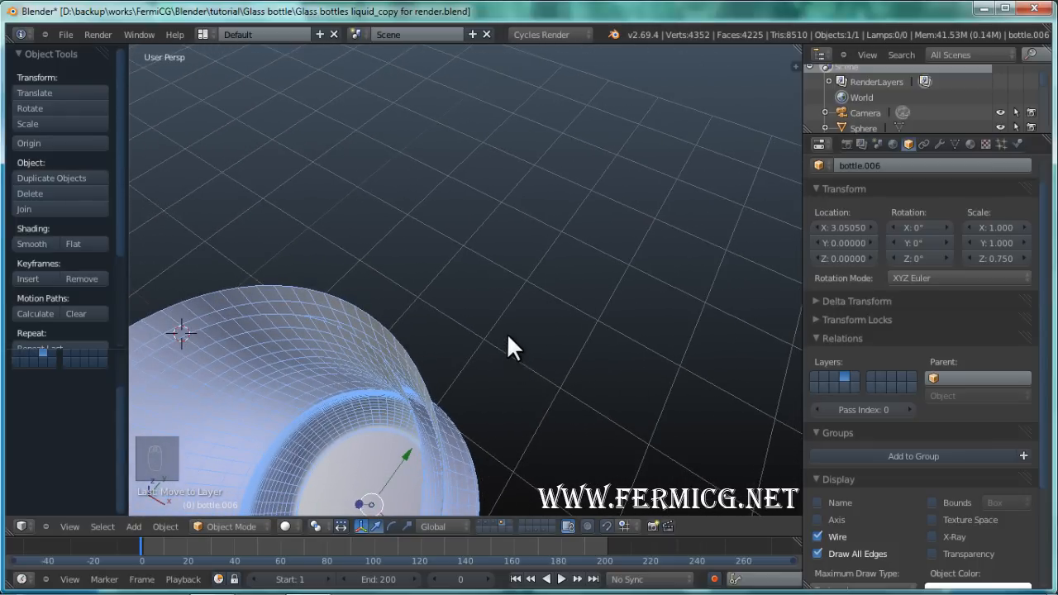
pyautogui.moveTo(507, 341); pyautogui.dragTo(560, 244, button='middle')
pyautogui.moveTo(625, 347); pyautogui.dragTo(624, 361, button='middle')
pyautogui.moveTo(536, 248); pyautogui.dragTo(606, 340, button='middle')
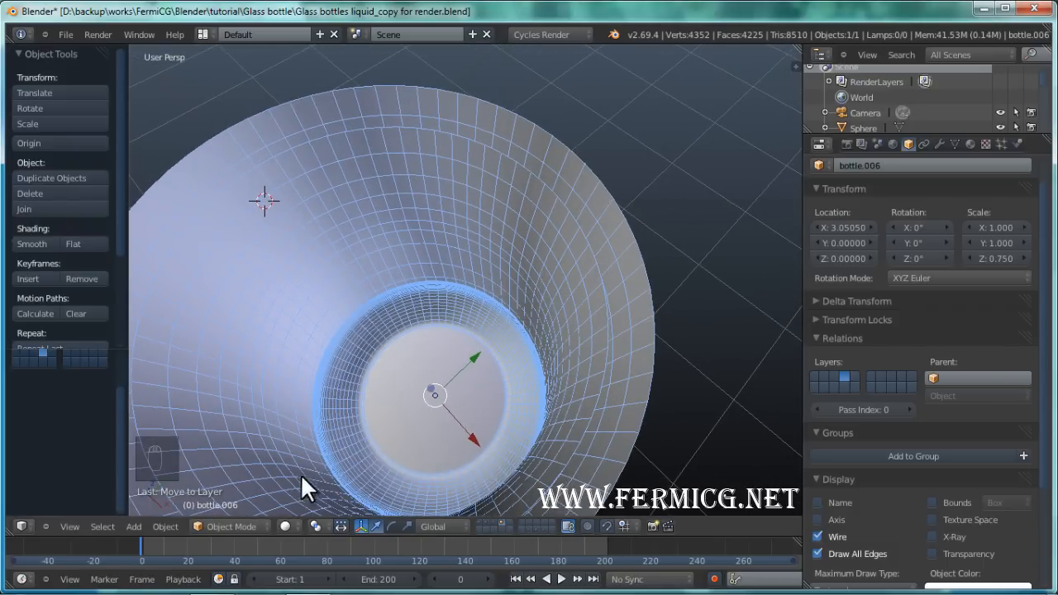
pyautogui.press('Tab')
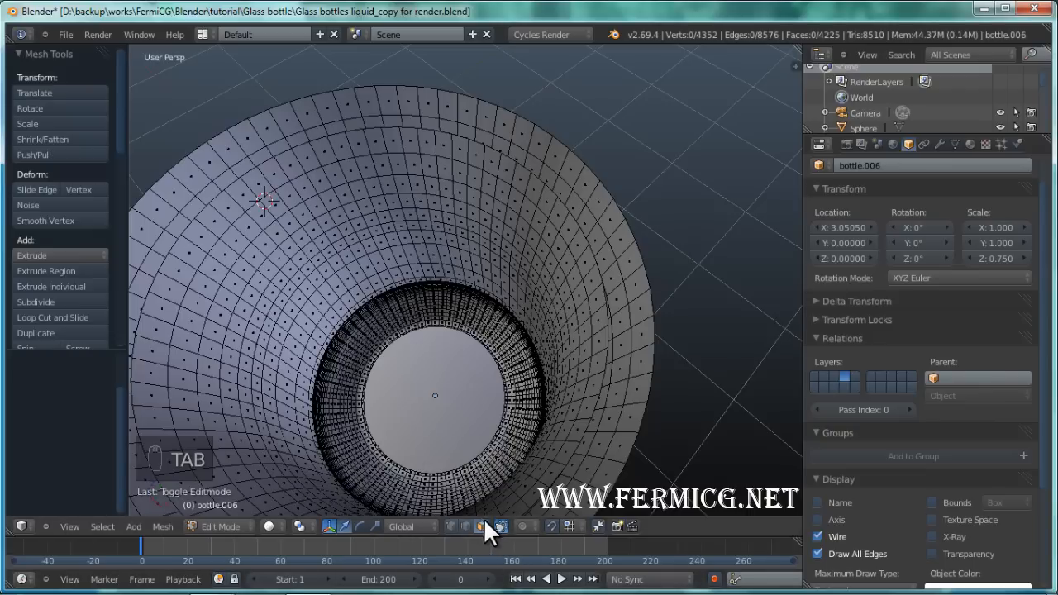
pyautogui.rightClick(438, 399)
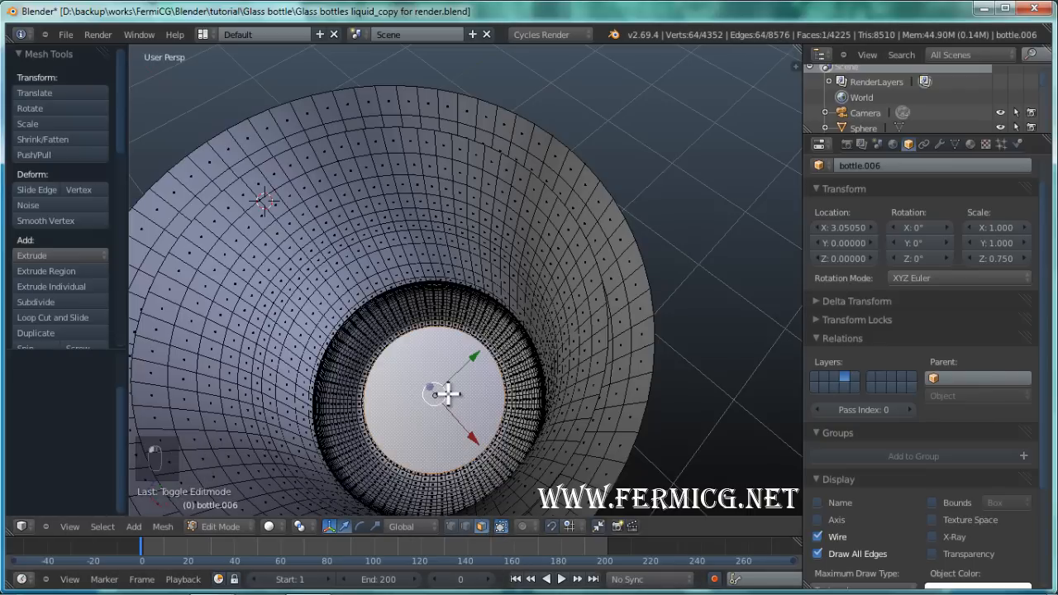
pyautogui.press('Delete')
pyautogui.click(432, 398)
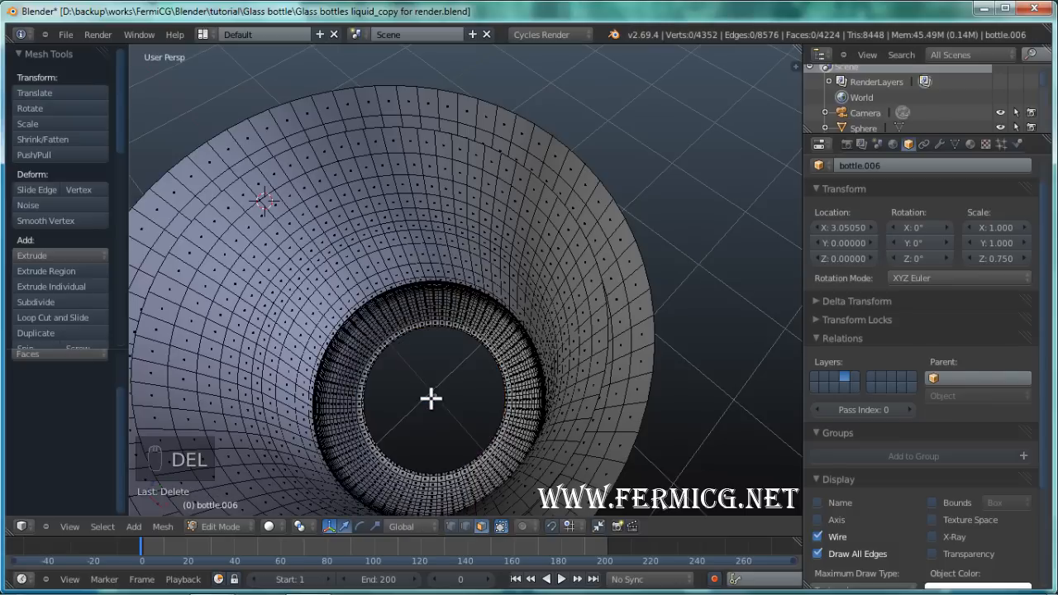
# Examine the piece's open base and how its inner and outer walls join, from below and through the open top
pyautogui.moveTo(465, 402); pyautogui.dragTo(542, 262, button='middle')
pyautogui.moveTo(549, 373); pyautogui.dragTo(555, 329, button='middle')
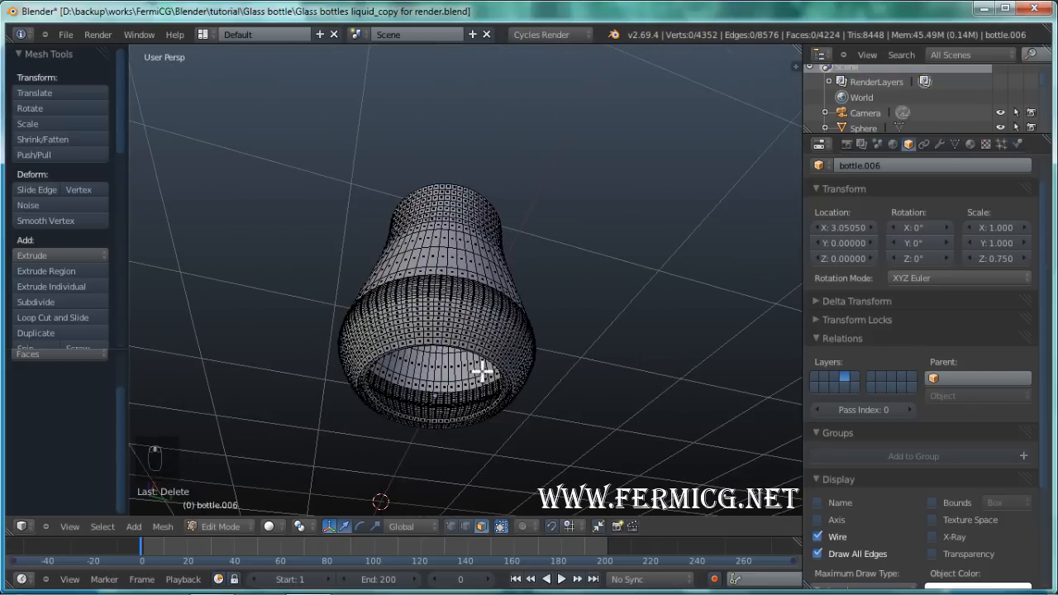
pyautogui.scroll(3, 557, 380)
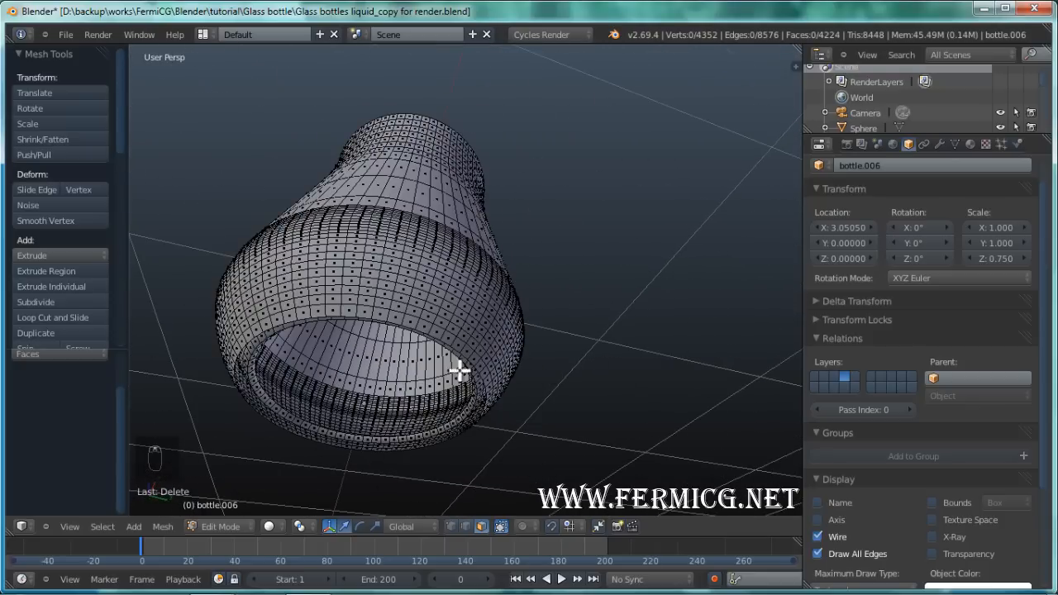
pyautogui.moveTo(592, 234)
pyautogui.mouseDown(button='middle')
pyautogui.moveTo(588, 299)
pyautogui.moveTo(590, 229)
pyautogui.mouseUp(button='middle')
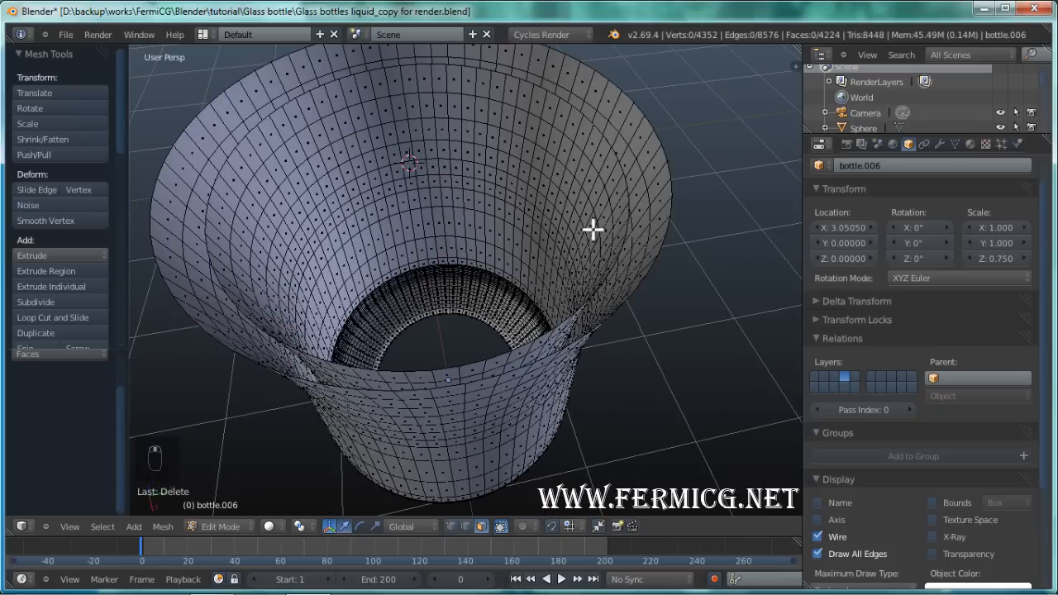
pyautogui.moveTo(661, 325); pyautogui.dragTo(592, 333, button='middle')
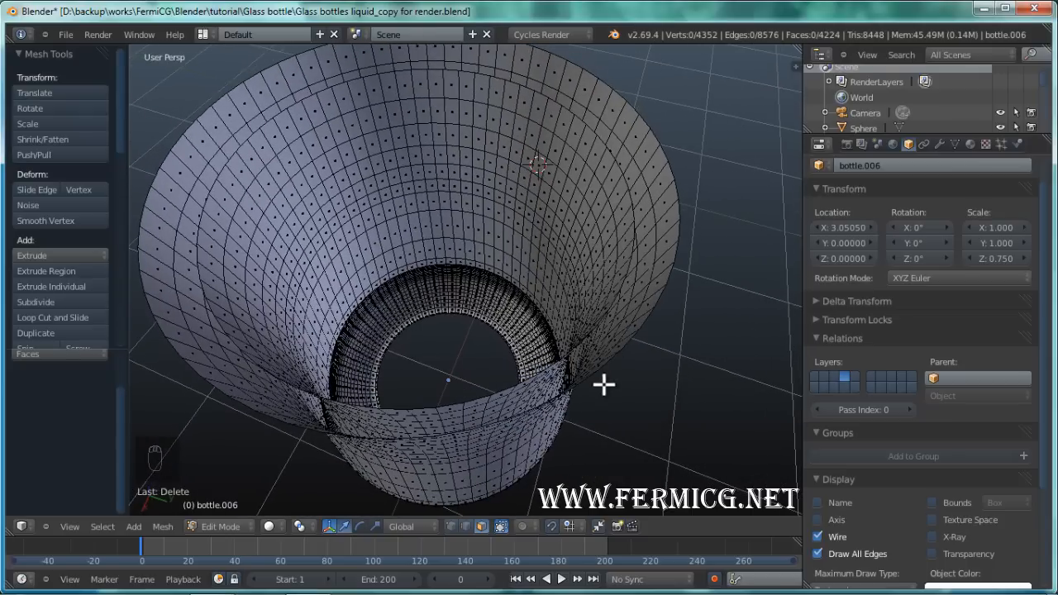
pyautogui.moveTo(604, 383); pyautogui.dragTo(653, 386, button='middle')
pyautogui.scroll(2, 652, 386)
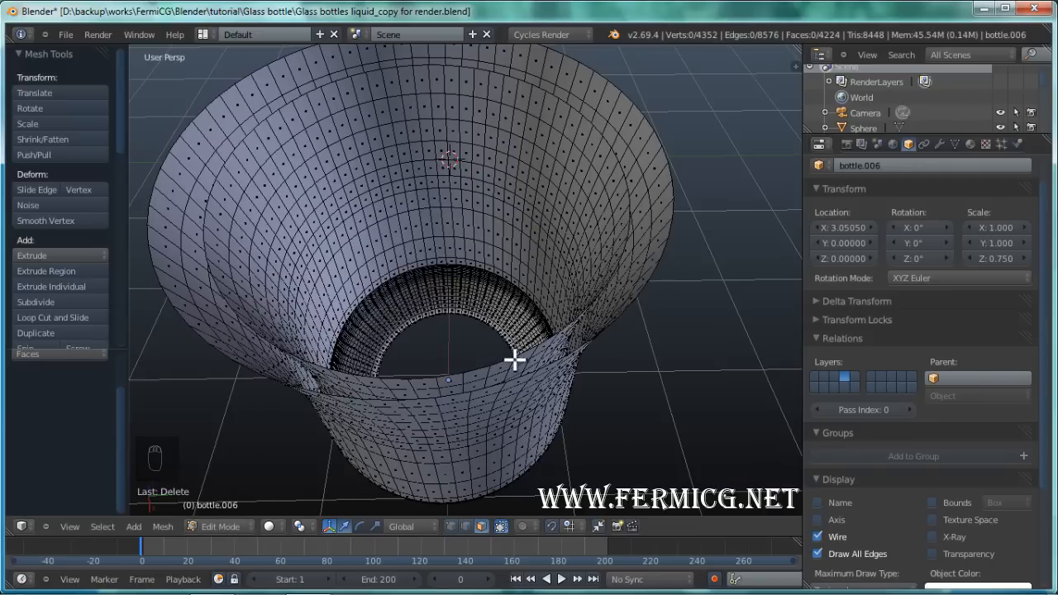
# Separate the lower bottle piece's mesh by loose parts and return to Object Mode
pyautogui.press('p')
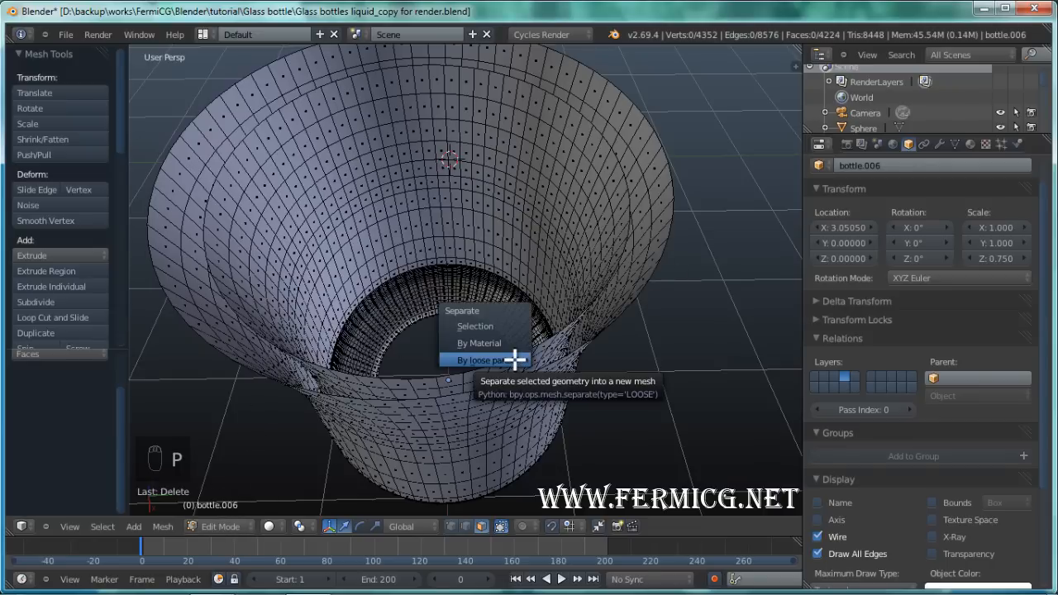
pyautogui.click(515, 360)
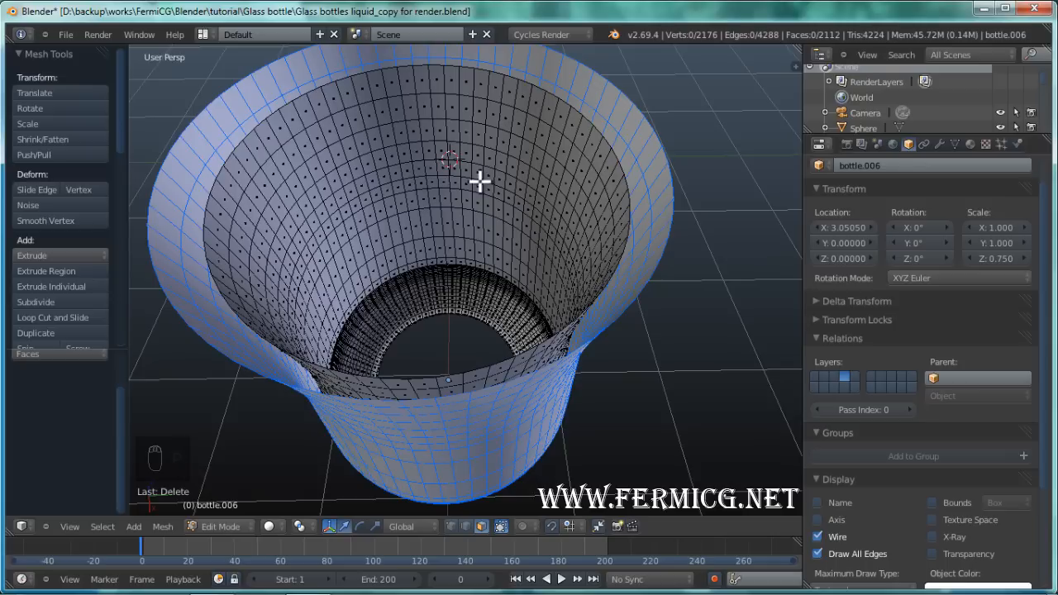
pyautogui.click(238, 526)
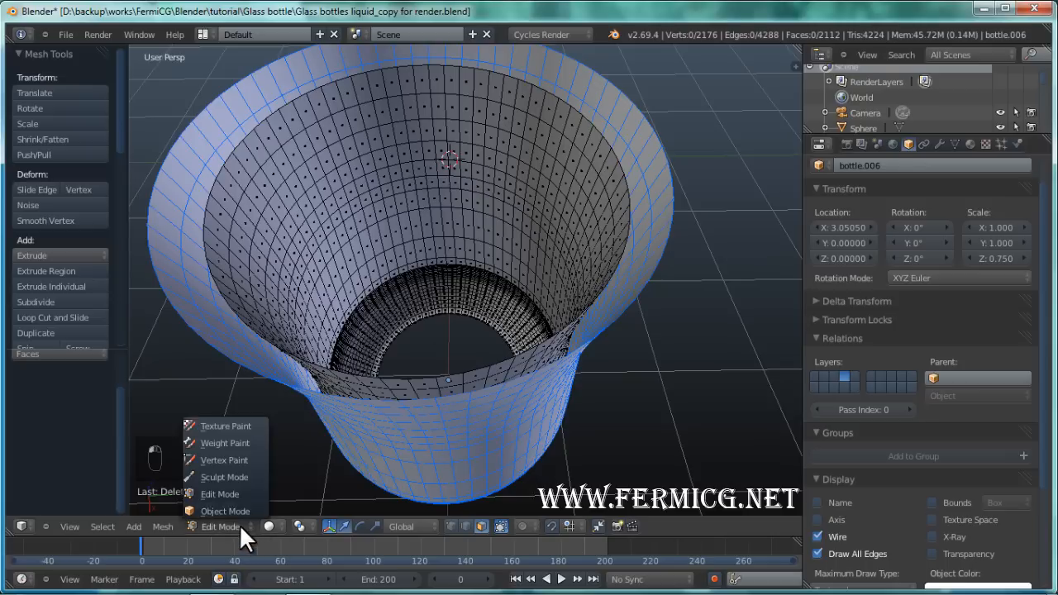
pyautogui.click(234, 510)
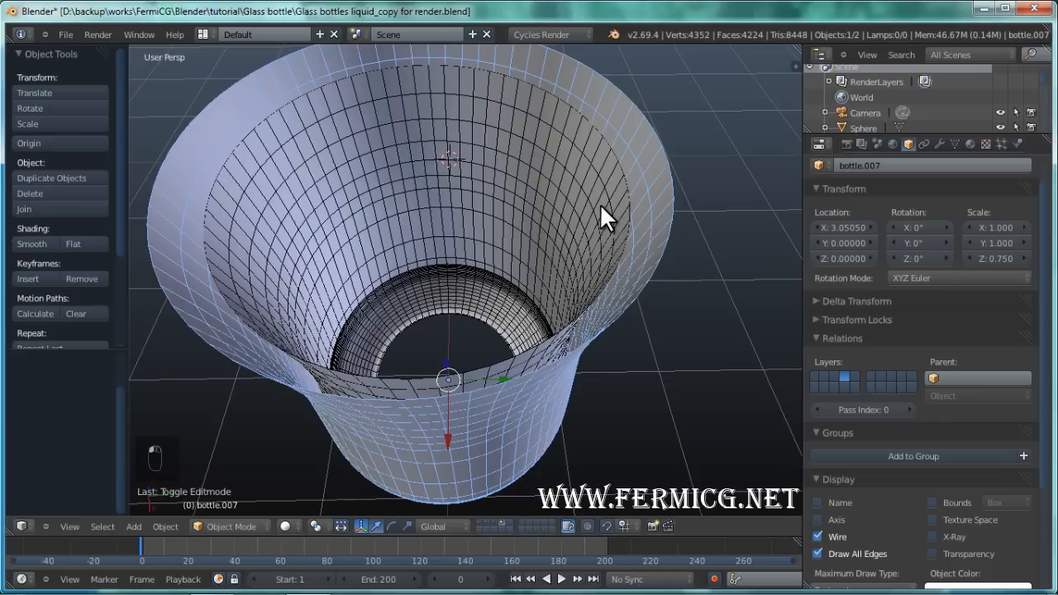
# Delete the inner wall object and rename the remaining outer wall bottle.outer
pyautogui.rightClick(597, 209)
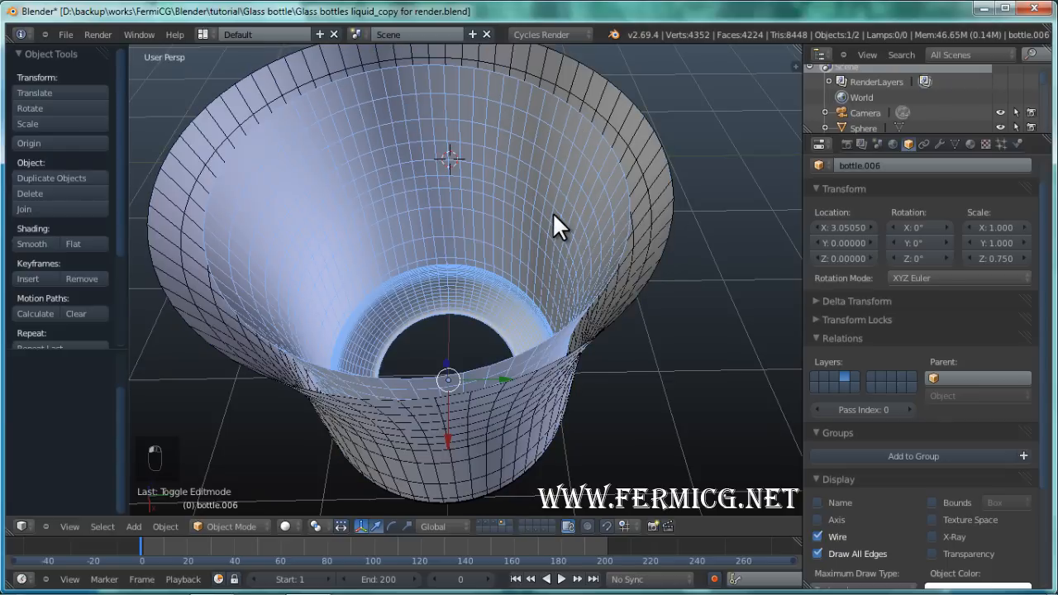
pyautogui.press('Delete')
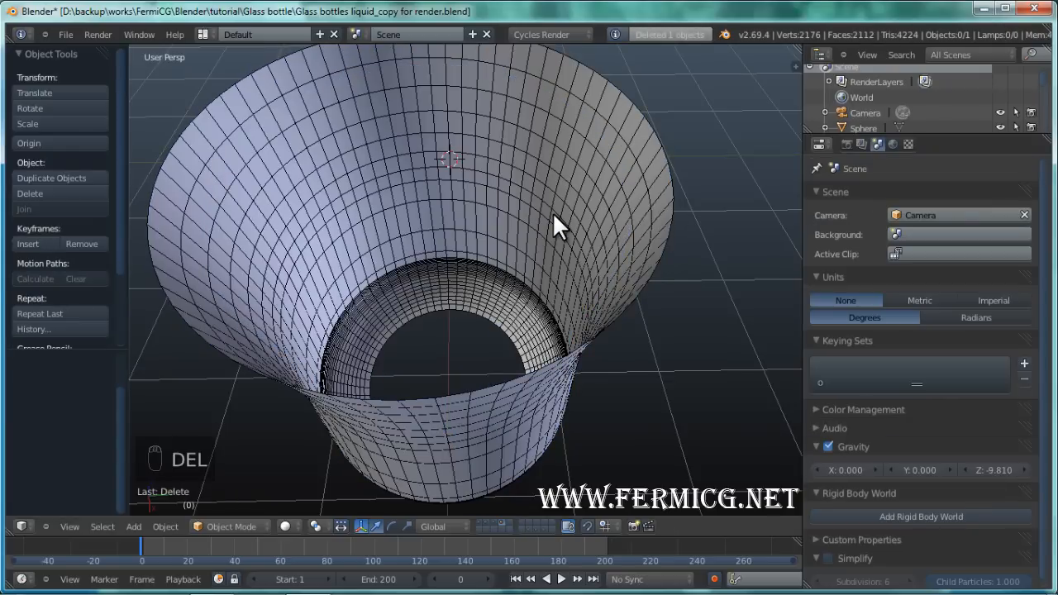
pyautogui.rightClick(561, 162)
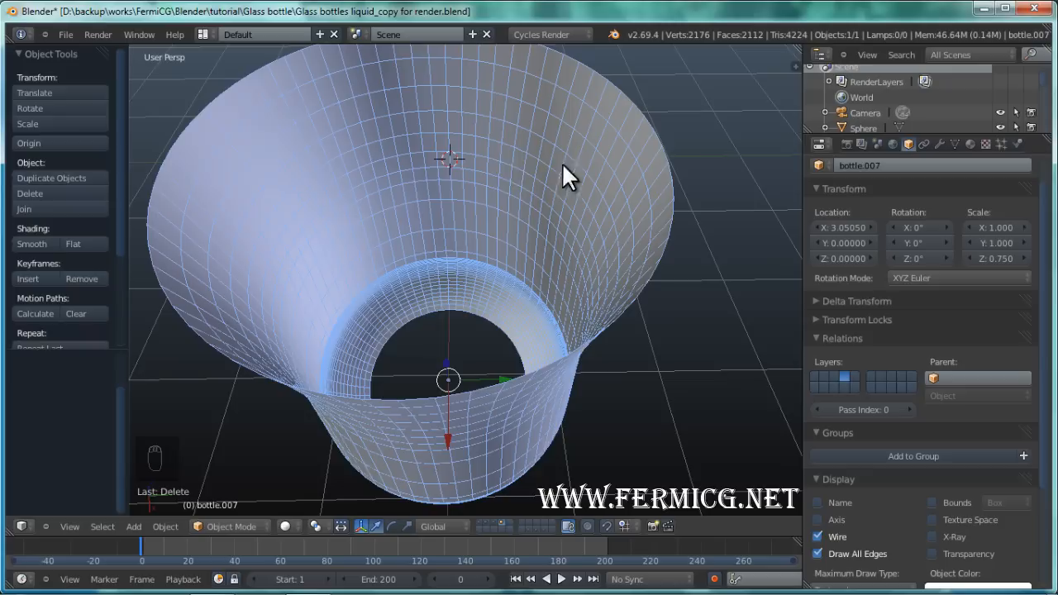
pyautogui.doubleClick(872, 165)
pyautogui.write('outer')
pyautogui.press('Return')
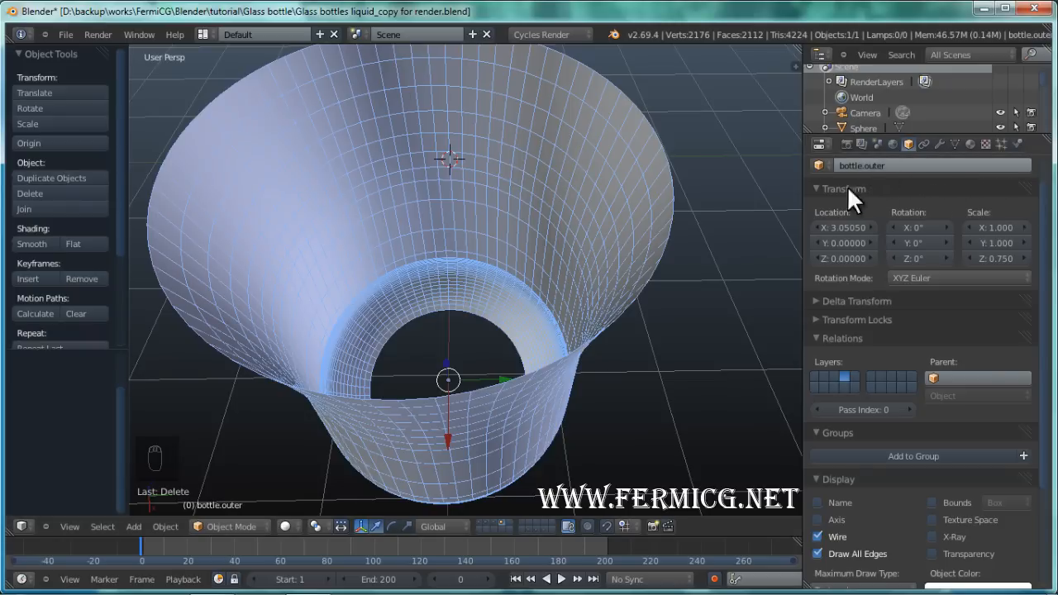
# Add a particle system to bottle.outer and name its settings "water droplets"
pyautogui.moveTo(622, 285); pyautogui.dragTo(513, 243, button='middle')
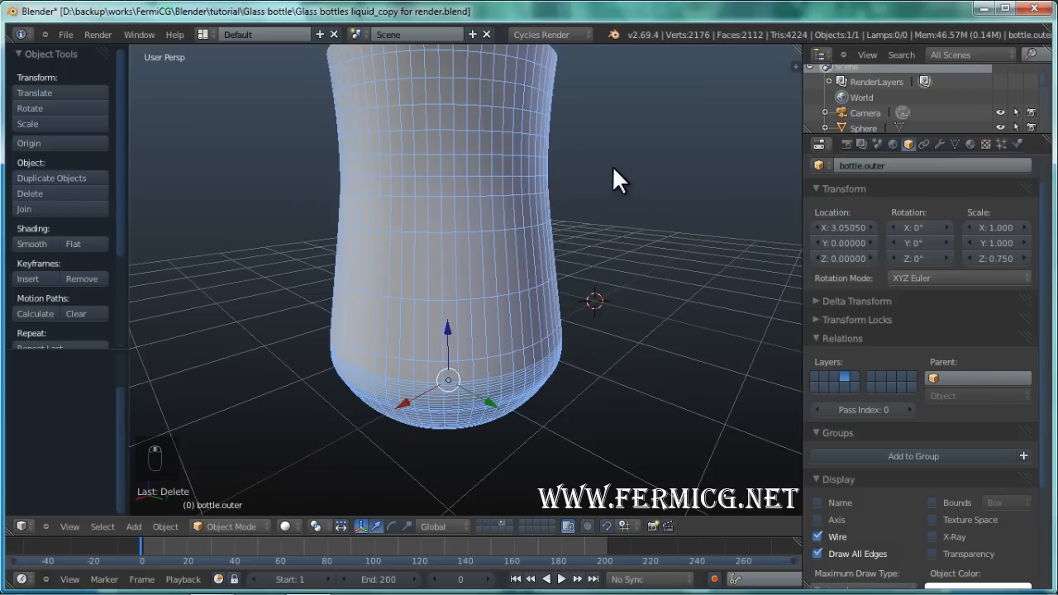
pyautogui.moveTo(614, 170); pyautogui.dragTo(439, 256, button='middle')
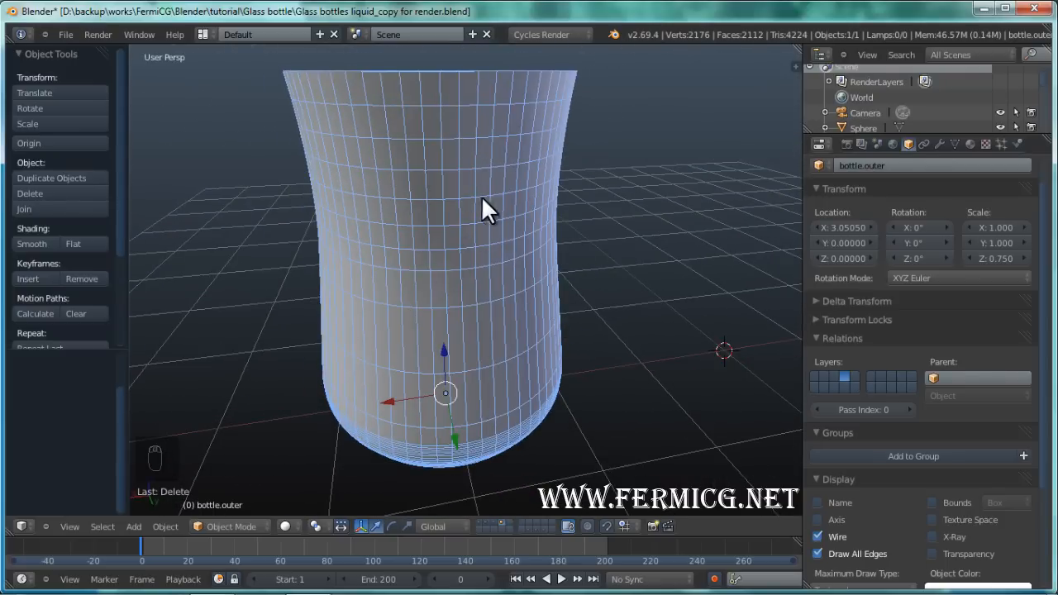
pyautogui.click(1000, 143)
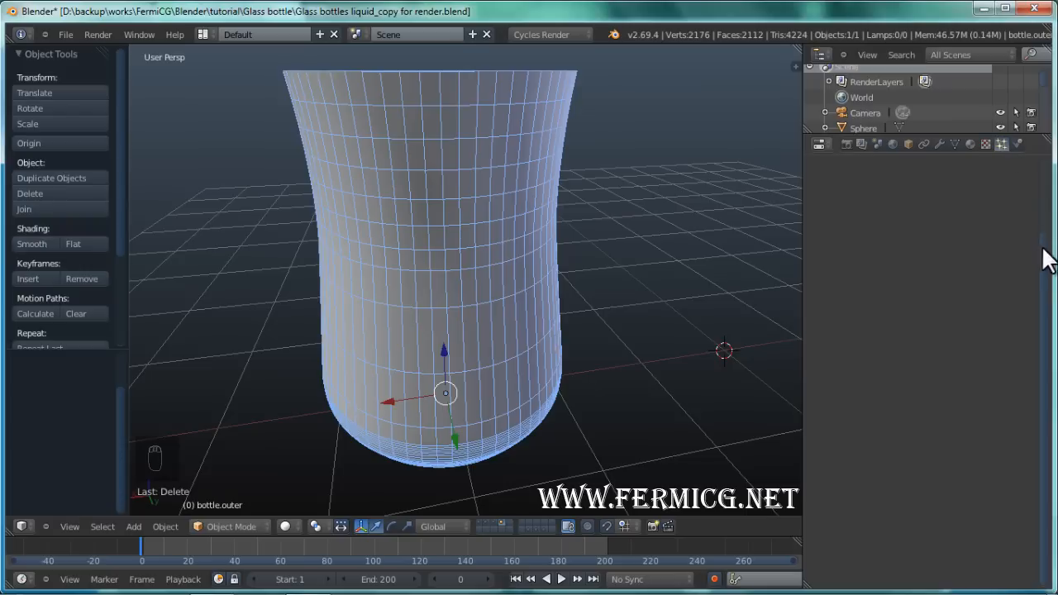
pyautogui.moveTo(1043, 251); pyautogui.dragTo(1046, 167)
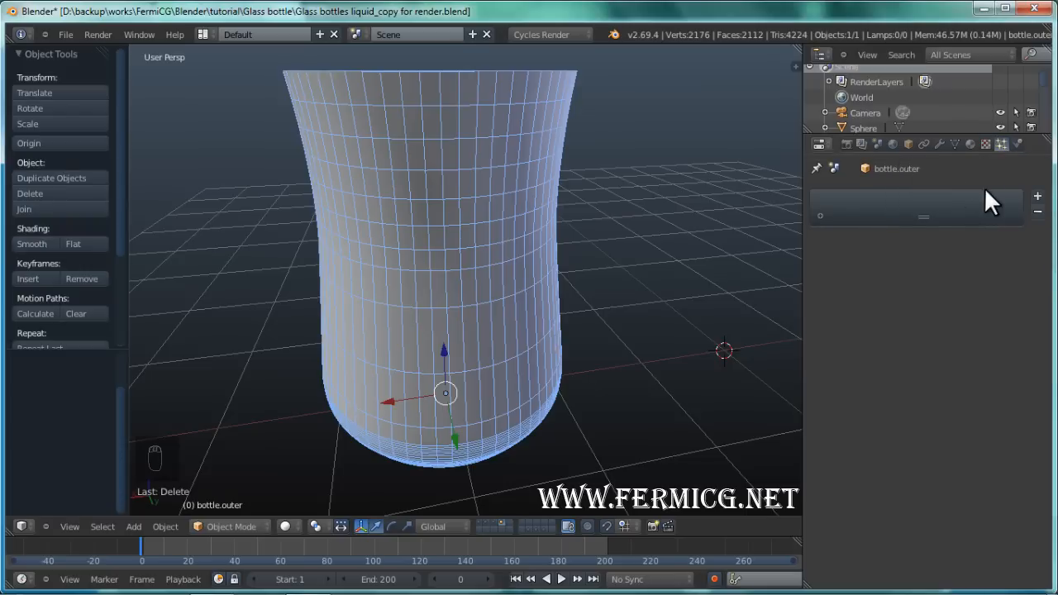
pyautogui.click(1025, 197)
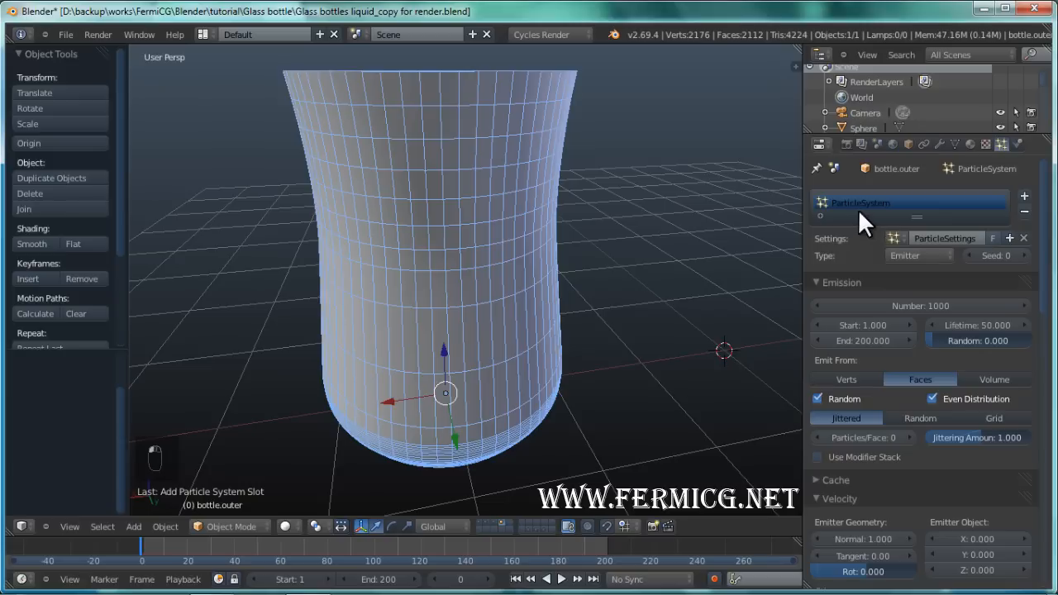
pyautogui.click(940, 232)
pyautogui.write('water droplets')
pyautogui.press('Return')
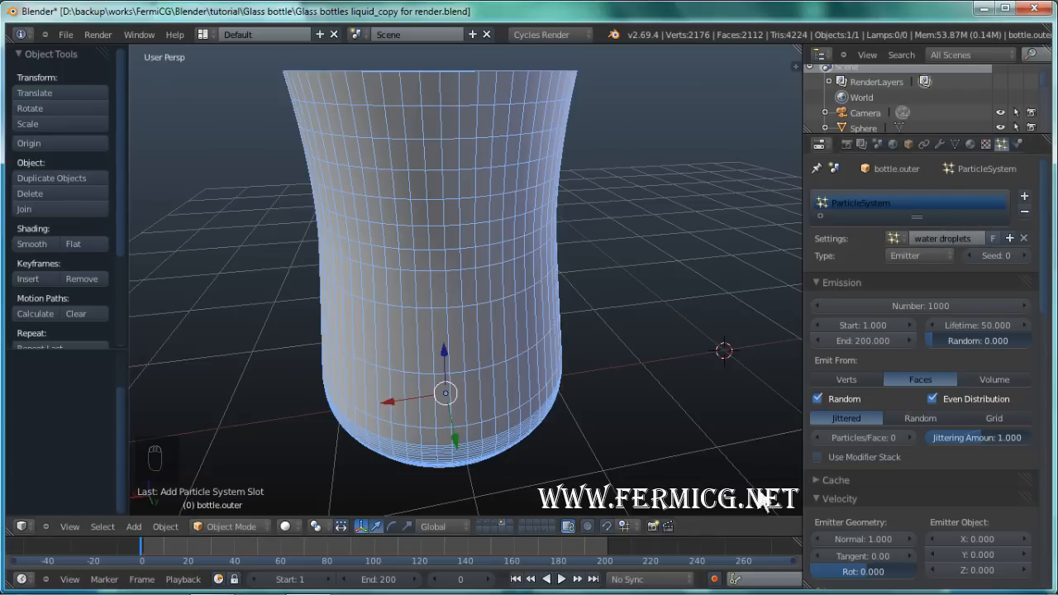
# Play the animation from the first frame twice and examine how the emitter particles leave the bottle surface
pyautogui.click(515, 578)
pyautogui.click(560, 580)
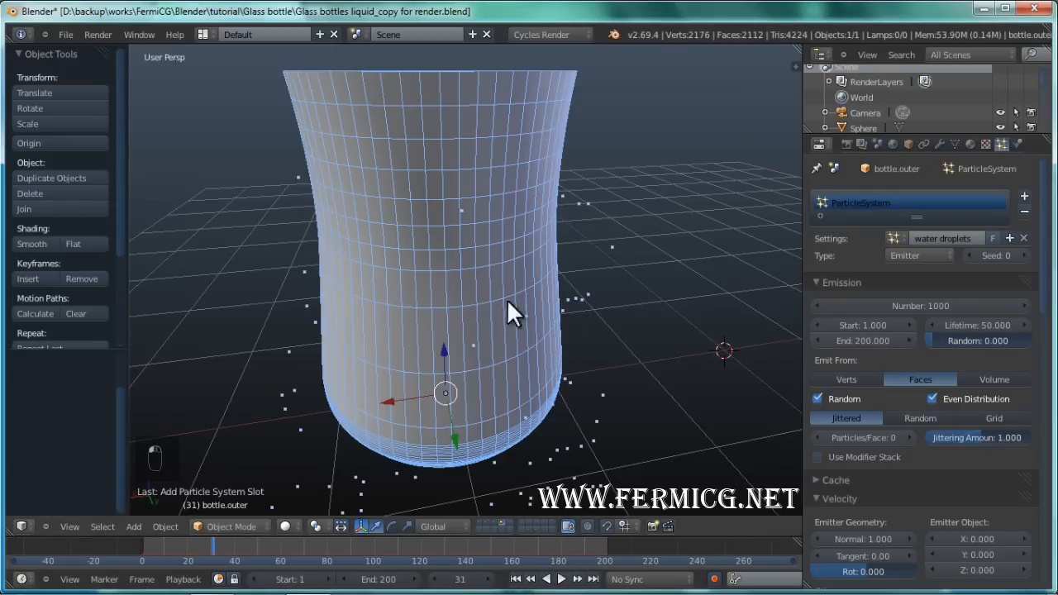
pyautogui.scroll(-4, 547, 384)
pyautogui.moveTo(547, 383); pyautogui.dragTo(608, 483, button='middle')
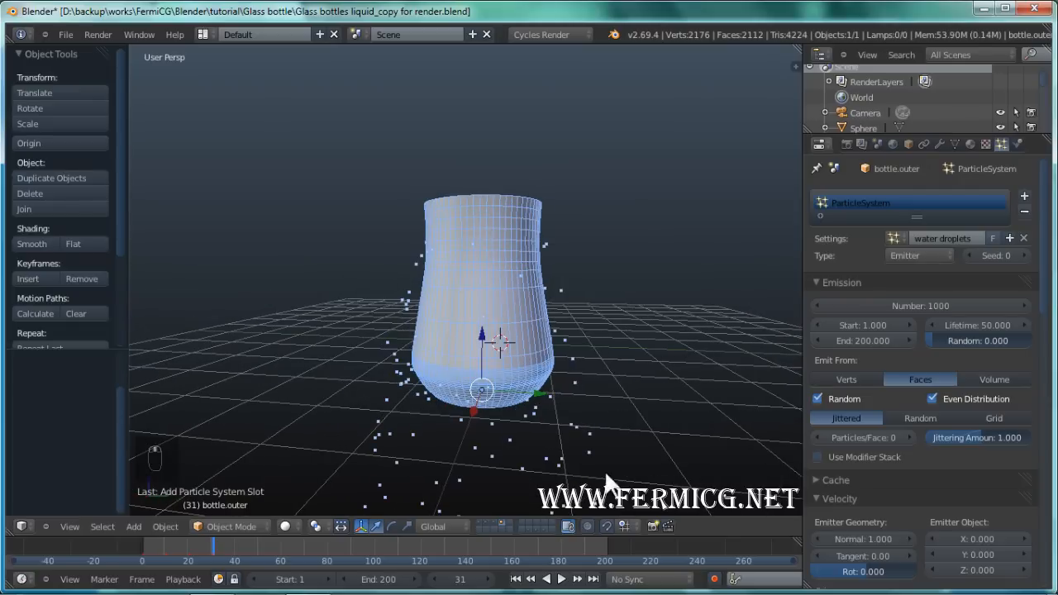
pyautogui.click(515, 578)
pyautogui.click(561, 579)
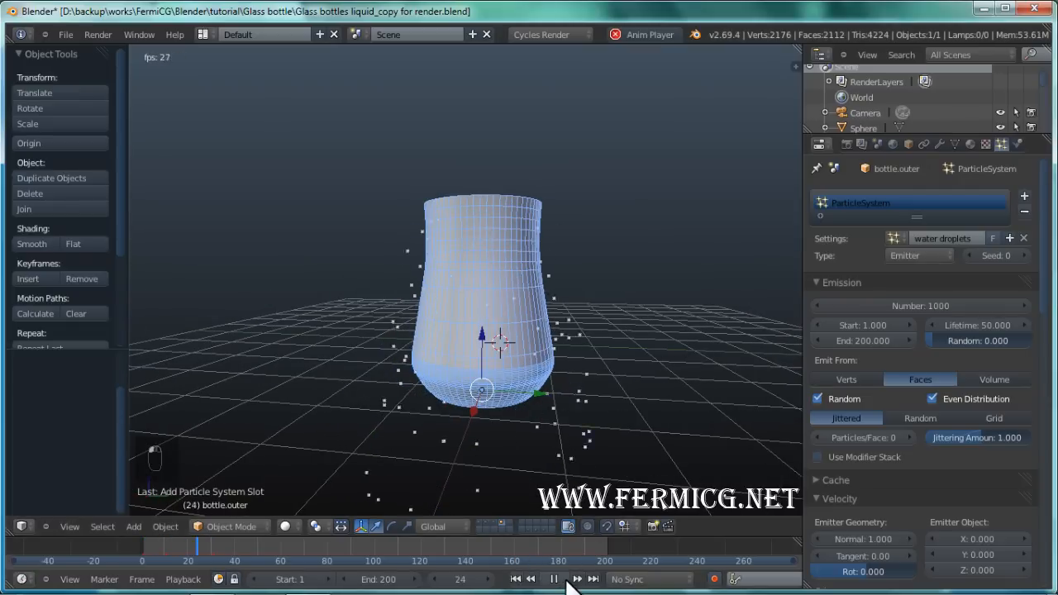
pyautogui.click(554, 579)
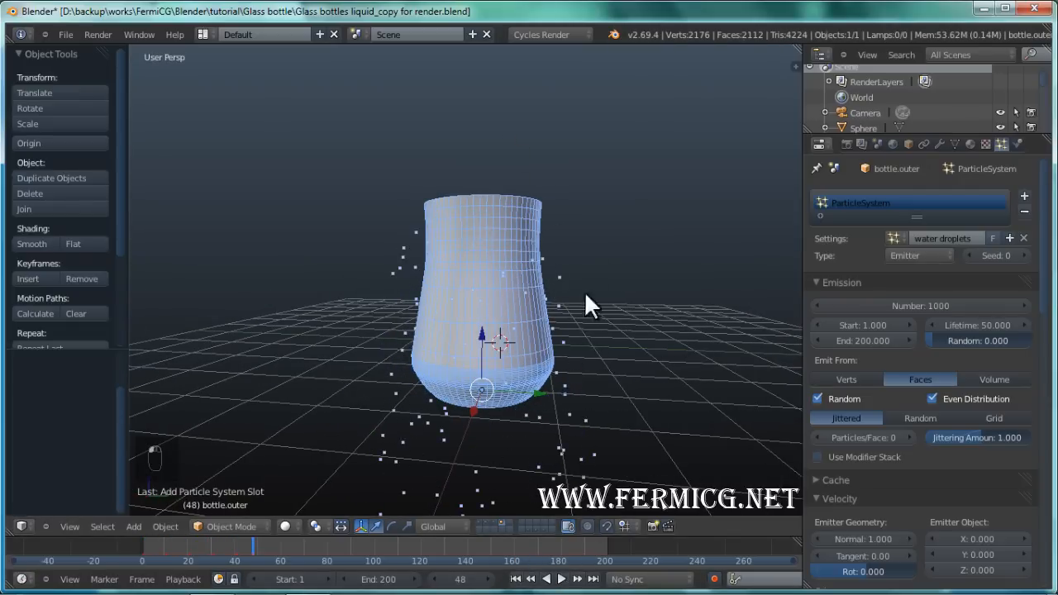
pyautogui.moveTo(616, 331); pyautogui.dragTo(595, 346, button='middle')
pyautogui.scroll(4, 595, 346)
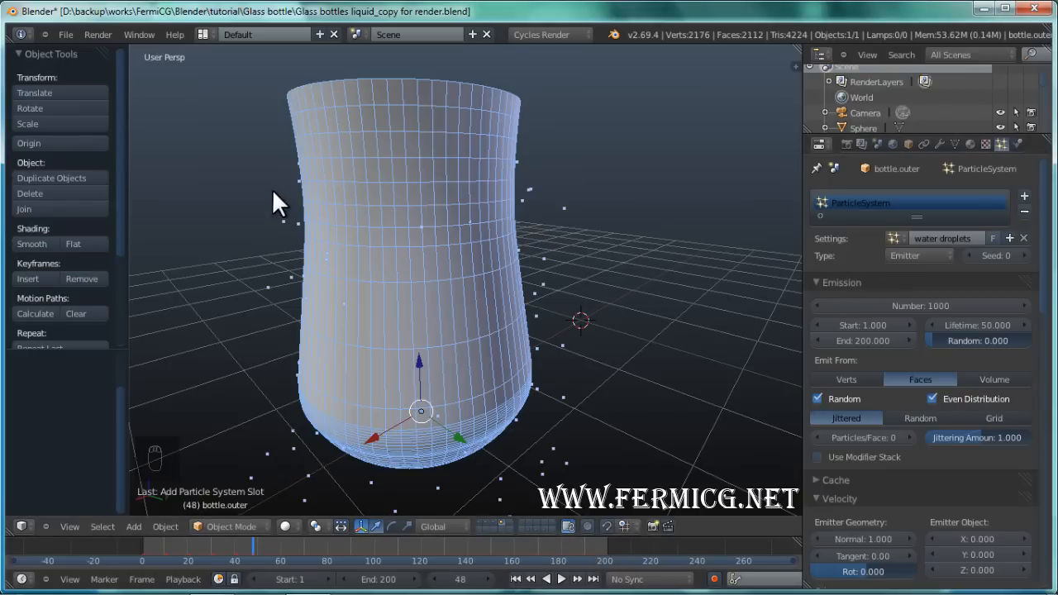
# Change the water droplets particle type from Emitter to Hair and check the strands around the bottle
pyautogui.click(931, 251)
pyautogui.click(916, 221)
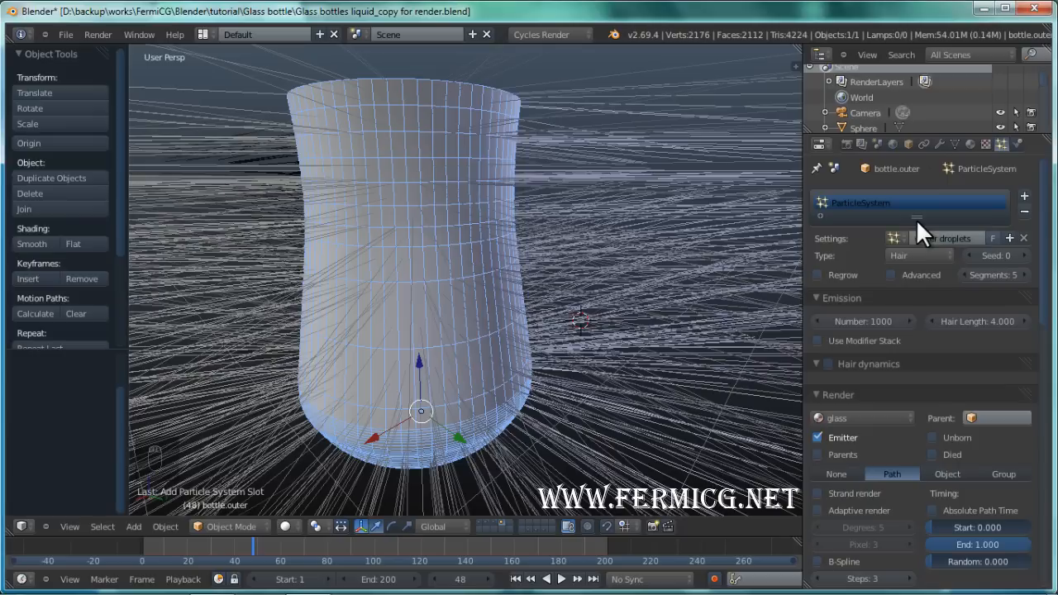
pyautogui.scroll(-4, 580, 296)
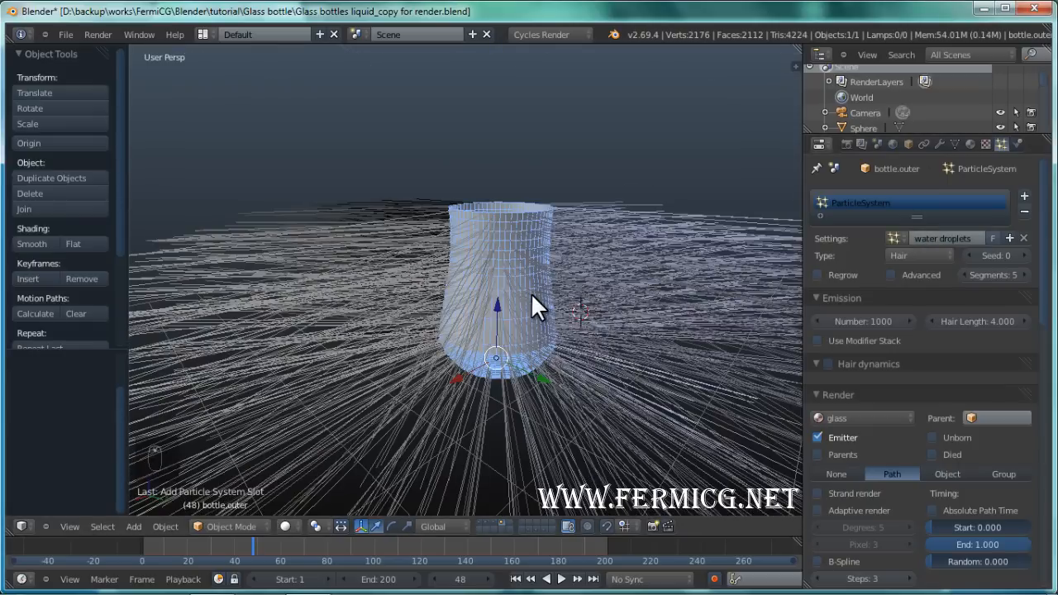
pyautogui.scroll(6, 532, 292)
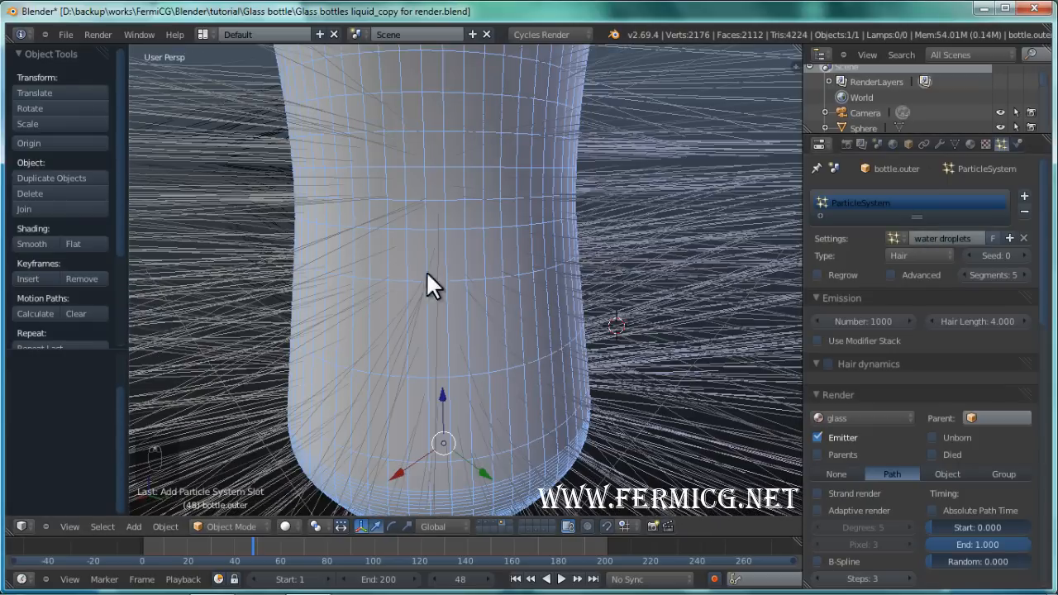
pyautogui.scroll(-6, 425, 271)
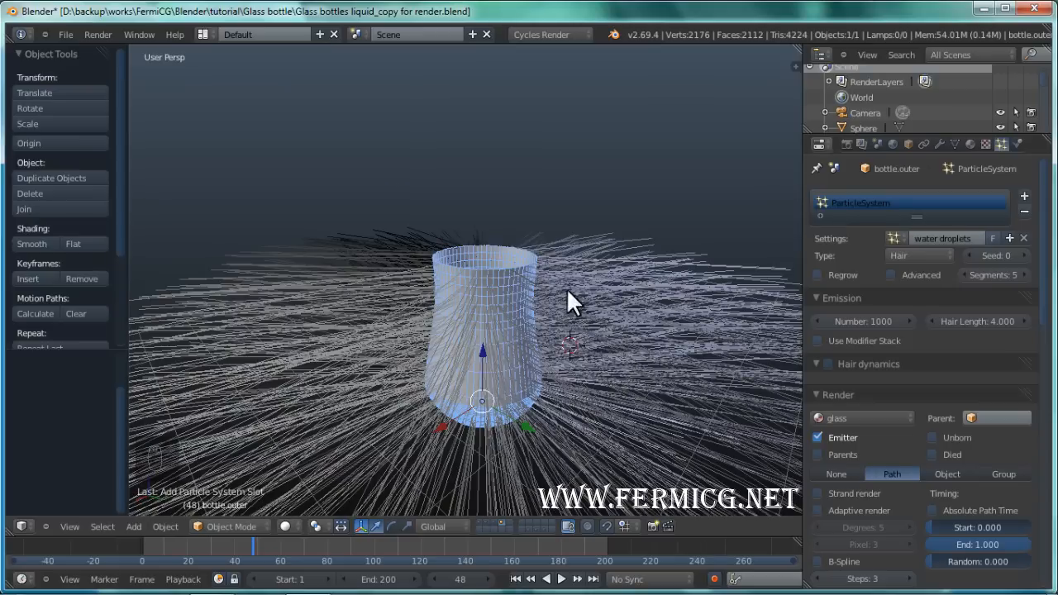
pyautogui.scroll(3, 567, 308)
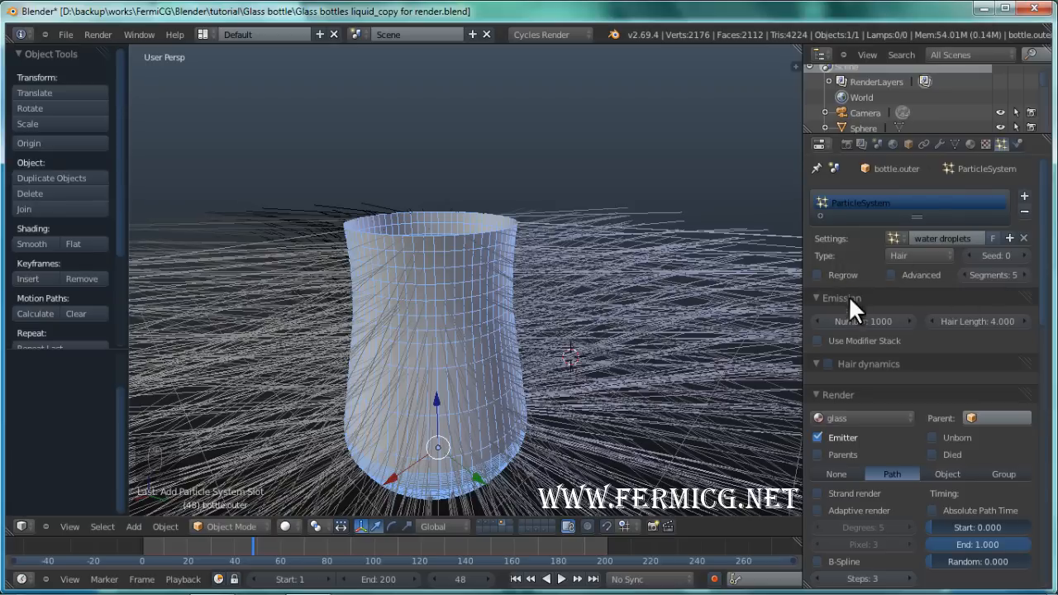
# Set the hair particles to 2 segments and the emission number to 250
pyautogui.moveTo(983, 277); pyautogui.dragTo(929, 273)
pyautogui.click(872, 319)
pyautogui.write('250')
pyautogui.press('Return')
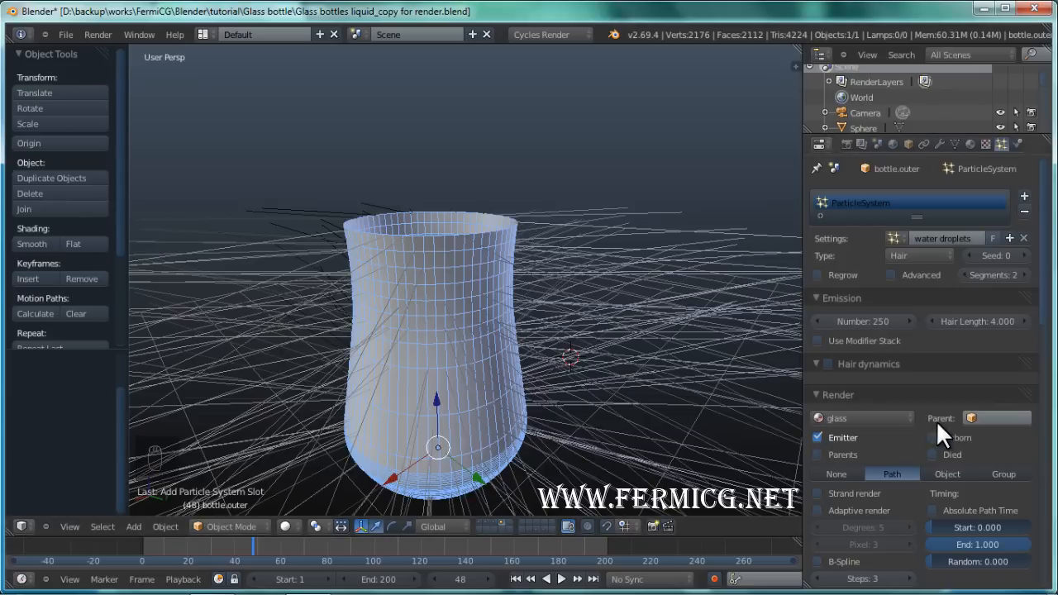
# Turn off rendering of the emitter in the particle render settings
pyautogui.scroll(-2, 933, 458)
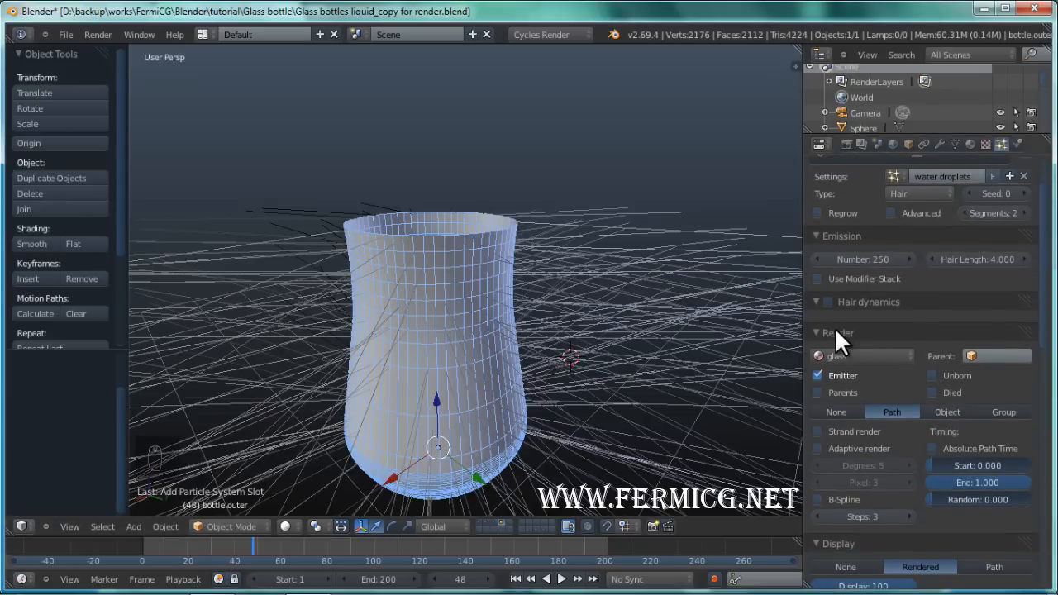
pyautogui.click(827, 333)
pyautogui.click(821, 333)
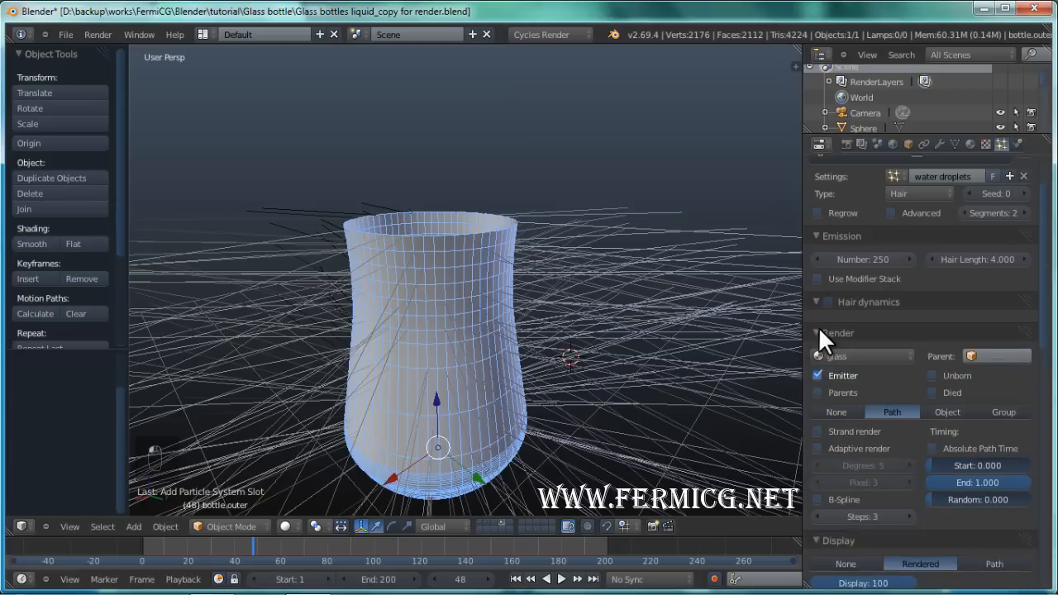
pyautogui.click(817, 376)
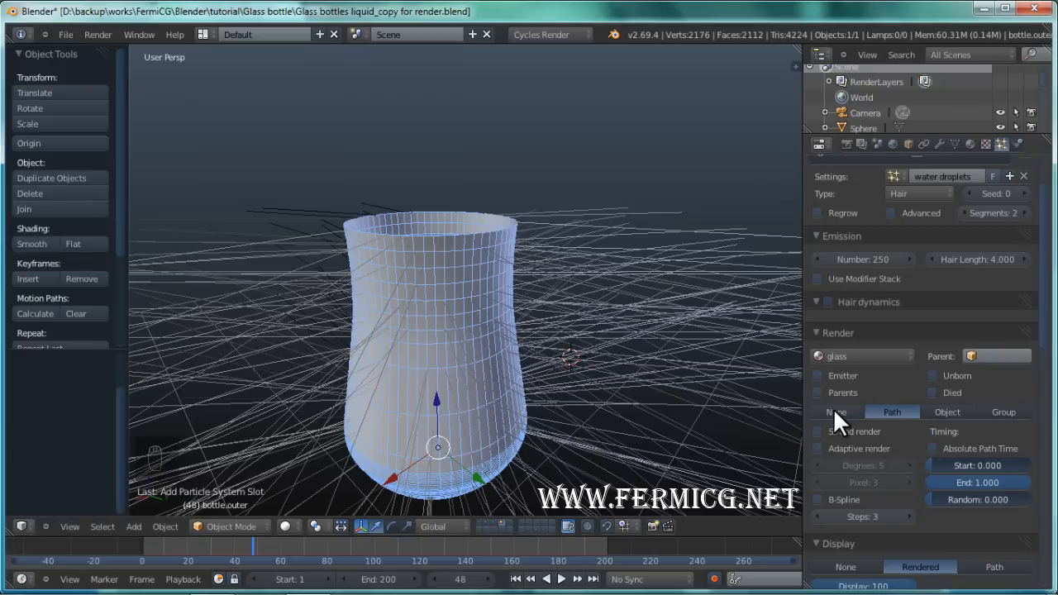
# Render the particles as an object, using Sphere as the dupli object
pyautogui.click(945, 410)
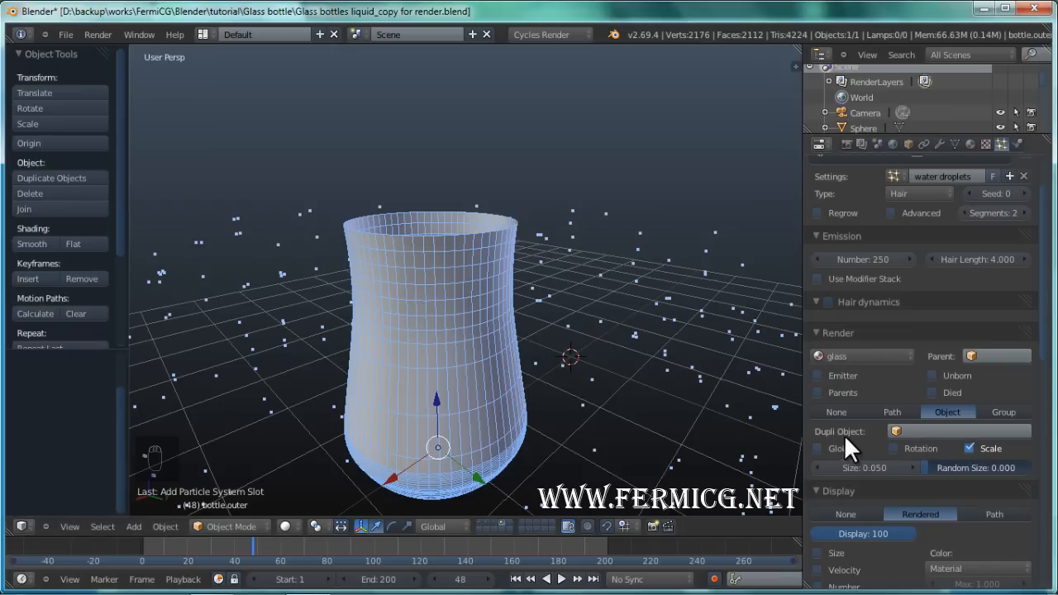
pyautogui.click(913, 431)
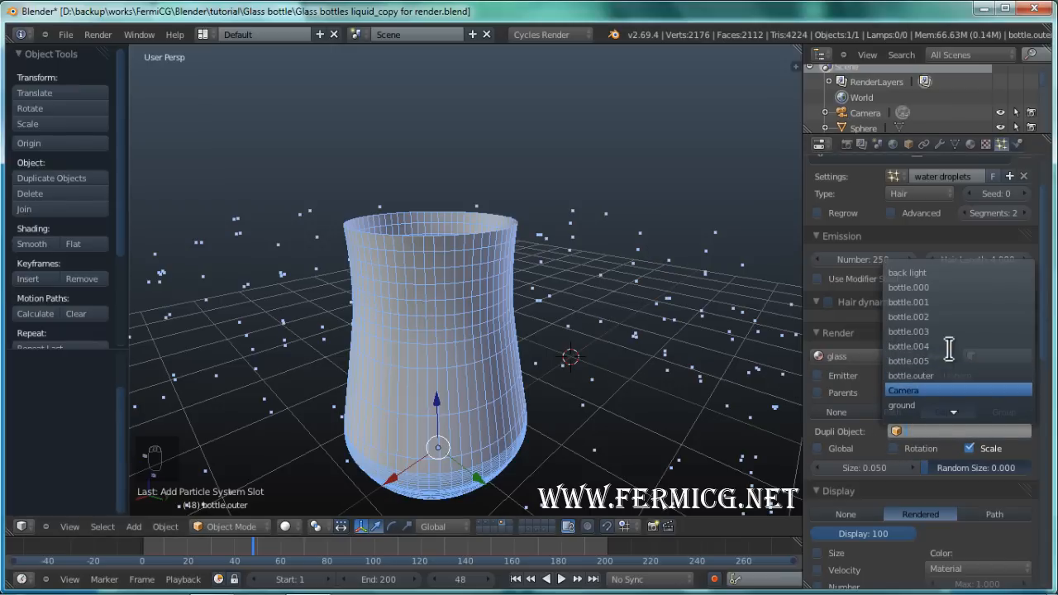
pyautogui.scroll(-5, 949, 353)
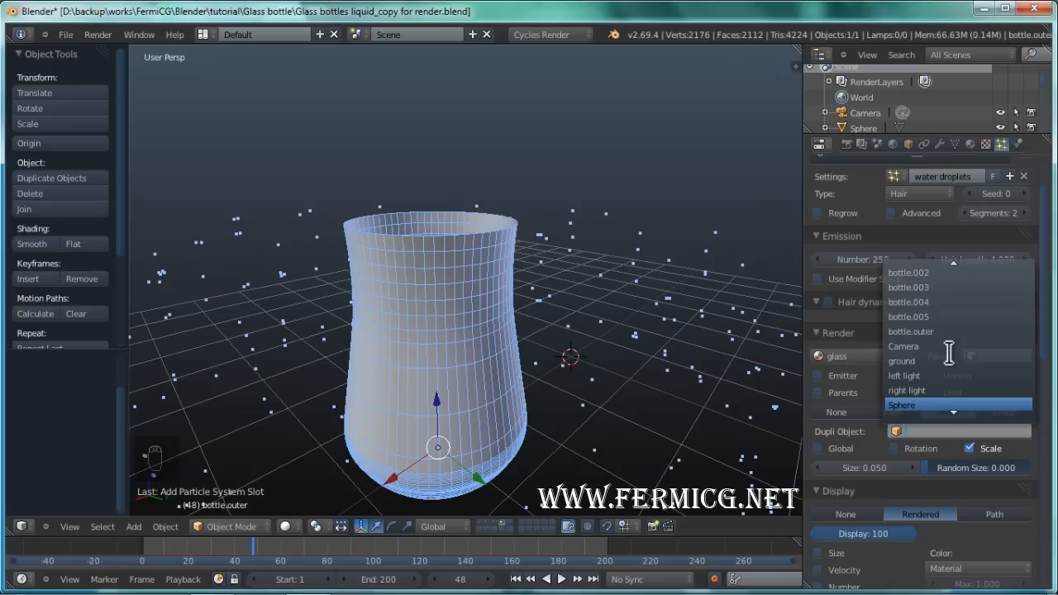
pyautogui.click(919, 403)
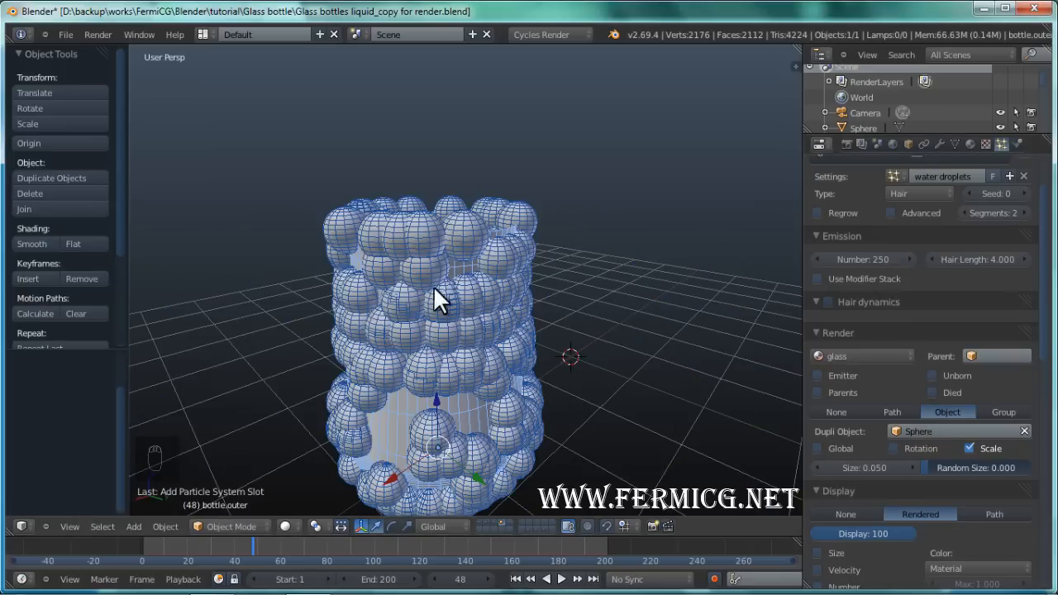
# Examine how the spheres sit on the bottle wall, from the side and through the open top
pyautogui.moveTo(617, 326); pyautogui.dragTo(661, 367, button='middle')
pyautogui.scroll(3, 662, 369)
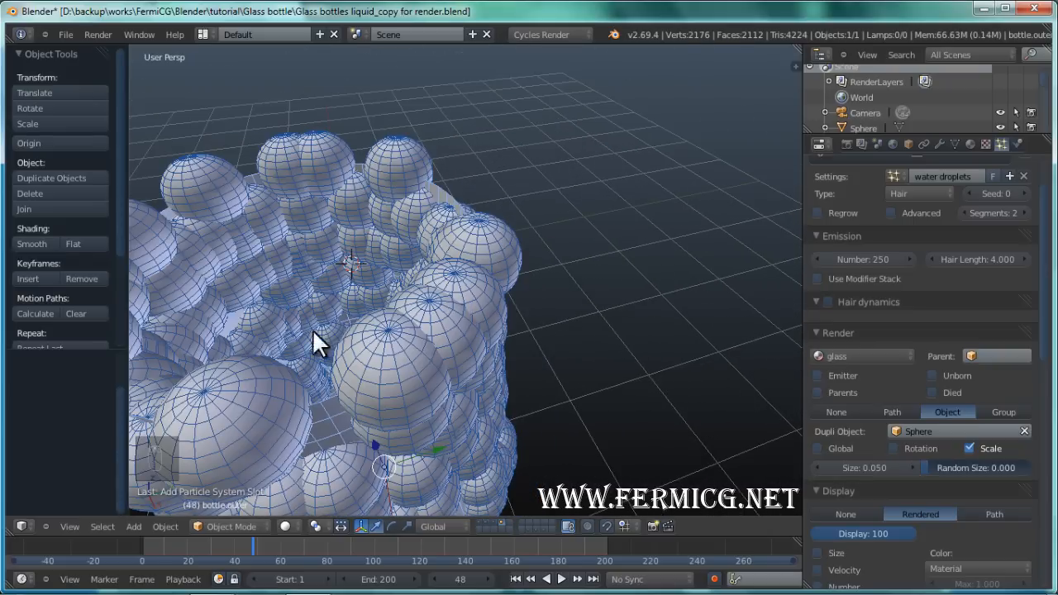
pyautogui.scroll(-3, 313, 329)
pyautogui.moveTo(313, 329); pyautogui.dragTo(614, 289, button='middle')
pyautogui.moveTo(525, 346); pyautogui.dragTo(436, 324, button='middle')
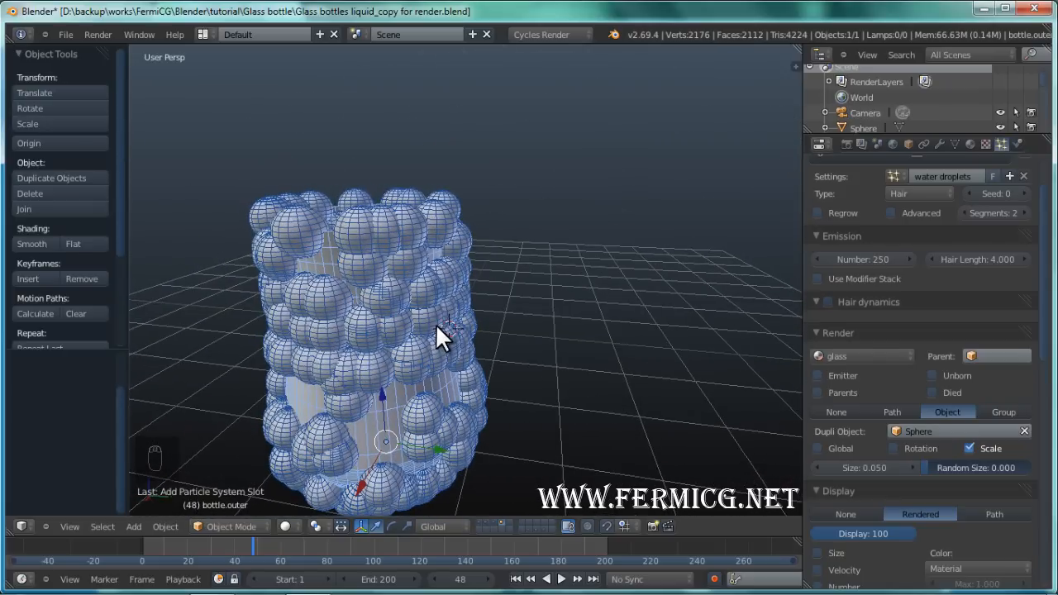
pyautogui.moveTo(479, 385); pyautogui.dragTo(249, 297, button='middle')
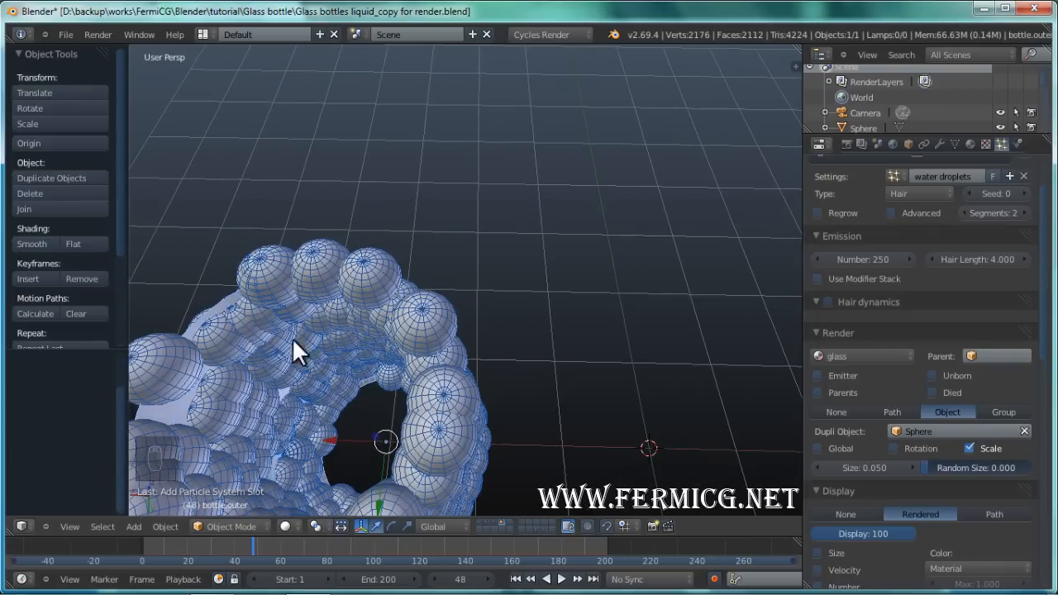
# Reduce the size of the droplet particles to 0.010
pyautogui.moveTo(390, 379); pyautogui.dragTo(446, 304, button='middle')
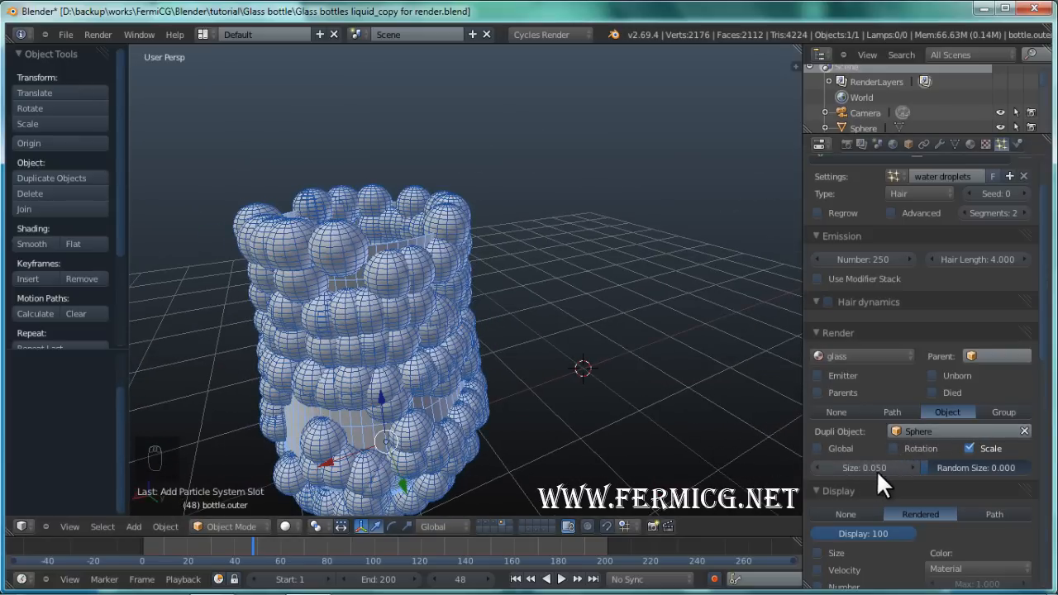
pyautogui.moveTo(817, 465); pyautogui.dragTo(805, 465)
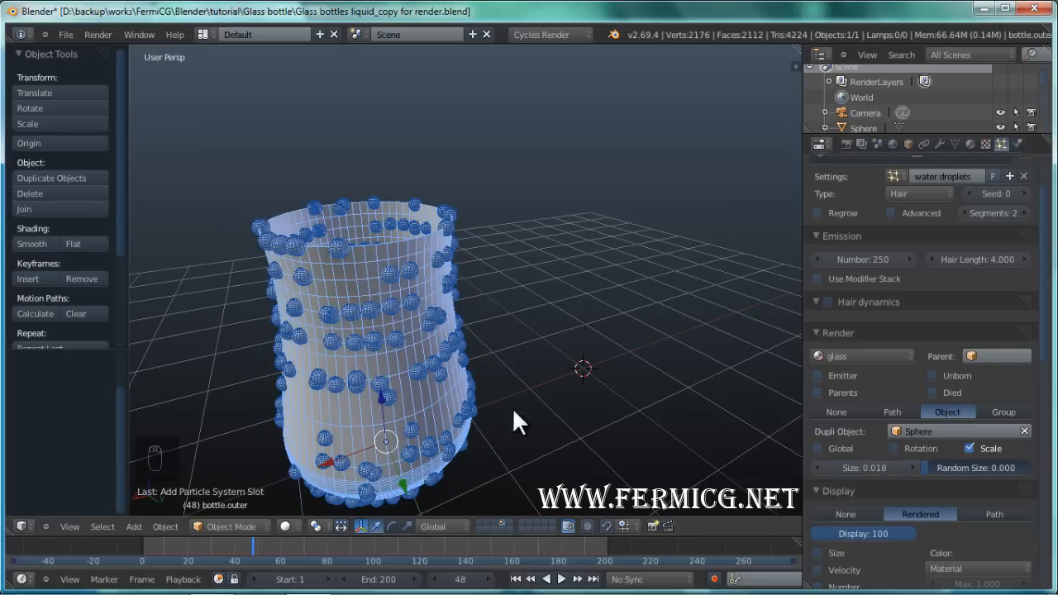
pyautogui.scroll(3, 505, 395)
pyautogui.scroll(-3, 333, 235)
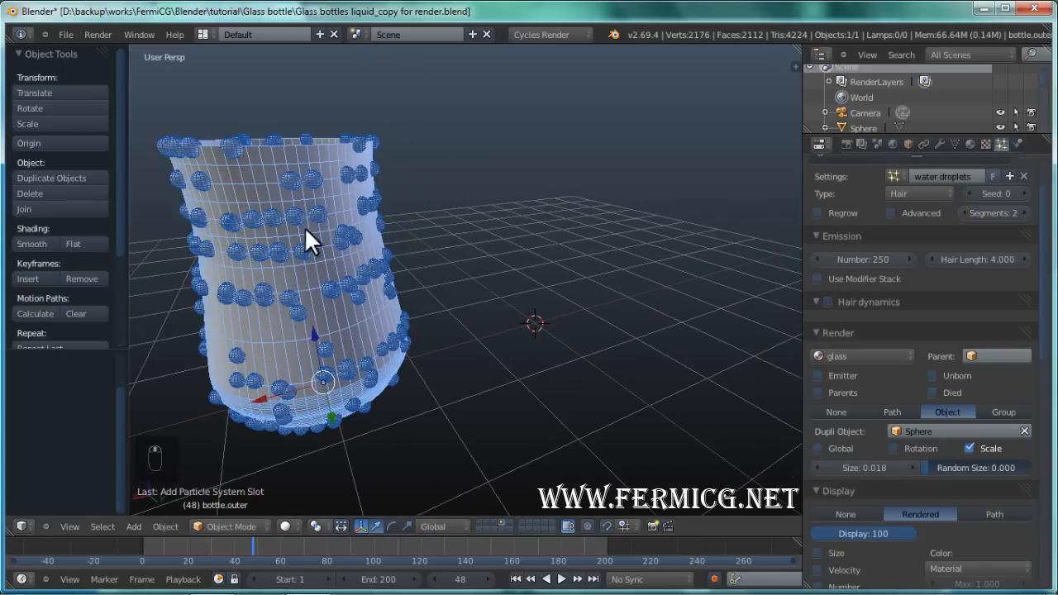
pyautogui.scroll(2, 322, 233)
pyautogui.moveTo(819, 465); pyautogui.dragTo(814, 461)
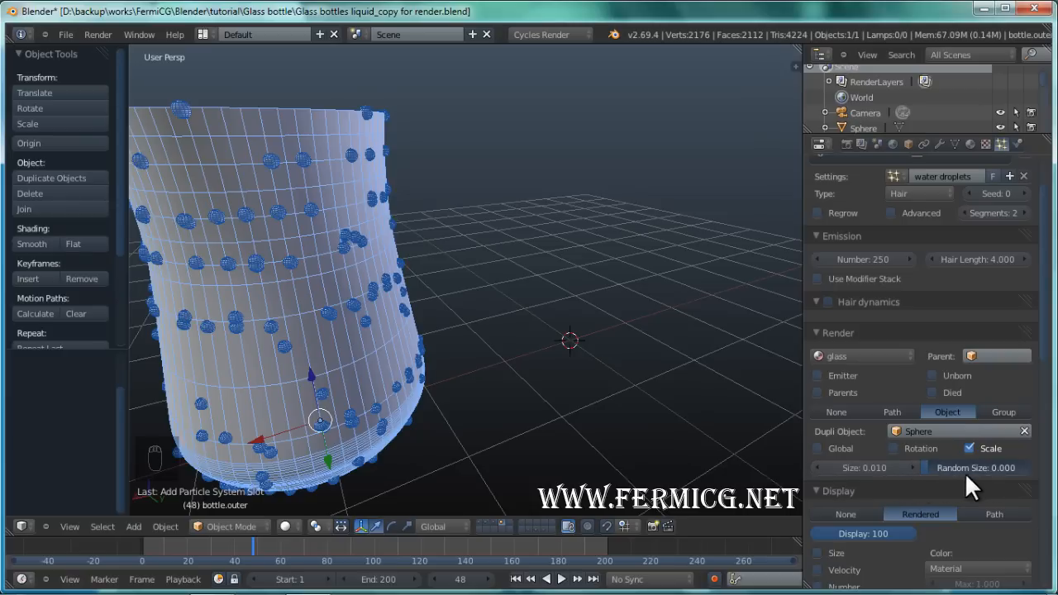
# Set the particles' random size to 1.000 and their size to 0.020, and check the droplets around the bottle wall
pyautogui.moveTo(929, 464); pyautogui.dragTo(1044, 473)
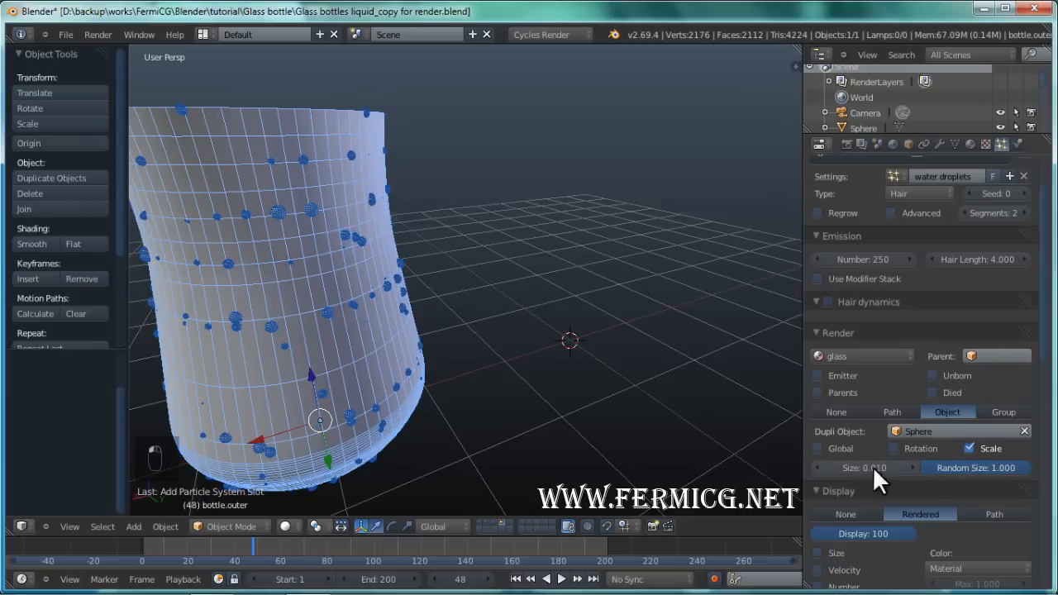
pyautogui.click(910, 466)
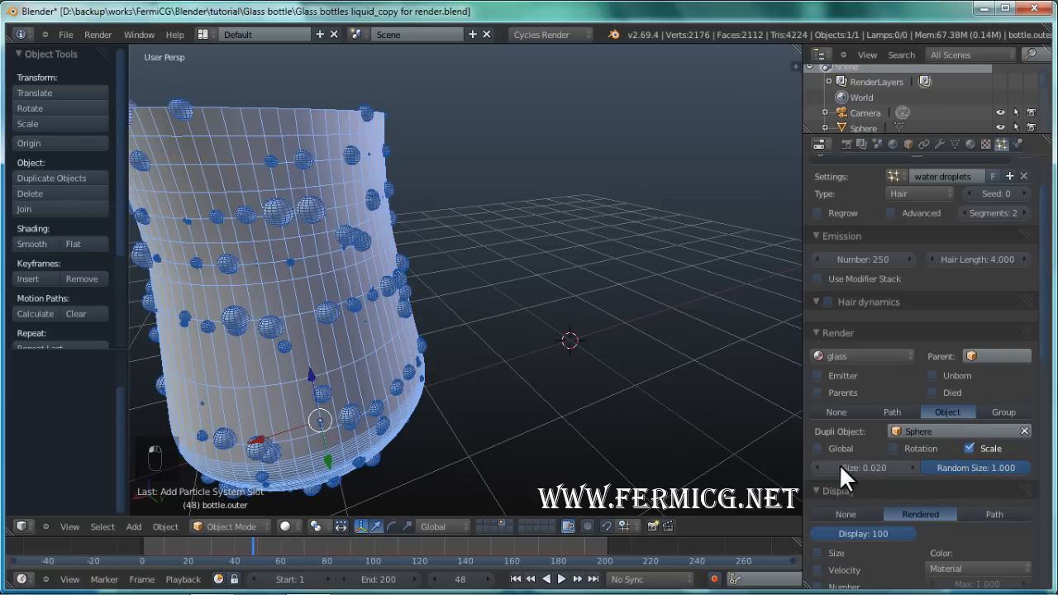
pyautogui.moveTo(424, 313)
pyautogui.mouseDown(button='middle')
pyautogui.moveTo(520, 324)
pyautogui.moveTo(268, 351)
pyautogui.moveTo(192, 266)
pyautogui.moveTo(484, 309)
pyautogui.moveTo(434, 303)
pyautogui.mouseUp(button='middle')
pyautogui.moveTo(391, 248); pyautogui.dragTo(609, 285, button='middle')
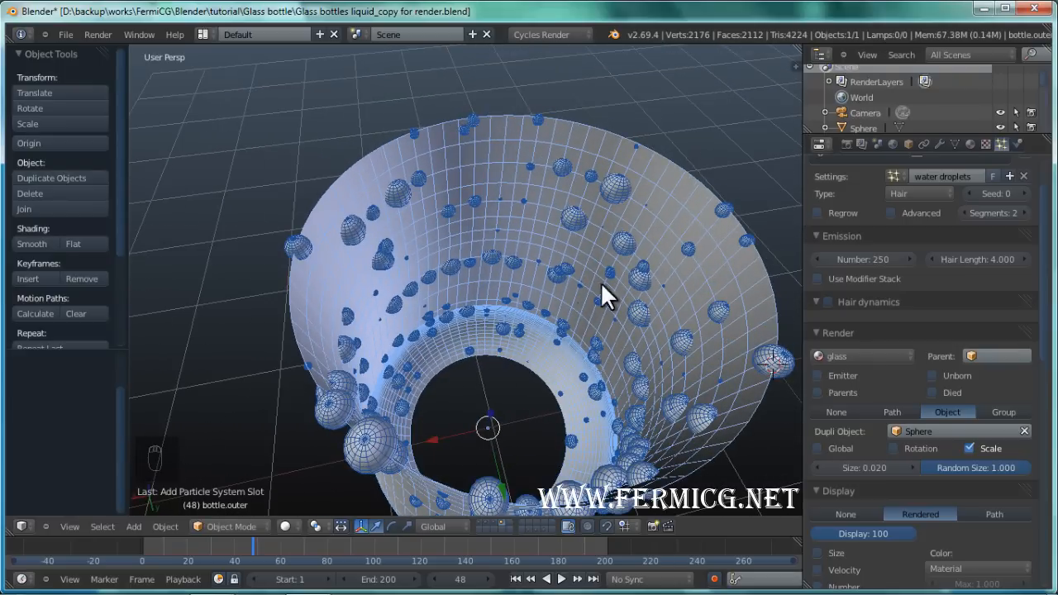
pyautogui.moveTo(602, 286); pyautogui.dragTo(588, 268, button='middle')
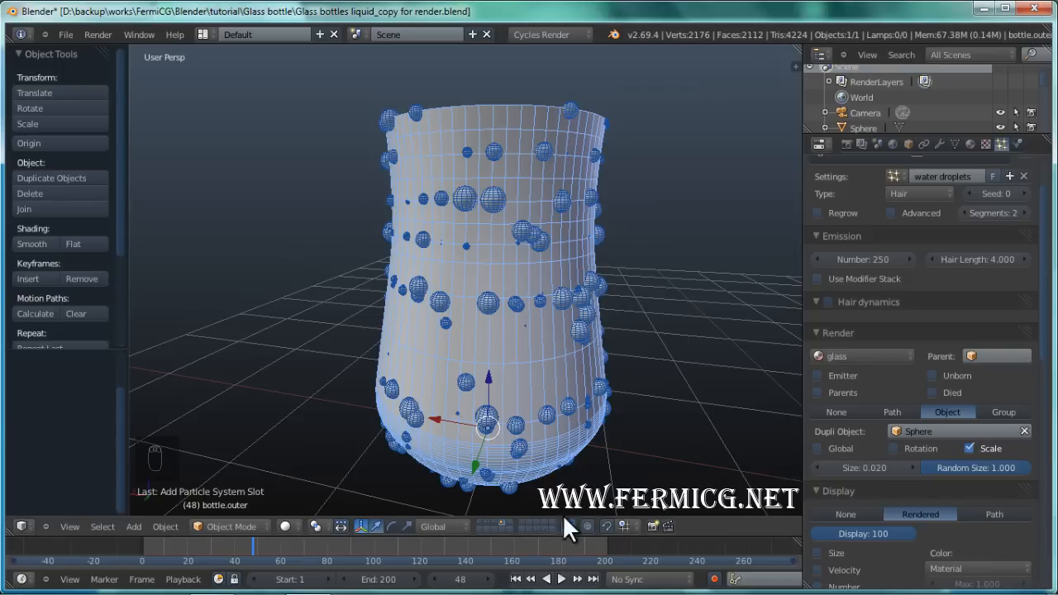
# Find the layer that holds the source sphere and select the sphere
pyautogui.click(542, 530)
pyautogui.moveTo(540, 528); pyautogui.dragTo(449, 284, button='middle')
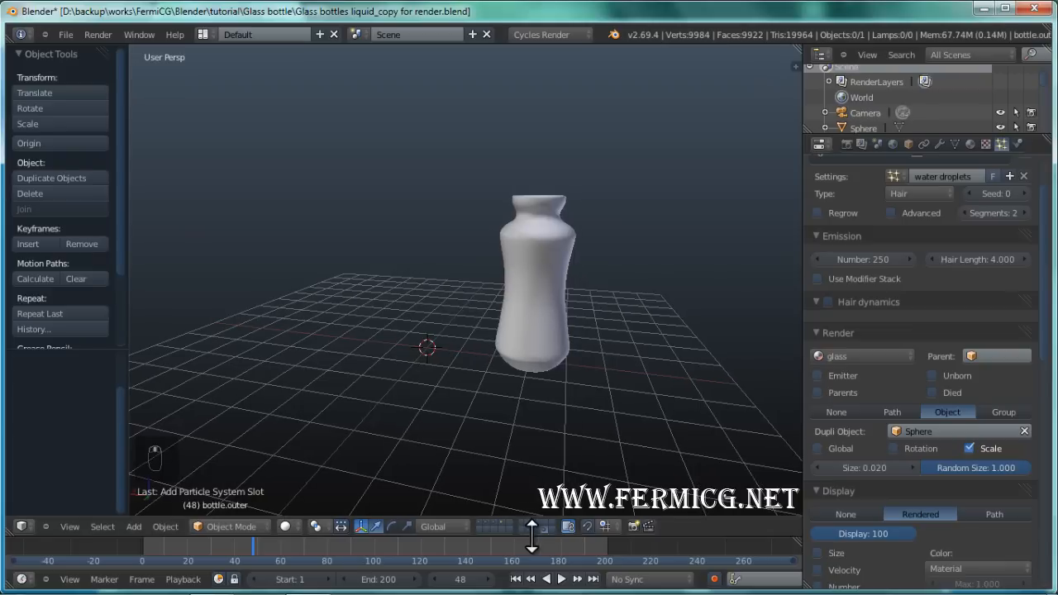
pyautogui.click(492, 519)
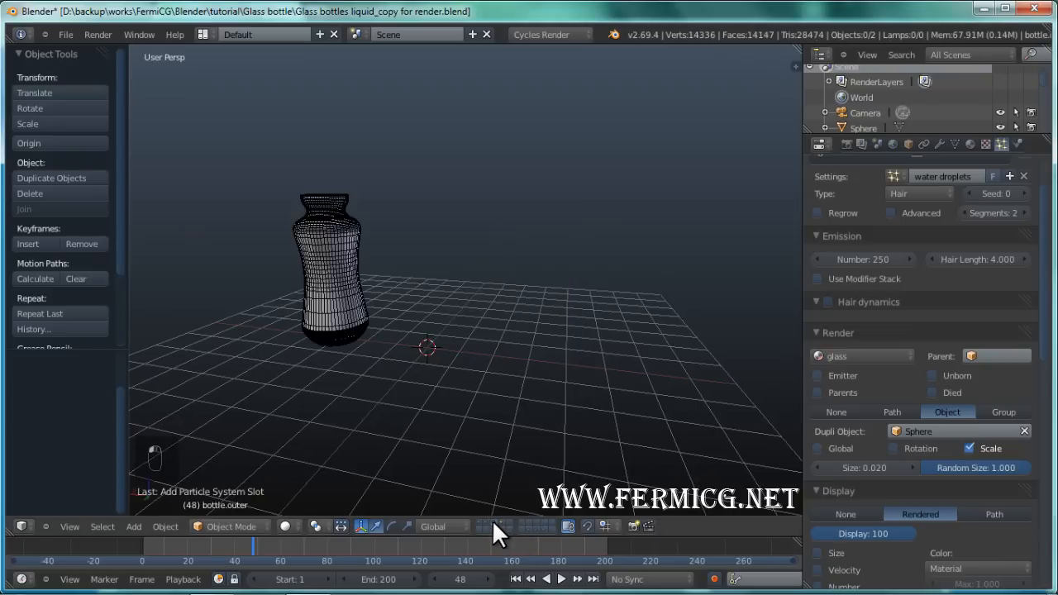
pyautogui.click(486, 522)
pyautogui.scroll(5, 526, 386)
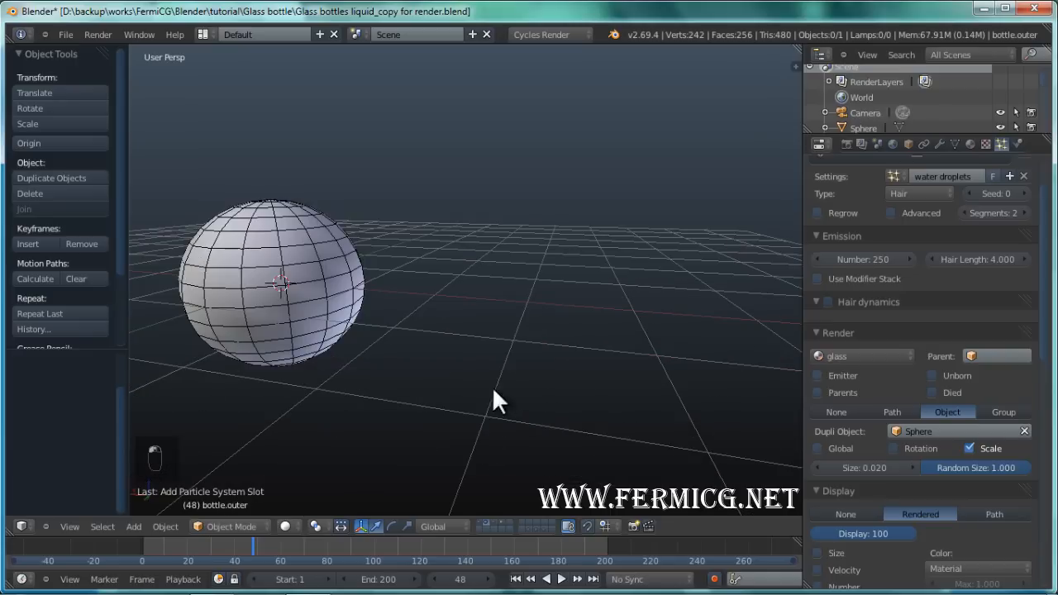
pyautogui.keyDown('shift'); pyautogui.moveTo(414, 289); pyautogui.dragTo(591, 292, button='middle'); pyautogui.keyUp('shift')
pyautogui.rightClick(467, 285)
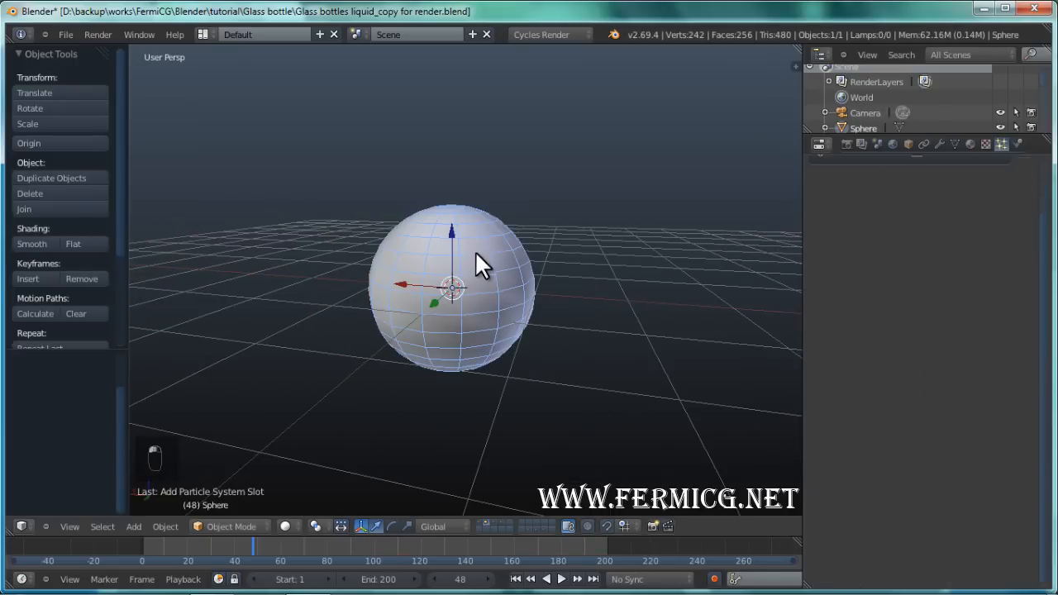
# Show the layer with the droplet-covered bottle wall together with the sphere's layer, and compare both objects
pyautogui.keyDown('shift'); pyautogui.click(499, 520); pyautogui.keyUp('shift')
pyautogui.keyDown('shift'); pyautogui.moveTo(474, 349); pyautogui.dragTo(586, 343, button='middle'); pyautogui.keyUp('shift')
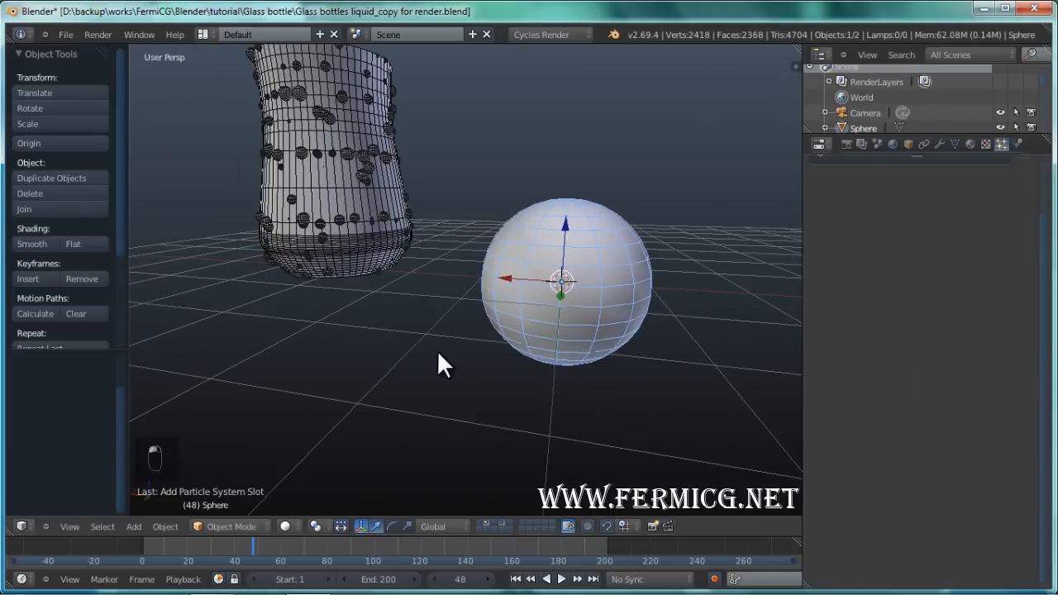
pyautogui.moveTo(436, 350); pyautogui.dragTo(464, 367, button='middle')
pyautogui.scroll(-3, 467, 364)
pyautogui.keyDown('shift'); pyautogui.moveTo(557, 302); pyautogui.dragTo(543, 371, button='middle'); pyautogui.keyUp('shift')
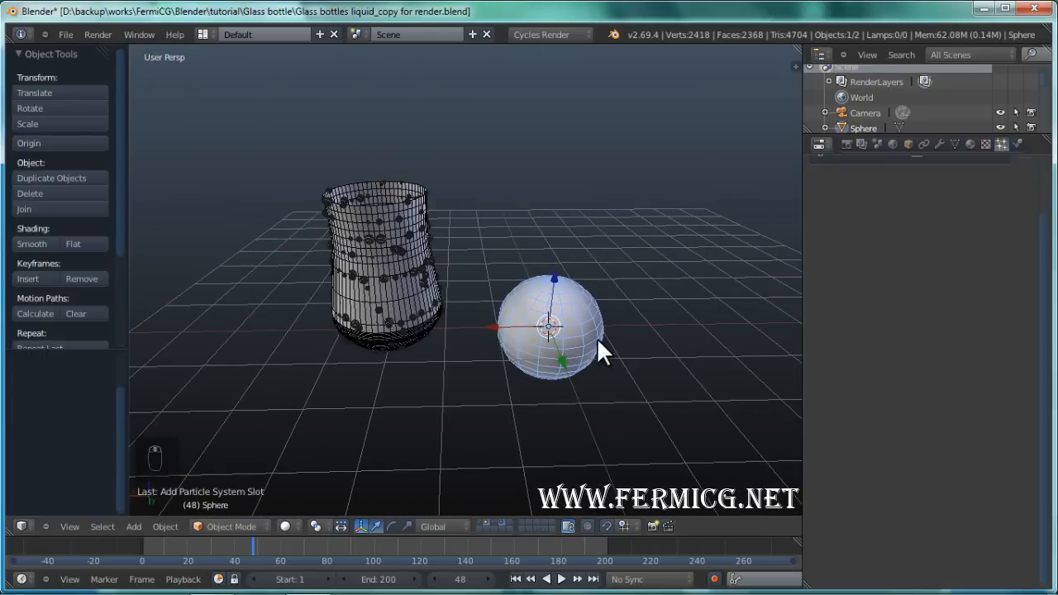
pyautogui.scroll(5, 523, 334)
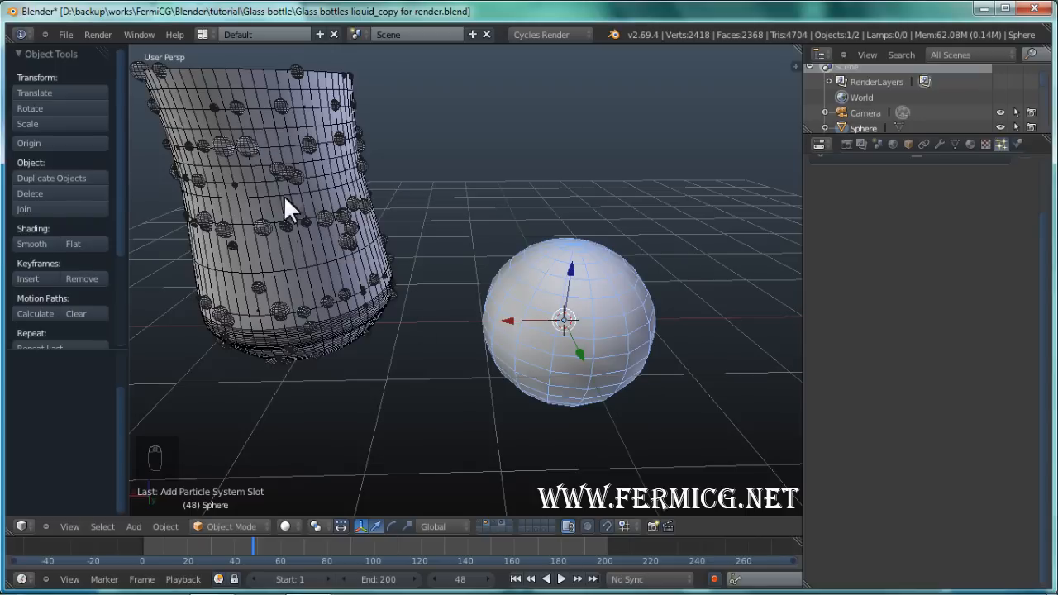
pyautogui.moveTo(515, 291); pyautogui.dragTo(569, 275, button='middle')
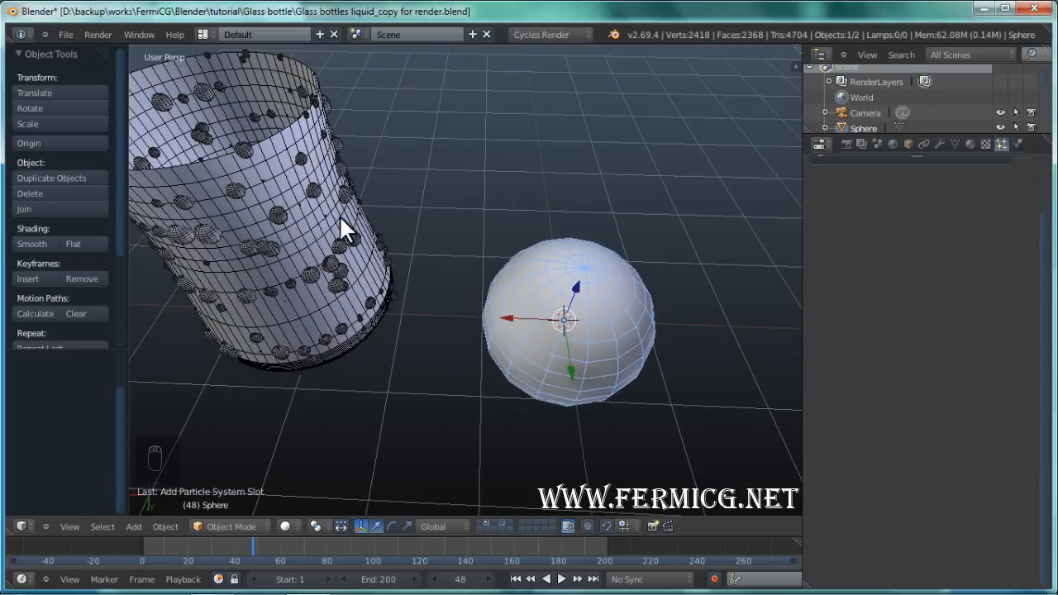
pyautogui.moveTo(340, 219); pyautogui.dragTo(565, 336, button='middle')
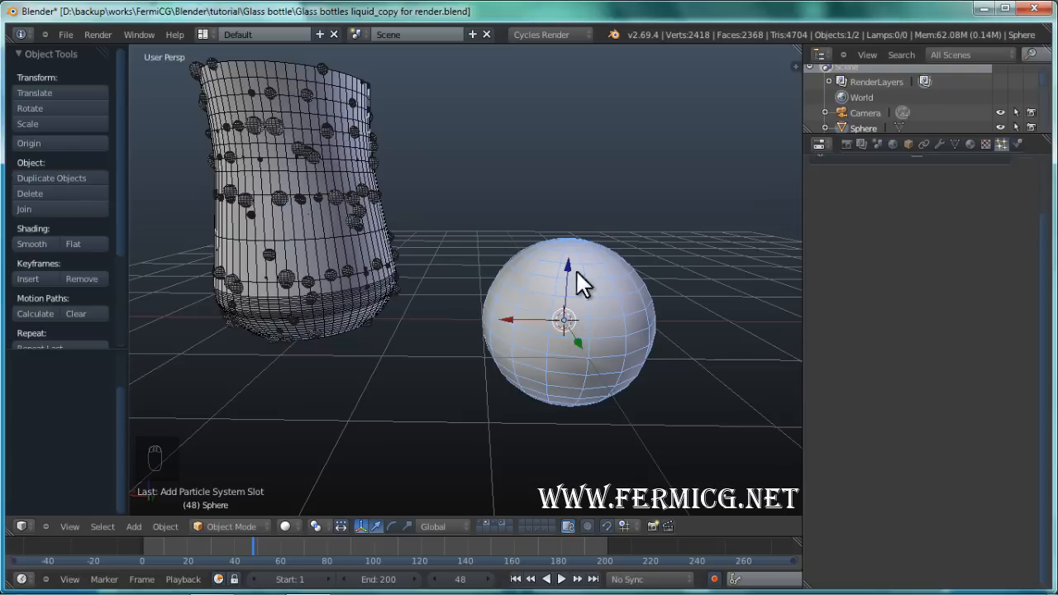
# In front view, place the 3D cursor on the sphere's left edge and set the sphere's origin to the cursor
pyautogui.press('KP_1')
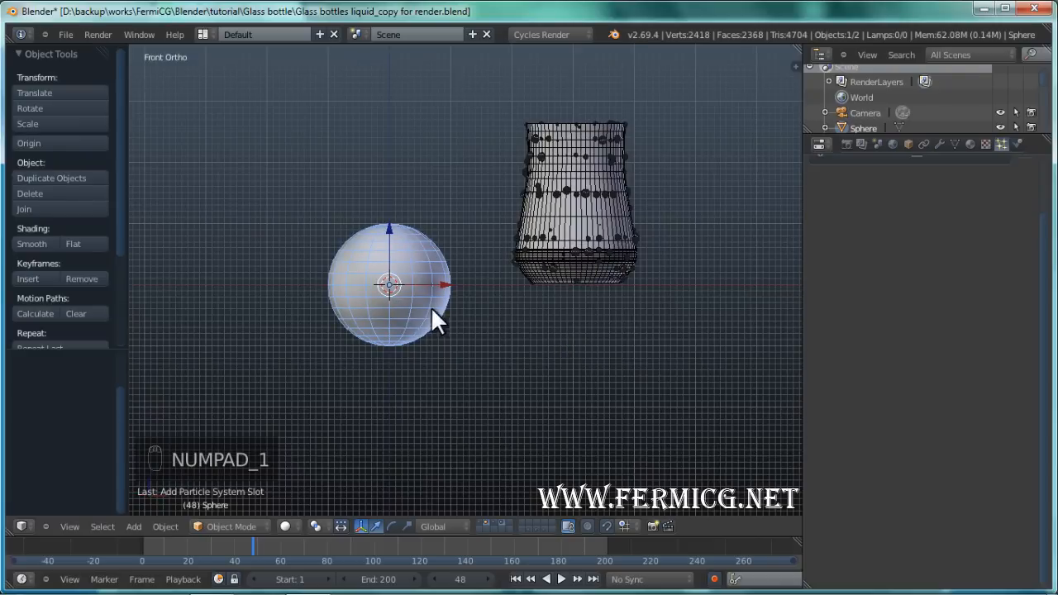
pyautogui.scroll(3, 392, 291)
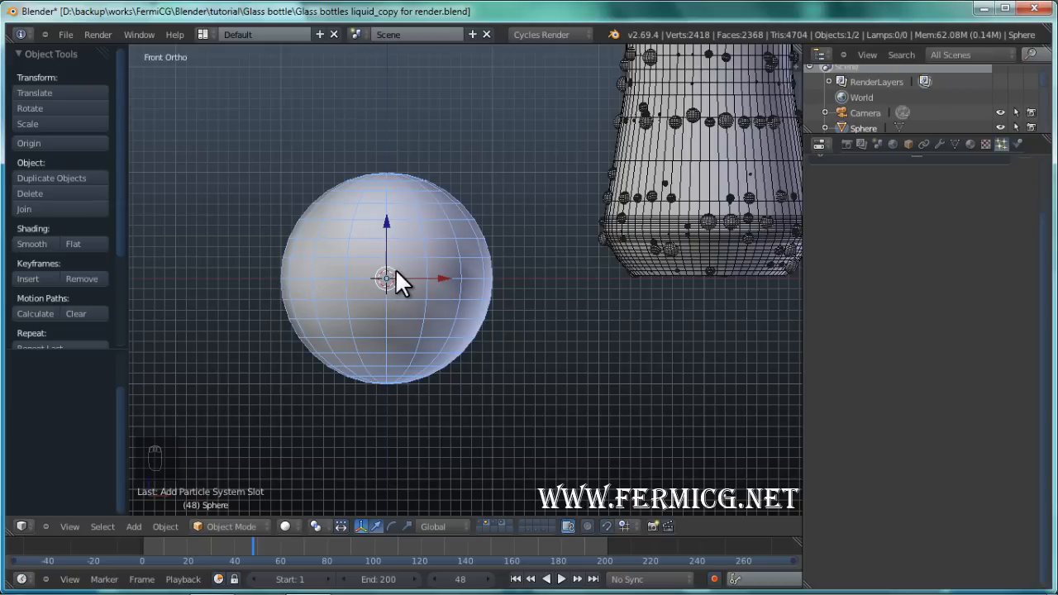
pyautogui.click(278, 275)
pyautogui.moveTo(280, 276); pyautogui.dragTo(283, 279, button='right')
pyautogui.click(284, 279)
pyautogui.click(56, 141)
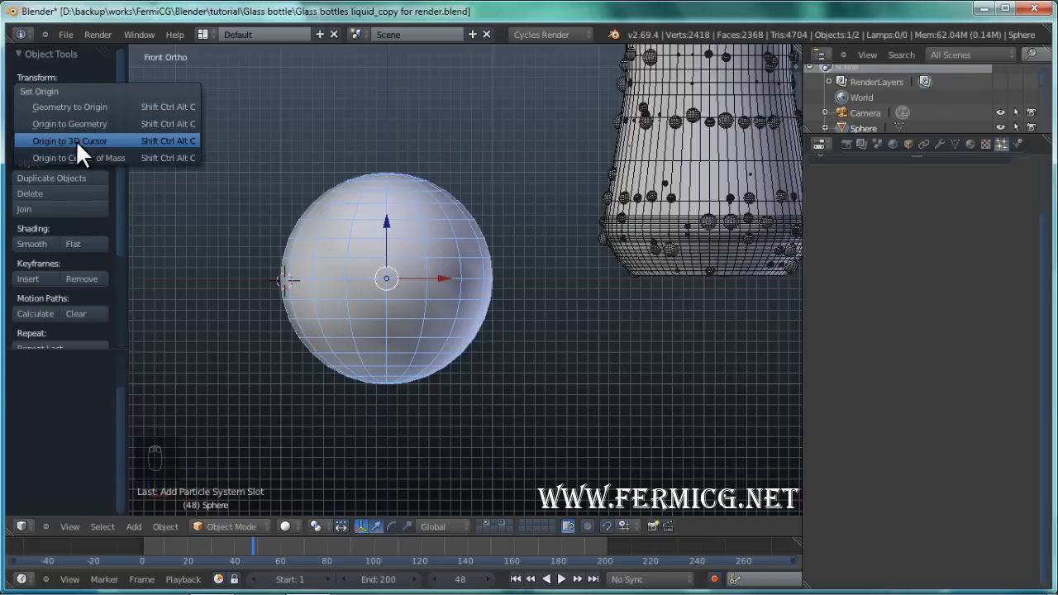
pyautogui.click(76, 140)
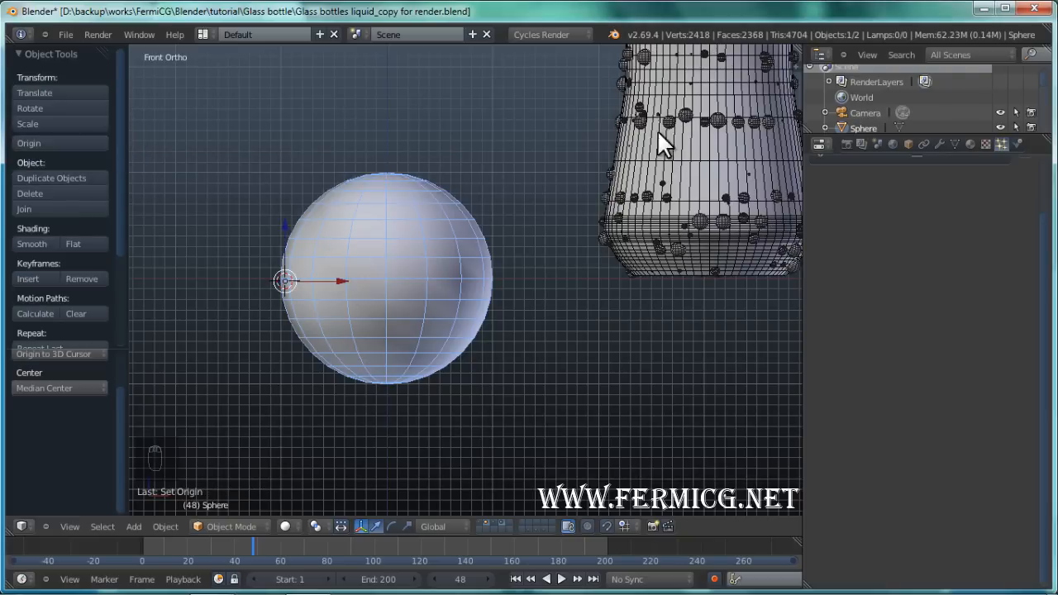
# Examine up close how the droplets sit on the inside and outside of the bottle wall
pyautogui.moveTo(582, 191); pyautogui.dragTo(385, 265, button='middle')
pyautogui.scroll(5, 414, 260)
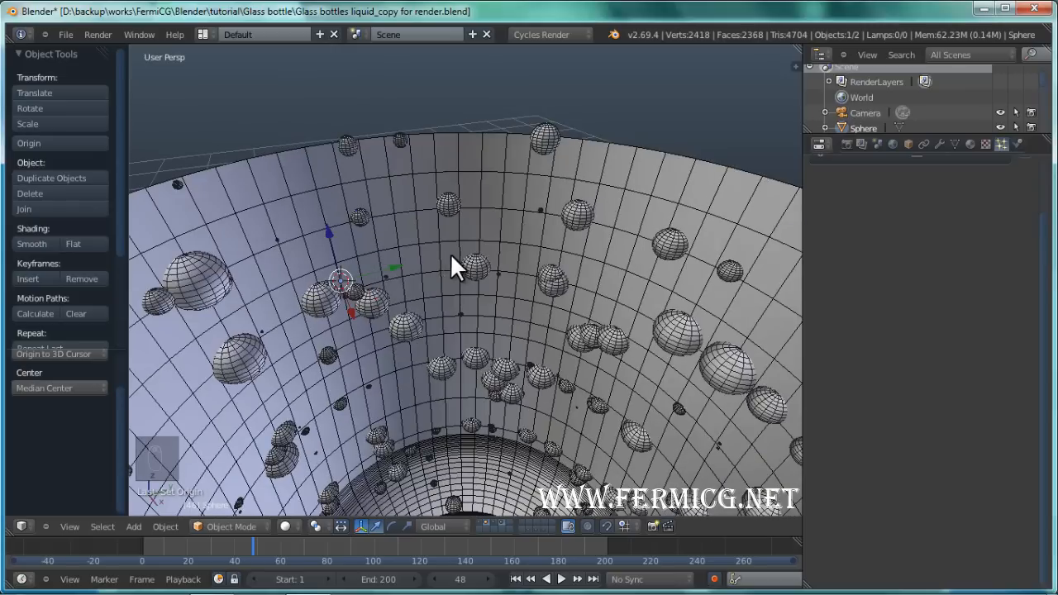
pyautogui.scroll(-6, 456, 267)
pyautogui.moveTo(501, 279); pyautogui.dragTo(451, 201, button='middle')
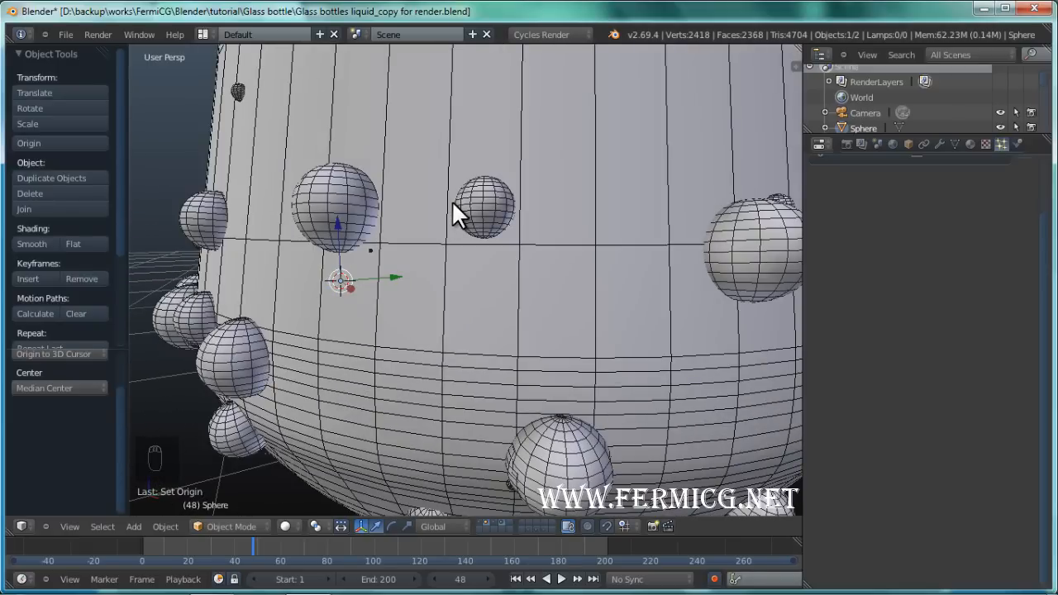
pyautogui.scroll(3, 452, 201)
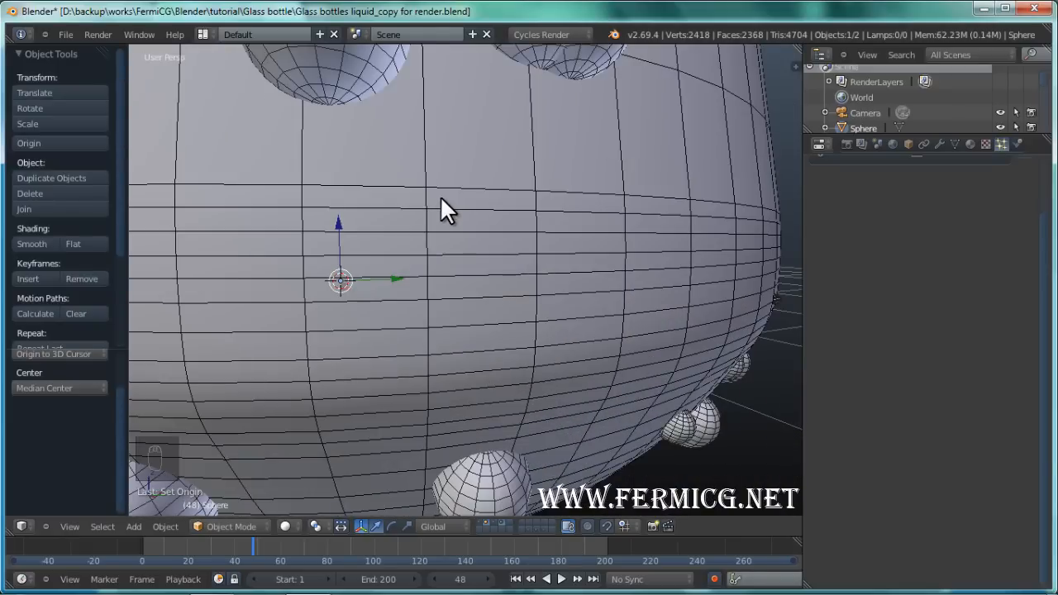
pyautogui.scroll(1, 443, 198)
pyautogui.moveTo(443, 197); pyautogui.dragTo(533, 235, button='middle')
# In front view, place the 3D cursor just beyond the sphere's right edge and set the sphere's origin to the cursor
pyautogui.press('KP_1')
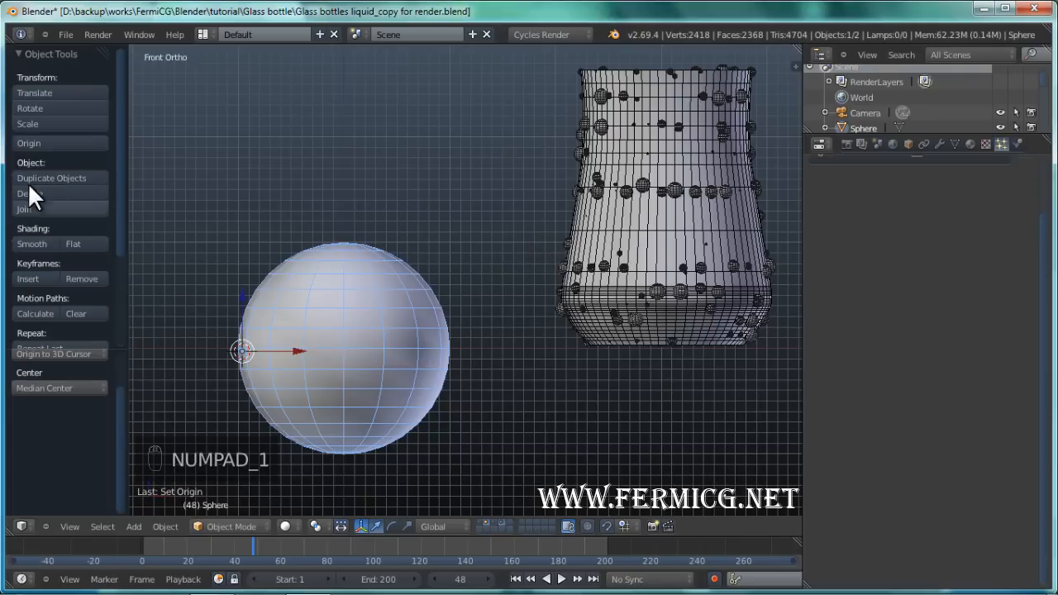
pyautogui.click(459, 346)
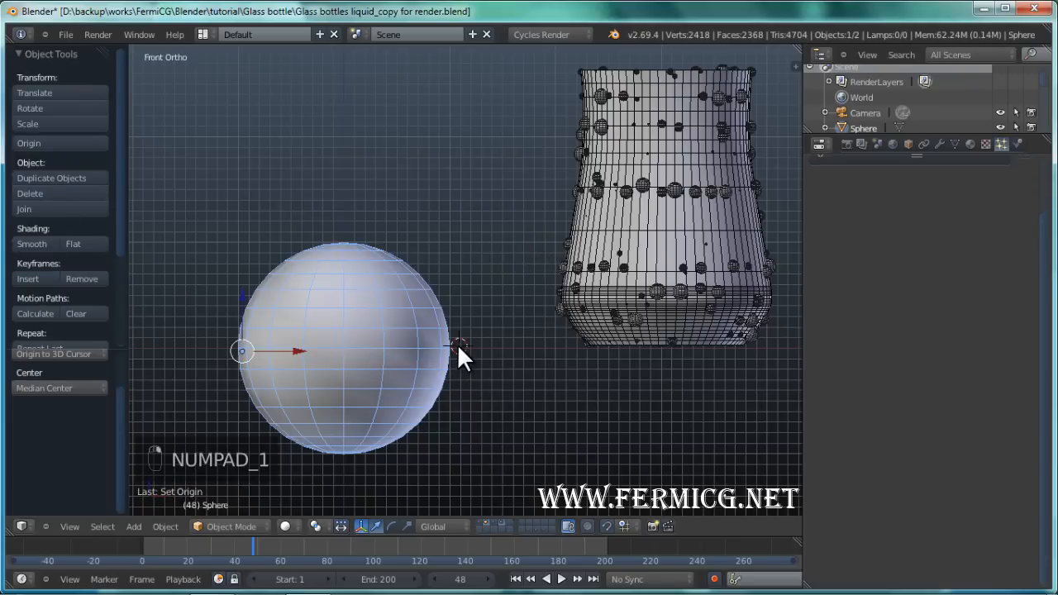
pyautogui.click(57, 146)
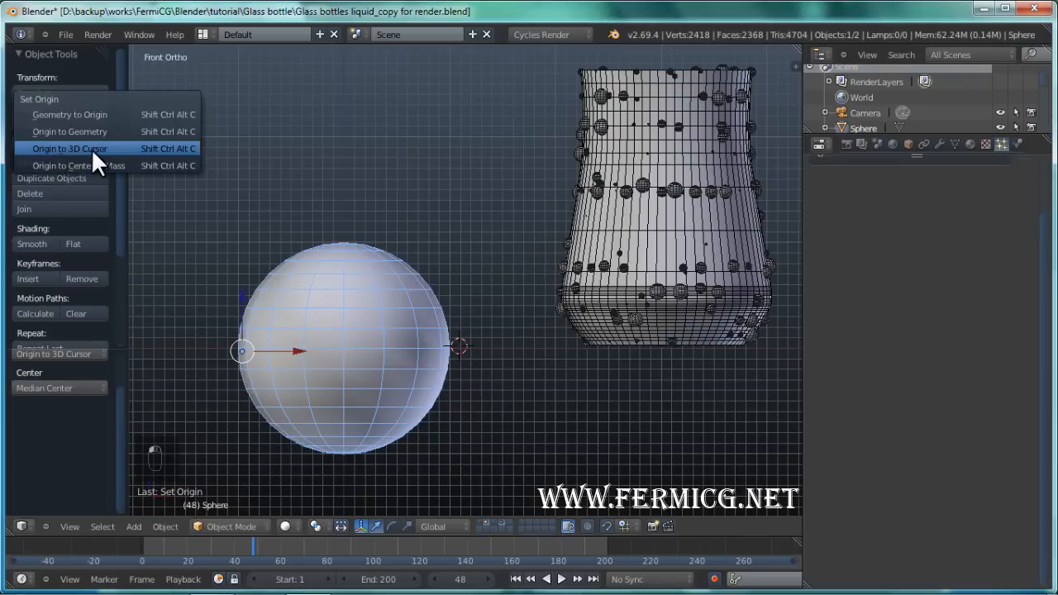
pyautogui.click(91, 148)
pyautogui.moveTo(573, 325); pyautogui.dragTo(594, 420, button='middle')
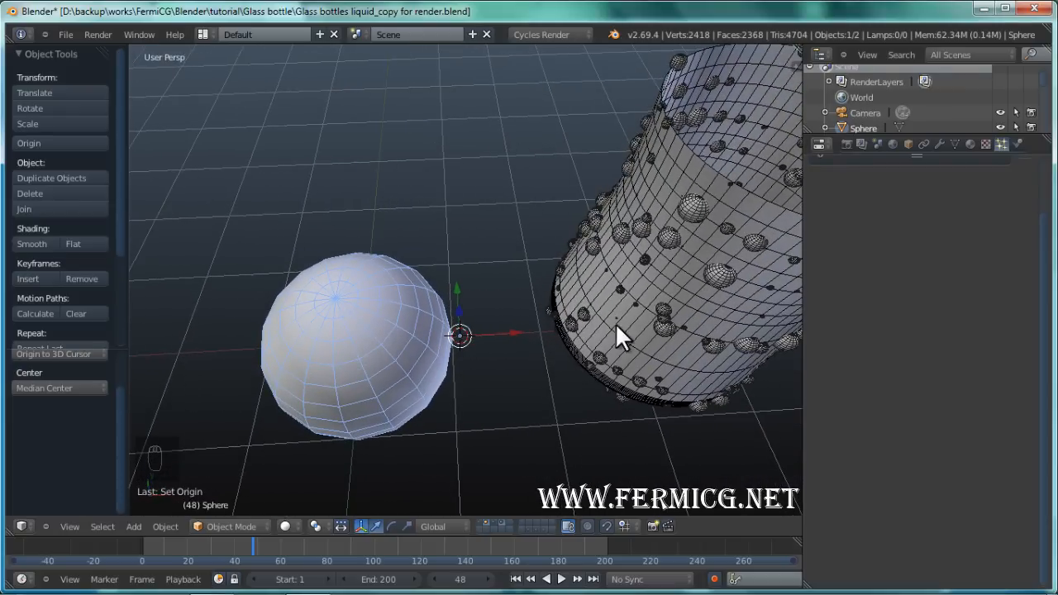
pyautogui.moveTo(615, 322); pyautogui.dragTo(457, 297, button='middle')
pyautogui.moveTo(526, 302); pyautogui.dragTo(481, 314, button='middle')
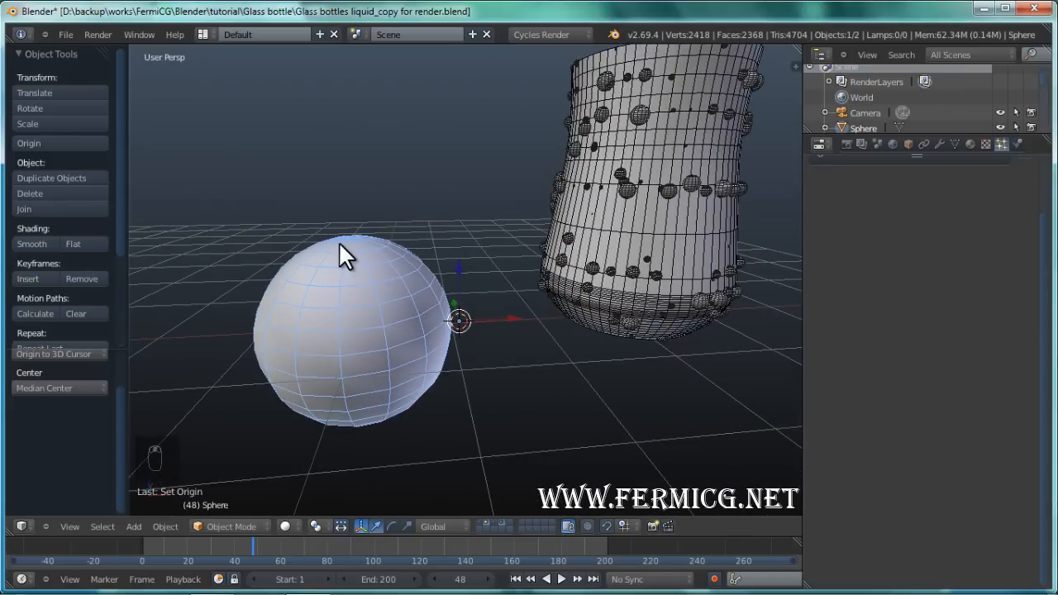
# In front view, place the 3D cursor just above the sphere's top, set the sphere's origin to it, and check the droplets
pyautogui.press('KP_1')
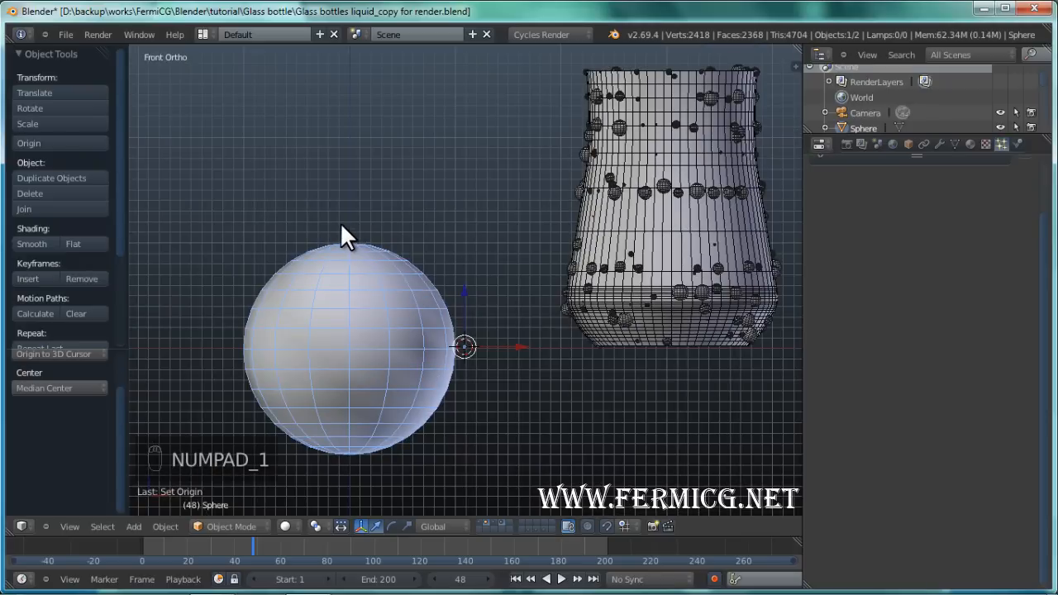
pyautogui.click(340, 223)
pyautogui.click(71, 143)
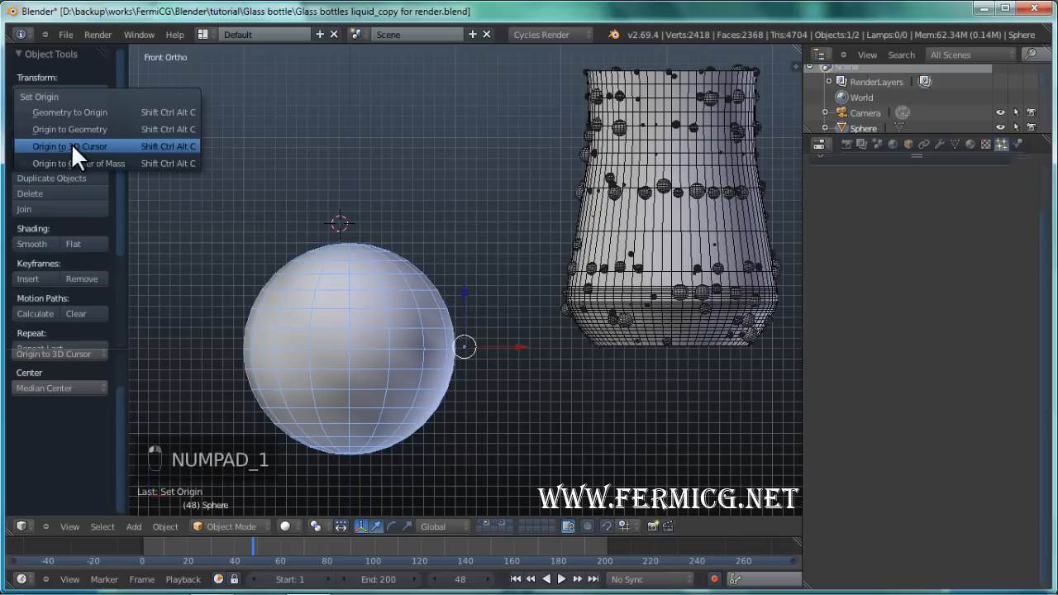
pyautogui.click(104, 145)
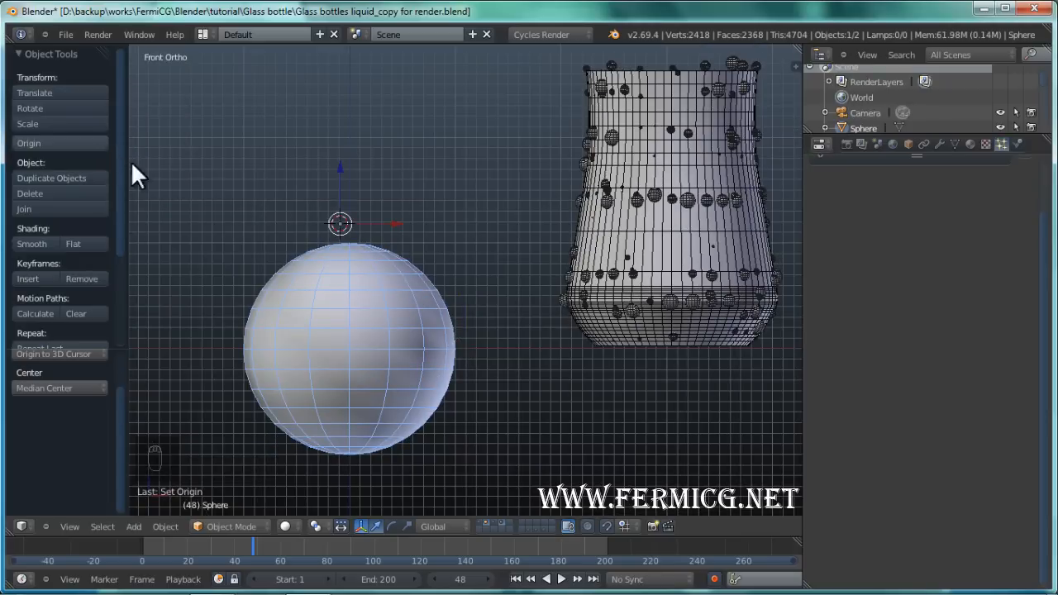
pyautogui.moveTo(132, 170); pyautogui.dragTo(600, 219, button='middle')
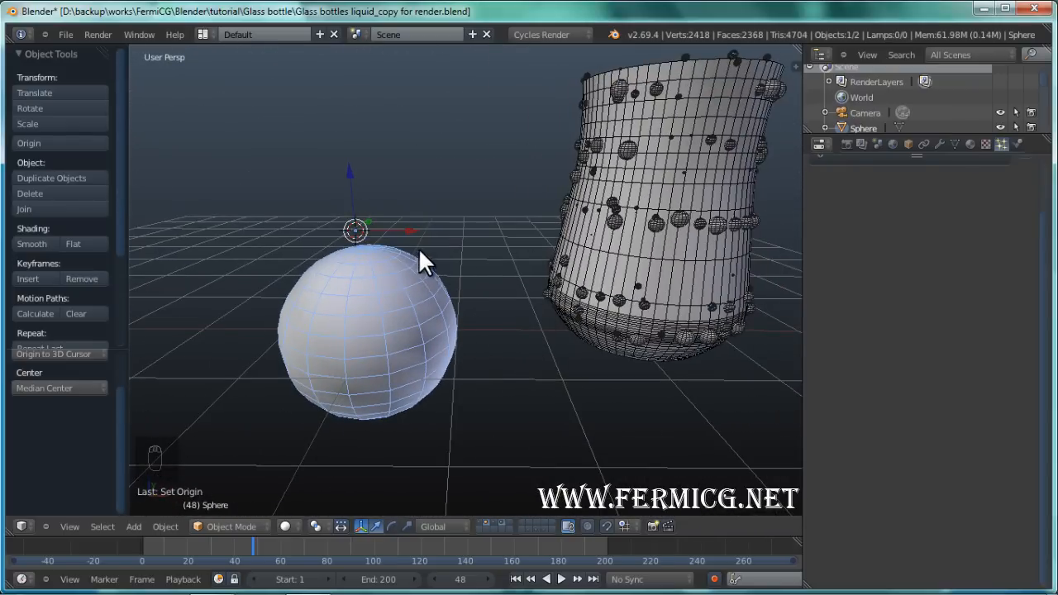
pyautogui.moveTo(418, 250); pyautogui.dragTo(368, 213, button='middle')
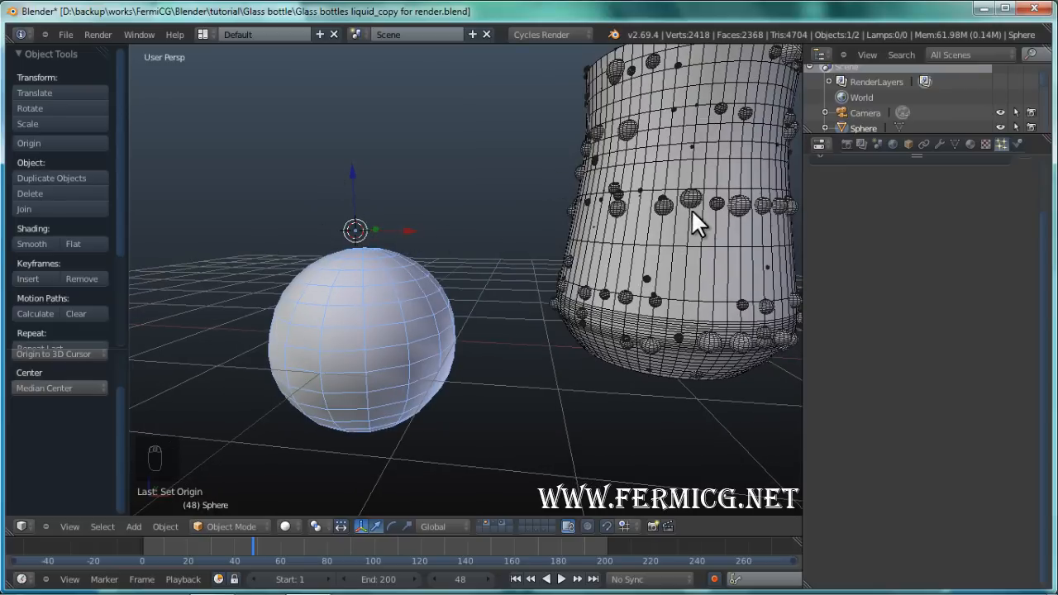
pyautogui.scroll(2, 704, 253)
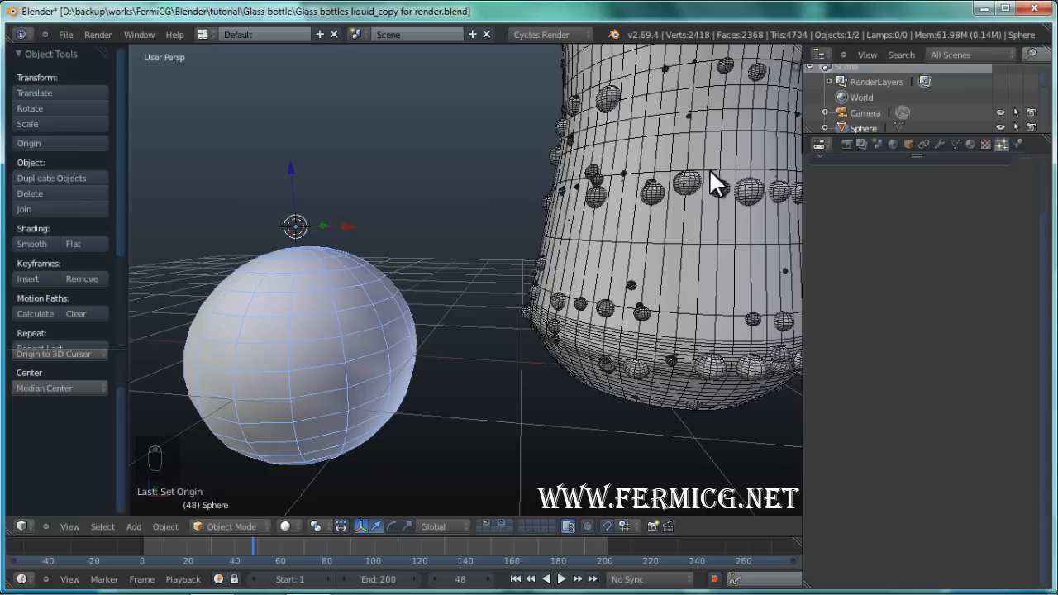
# Place the 3D cursor between the sphere and the bottle, set the sphere's origin to it, and check the droplets
pyautogui.click(470, 351)
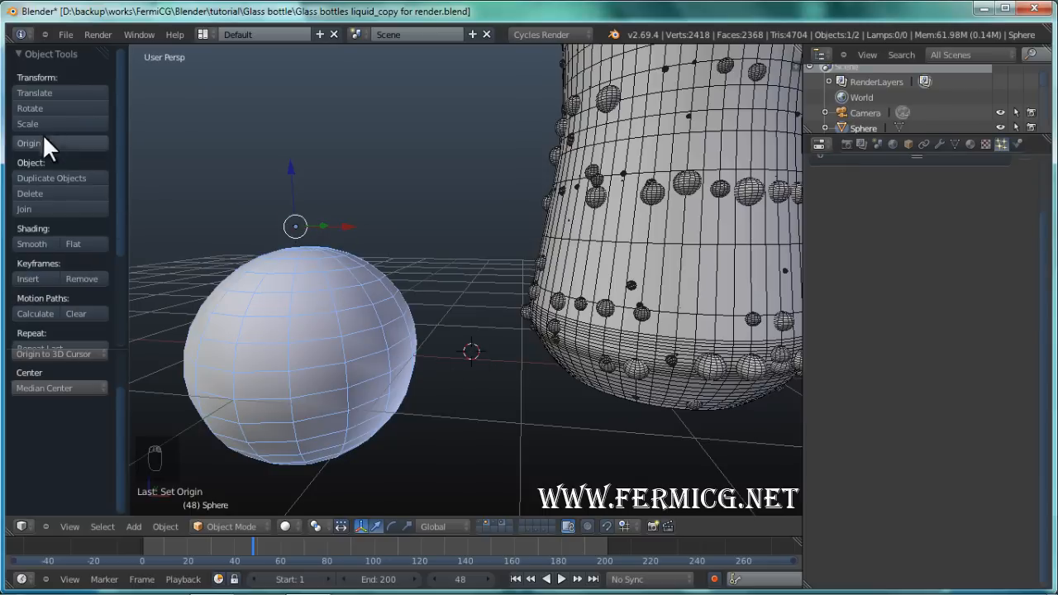
pyautogui.click(63, 144)
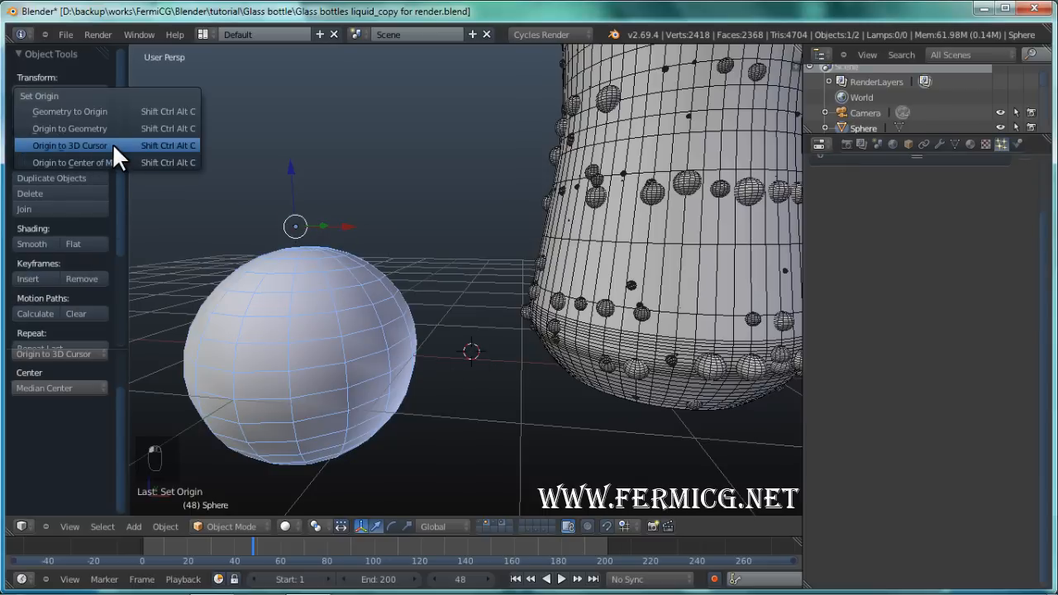
pyautogui.click(113, 145)
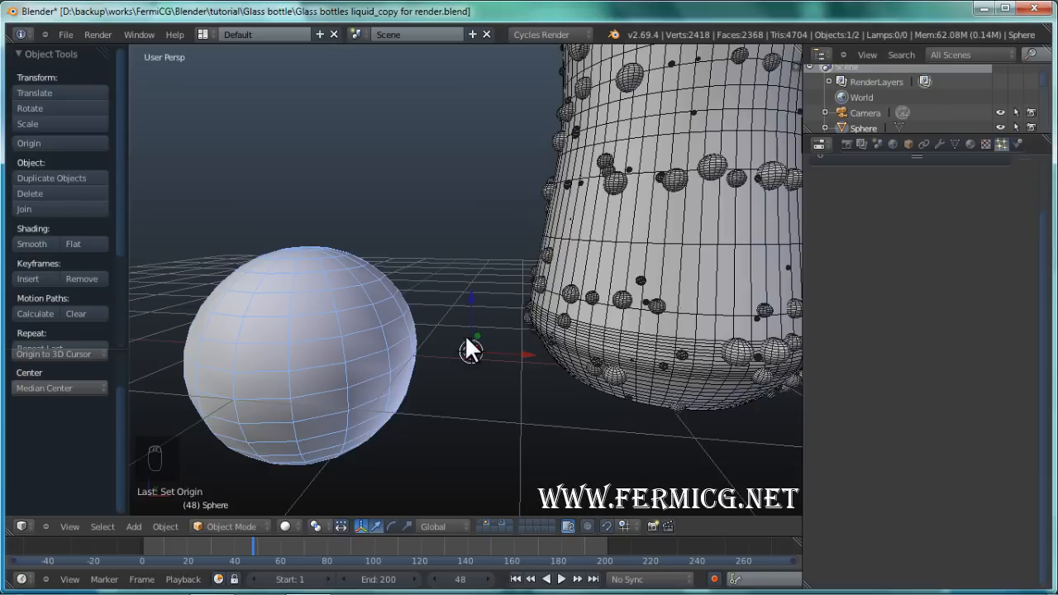
pyautogui.moveTo(435, 365); pyautogui.dragTo(345, 351, button='middle')
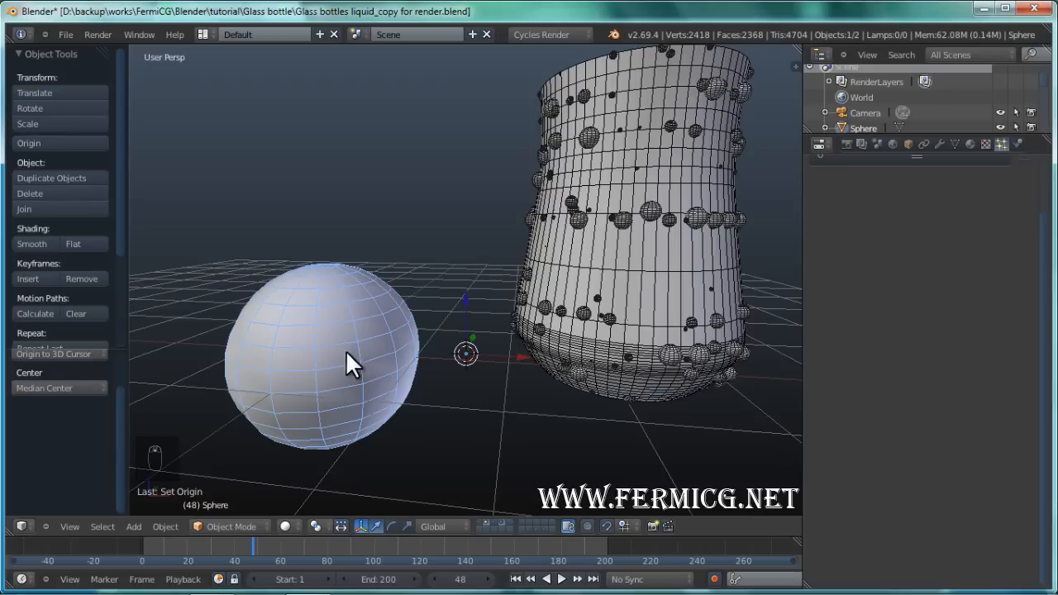
pyautogui.moveTo(409, 276); pyautogui.dragTo(366, 322, button='middle')
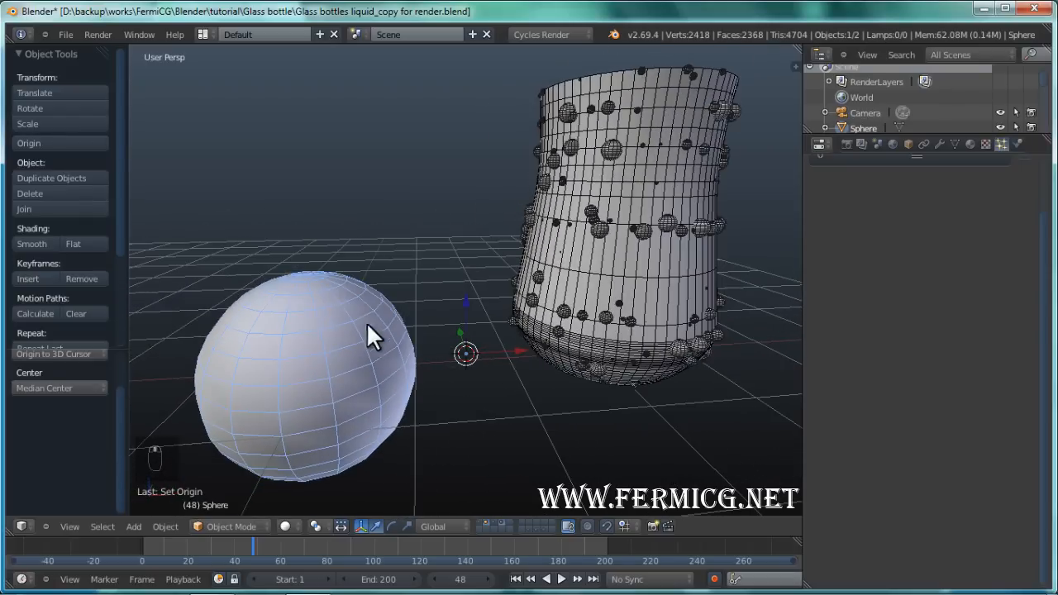
# Set the sphere's origin to its center of mass and check the droplets on the bottle wall
pyautogui.click(102, 142)
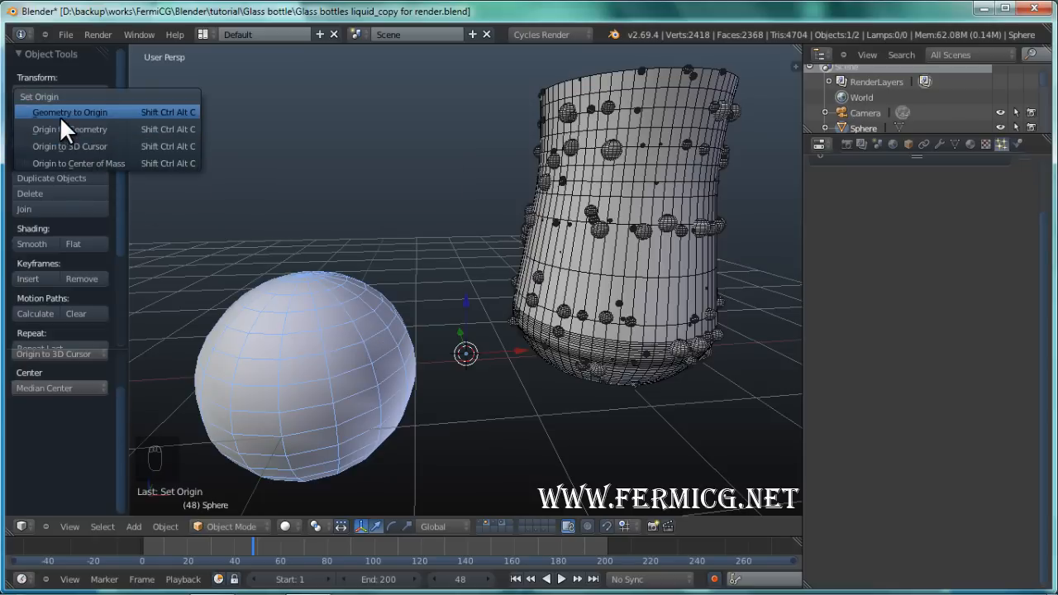
pyautogui.click(72, 162)
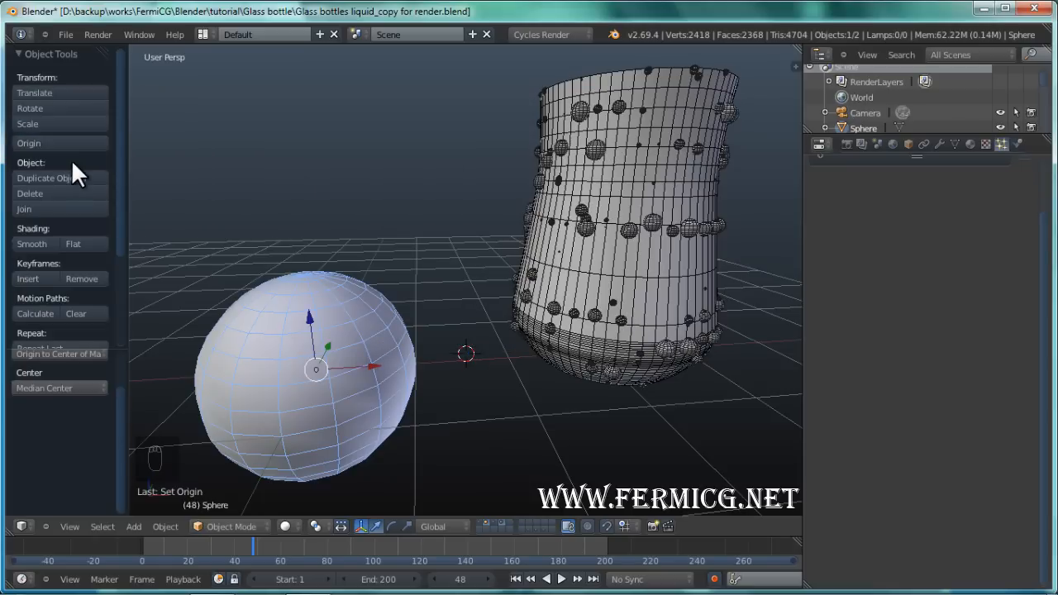
pyautogui.moveTo(347, 409); pyautogui.dragTo(336, 368, button='middle')
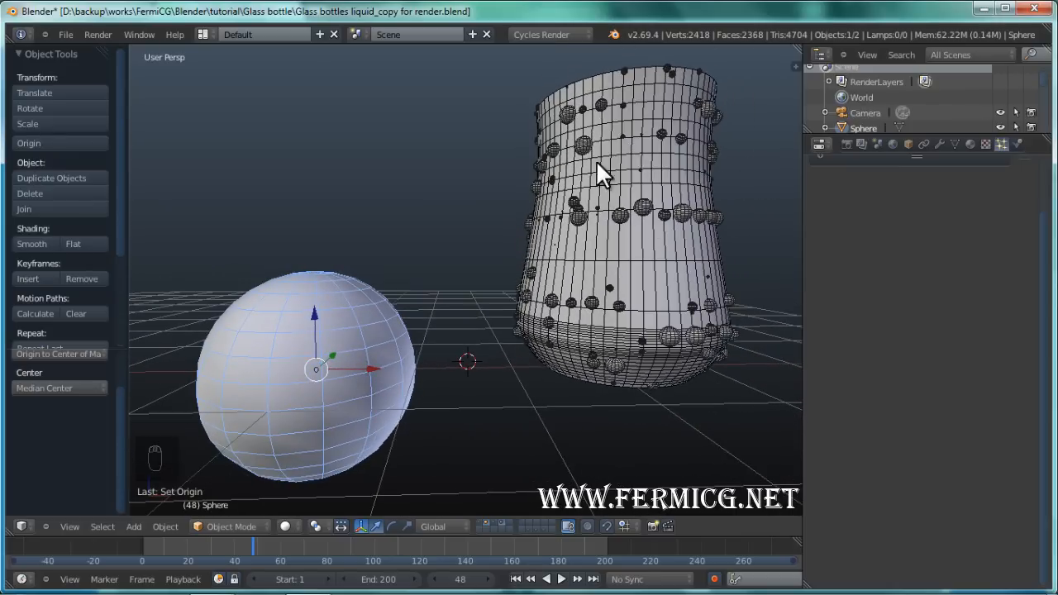
pyautogui.moveTo(677, 186); pyautogui.dragTo(712, 126, button='middle')
pyautogui.scroll(-3, 472, 356)
pyautogui.moveTo(472, 355); pyautogui.dragTo(476, 312, button='middle')
# Enter Edit Mode on the sphere with its whole mesh in view beside the bottle
pyautogui.press('Tab')
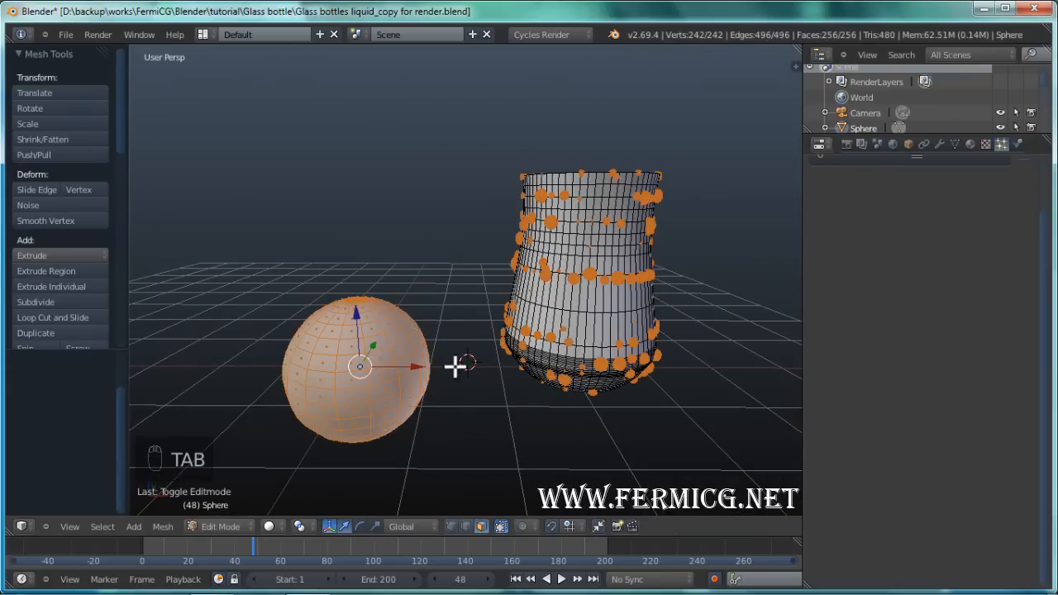
pyautogui.scroll(2, 421, 413)
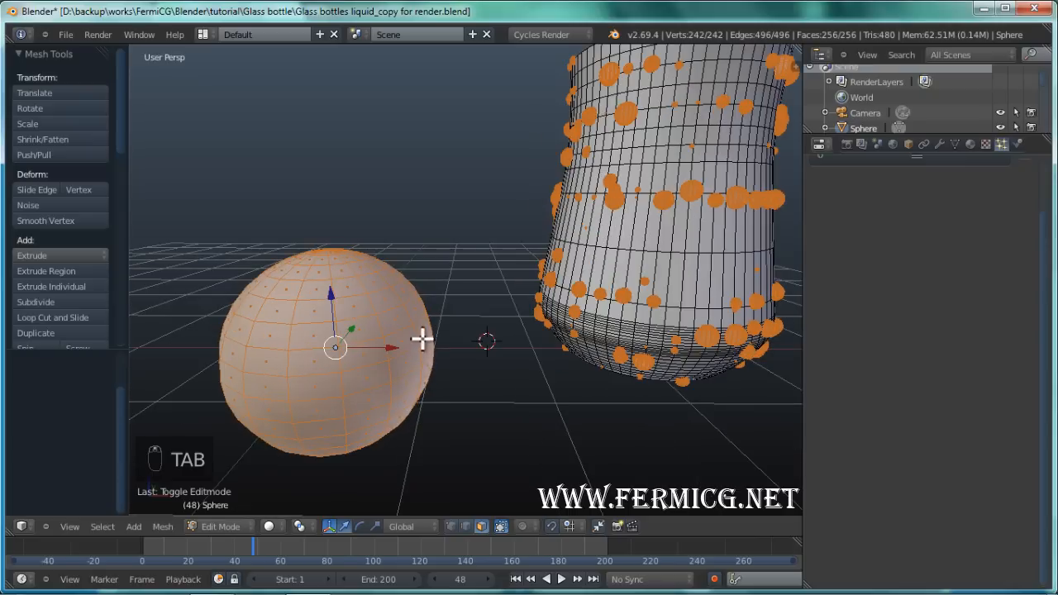
pyautogui.moveTo(444, 276); pyautogui.dragTo(437, 238, button='middle')
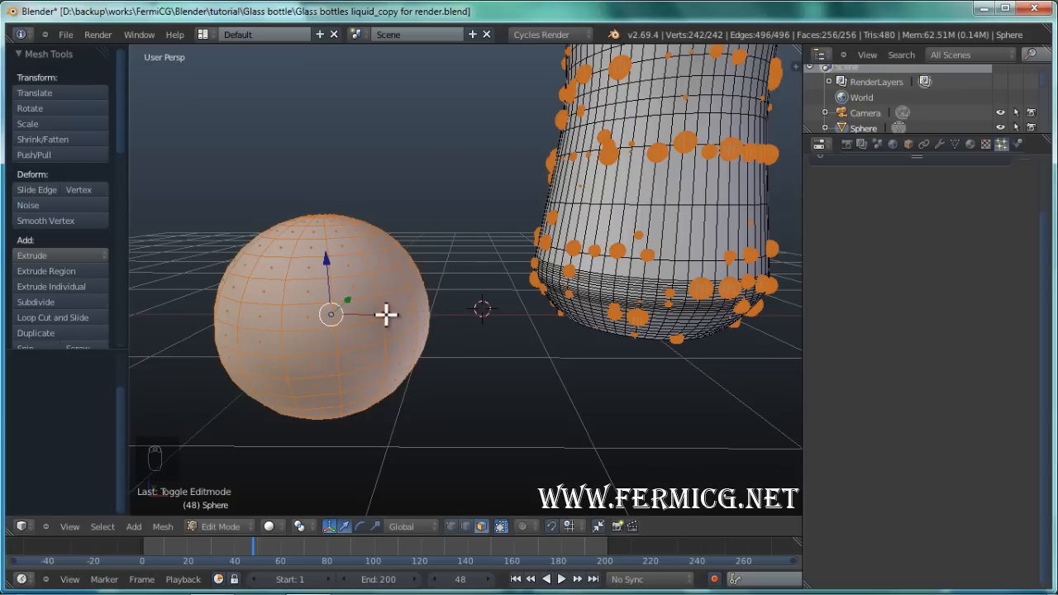
# Try moving the sphere's mesh about -0.009 along X, undo it, then try about 0.253 along Z and undo that
pyautogui.moveTo(386, 314)
pyautogui.mouseDown()
pyautogui.moveTo(485, 309)
pyautogui.moveTo(310, 301)
pyautogui.moveTo(529, 321)
pyautogui.moveTo(386, 311)
pyautogui.mouseUp()
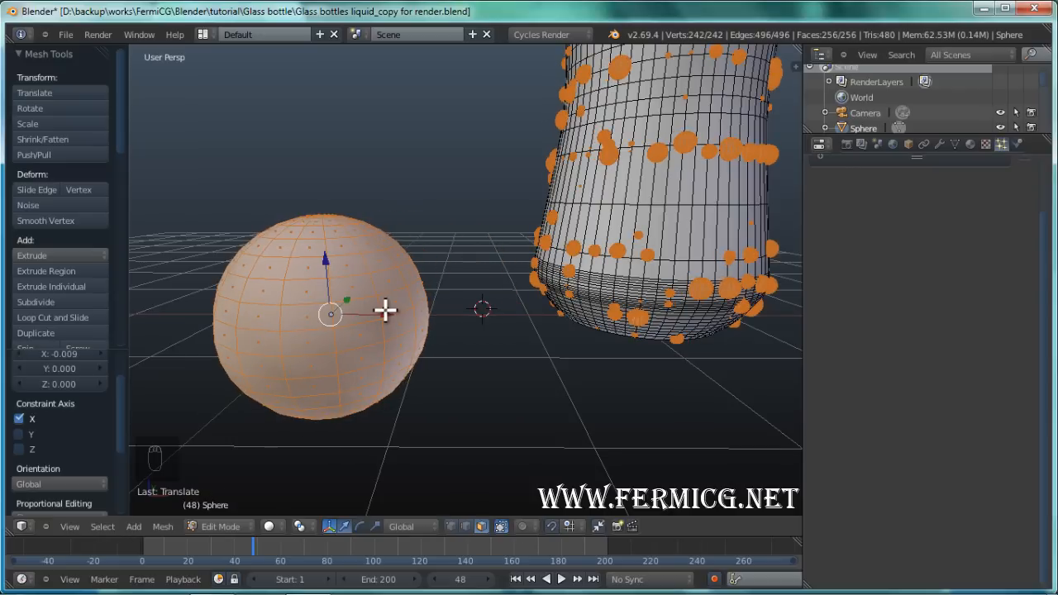
pyautogui.hotkey('ctrl', 'z')
pyautogui.moveTo(328, 262); pyautogui.dragTo(332, 236)
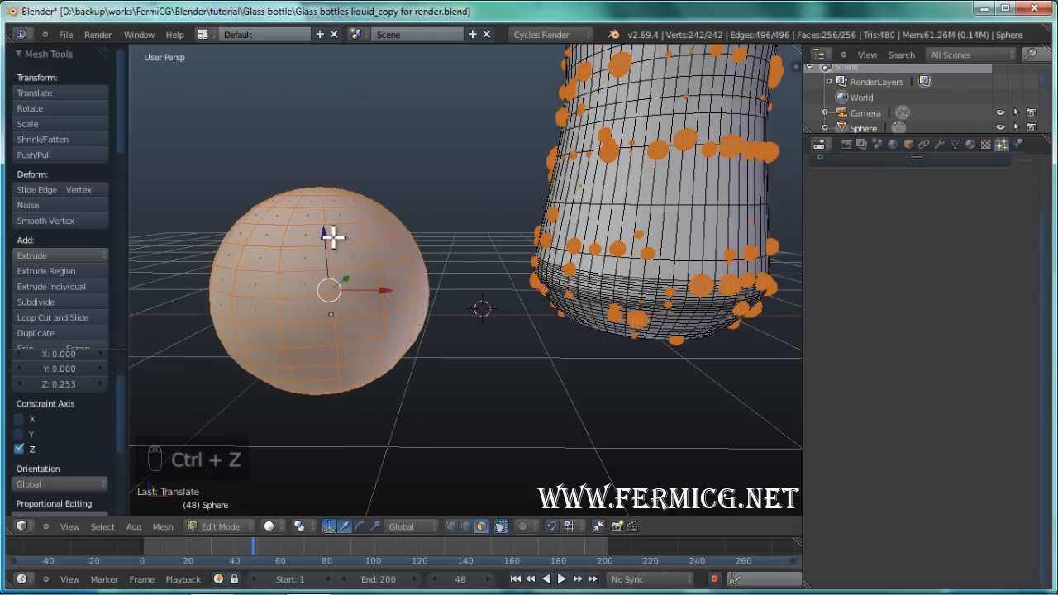
pyautogui.hotkey('ctrl', 'z')
# Try shifting the sphere's mesh off its origin along Y while watching the droplets, then undo the moves
pyautogui.moveTo(432, 339); pyautogui.dragTo(368, 327, button='middle')
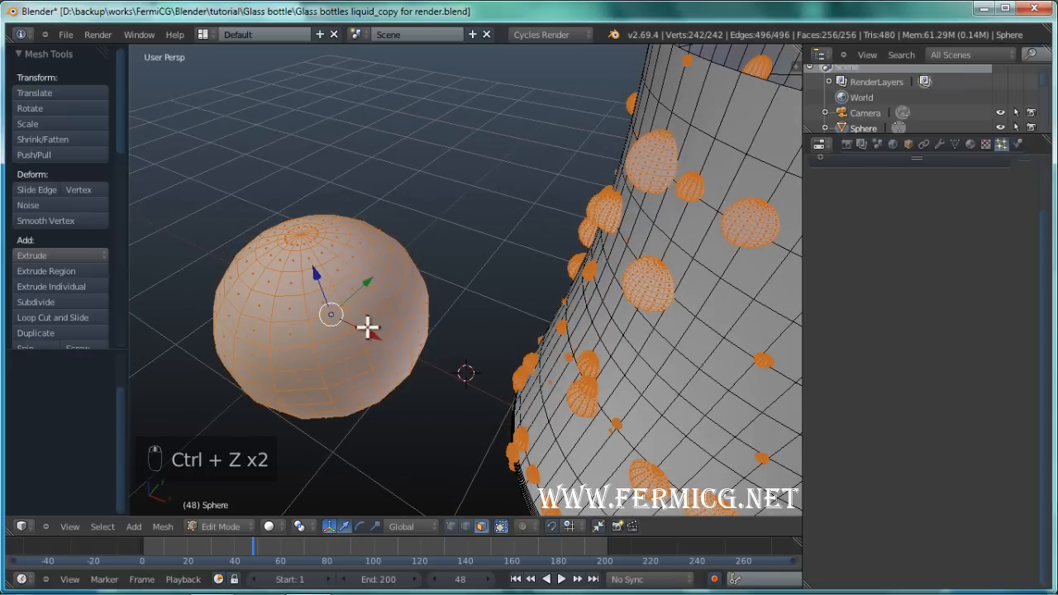
pyautogui.moveTo(366, 278); pyautogui.dragTo(481, 287)
pyautogui.moveTo(687, 350); pyautogui.dragTo(554, 312, button='middle')
pyautogui.moveTo(426, 238); pyautogui.dragTo(454, 266)
pyautogui.moveTo(524, 405); pyautogui.dragTo(572, 369, button='middle')
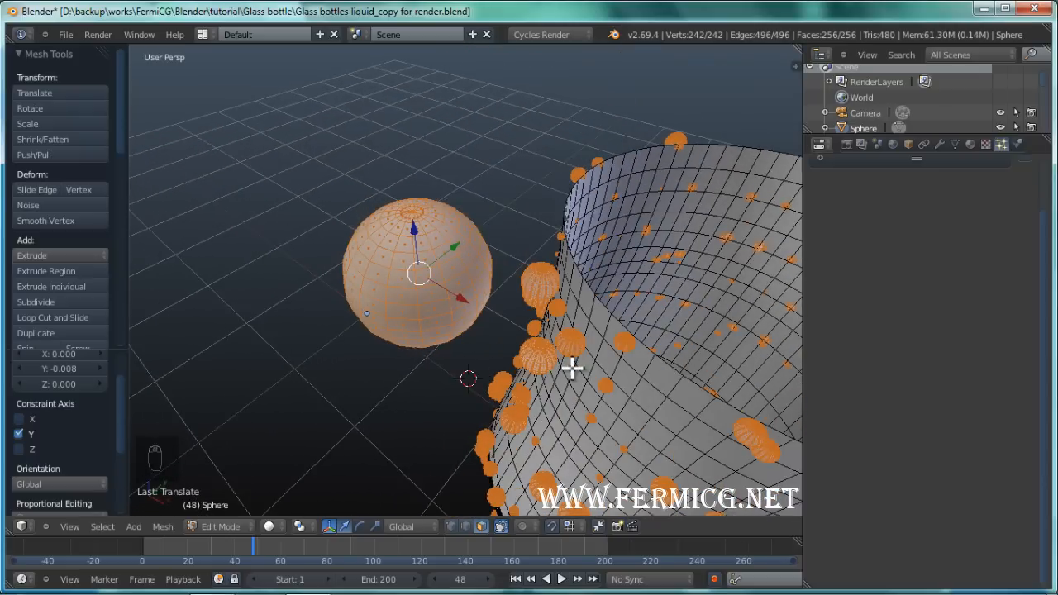
pyautogui.hotkey('ctrl', 'z')
pyautogui.hotkey('ctrl', 'z')
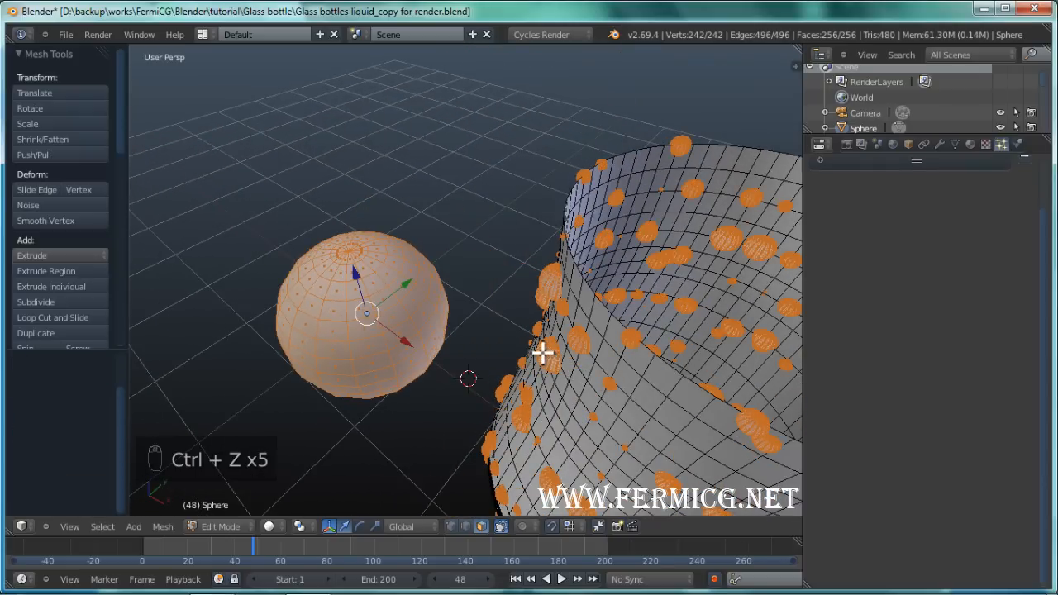
pyautogui.hotkey('ctrl', 'z')
# Examine how the droplets sit on the bottle's inner and outer wall and compare their orientation with the sphere
pyautogui.moveTo(524, 368); pyautogui.dragTo(460, 289, button='middle')
pyautogui.scroll(3, 451, 322)
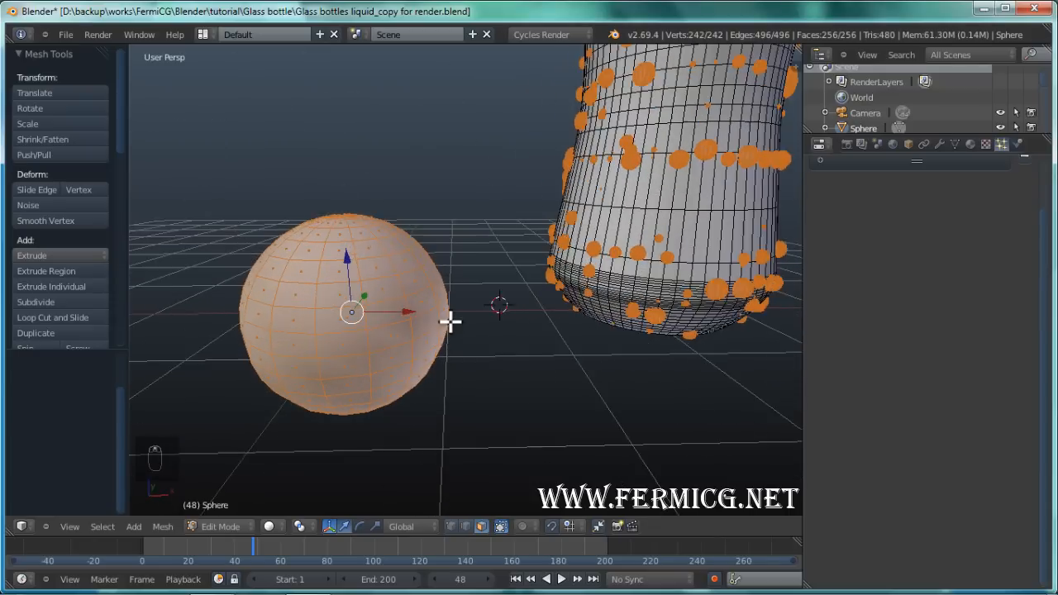
pyautogui.moveTo(599, 287); pyautogui.dragTo(521, 318, button='middle')
pyautogui.scroll(-2, 543, 317)
pyautogui.scroll(3, 521, 318)
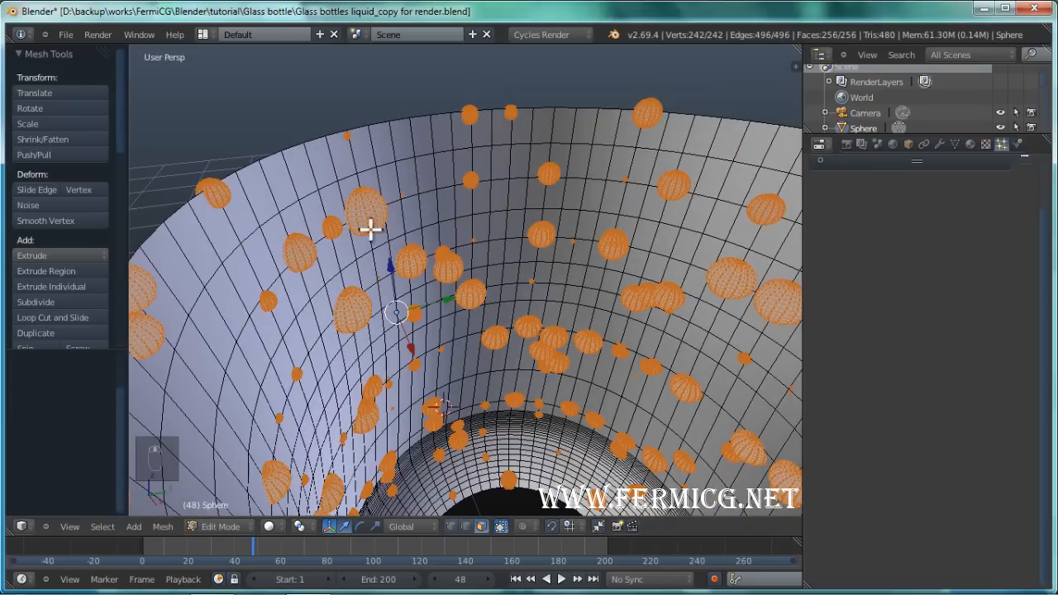
pyautogui.scroll(-4, 490, 329)
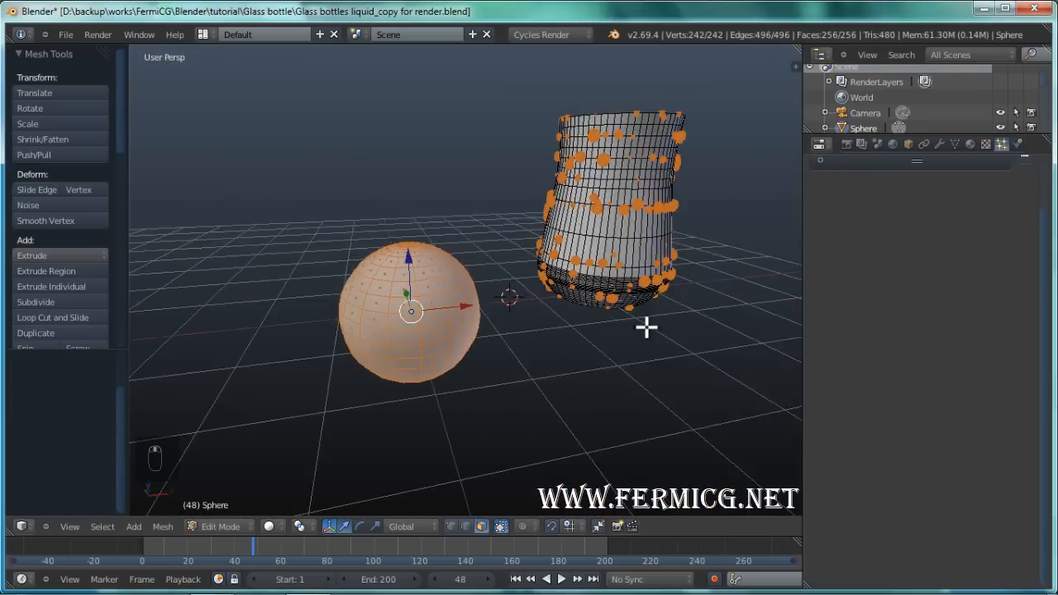
pyautogui.scroll(3, 588, 312)
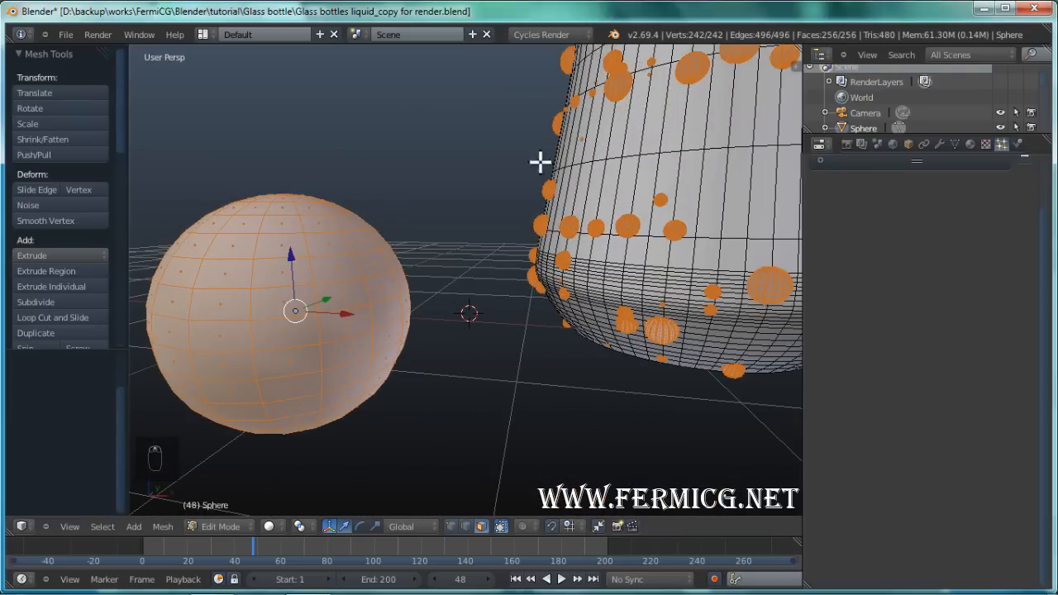
pyautogui.scroll(2, 579, 170)
pyautogui.scroll(-1, 451, 289)
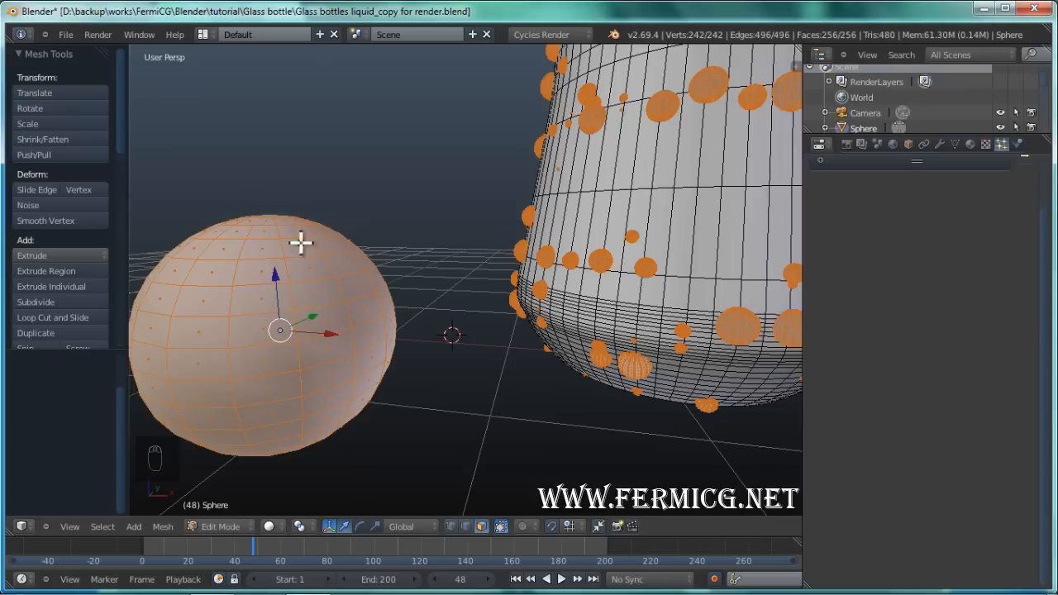
pyautogui.scroll(-3, 344, 349)
pyautogui.scroll(1, 374, 353)
pyautogui.keyDown('shift'); pyautogui.moveTo(362, 323); pyautogui.dragTo(442, 304, button='middle'); pyautogui.keyUp('shift')
pyautogui.scroll(2, 454, 331)
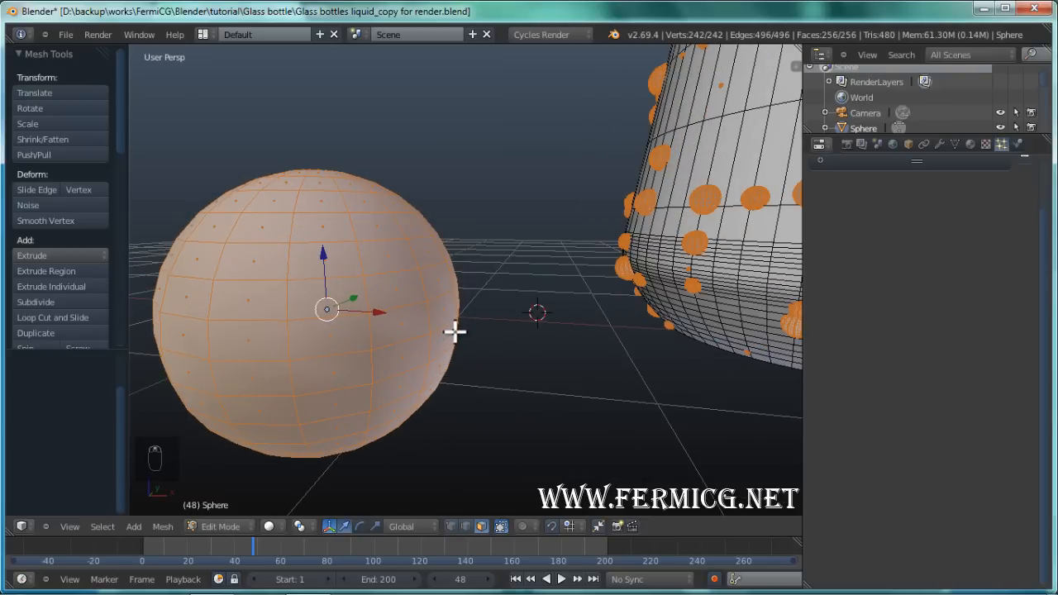
# Rotate the sphere's whole mesh 90° around the global X axis
pyautogui.scroll(-1, 454, 331)
pyautogui.keyDown('shift'); pyautogui.moveTo(470, 300); pyautogui.dragTo(484, 353, button='middle'); pyautogui.keyUp('shift')
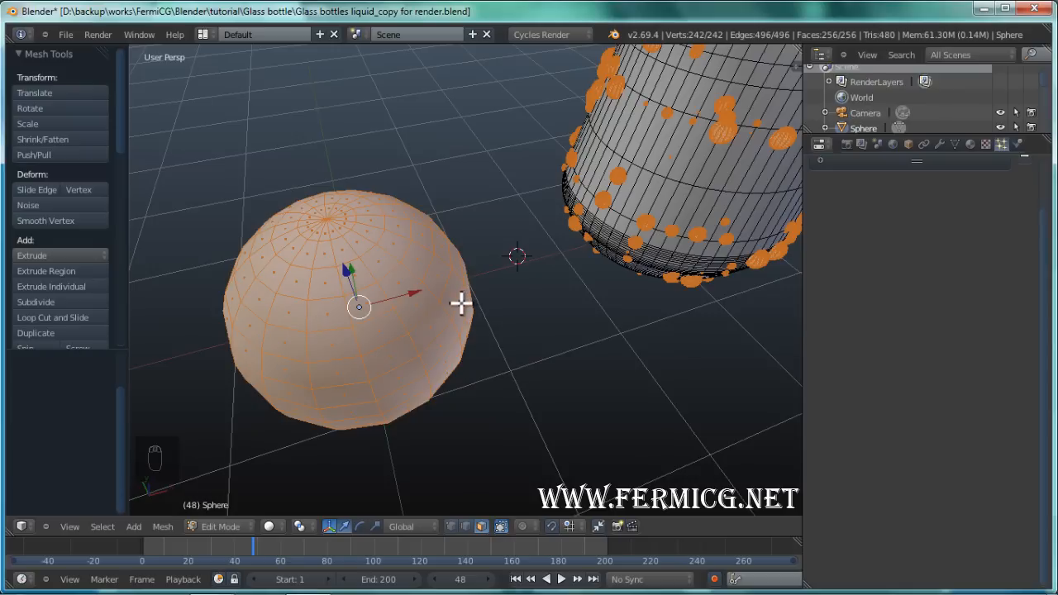
pyautogui.press('r')
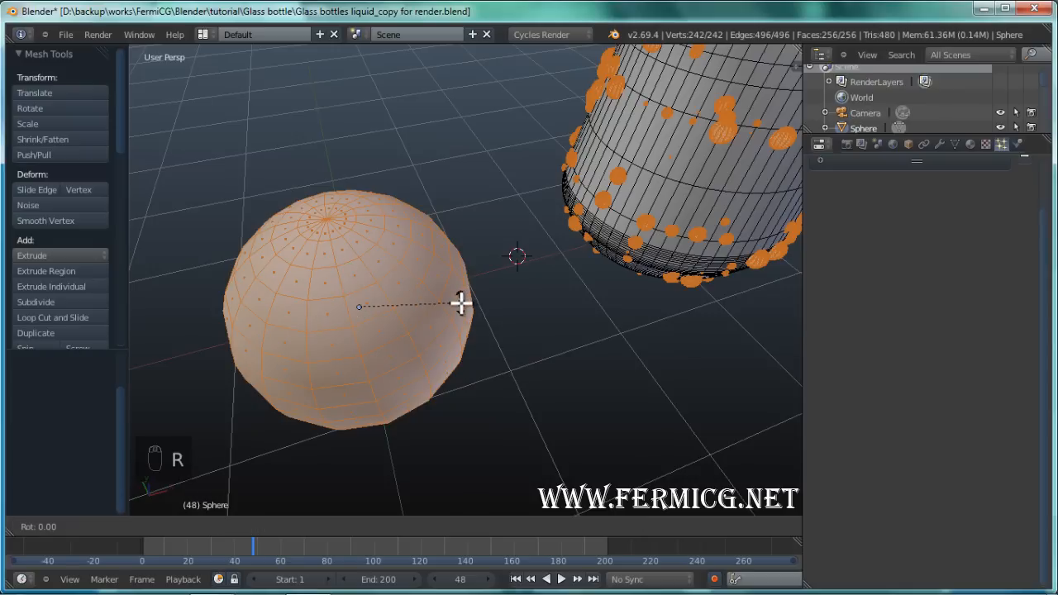
pyautogui.write('x90')
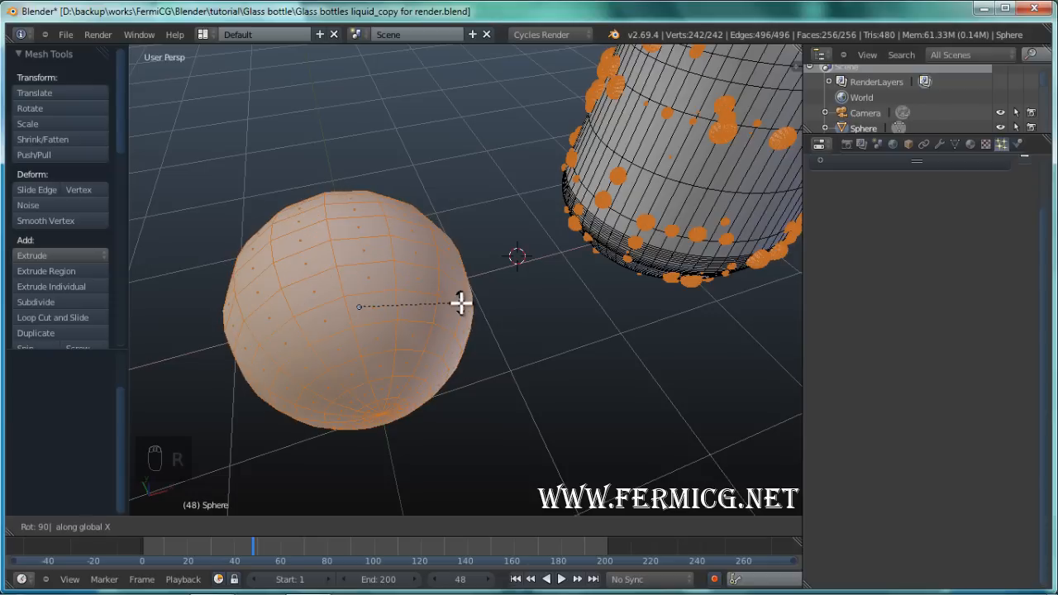
pyautogui.press('Return')
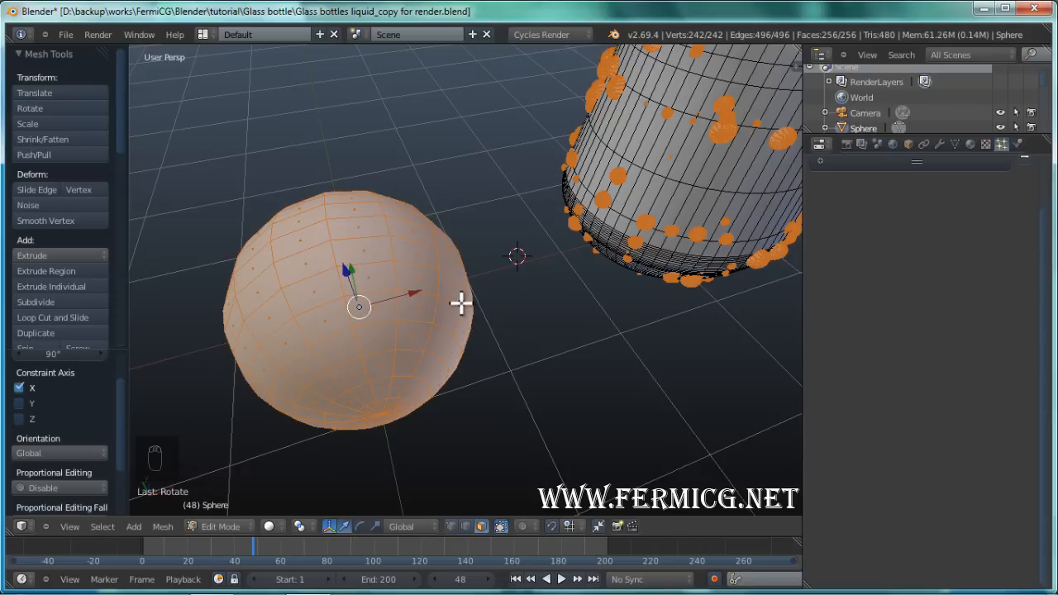
# Inspect from several angles how the rotated droplets' poles are oriented against the bottle wall
pyautogui.moveTo(461, 304); pyautogui.dragTo(465, 331, button='middle')
pyautogui.scroll(-3, 674, 334)
pyautogui.scroll(3, 608, 361)
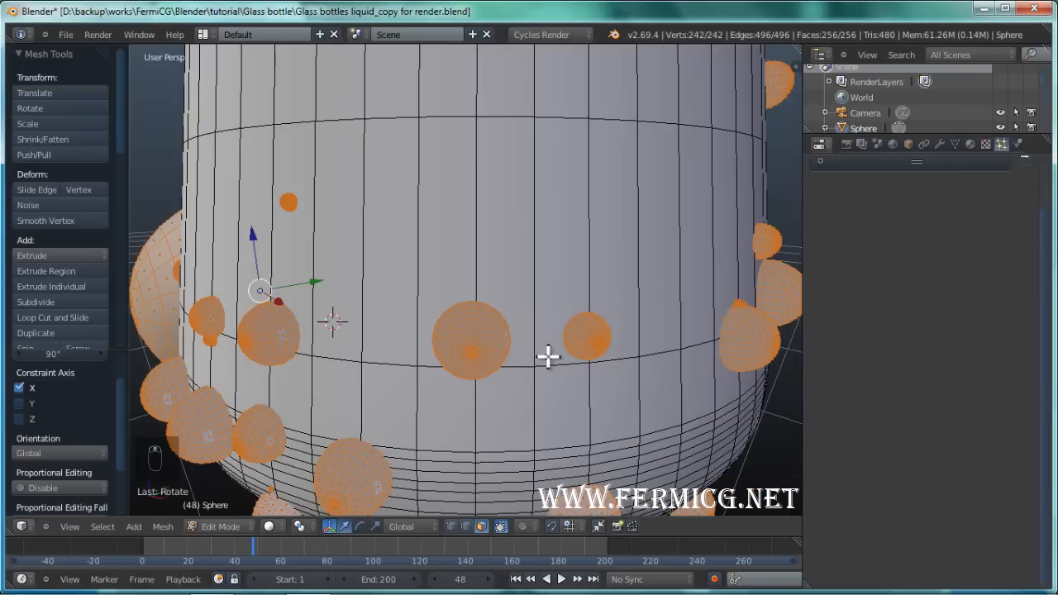
pyautogui.scroll(-4, 485, 348)
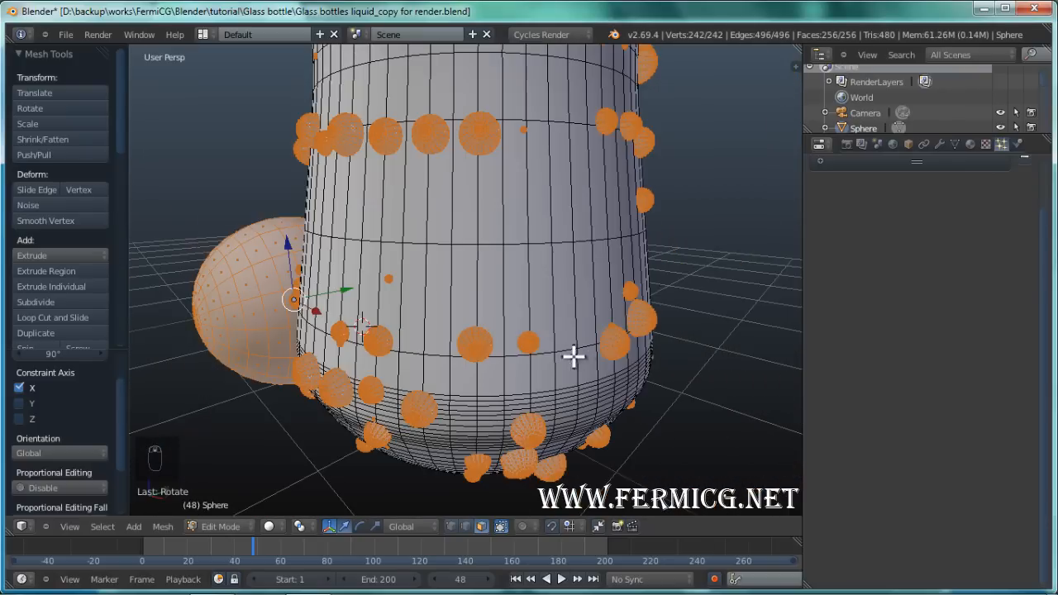
pyautogui.moveTo(572, 357)
pyautogui.mouseDown(button='middle')
pyautogui.moveTo(491, 360)
pyautogui.moveTo(565, 371)
pyautogui.mouseUp(button='middle')
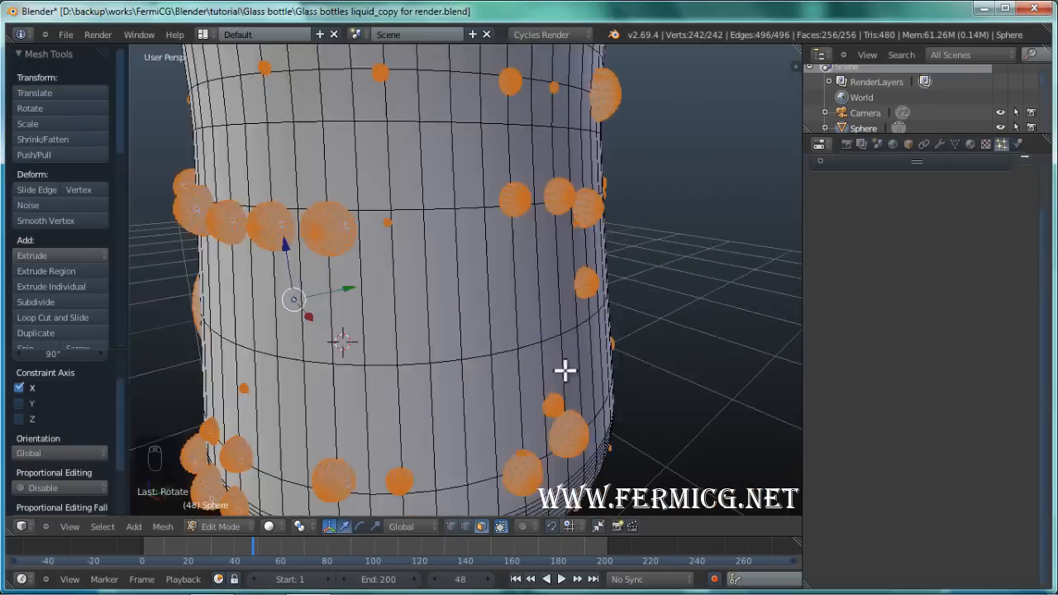
pyautogui.moveTo(449, 382); pyautogui.dragTo(402, 385, button='middle')
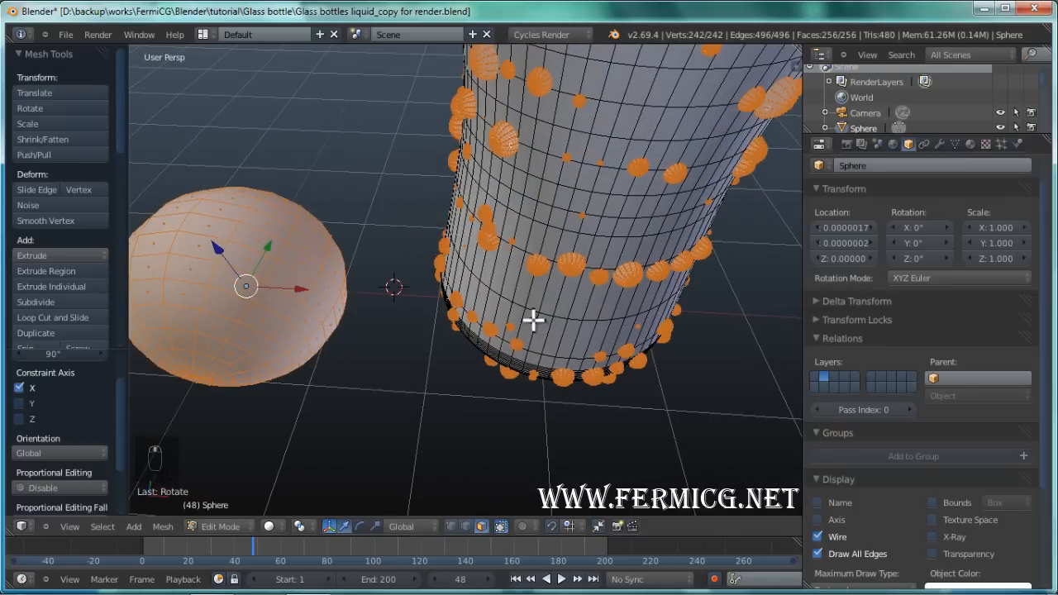
pyautogui.scroll(1, 536, 314)
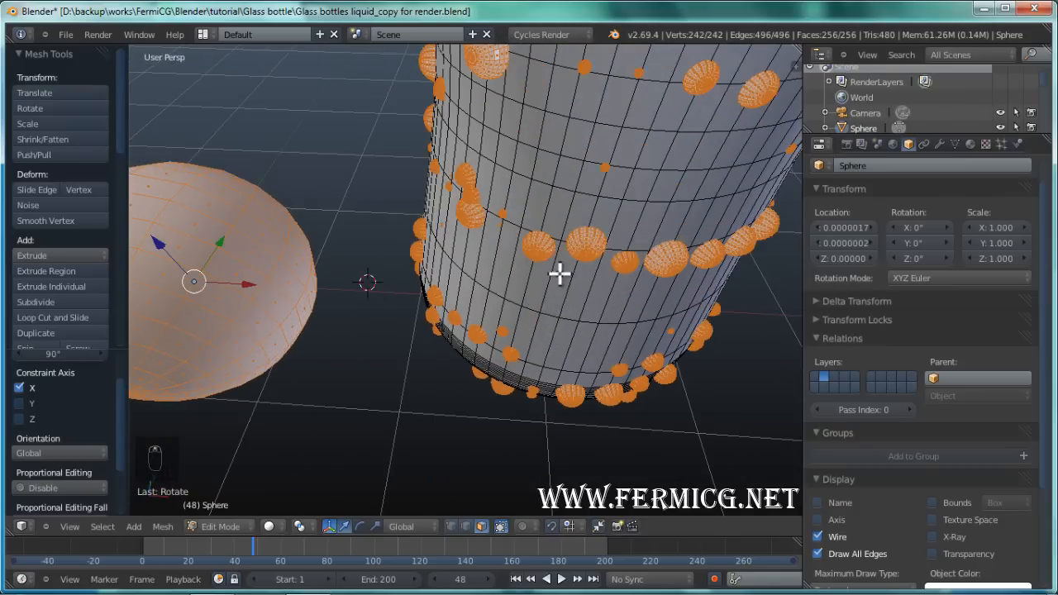
pyautogui.scroll(4, 562, 248)
pyautogui.scroll(-5, 369, 369)
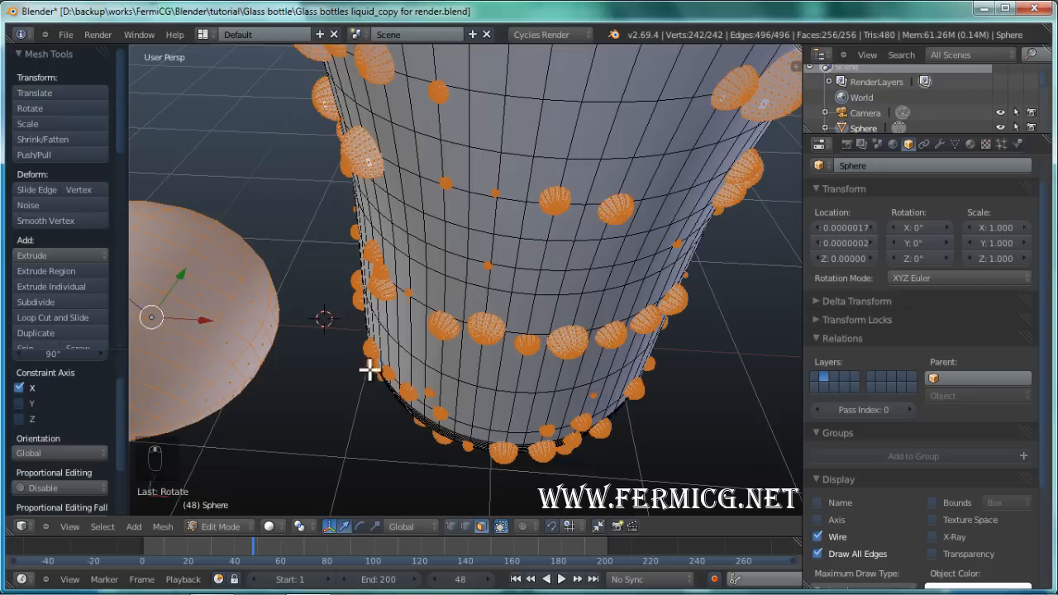
pyautogui.moveTo(369, 369); pyautogui.dragTo(488, 370, button='middle')
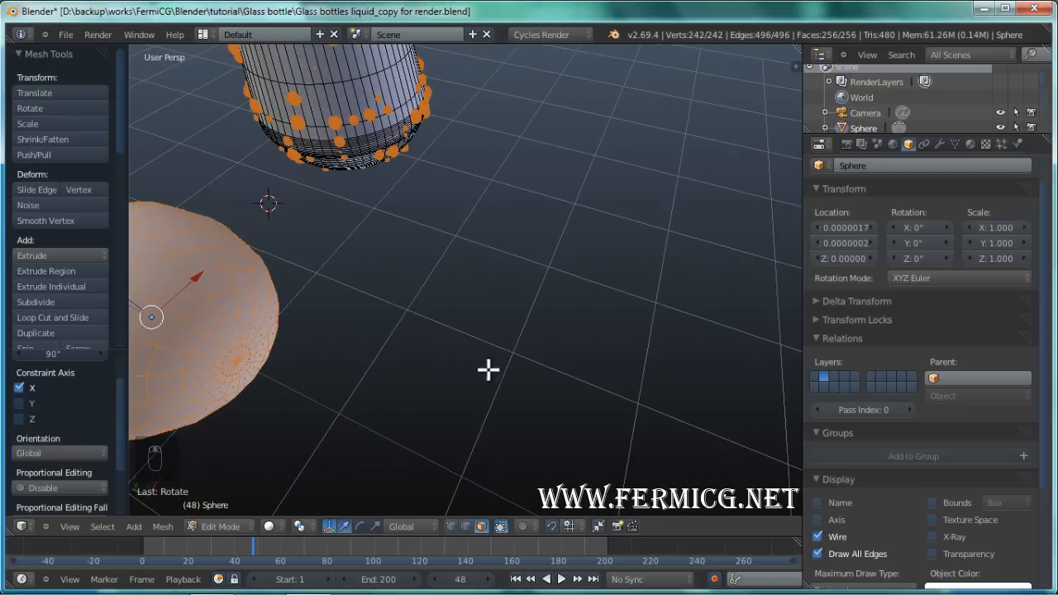
# Select the single pole vertex of the sphere in vertex select mode and enable proportional editing
pyautogui.keyDown('shift'); pyautogui.moveTo(427, 316); pyautogui.dragTo(613, 354, button='middle'); pyautogui.keyUp('shift')
pyautogui.moveTo(451, 353); pyautogui.dragTo(562, 338, button='middle')
pyautogui.moveTo(384, 418); pyautogui.dragTo(507, 444, button='middle')
pyautogui.click(452, 525)
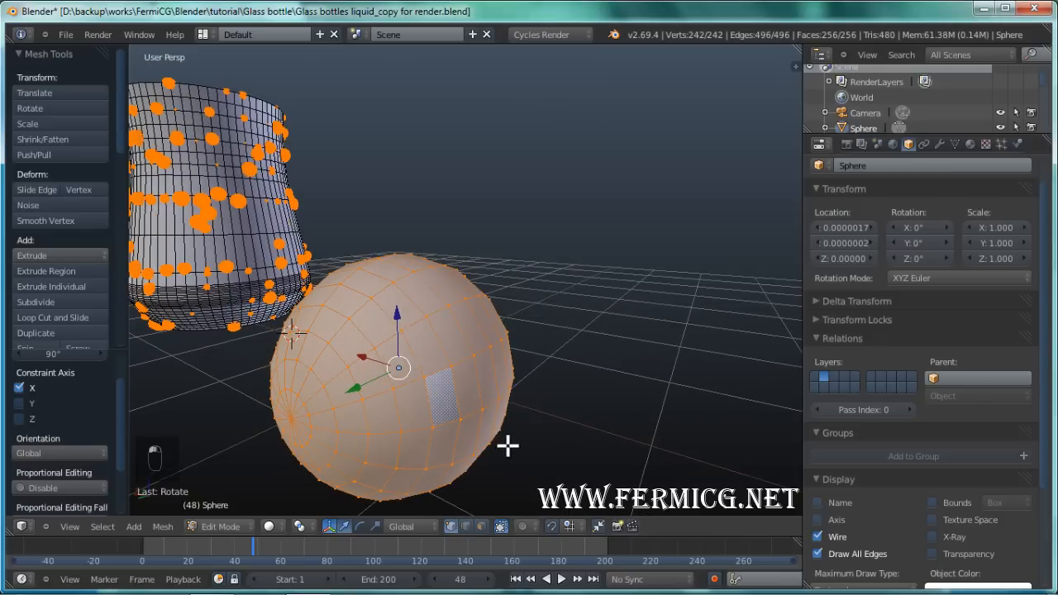
pyautogui.rightClick(293, 420)
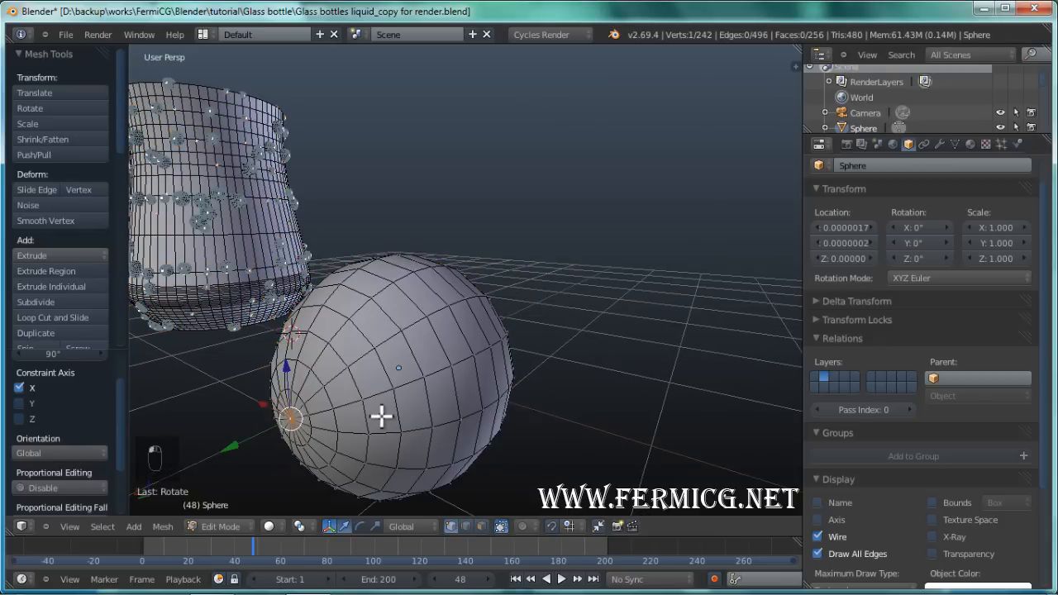
pyautogui.click(523, 525)
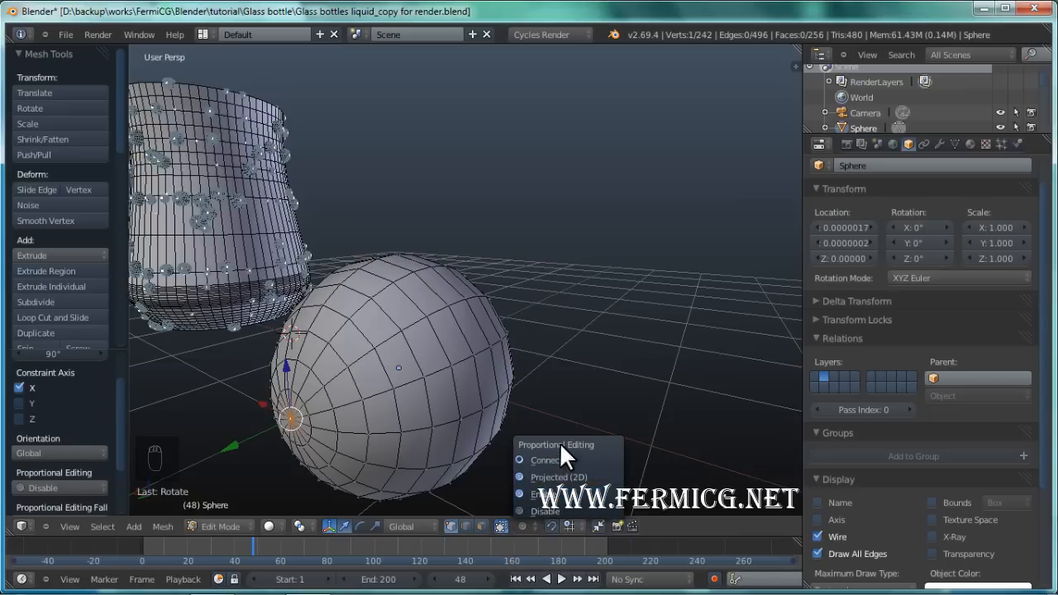
pyautogui.click(541, 493)
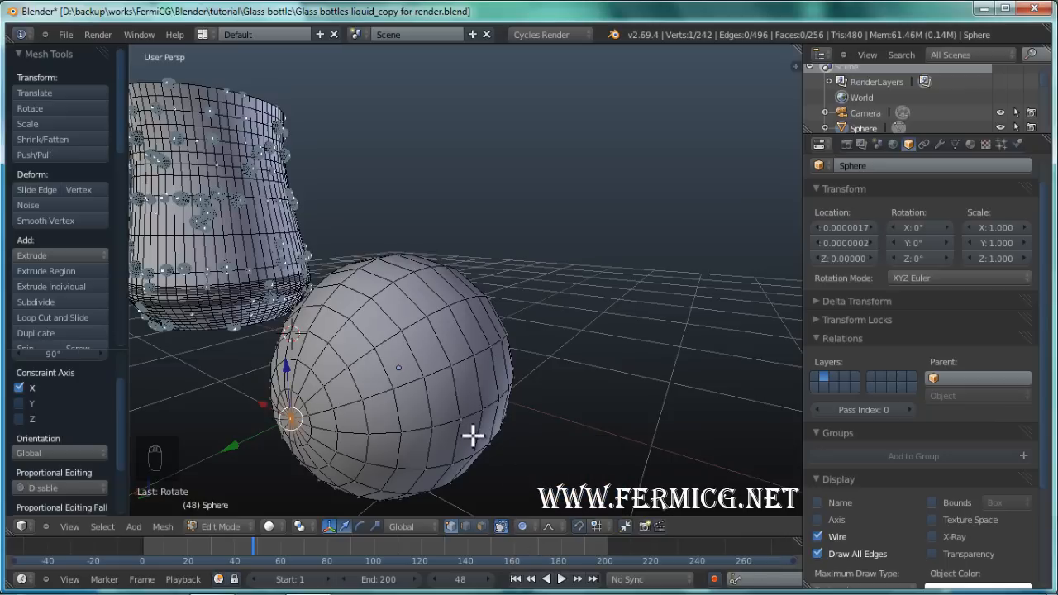
# Try pushing the pole vertex inward while enlarging the proportional falloff size to 1.46, then undo the move
pyautogui.moveTo(473, 435); pyautogui.dragTo(228, 441, button='middle')
pyautogui.press('g')
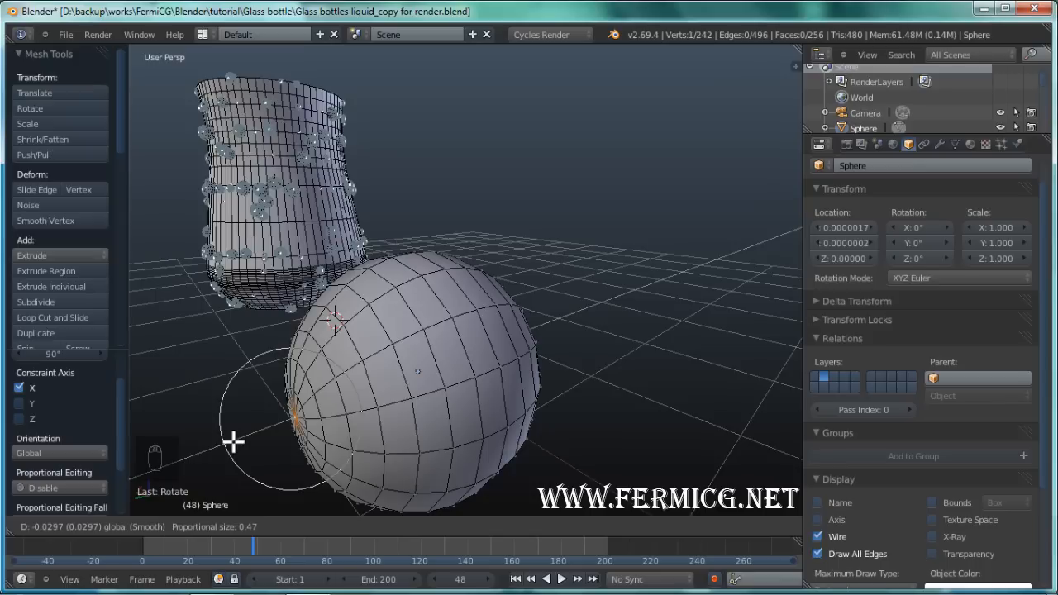
pyautogui.scroll(3, 234, 442)
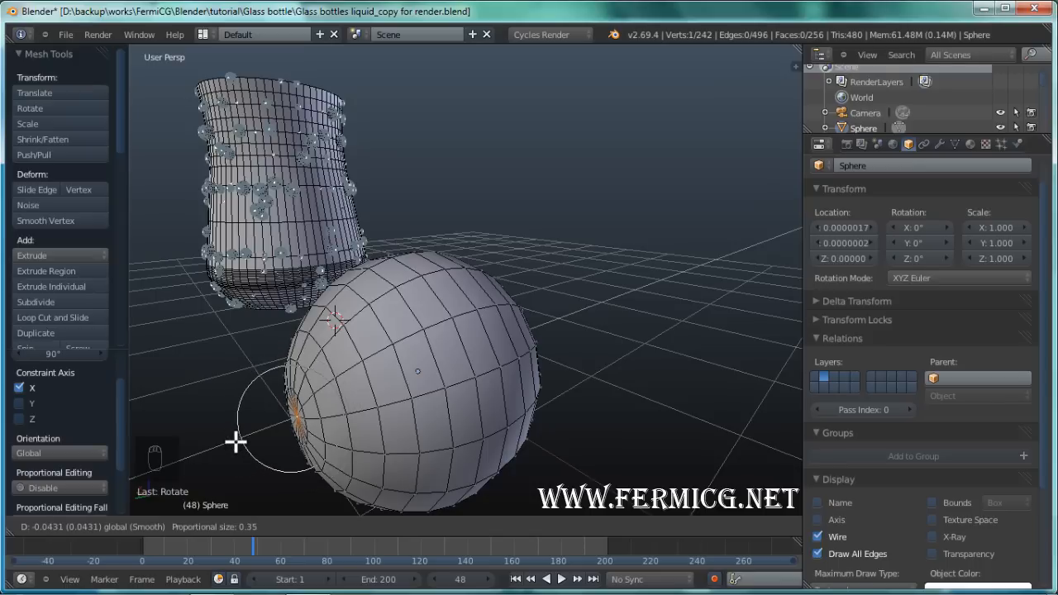
pyautogui.scroll(-9, 236, 443)
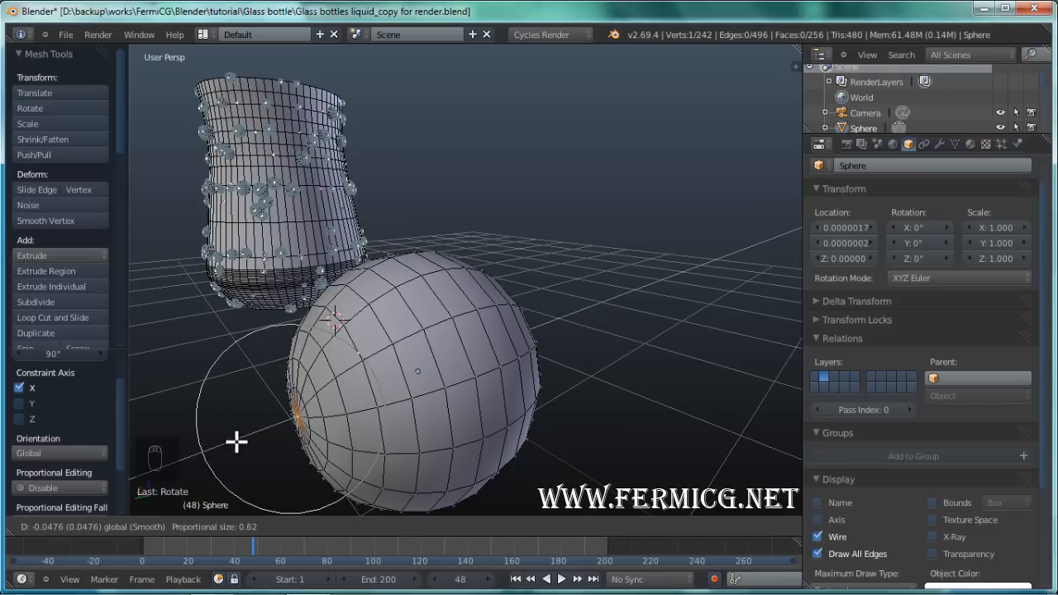
pyautogui.scroll(-2, 236, 442)
pyautogui.scroll(-2, 236, 442)
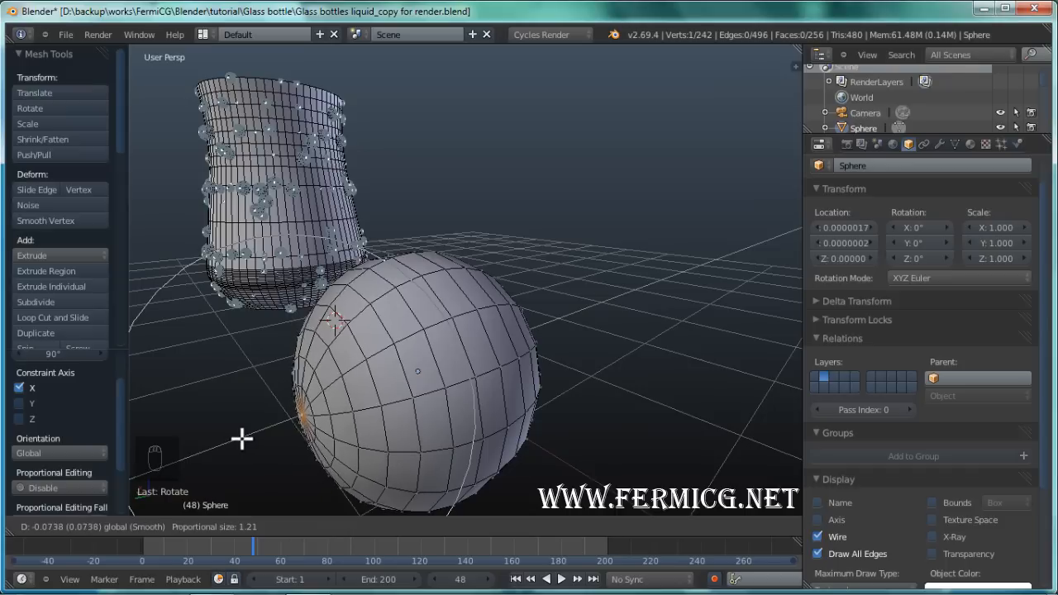
pyautogui.scroll(-5, 272, 439)
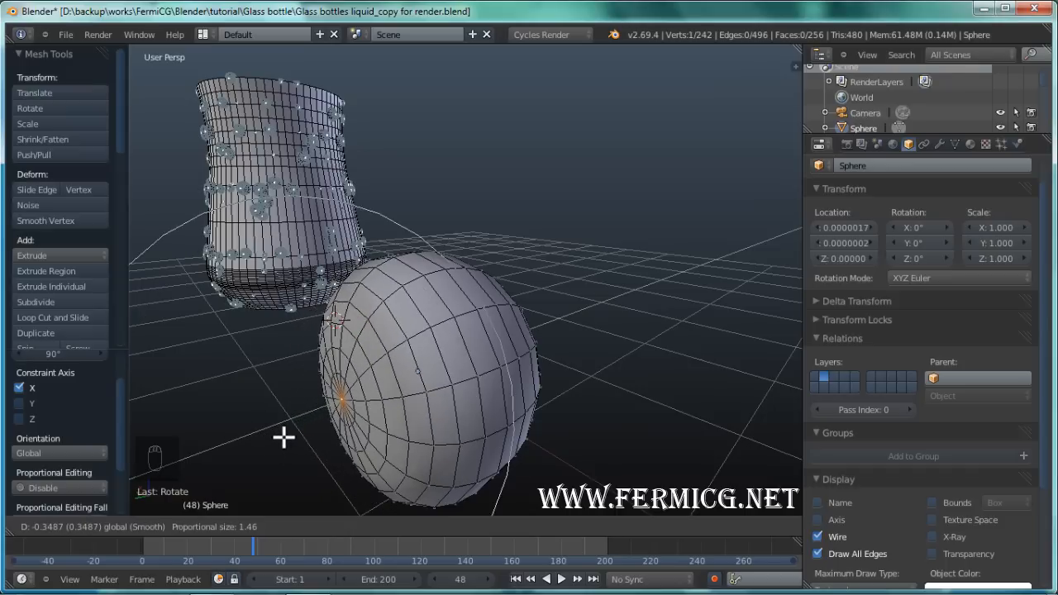
pyautogui.scroll(3, 284, 439)
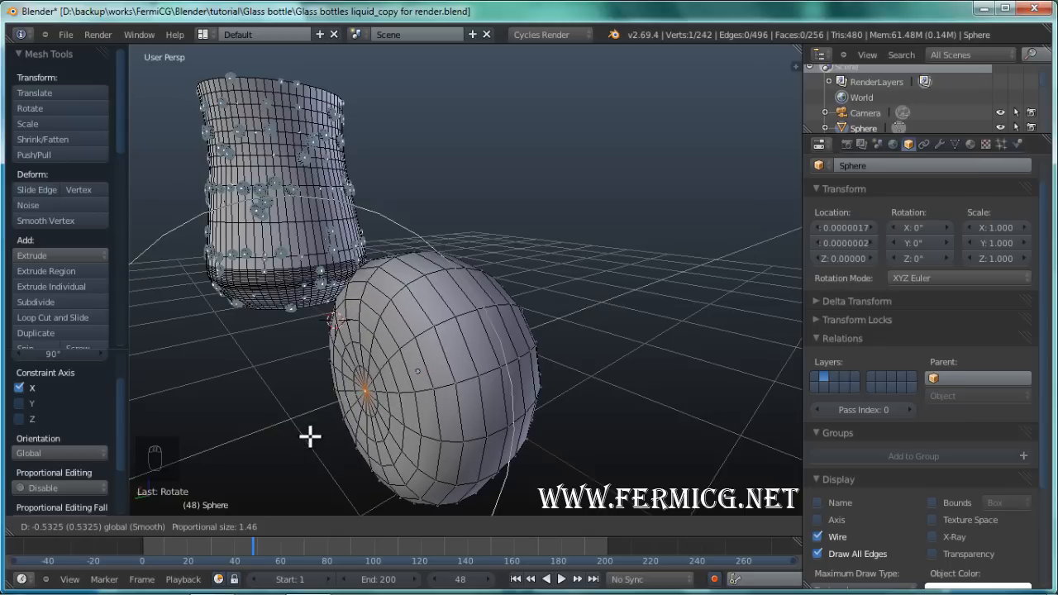
pyautogui.press('1')
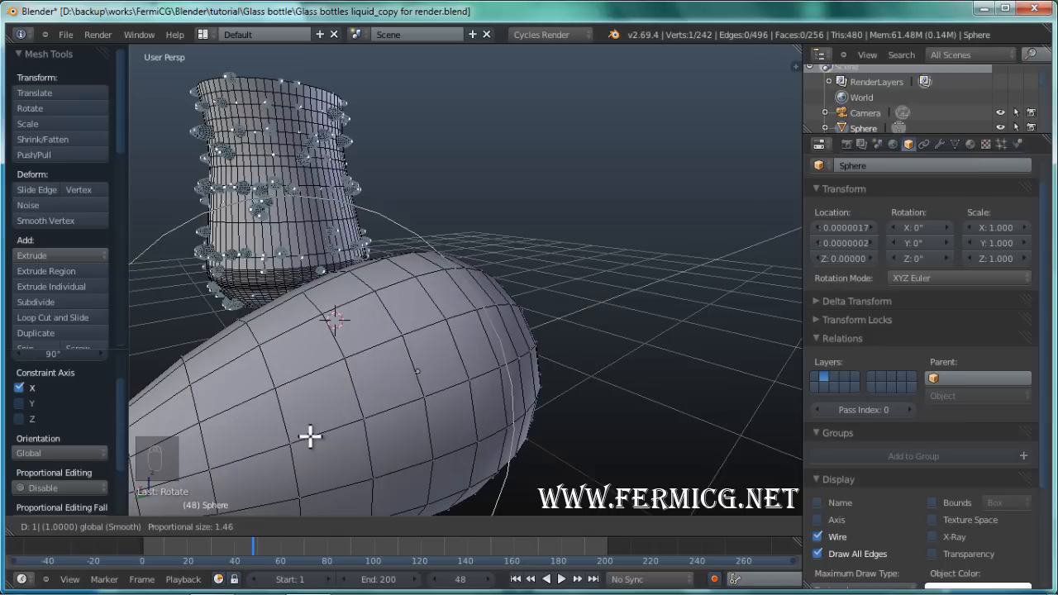
pyautogui.click(310, 437)
pyautogui.hotkey('ctrl', 'z')
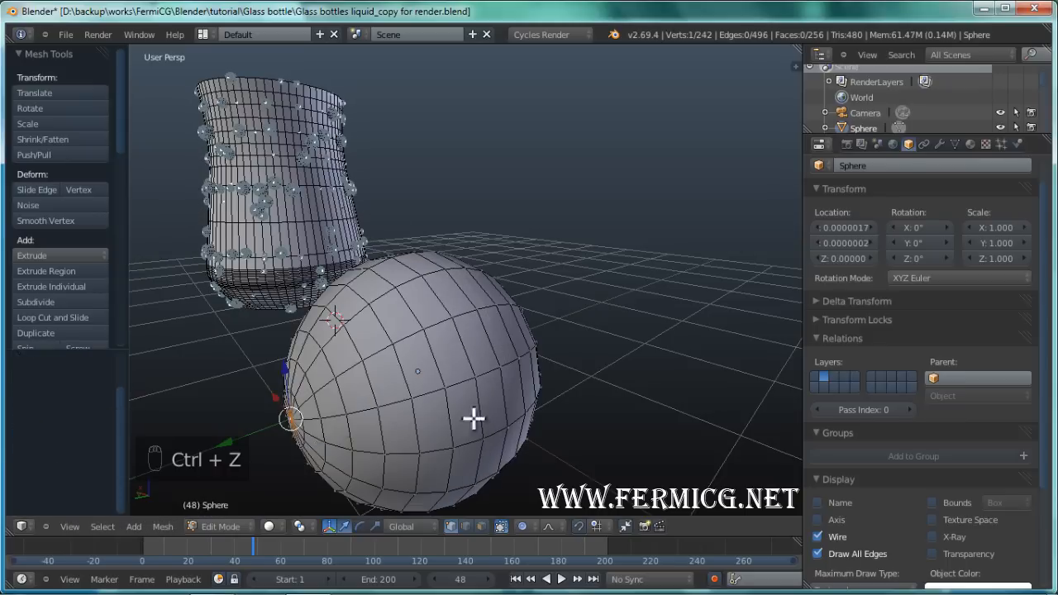
# Flatten one side of the sphere by moving its pole vertex -0.891 along Y and then 0.289 back along Y
pyautogui.press('KP_1')
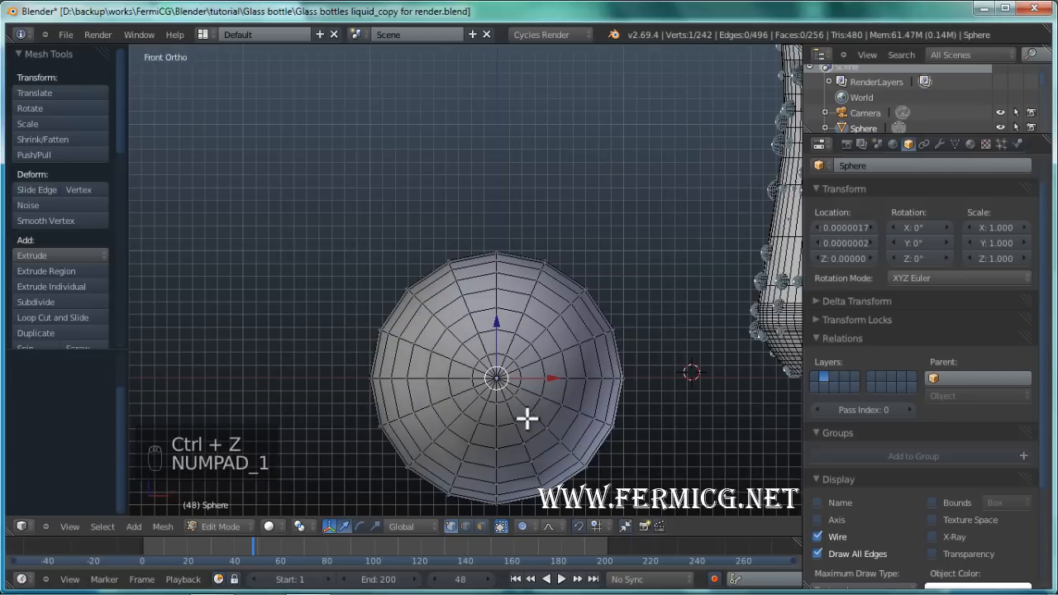
pyautogui.press('KP_2')
pyautogui.press('KP_3')
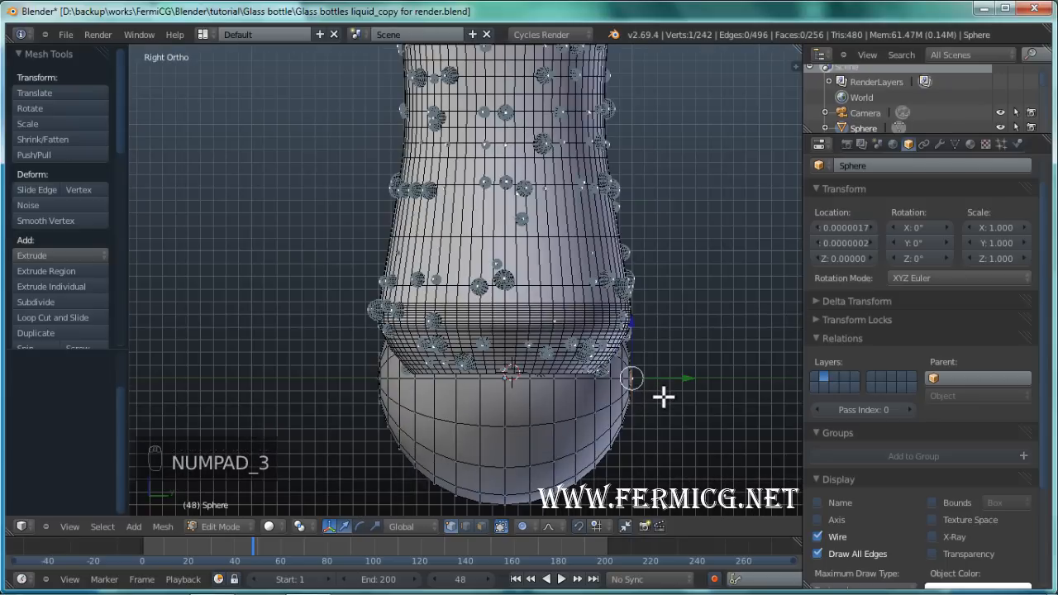
pyautogui.scroll(2, 663, 397)
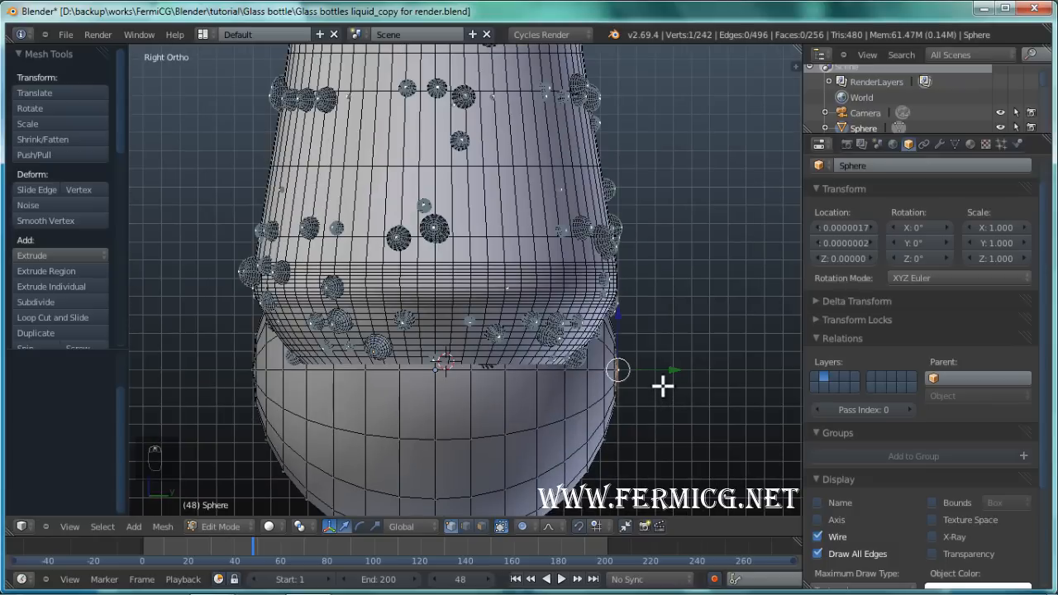
pyautogui.moveTo(672, 374); pyautogui.dragTo(671, 372)
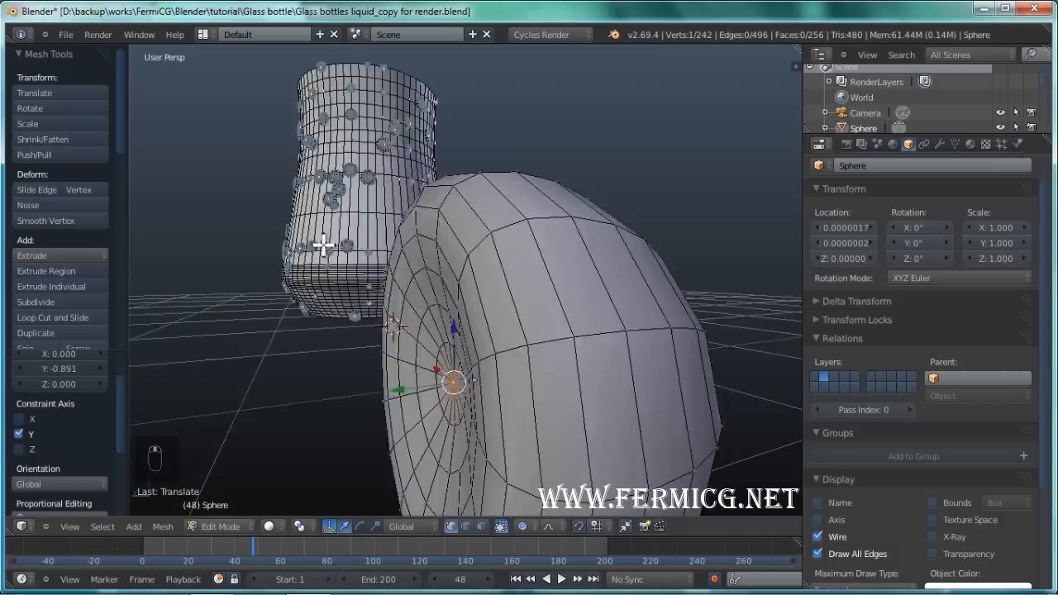
pyautogui.moveTo(323, 244); pyautogui.dragTo(348, 361, button='middle')
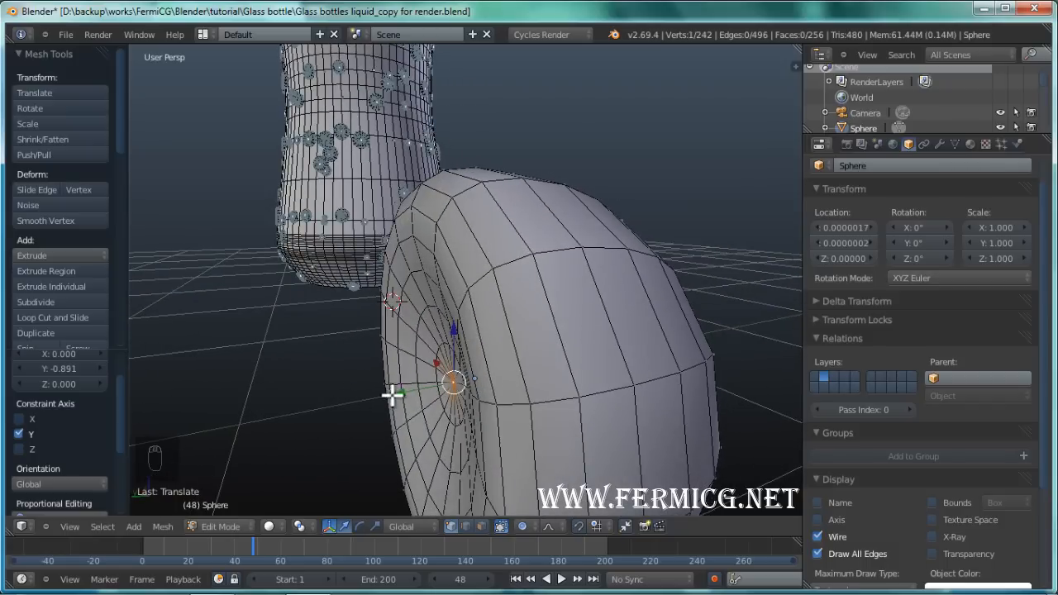
pyautogui.moveTo(393, 395); pyautogui.dragTo(344, 403)
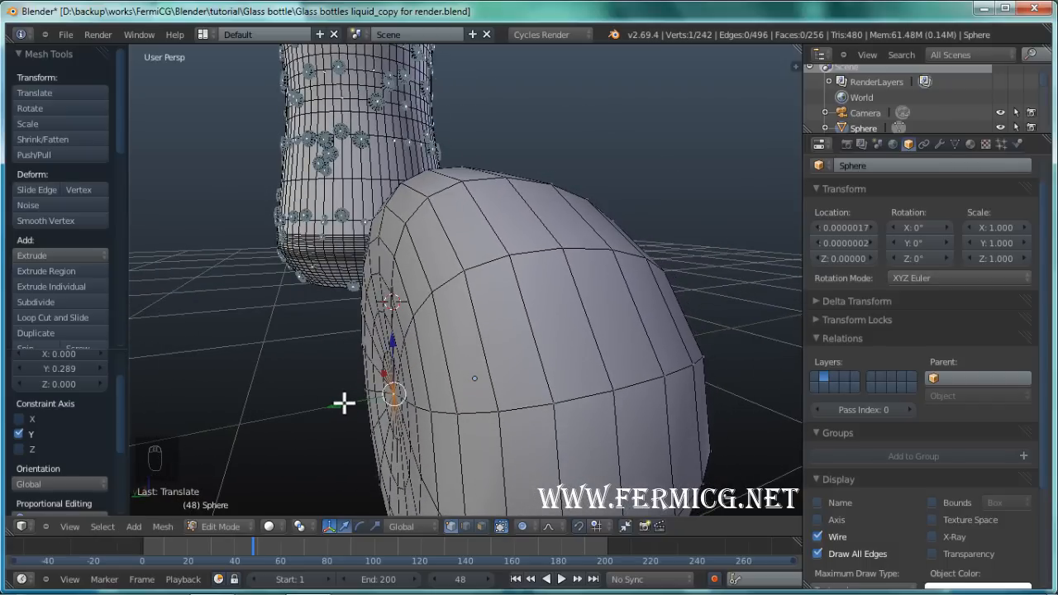
# Rotate the whole flattened sphere mesh 180° around the global X axis
pyautogui.scroll(-2, 344, 403)
pyautogui.moveTo(585, 272); pyautogui.dragTo(495, 359, button='middle')
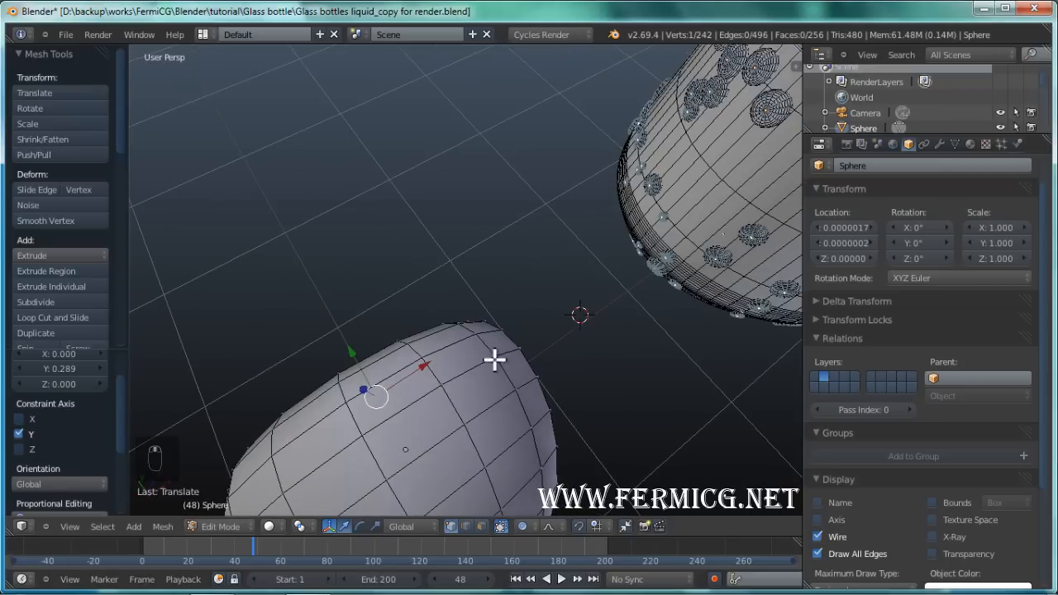
pyautogui.moveTo(560, 295); pyautogui.dragTo(477, 347, button='middle')
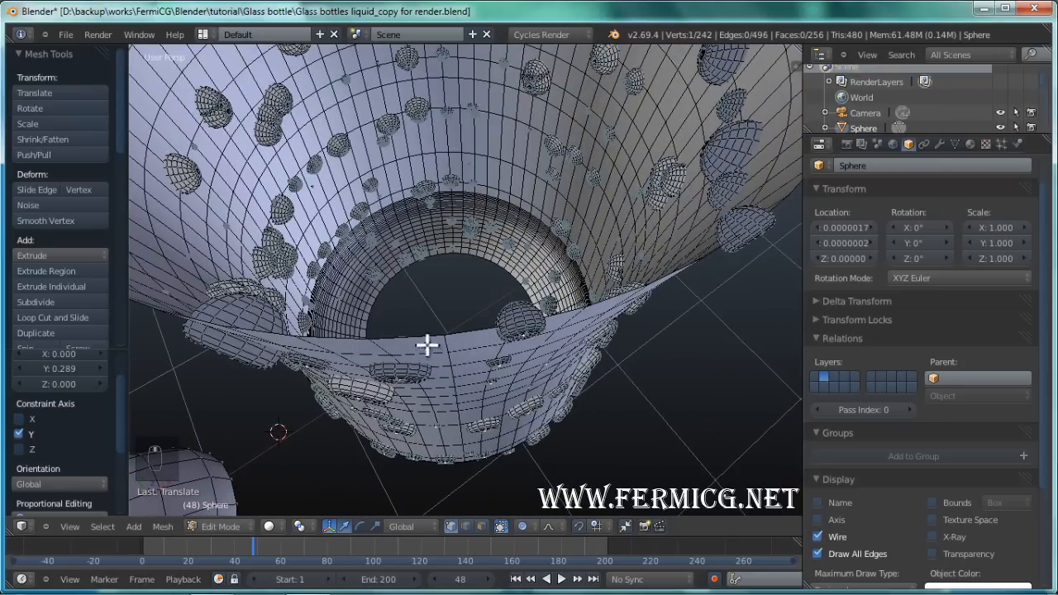
pyautogui.moveTo(545, 332); pyautogui.dragTo(444, 388, button='middle')
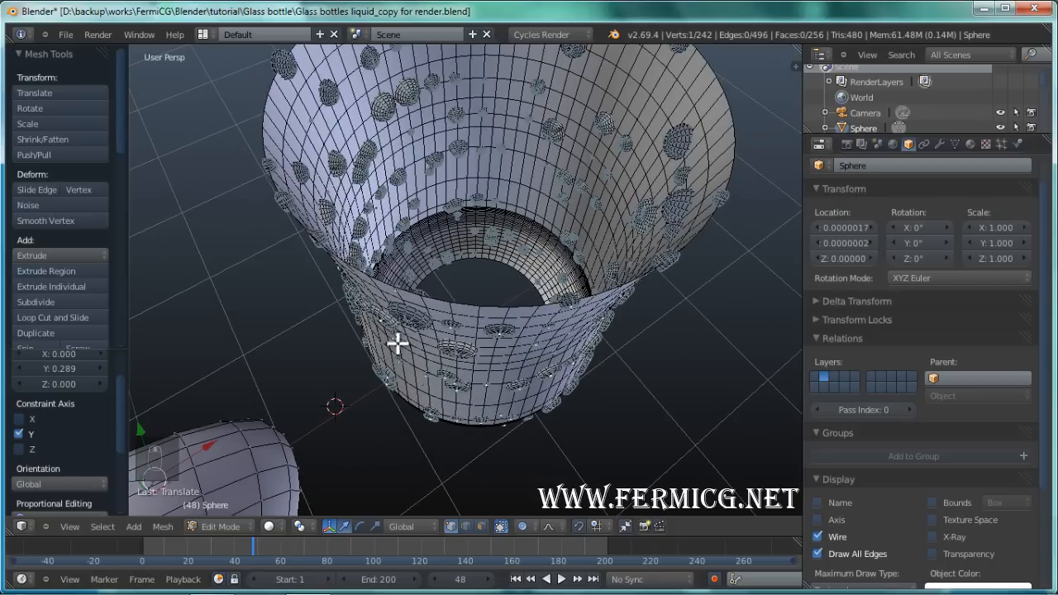
pyautogui.moveTo(397, 345); pyautogui.dragTo(453, 368, button='middle')
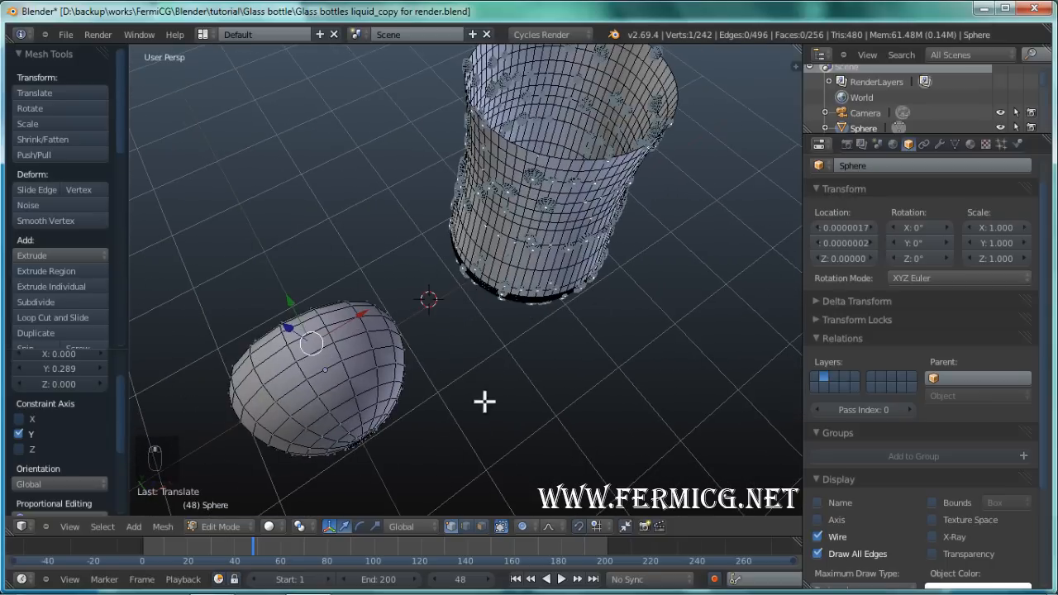
pyautogui.moveTo(485, 402); pyautogui.dragTo(437, 369, button='middle')
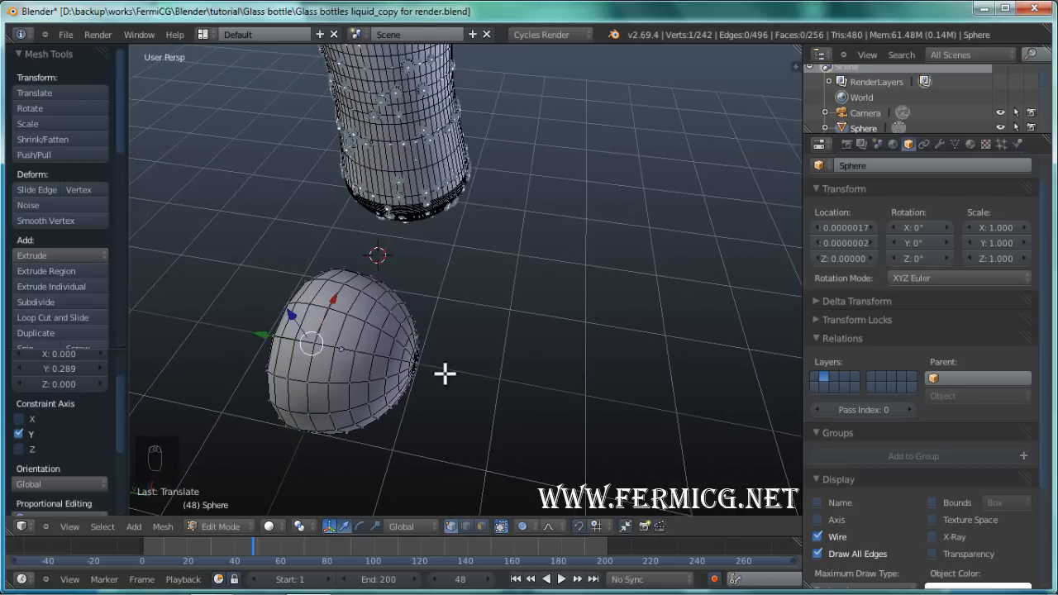
pyautogui.press('a')
pyautogui.press('a')
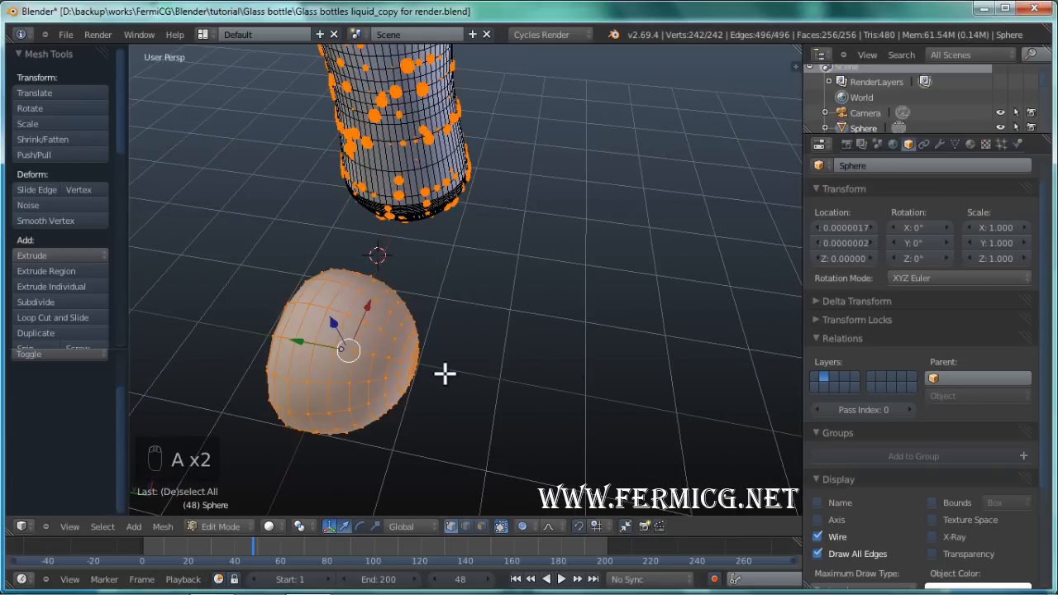
pyautogui.hotkey('ctrl', 'z')
pyautogui.press('r')
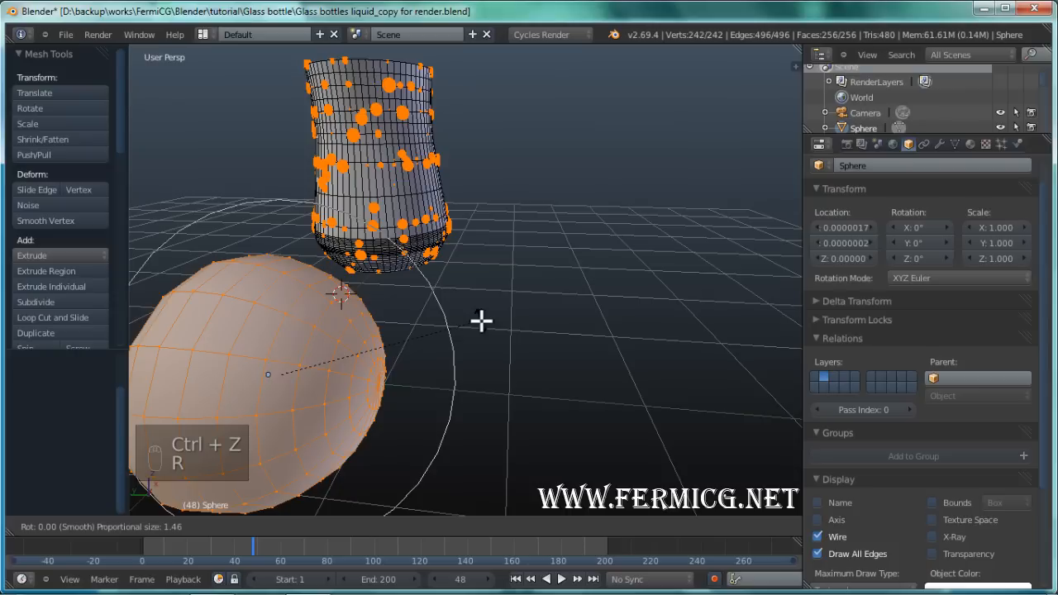
pyautogui.write('x180')
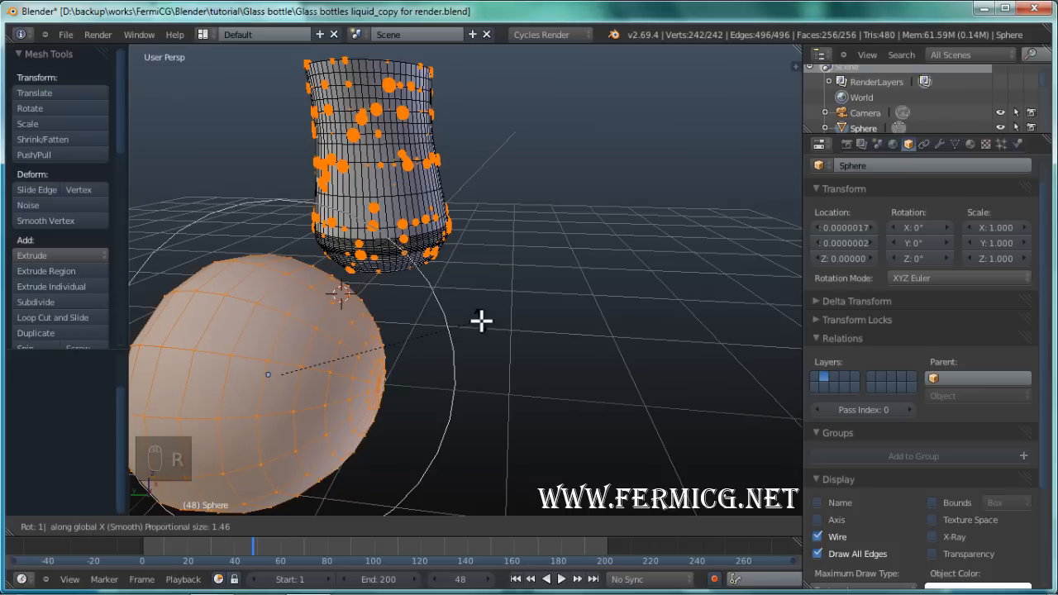
pyautogui.press('Return')
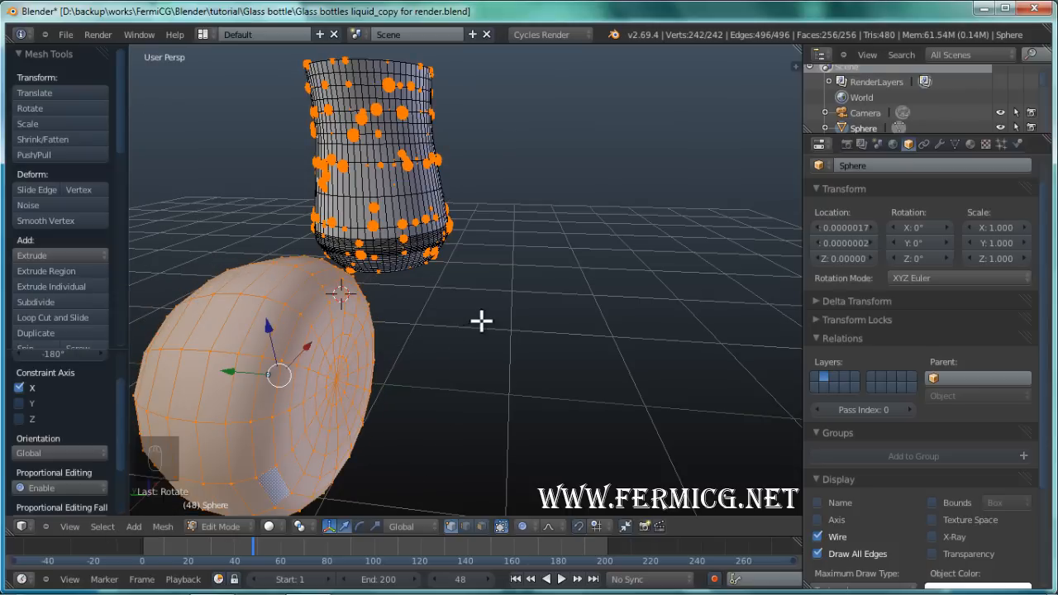
# Inspect inside and outside the bottle how the flat sides of the rotated droplets sit against the wall
pyautogui.keyDown('alt'); pyautogui.moveTo(467, 322); pyautogui.dragTo(493, 258, button='middle'); pyautogui.keyUp('alt')
pyautogui.scroll(1, 496, 248)
pyautogui.scroll(1, 541, 309)
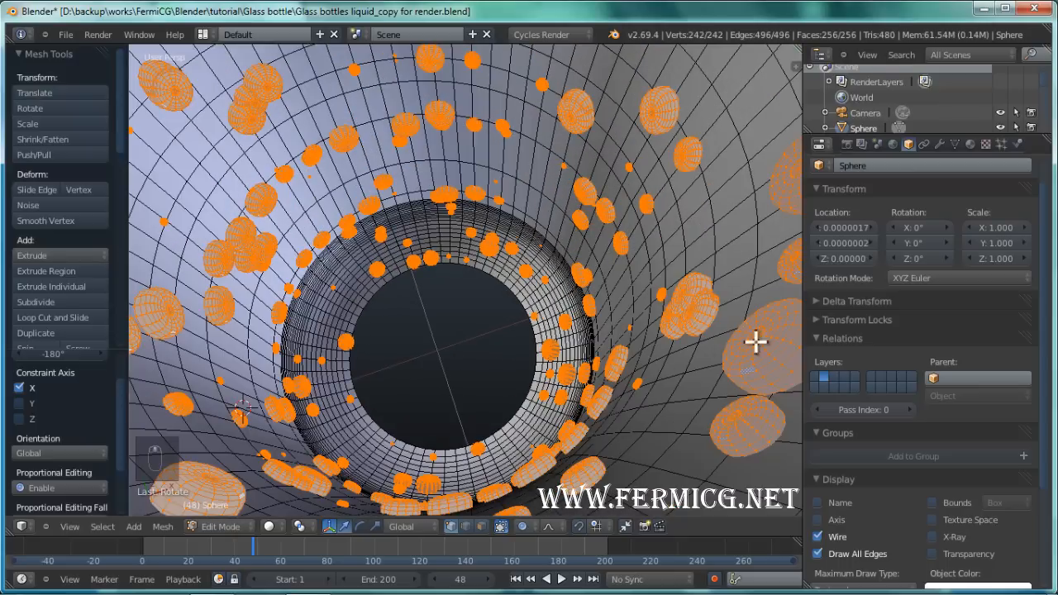
pyautogui.scroll(-2, 558, 285)
pyautogui.moveTo(555, 331); pyautogui.dragTo(543, 248, button='middle')
pyautogui.scroll(-3, 544, 248)
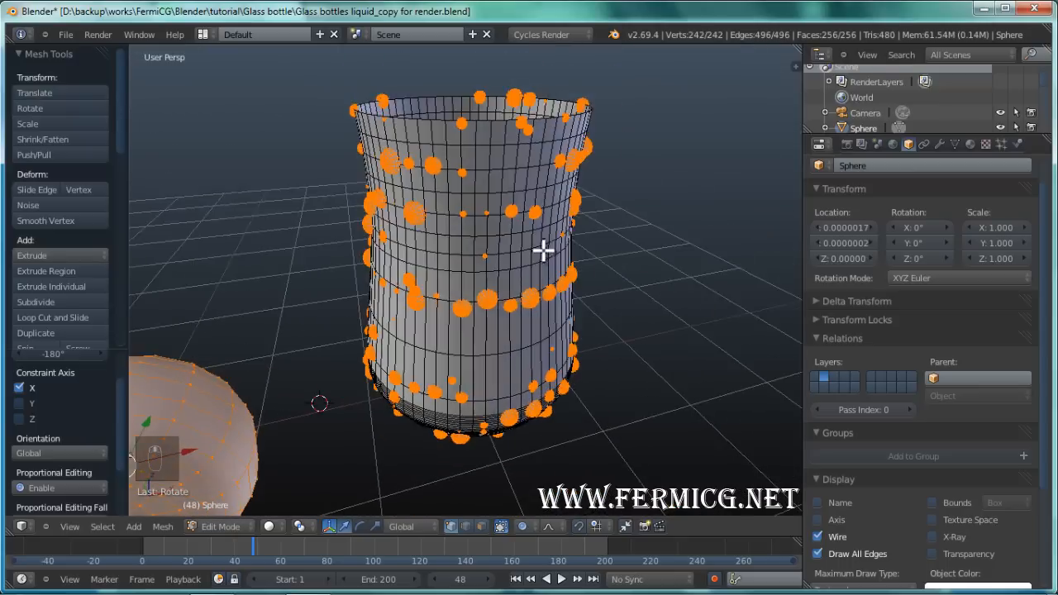
pyautogui.scroll(5, 455, 241)
pyautogui.scroll(1, 450, 242)
pyautogui.moveTo(447, 239); pyautogui.dragTo(531, 303, button='middle')
pyautogui.scroll(-5, 489, 223)
pyautogui.scroll(1, 488, 223)
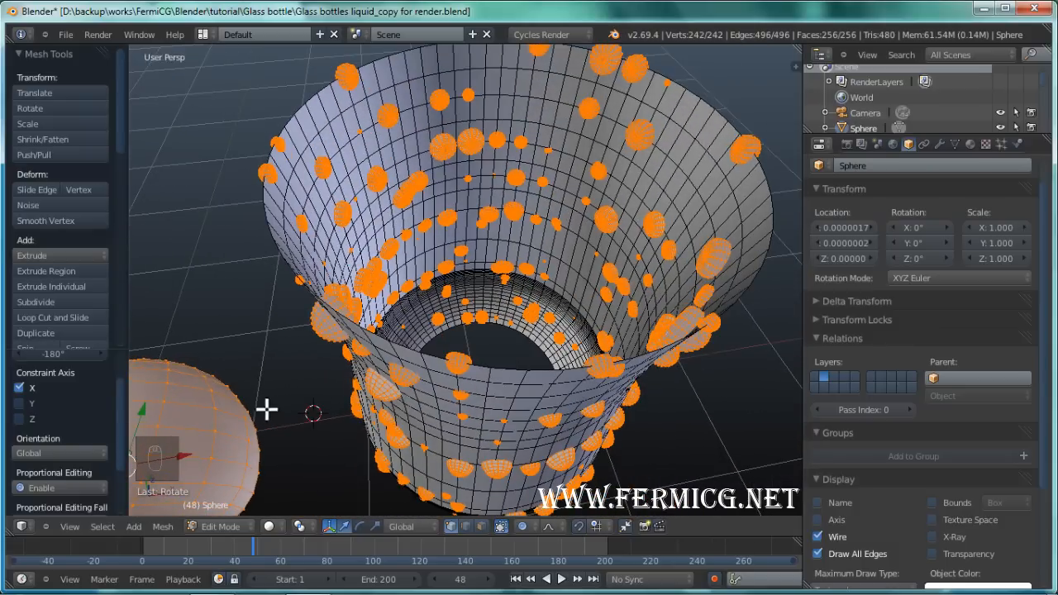
pyautogui.scroll(1, 302, 349)
pyautogui.moveTo(302, 349); pyautogui.dragTo(425, 295, button='middle')
pyautogui.moveTo(364, 444); pyautogui.dragTo(365, 257, button='middle')
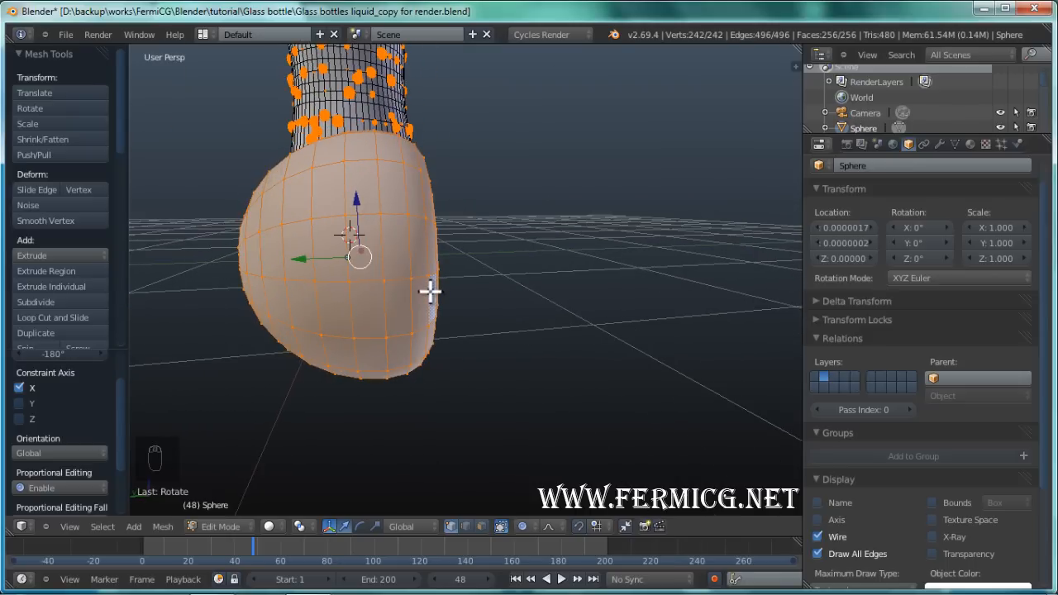
# Place the 3D cursor on the droplet mesh's flat side in the right orthographic view and return to Object Mode
pyautogui.press('KP_3')
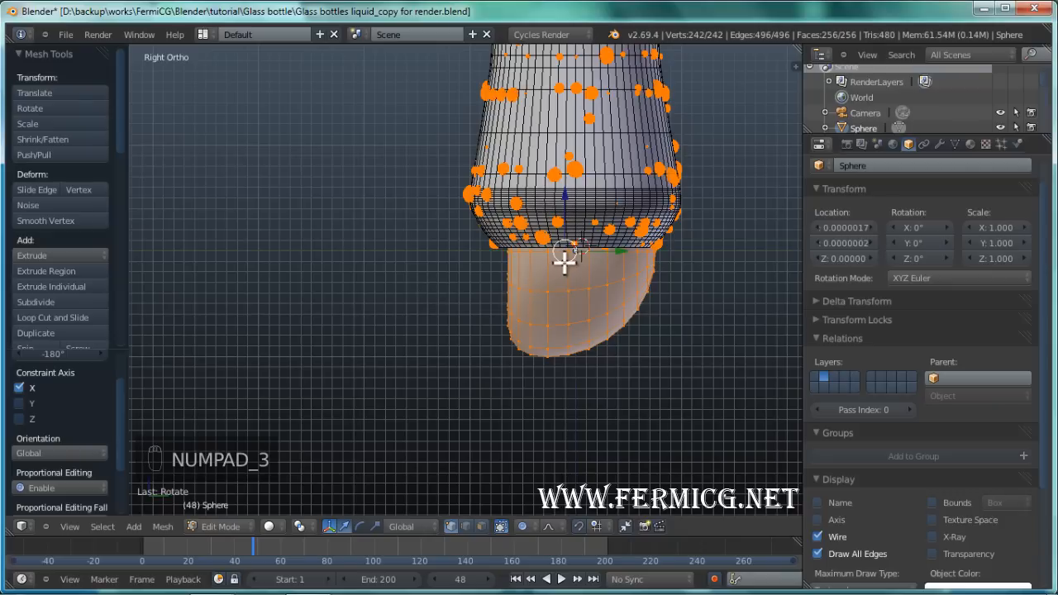
pyautogui.scroll(1, 568, 245)
pyautogui.scroll(4, 569, 245)
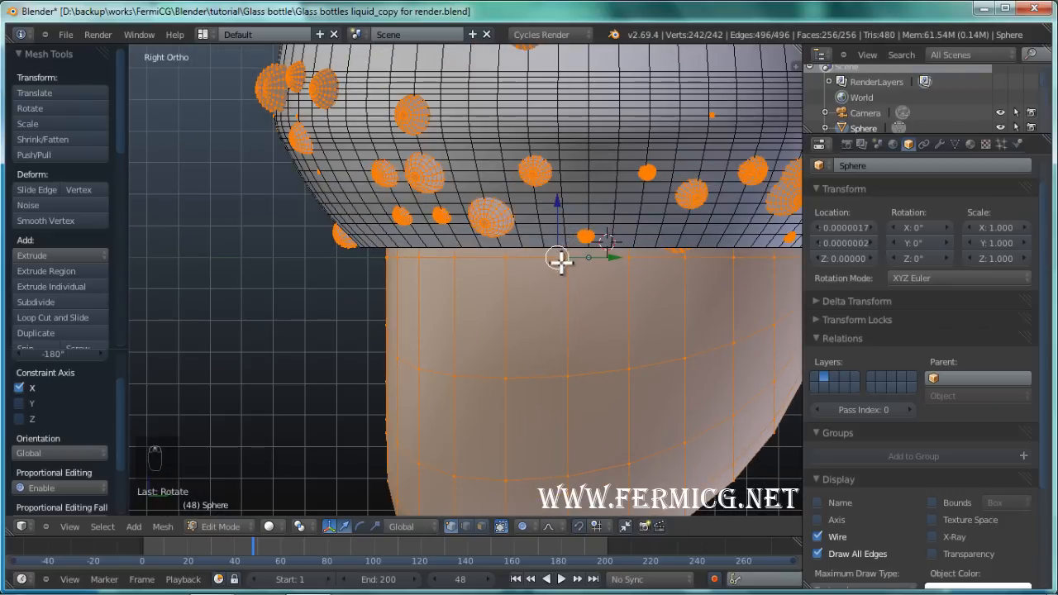
pyautogui.scroll(-2, 564, 253)
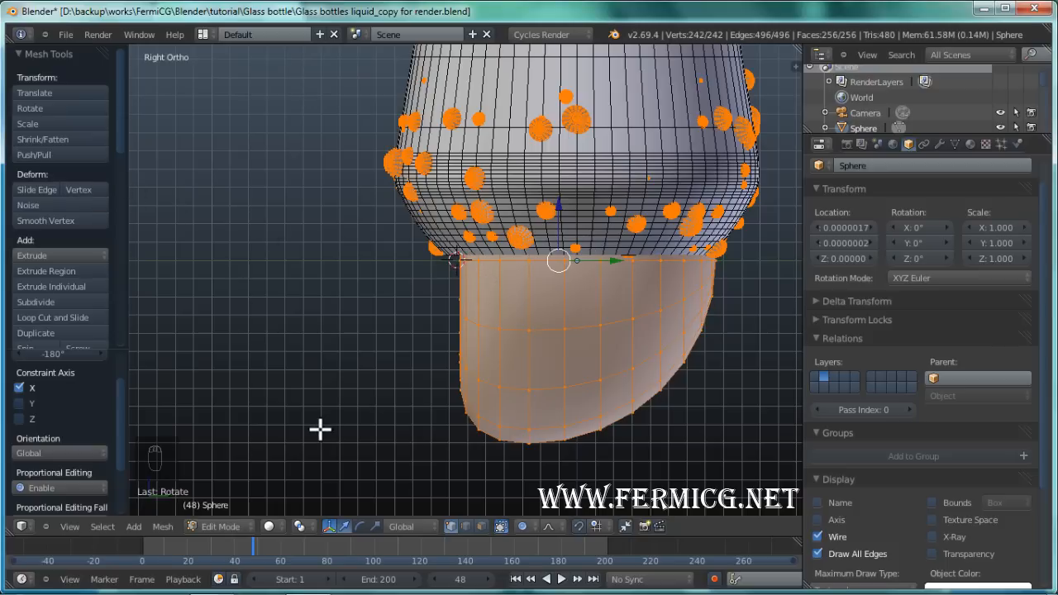
pyautogui.press('Tab')
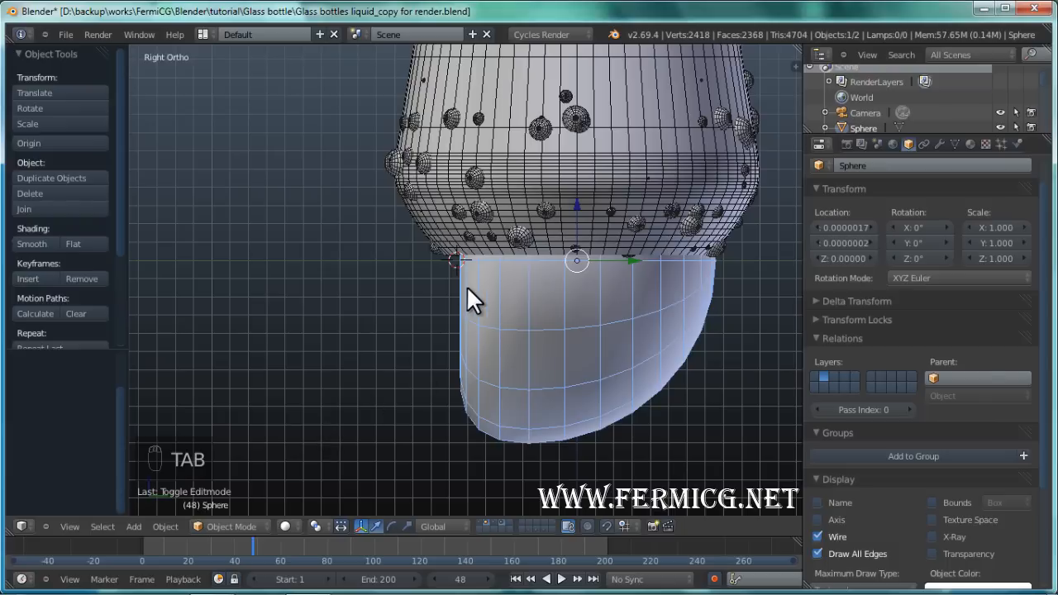
# Set the flattened sphere's origin to the 3D cursor and check its placement in perspective
pyautogui.click(61, 138)
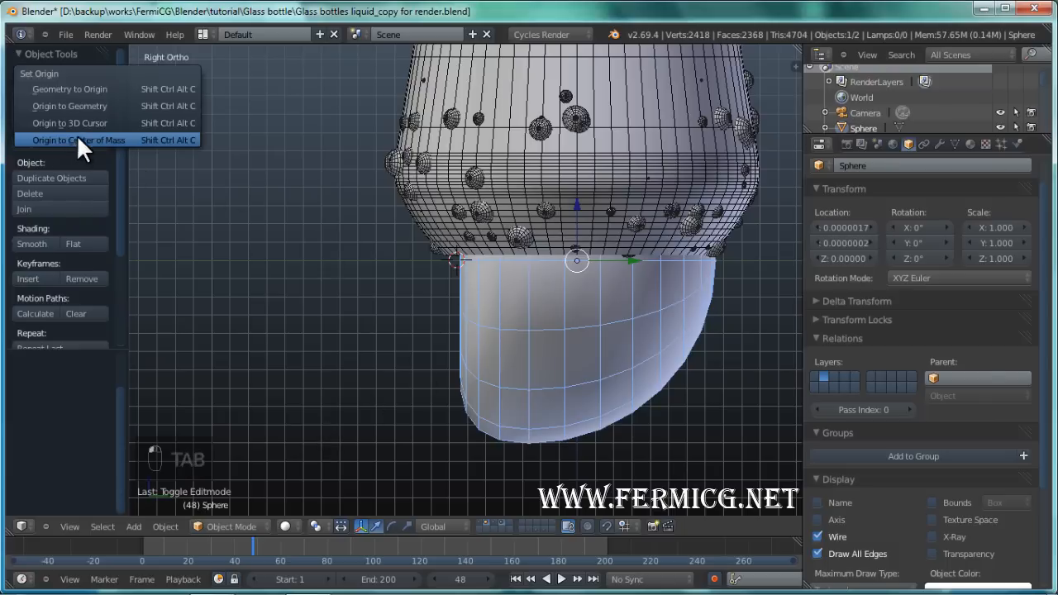
pyautogui.click(81, 123)
pyautogui.moveTo(523, 233); pyautogui.dragTo(426, 354, button='middle')
pyautogui.scroll(-4, 569, 346)
pyautogui.scroll(-5, 570, 347)
pyautogui.scroll(2, 656, 341)
pyautogui.scroll(-2, 655, 343)
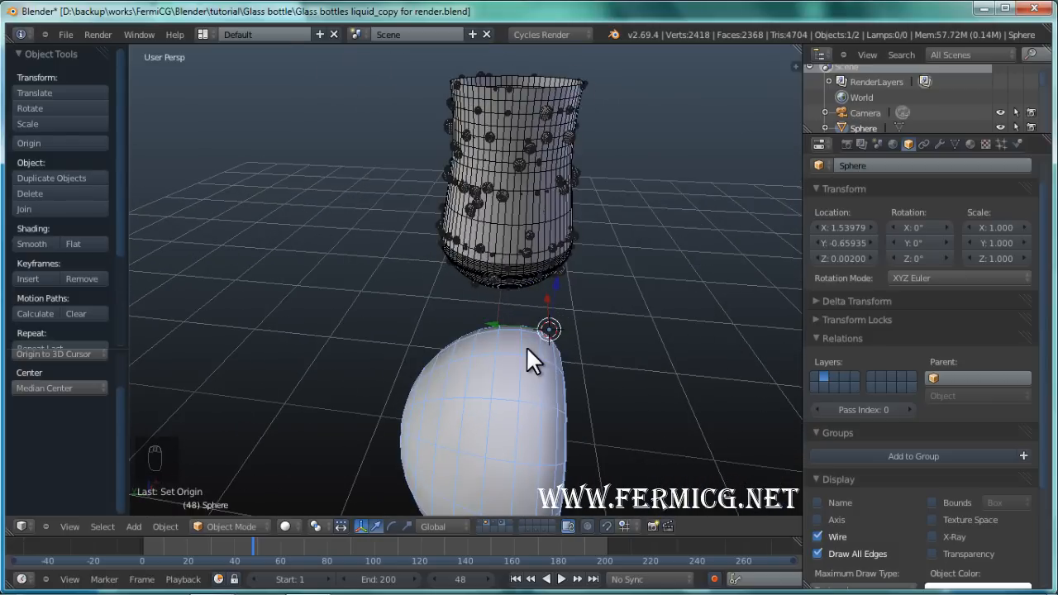
# Reposition the 3D cursor on the sphere's flat side in the right orthographic view and set the origin to it
pyautogui.press('KP_3')
pyautogui.scroll(4, 507, 338)
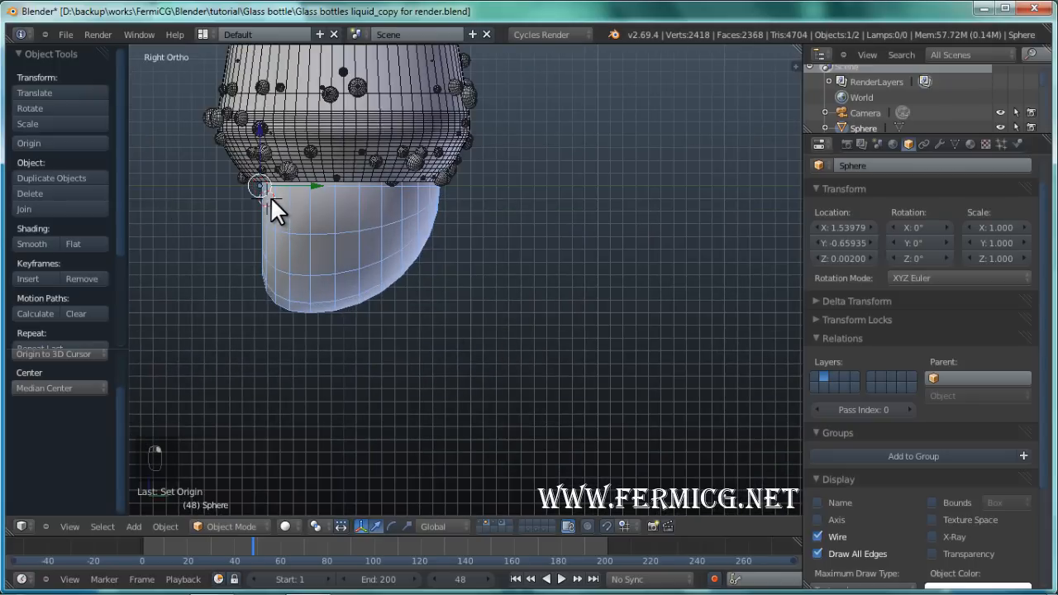
pyautogui.click(75, 143)
pyautogui.click(101, 146)
pyautogui.moveTo(183, 188); pyautogui.dragTo(349, 257, button='middle')
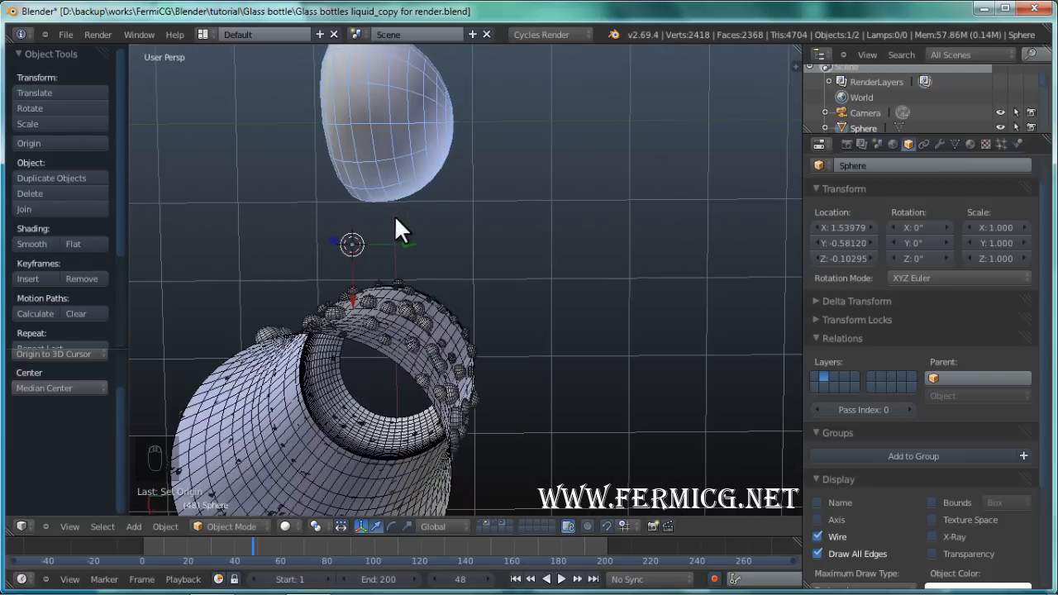
# Place the 3D cursor at the middle of the sphere's flat side in the top orthographic view and set the origin to it
pyautogui.press('KP_7')
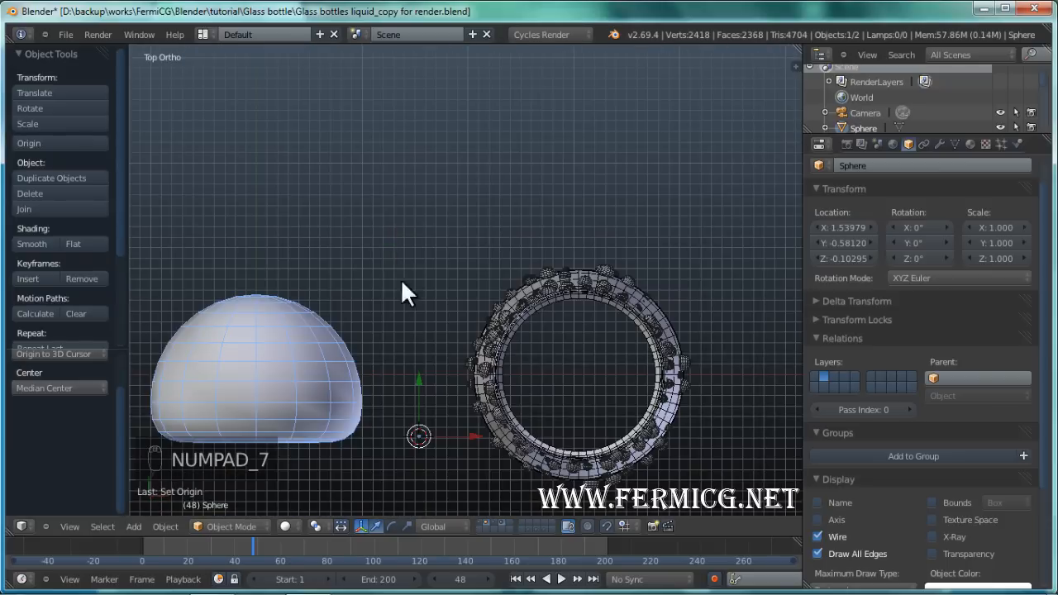
pyautogui.click(276, 437)
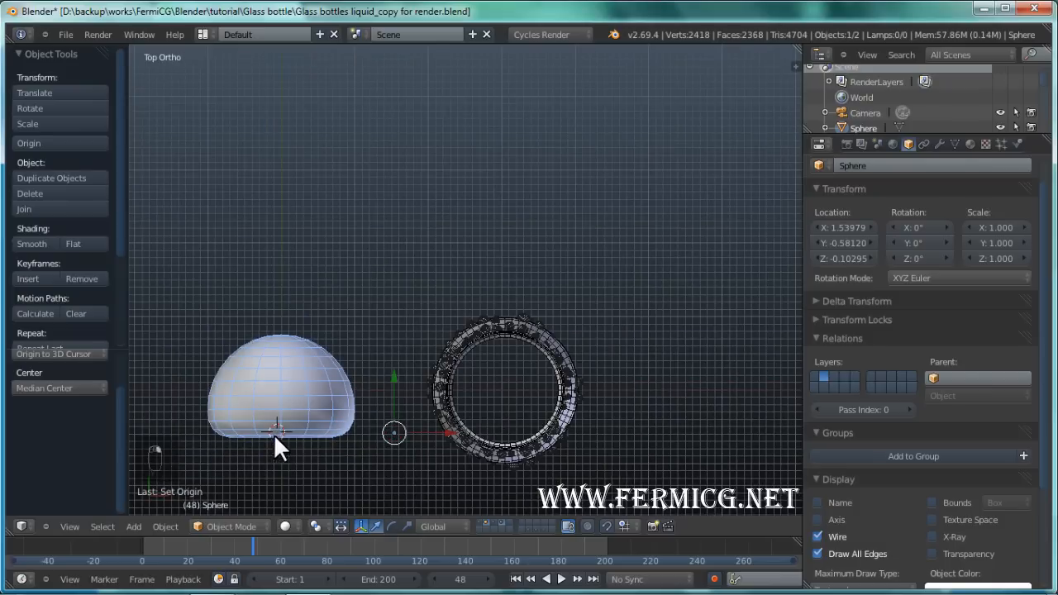
pyautogui.click(78, 143)
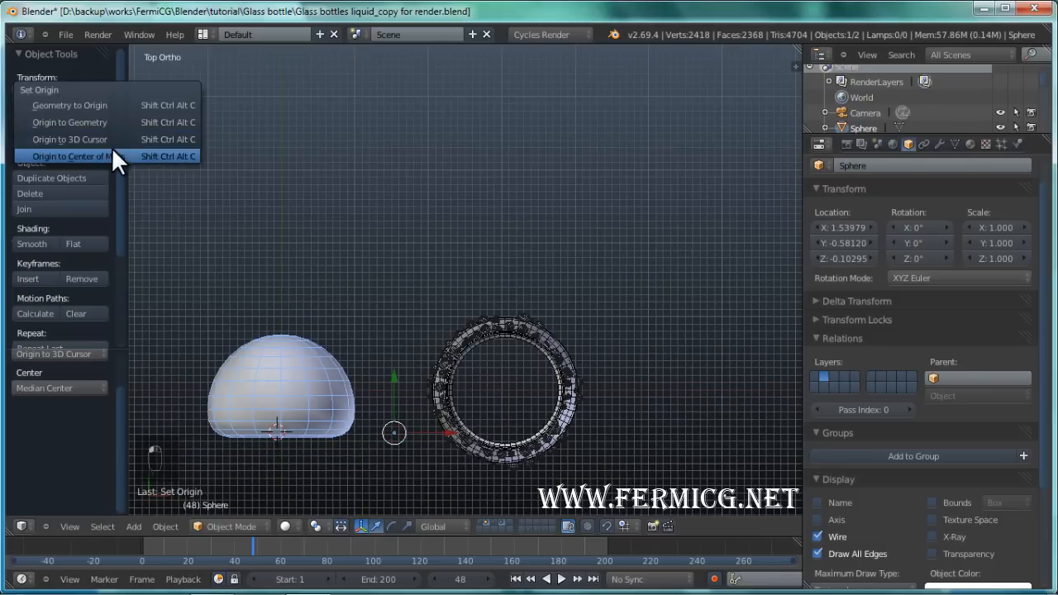
pyautogui.click(112, 138)
pyautogui.moveTo(273, 223); pyautogui.dragTo(470, 297, button='middle')
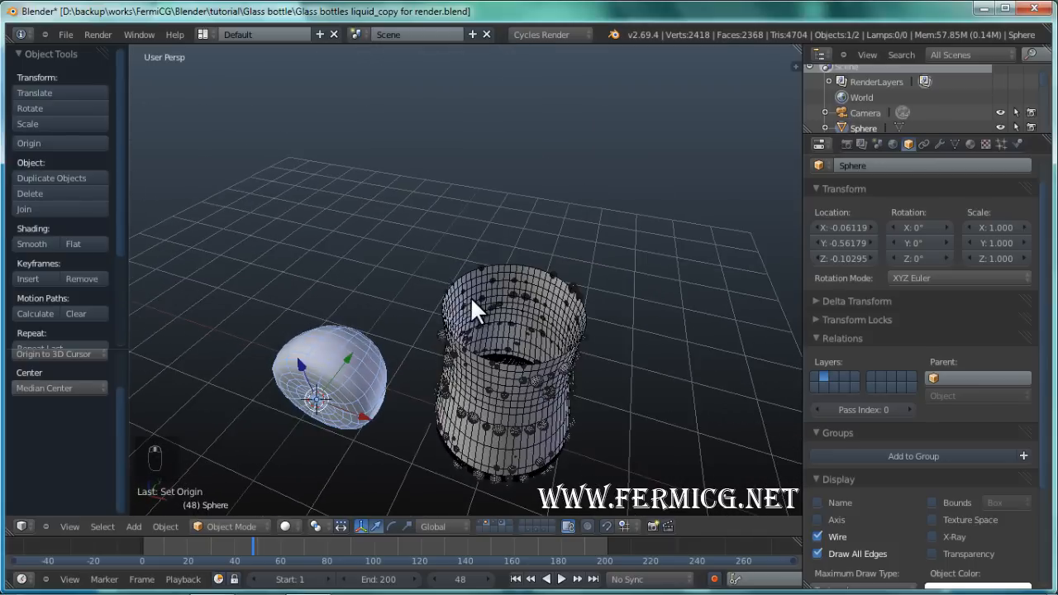
pyautogui.scroll(3, 476, 300)
pyautogui.moveTo(560, 320); pyautogui.dragTo(468, 299, button='middle')
pyautogui.moveTo(369, 361)
pyautogui.mouseDown(button='middle')
pyautogui.moveTo(498, 385)
pyautogui.moveTo(489, 366)
pyautogui.mouseUp(button='middle')
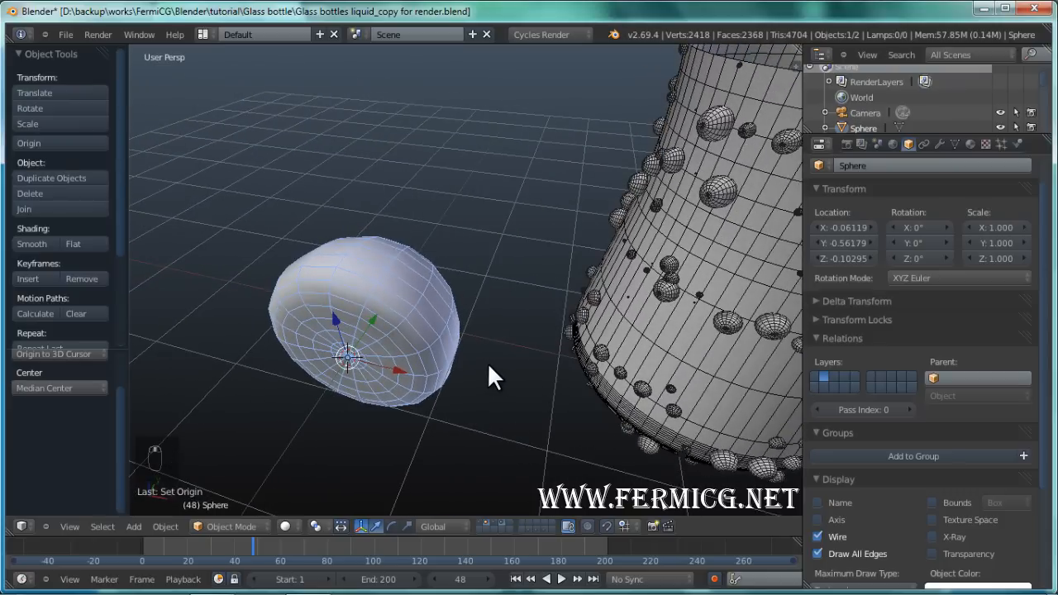
# Scale the droplet sphere to 0.463 along the global Y axis and check the flattened droplets on the bottle
pyautogui.press('s')
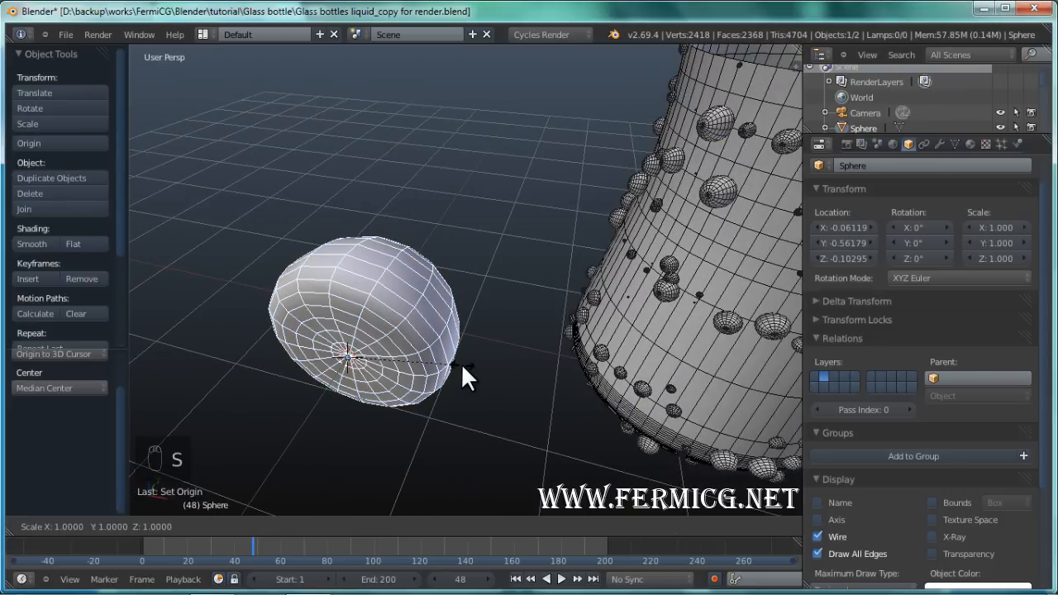
pyautogui.press('y')
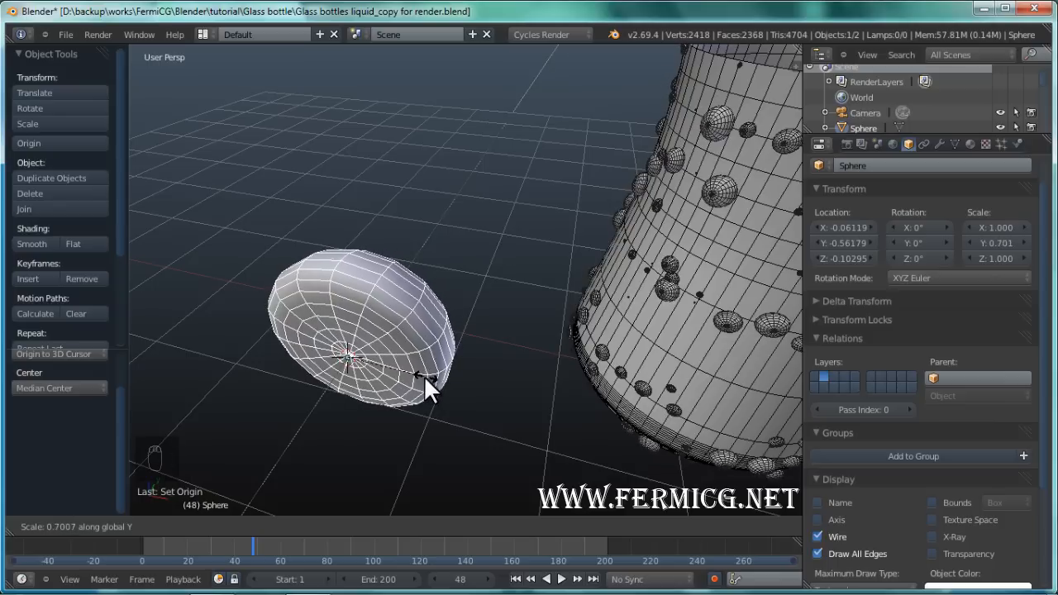
pyautogui.click(355, 408)
pyautogui.moveTo(356, 407); pyautogui.dragTo(613, 319, button='middle')
pyautogui.scroll(-2, 613, 319)
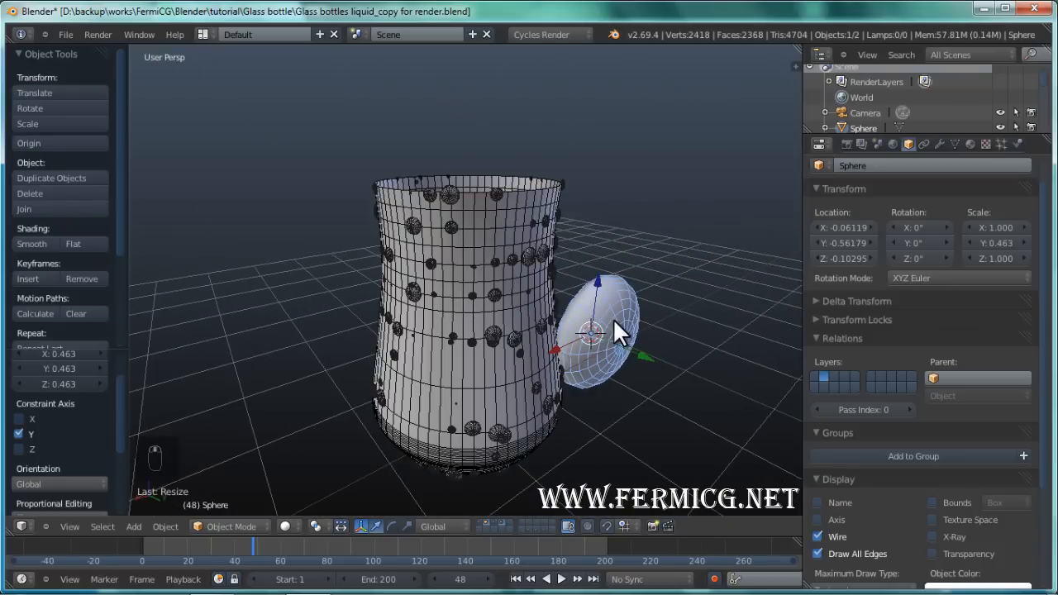
pyautogui.scroll(3, 592, 306)
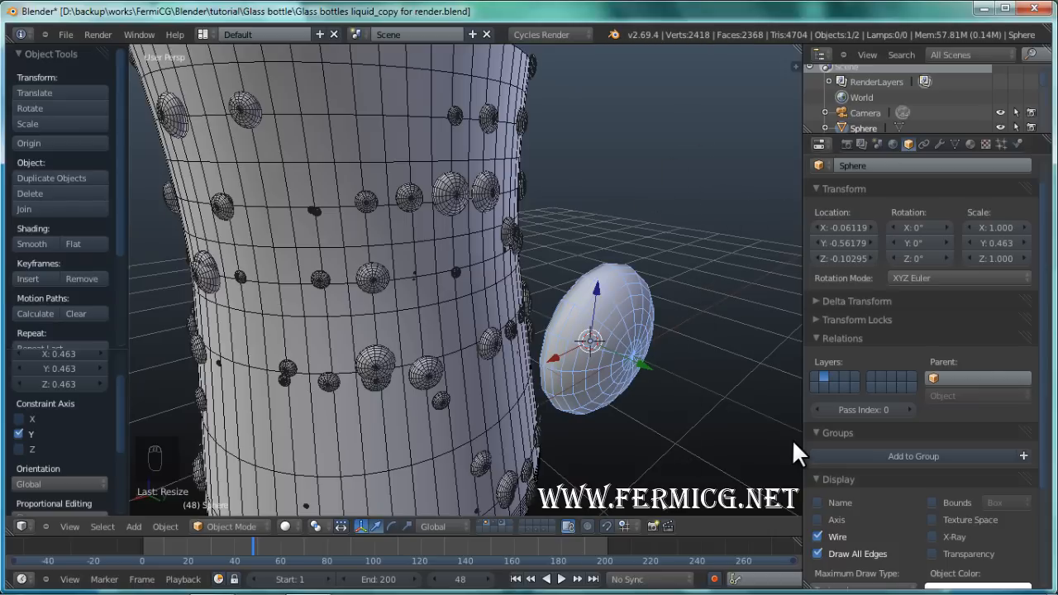
pyautogui.moveTo(571, 397); pyautogui.dragTo(559, 299, button='middle')
pyautogui.scroll(-4, 613, 347)
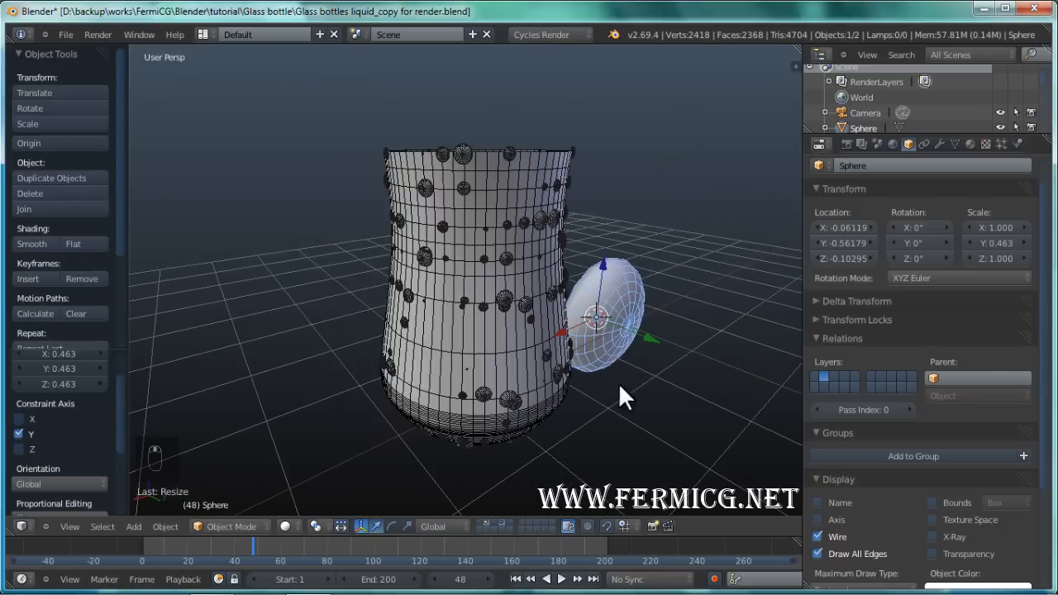
pyautogui.moveTo(618, 383)
pyautogui.mouseDown(button='middle')
pyautogui.moveTo(558, 416)
pyautogui.moveTo(611, 396)
pyautogui.mouseUp(button='middle')
pyautogui.scroll(4, 517, 362)
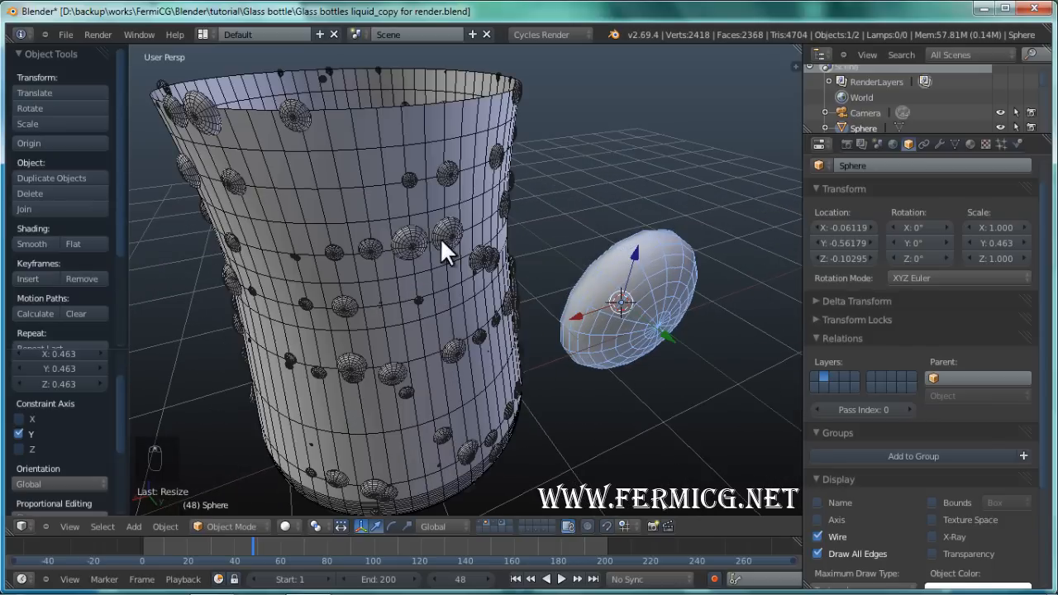
pyautogui.scroll(2, 445, 275)
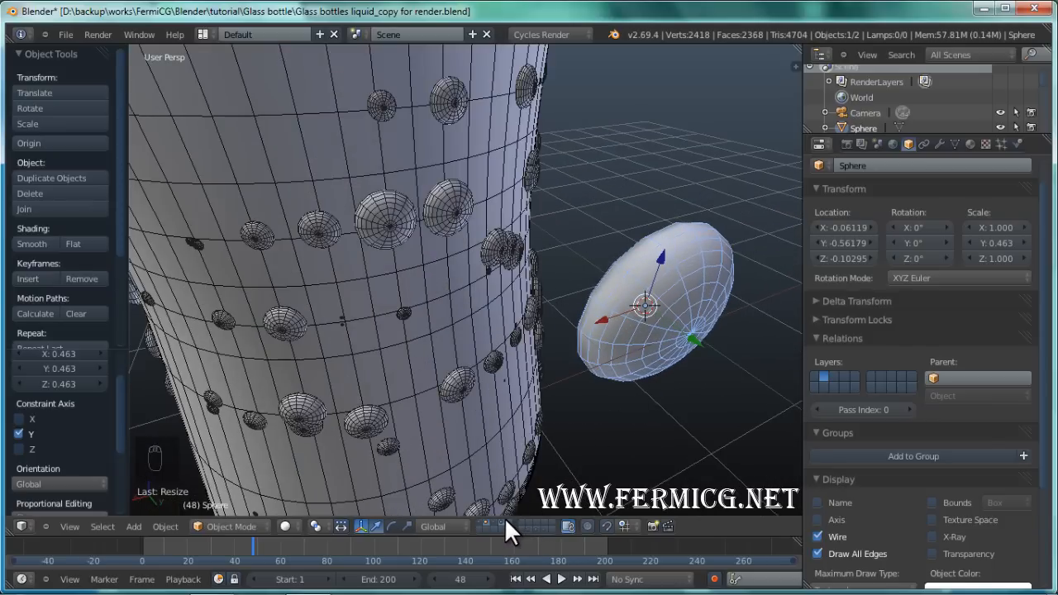
# Hide the layer with the source sphere, leaving only the outer bottle's layer displayed
pyautogui.press('Delete')
pyautogui.scroll(-5, 551, 404)
pyautogui.scroll(4, 551, 403)
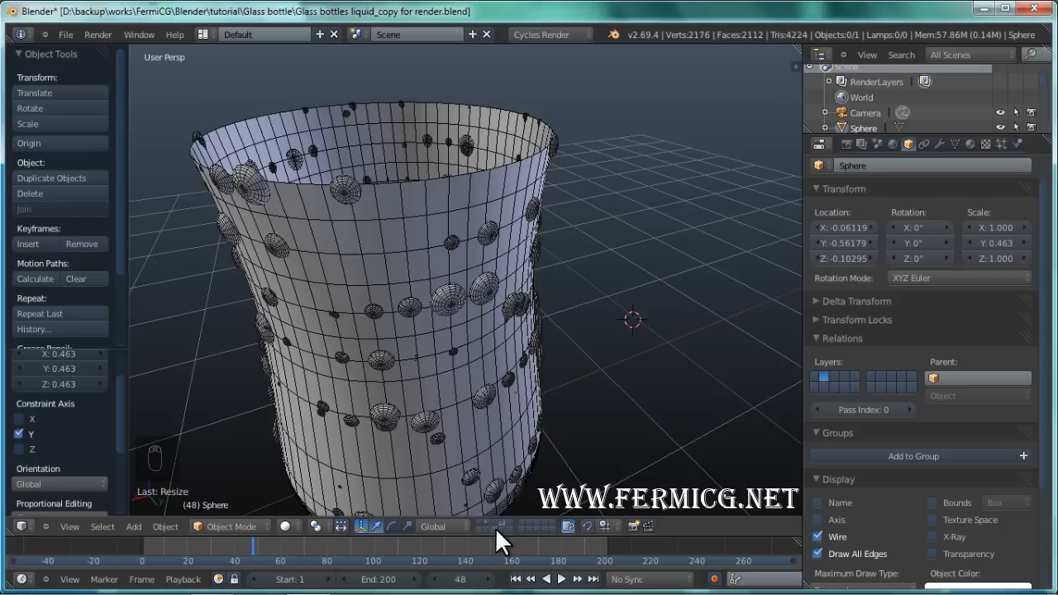
pyautogui.scroll(3, 502, 427)
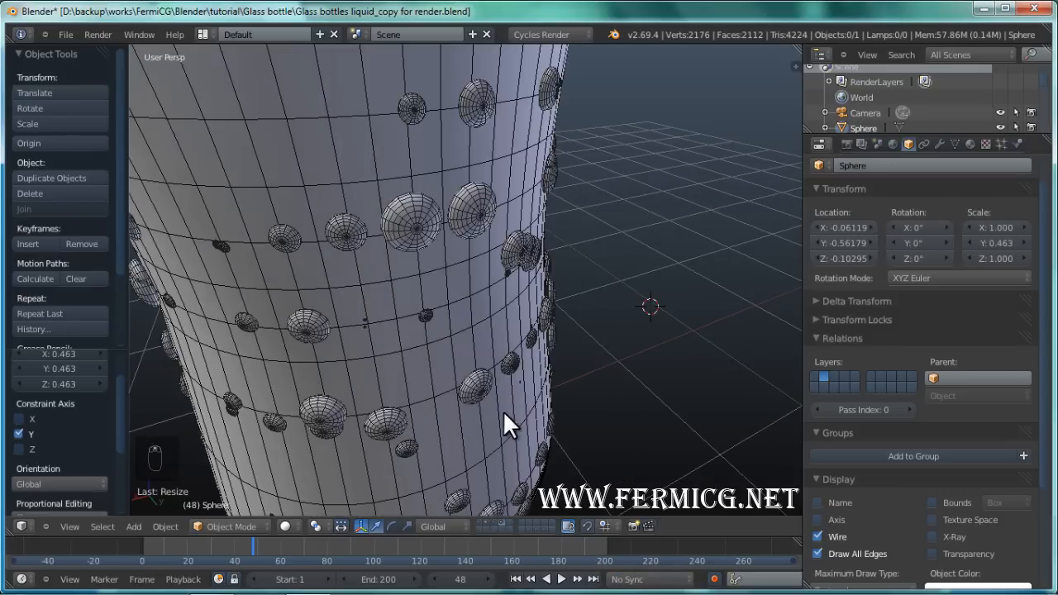
# Select the outer bottle and set the emission number of its water droplets particle system to 1000
pyautogui.rightClick(479, 389)
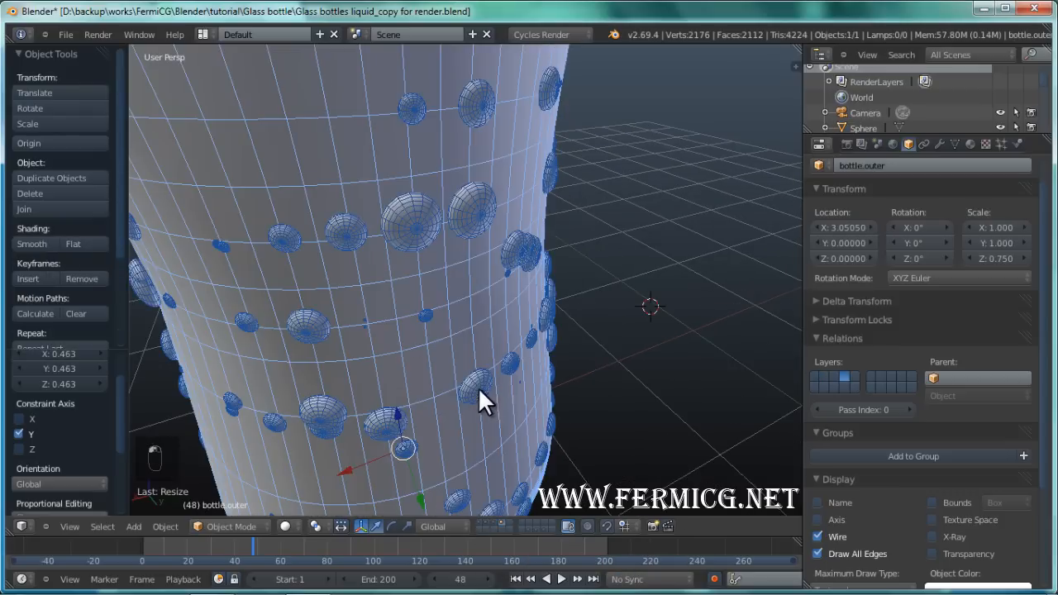
pyautogui.click(1001, 142)
pyautogui.click(876, 262)
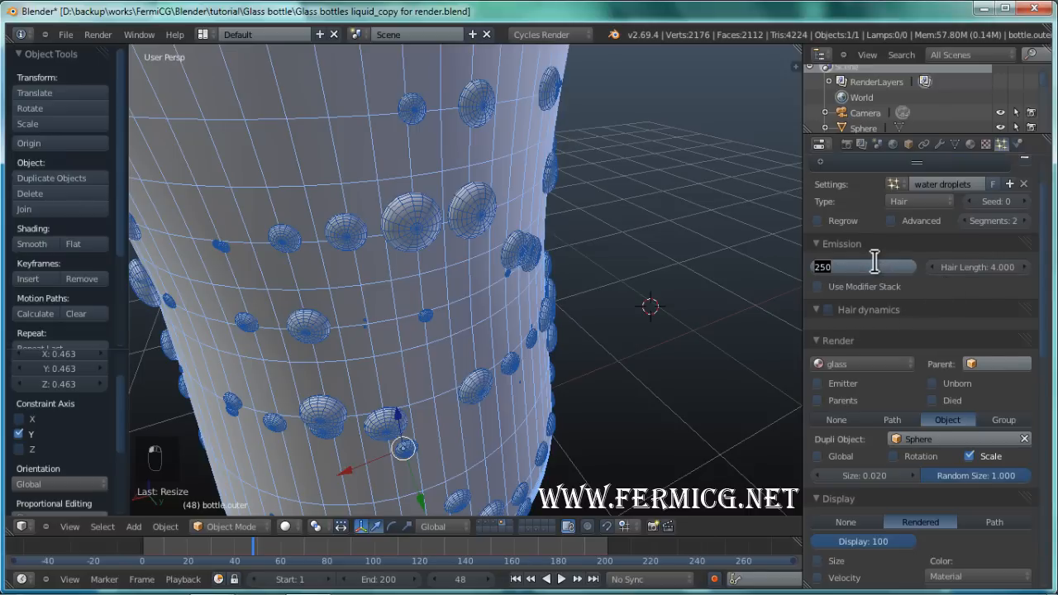
pyautogui.write('1000')
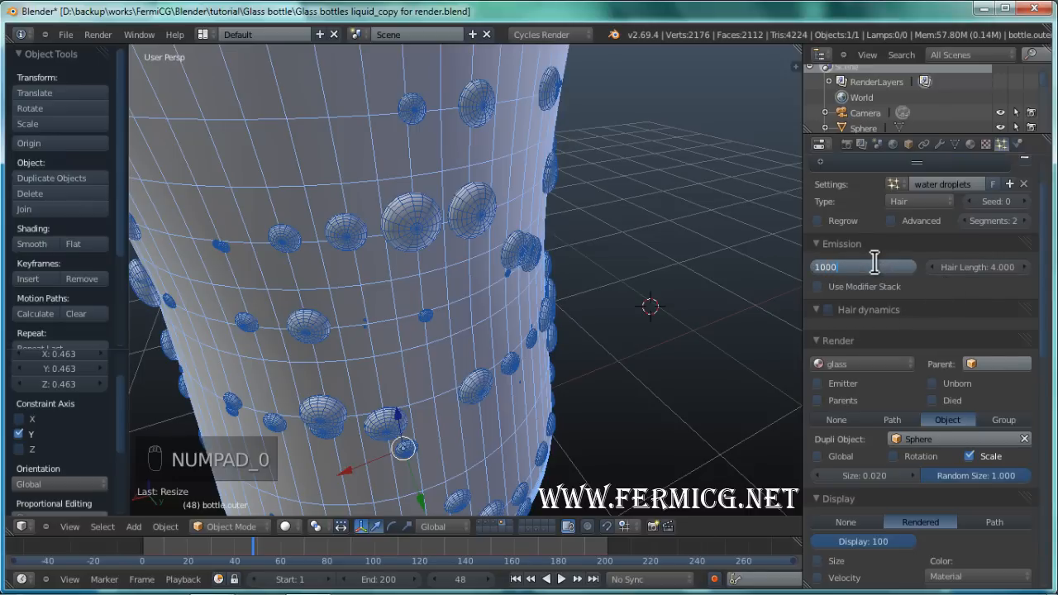
pyautogui.press('Return')
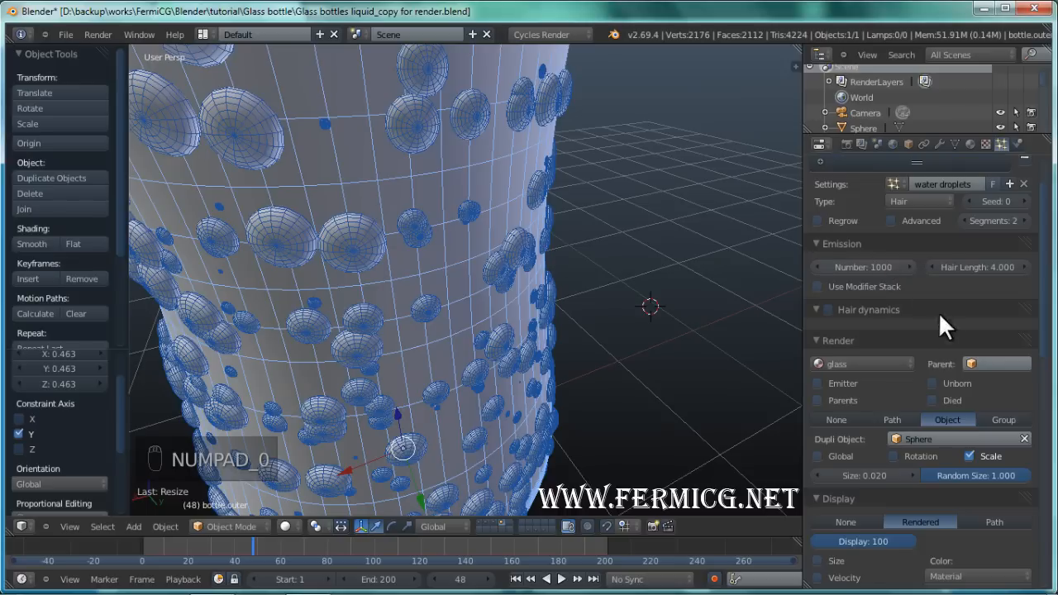
# Set the render size of the water droplets particles to 0.012 and check their distribution around the bottle
pyautogui.click(865, 476)
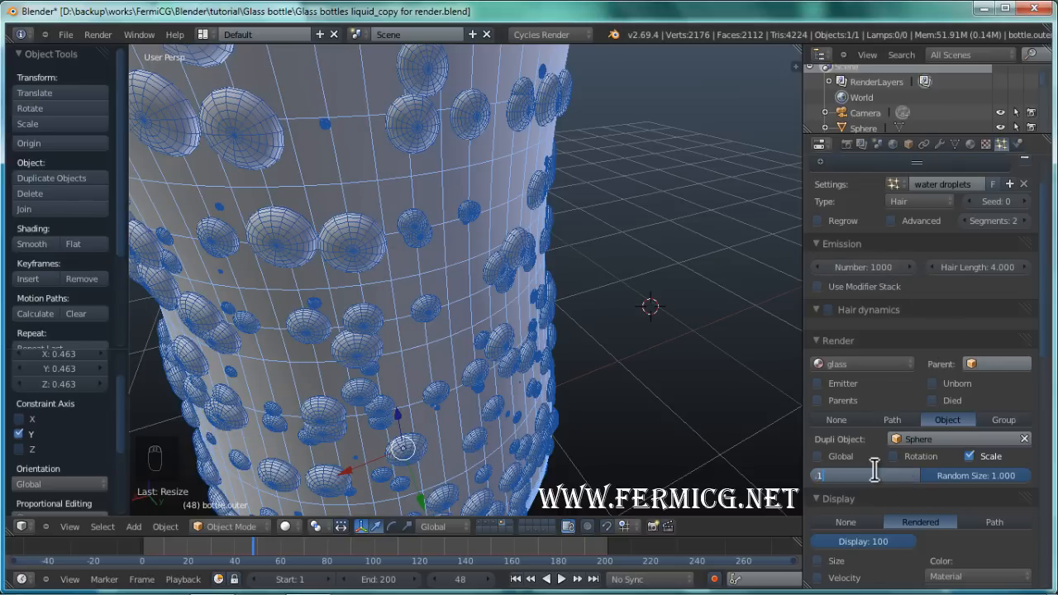
pyautogui.write('.1')
pyautogui.press('Return')
pyautogui.click(874, 473)
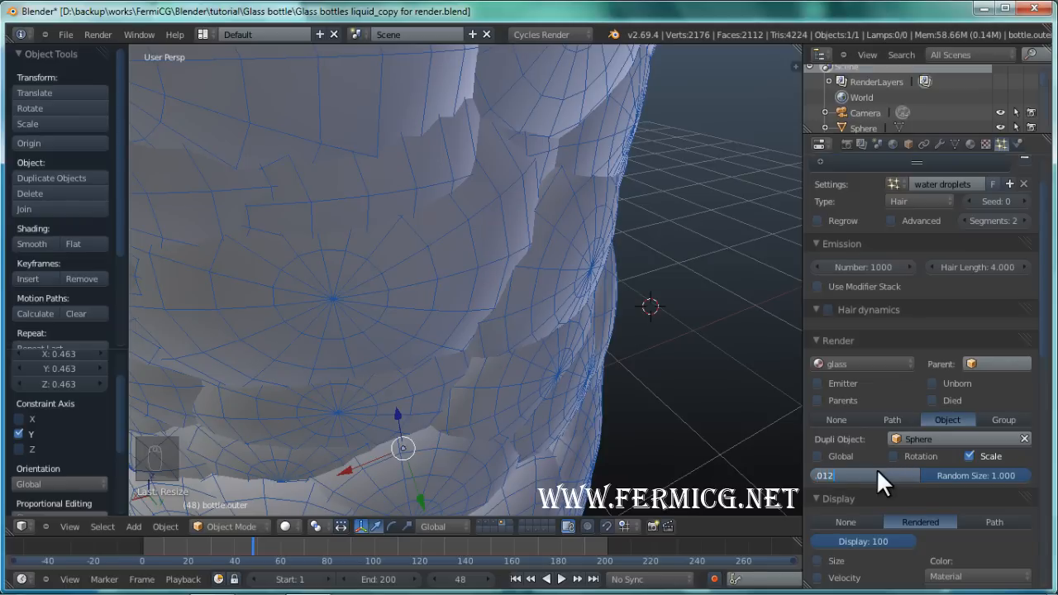
pyautogui.press('Return')
pyautogui.scroll(-2, 637, 346)
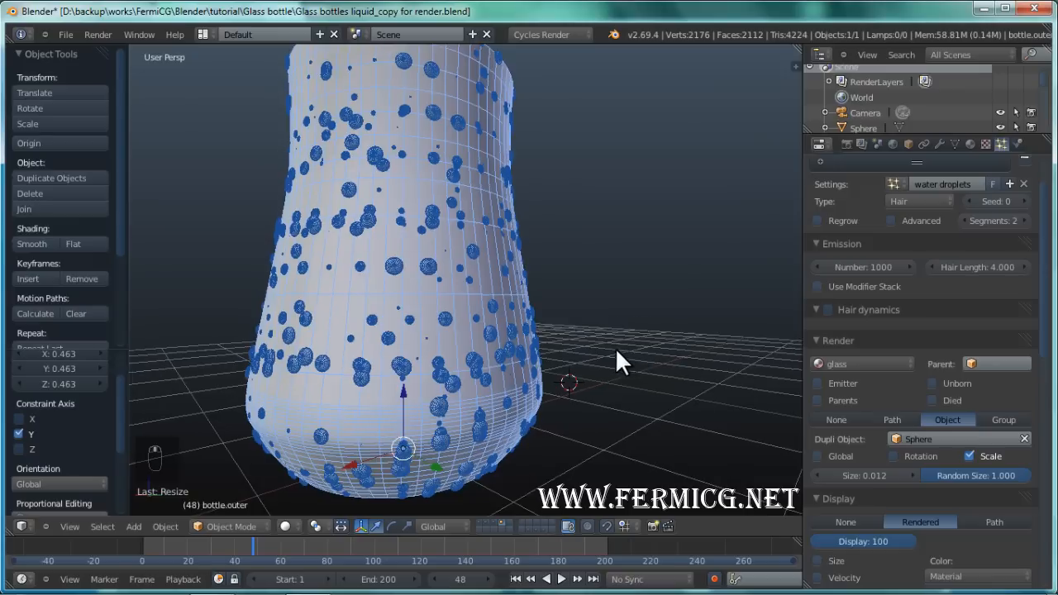
pyautogui.moveTo(615, 347); pyautogui.dragTo(438, 385, button='middle')
pyautogui.scroll(3, 912, 372)
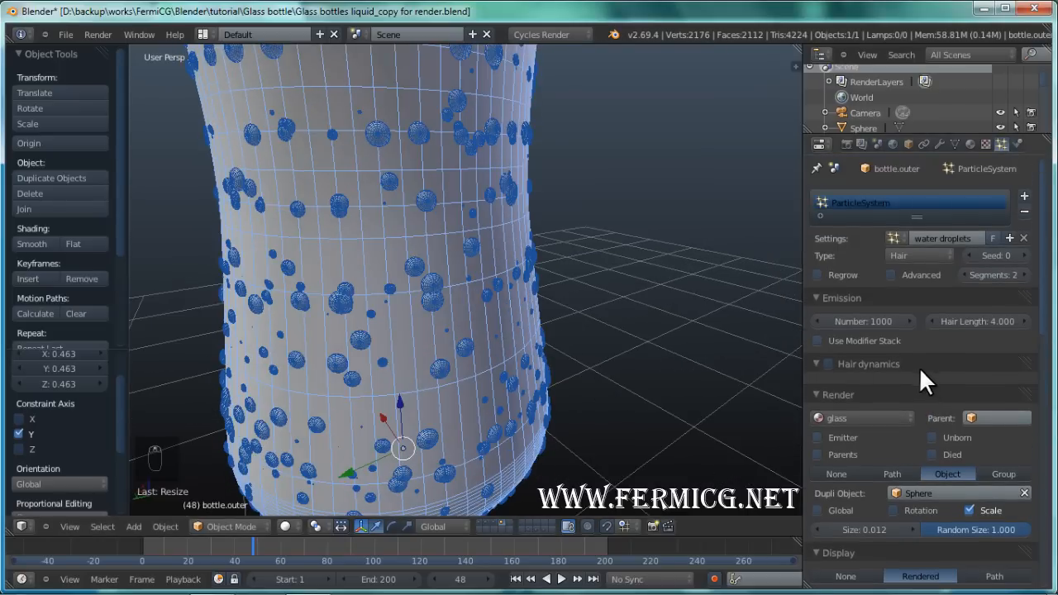
# Raise the water droplets particle seed to 5, comparing the droplet distributions, and review the other particle settings
pyautogui.click(1024, 255)
pyautogui.click(1024, 255)
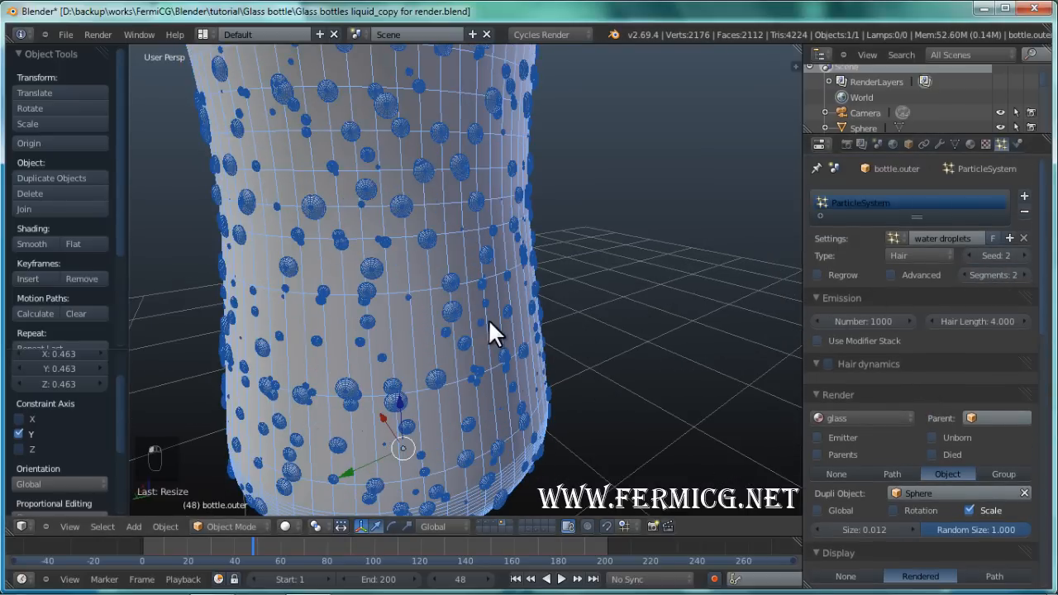
pyautogui.moveTo(489, 319); pyautogui.dragTo(403, 214, button='middle')
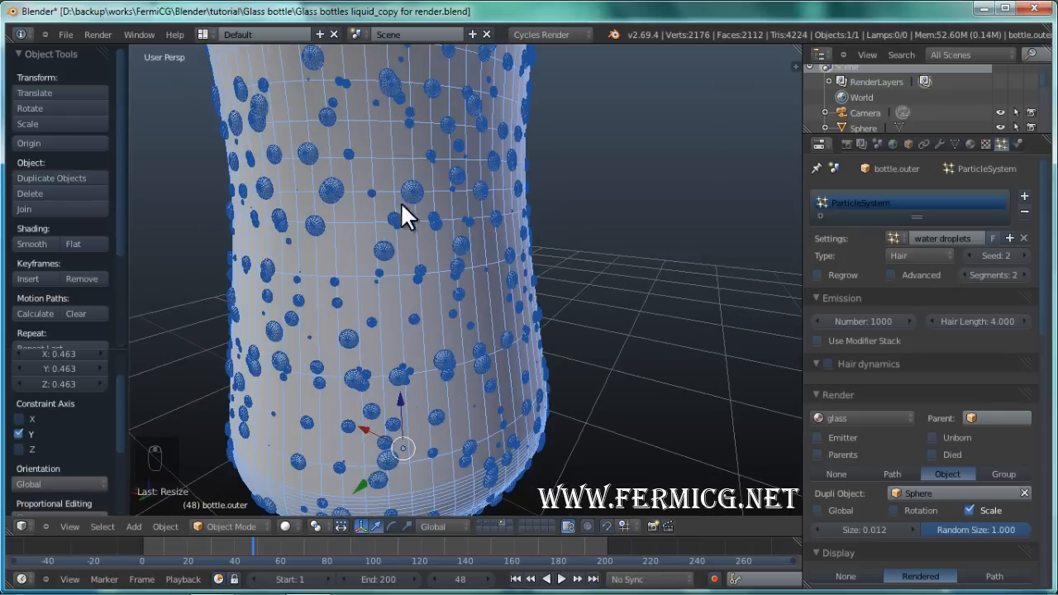
pyautogui.click(1018, 254)
pyautogui.click(1017, 255)
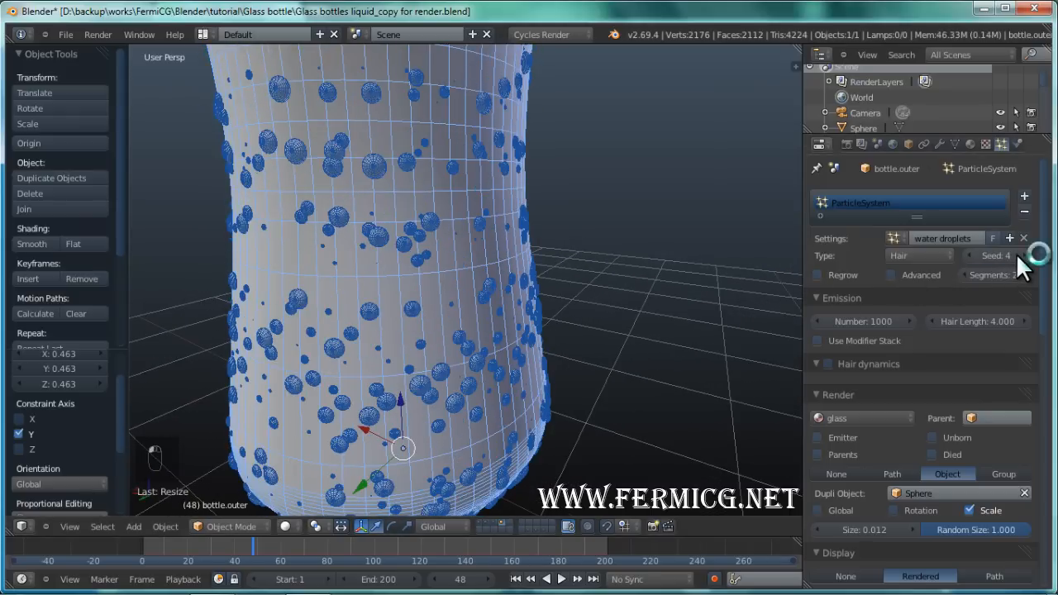
pyautogui.click(1018, 255)
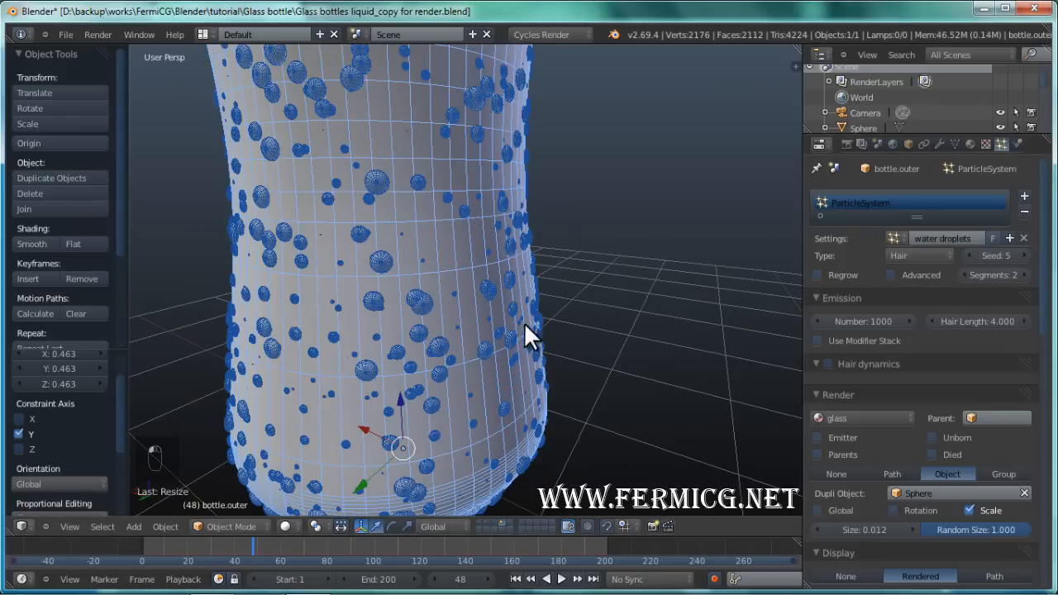
pyautogui.moveTo(554, 323); pyautogui.dragTo(545, 331, button='middle')
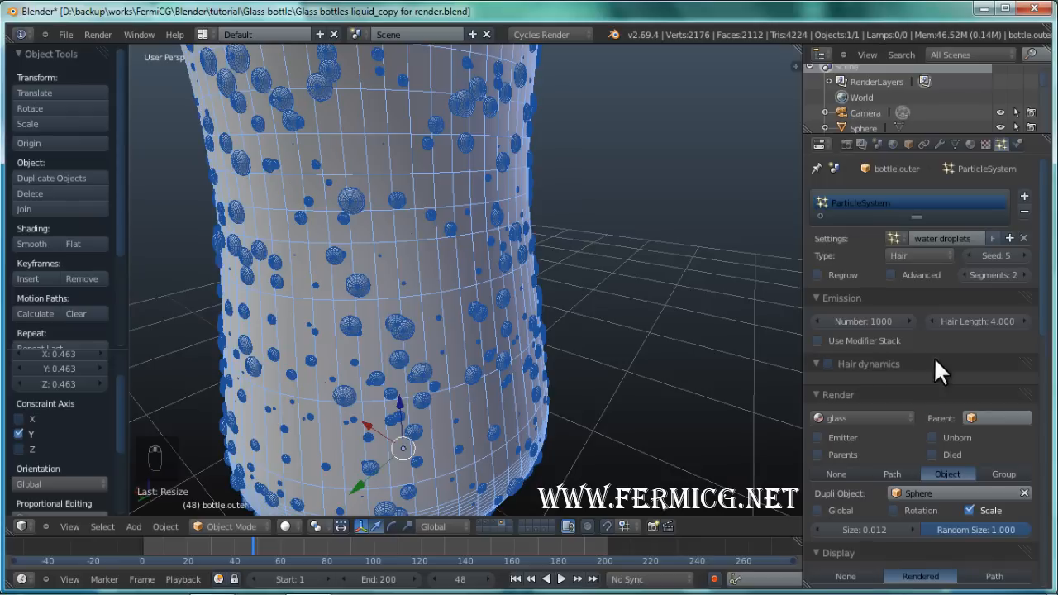
pyautogui.scroll(-10, 899, 488)
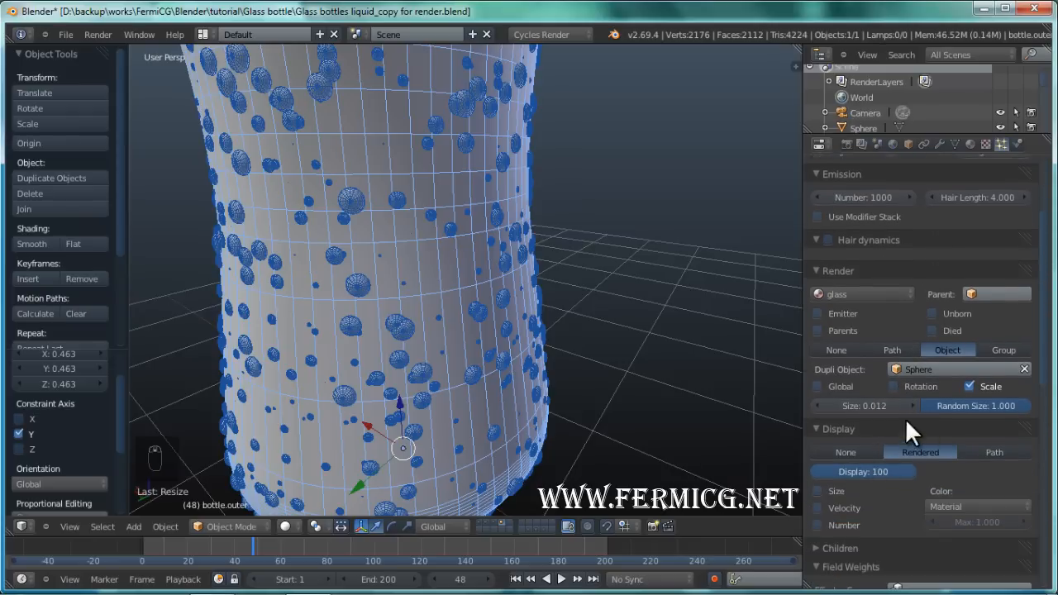
pyautogui.scroll(9, 854, 489)
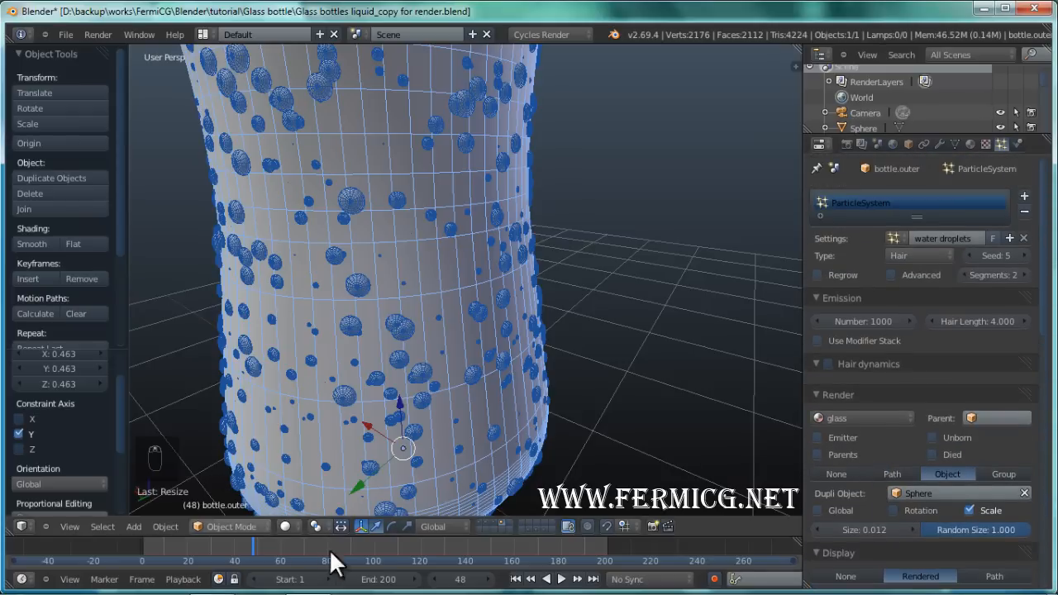
# Display the other scene layers together with the outer bottle and switch the viewport to rendered shading
pyautogui.click(479, 521)
pyautogui.keyDown('shift'); pyautogui.click(491, 522); pyautogui.keyUp('shift')
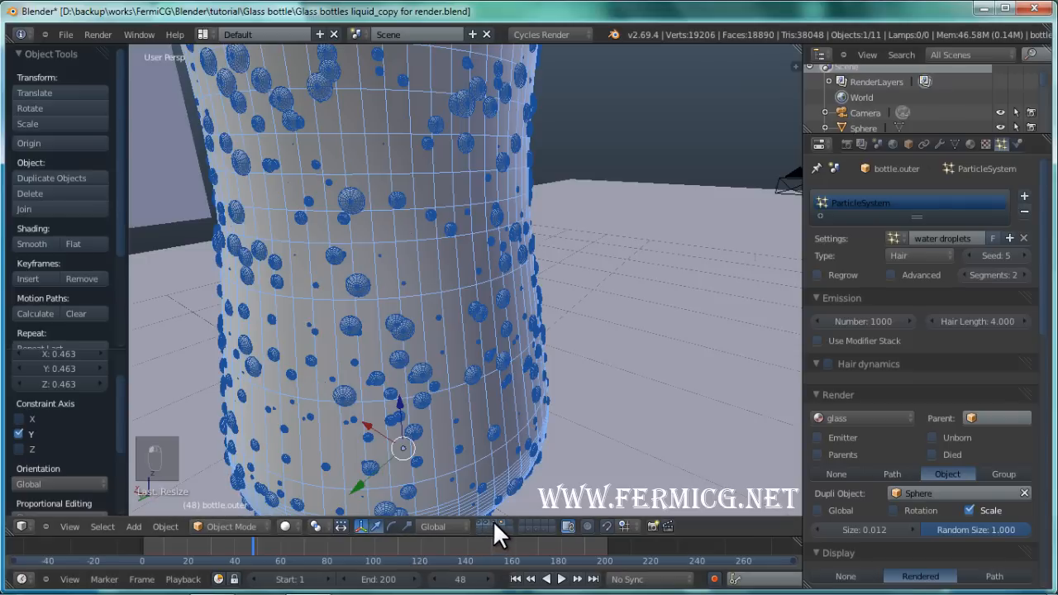
pyautogui.scroll(-7, 601, 438)
pyautogui.hotkey('shift', 'z')
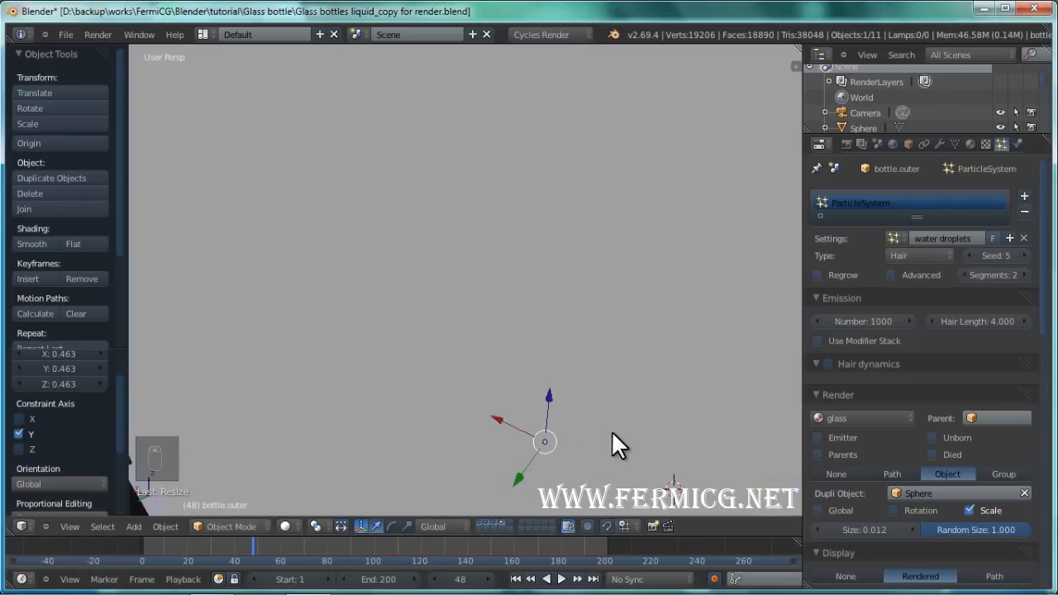
# Return the viewport to solid shading and hide the layer holding the droplet source sphere
pyautogui.hotkey('shift', 'z')
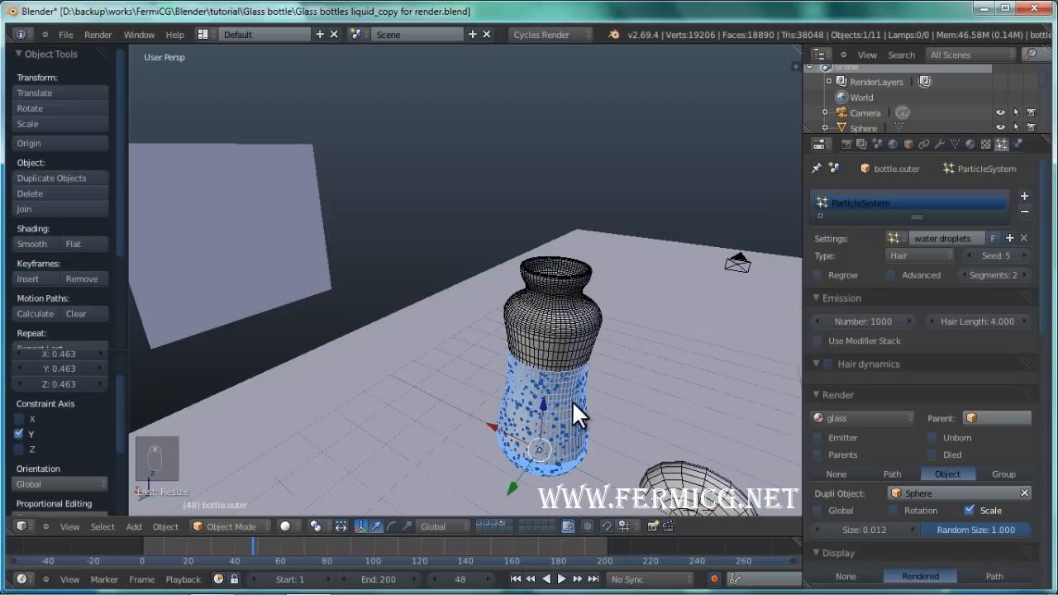
pyautogui.keyDown('shift'); pyautogui.click(485, 522); pyautogui.keyUp('shift')
pyautogui.keyDown('shift'); pyautogui.moveTo(542, 285); pyautogui.dragTo(540, 280, button='middle'); pyautogui.keyUp('shift')
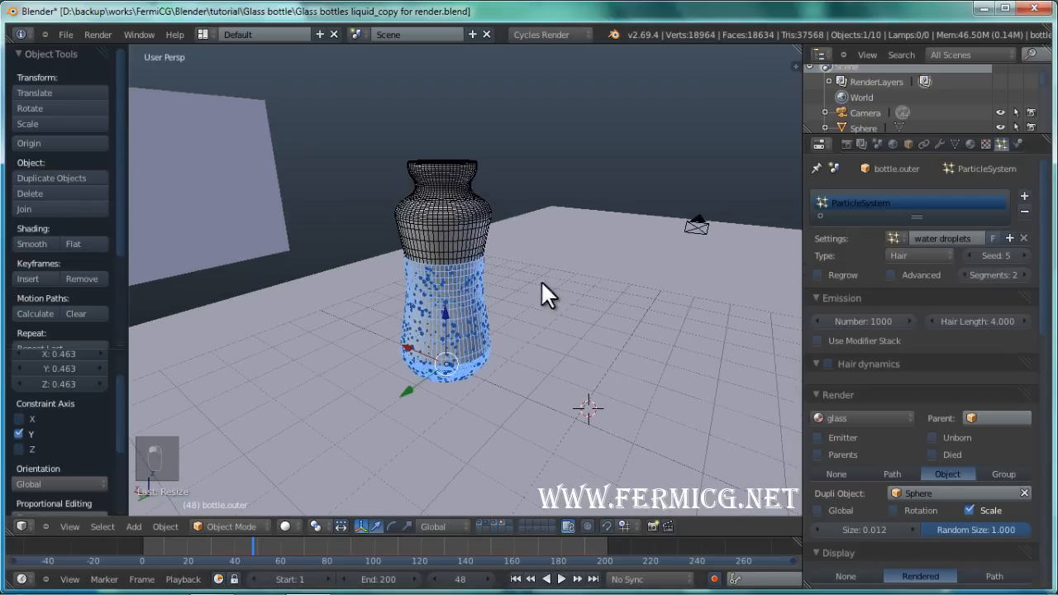
# Display the three layers containing the other bottles together with the droplet-covered bottle
pyautogui.moveTo(626, 399); pyautogui.dragTo(529, 529, button='middle')
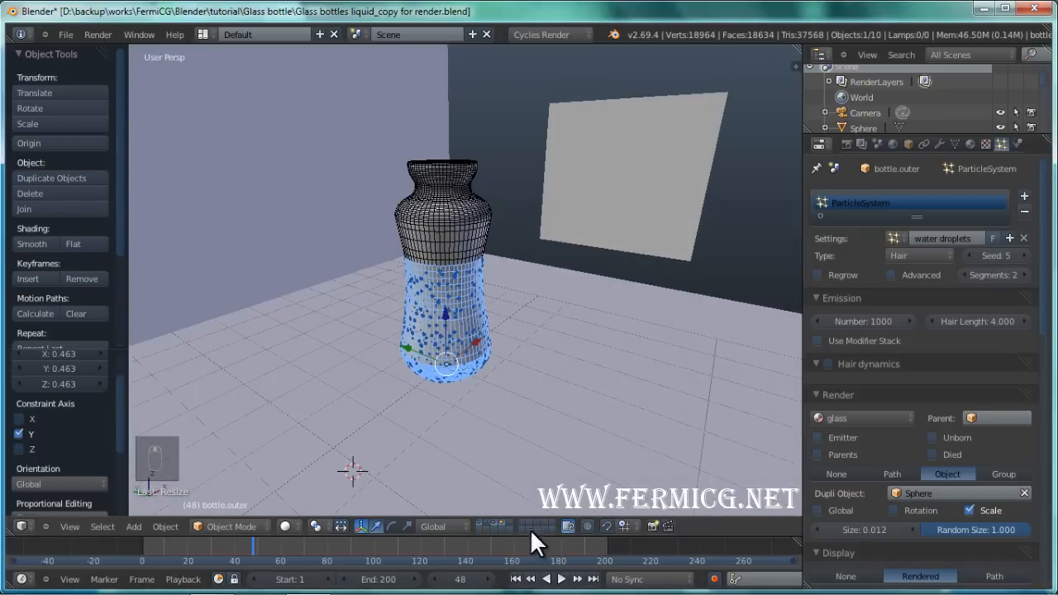
pyautogui.keyDown('shift'); pyautogui.click(528, 527); pyautogui.keyUp('shift')
pyautogui.keyDown('shift'); pyautogui.click(538, 527); pyautogui.keyUp('shift')
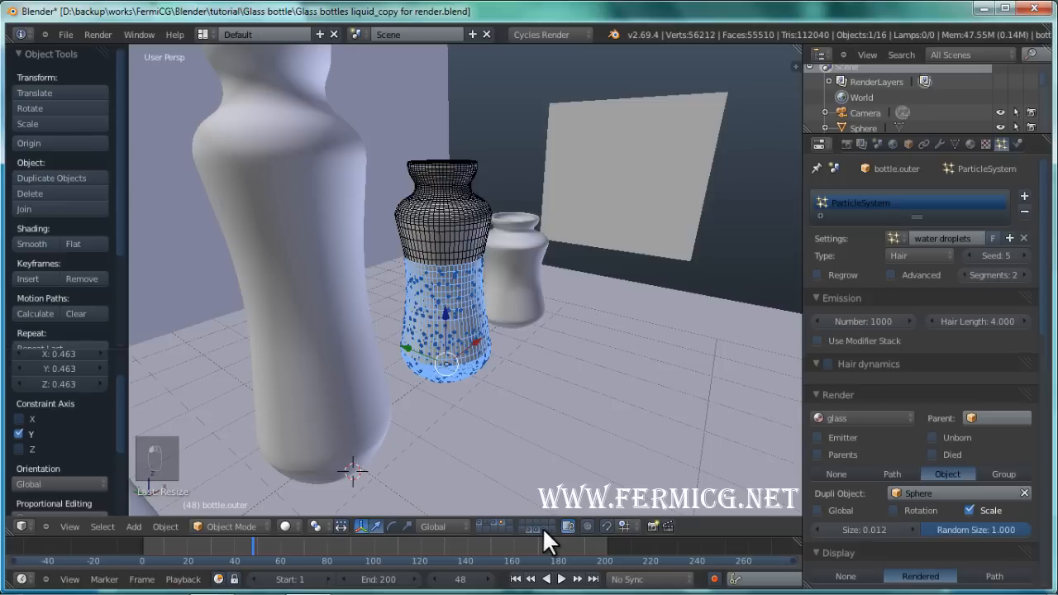
pyautogui.keyDown('shift'); pyautogui.click(546, 527); pyautogui.keyUp('shift')
pyautogui.scroll(5, 556, 435)
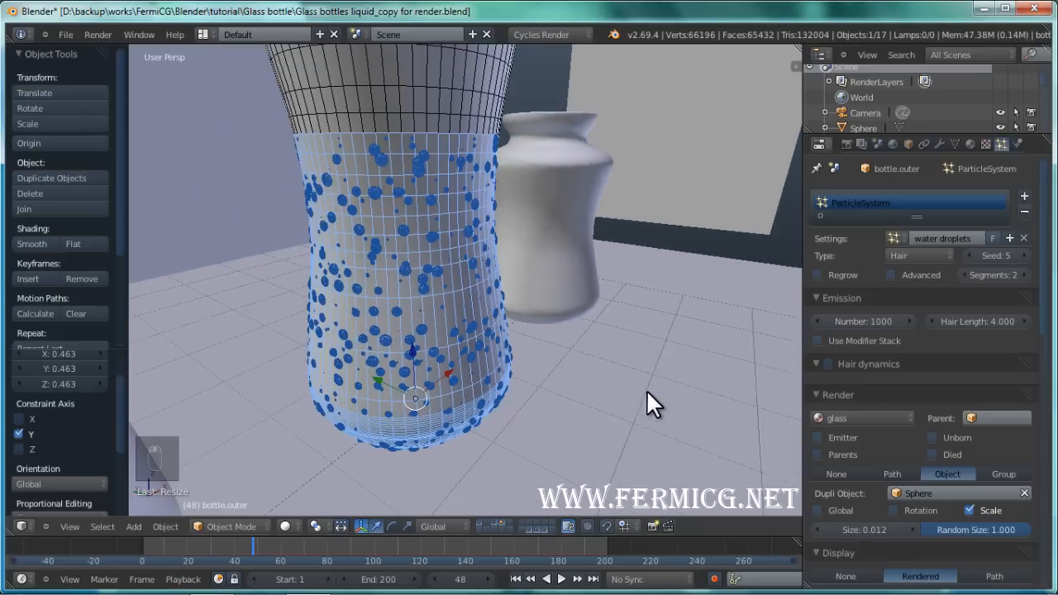
pyautogui.moveTo(647, 392); pyautogui.dragTo(587, 388, button='middle')
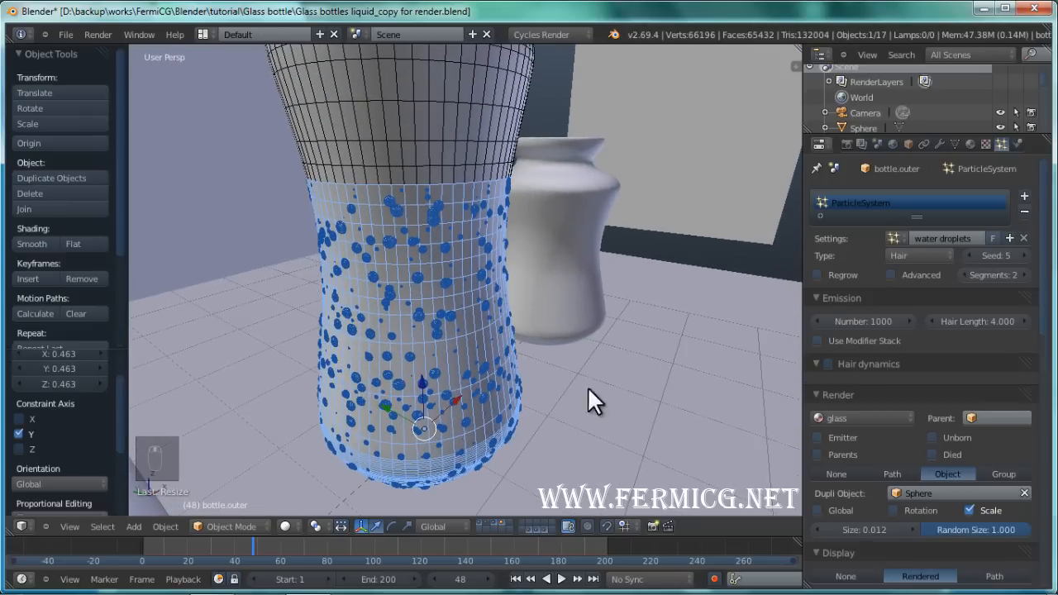
# Save the scene as a new file named "Glass bottles lwater droplets static.blend" in the Glass bottle folder
pyautogui.click(60, 33)
pyautogui.click(91, 144)
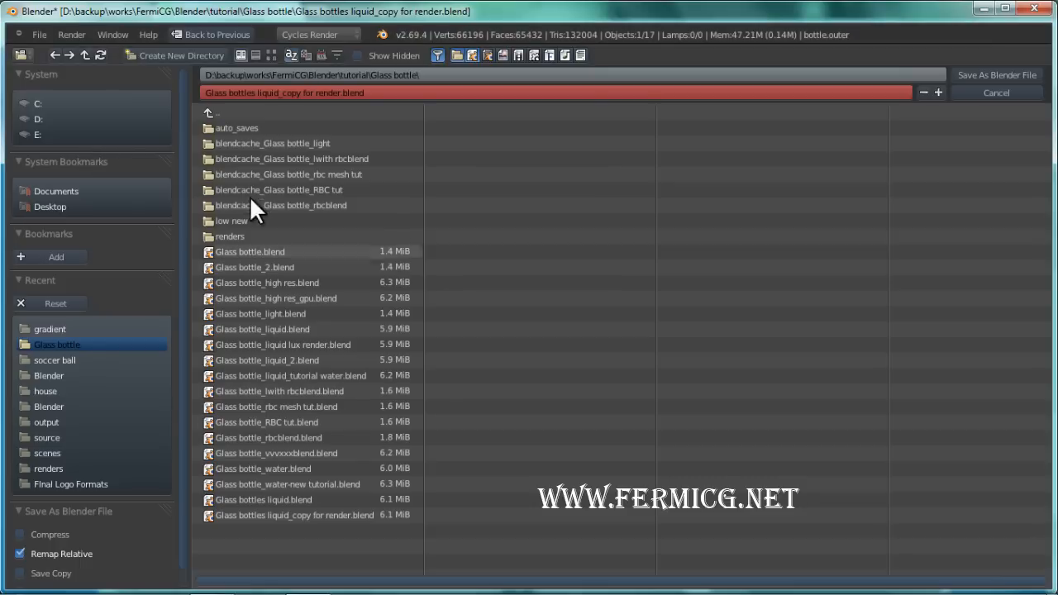
pyautogui.click(334, 93)
pyautogui.moveTo(288, 92)
pyautogui.mouseDown()
pyautogui.moveTo(257, 92)
pyautogui.moveTo(269, 93)
pyautogui.mouseUp()
pyautogui.press('BackSpace')
pyautogui.write('water drop')
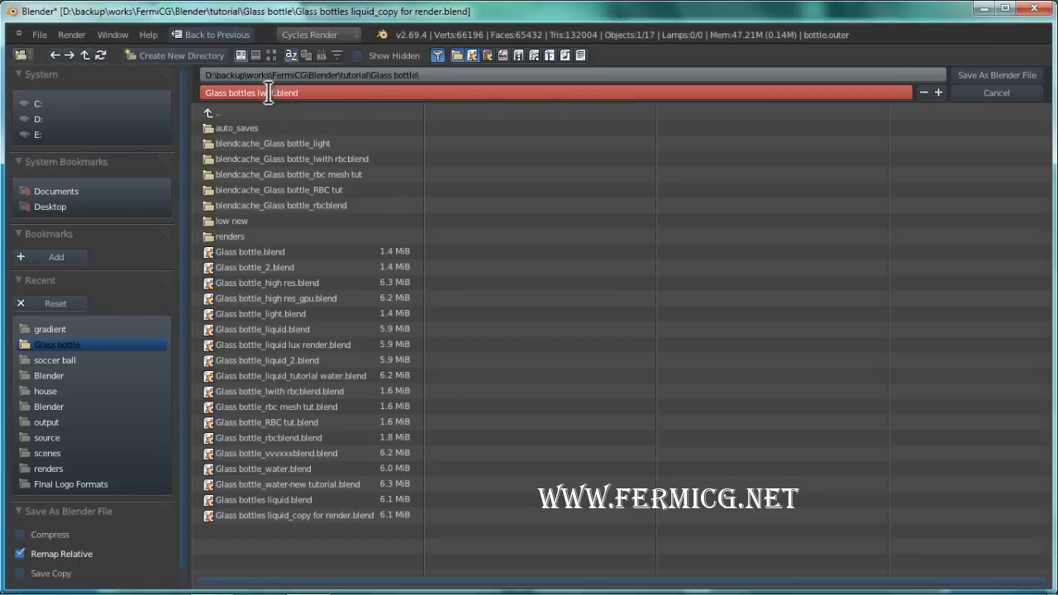
pyautogui.write('lets static')
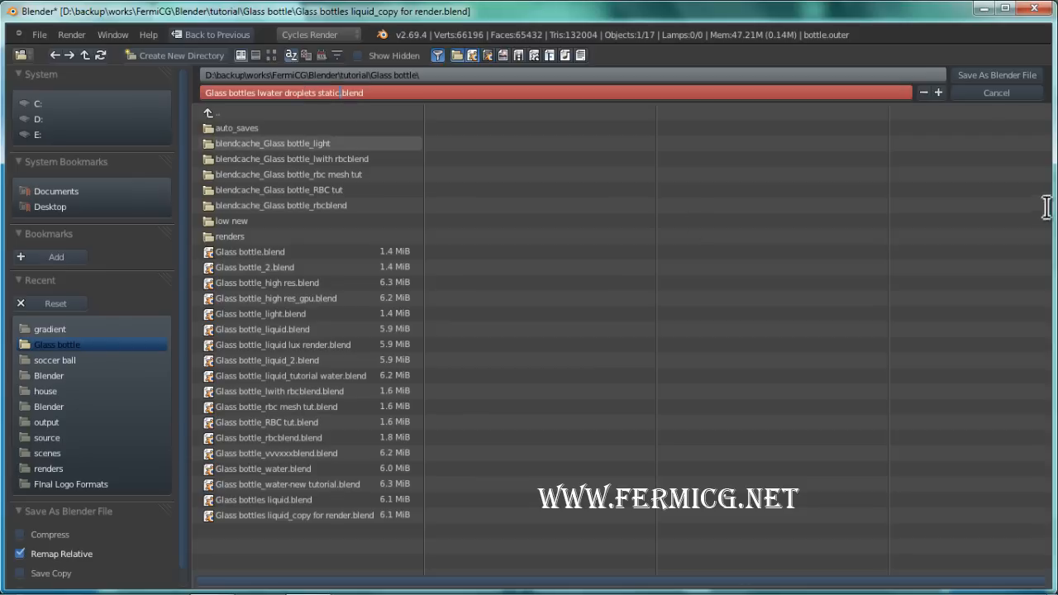
pyautogui.click(1004, 73)
pyautogui.click(1005, 72)
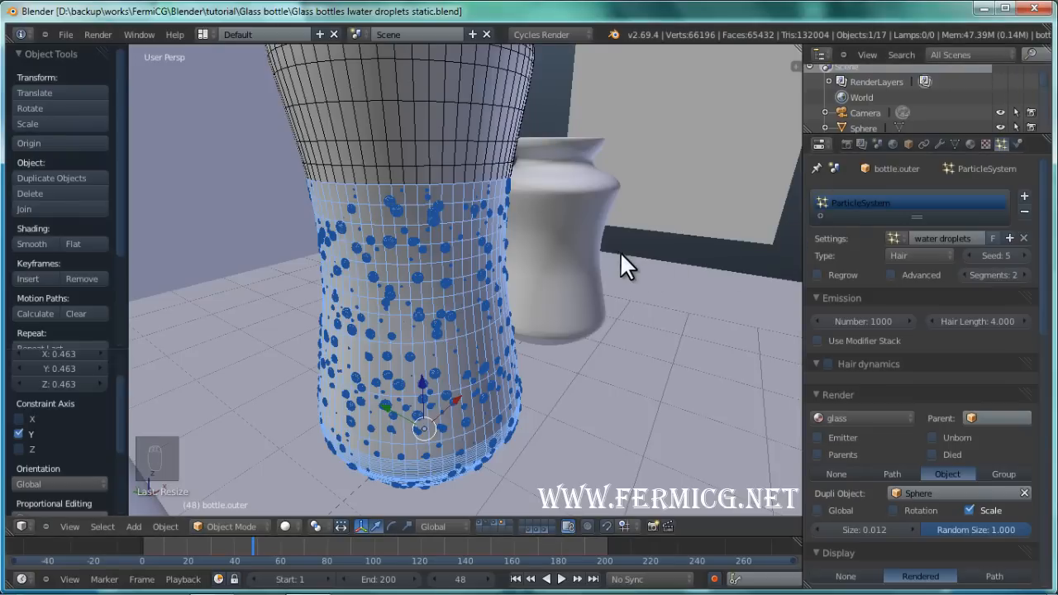
# Preview the scene in rendered shading and examine the droplets on the red-liquid bottle up close and among the other bottles
pyautogui.scroll(4, 583, 256)
pyautogui.scroll(-4, 565, 208)
pyautogui.scroll(3, 554, 273)
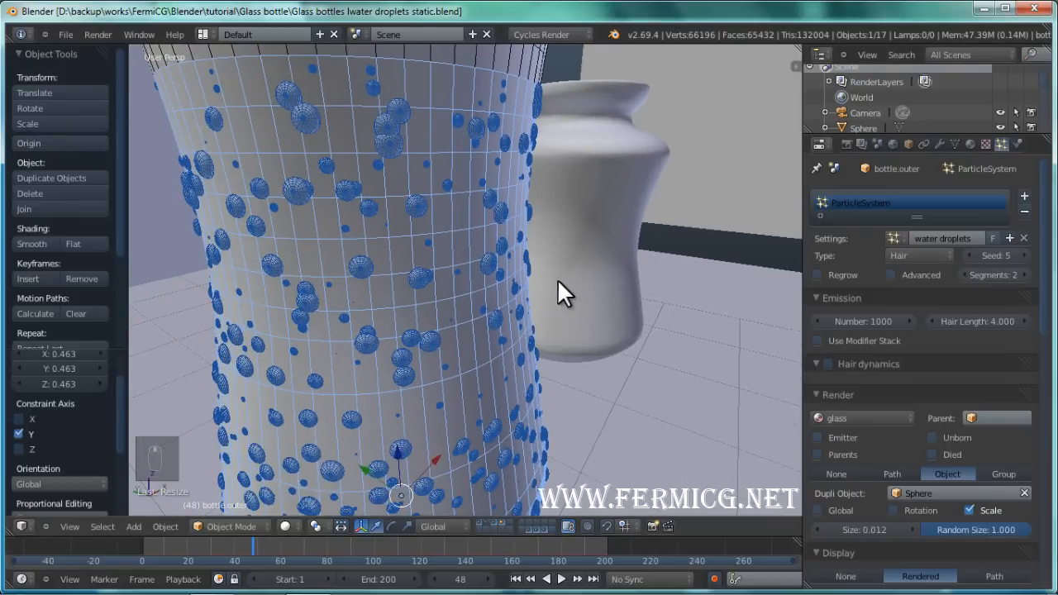
pyautogui.scroll(-3, 520, 314)
pyautogui.hotkey('shift', 'z')
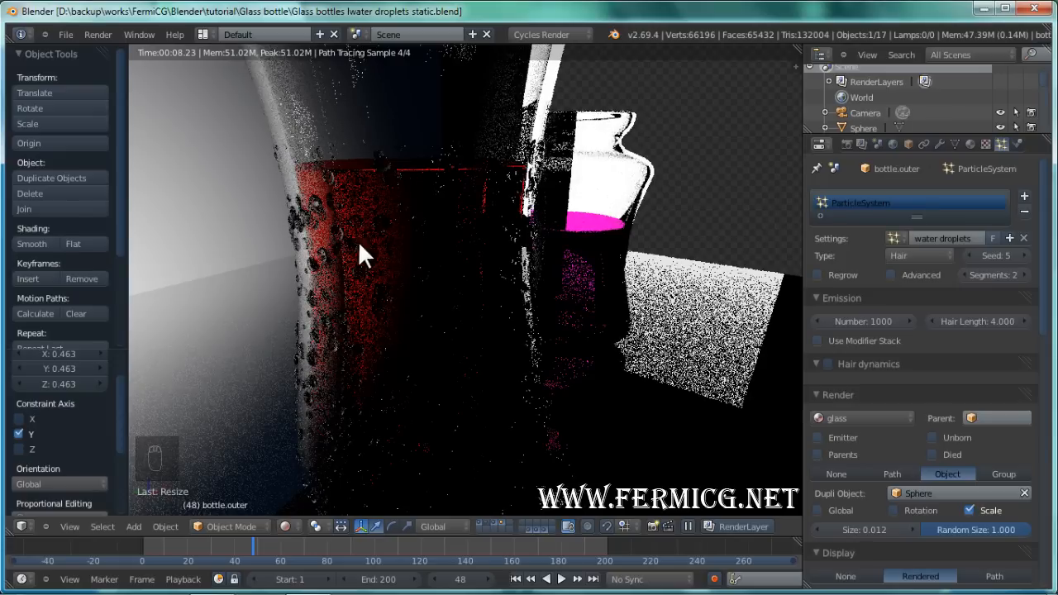
pyautogui.scroll(5, 433, 300)
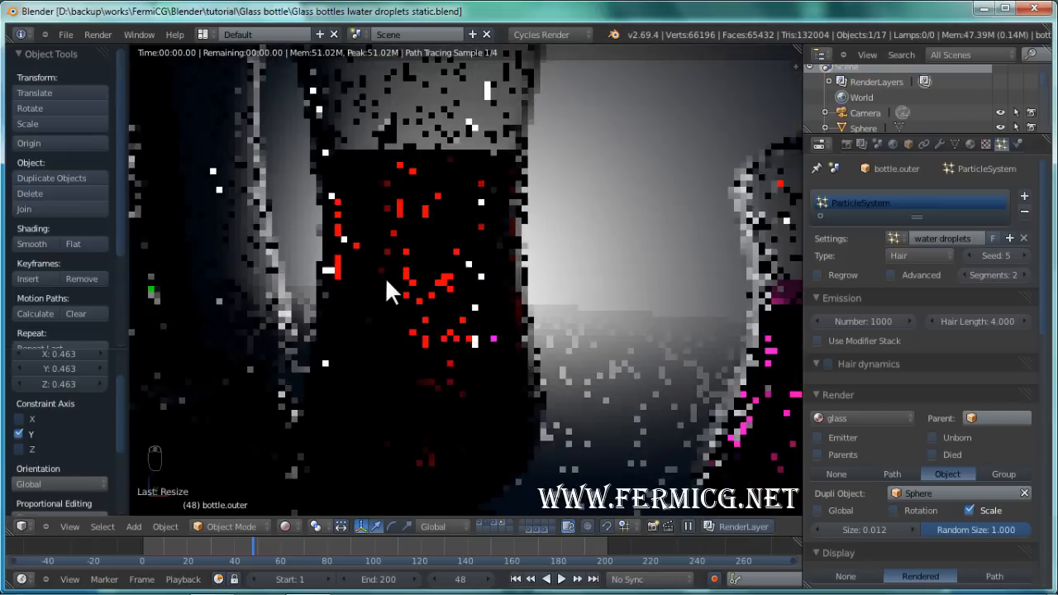
pyautogui.moveTo(386, 278); pyautogui.dragTo(386, 303, button='middle')
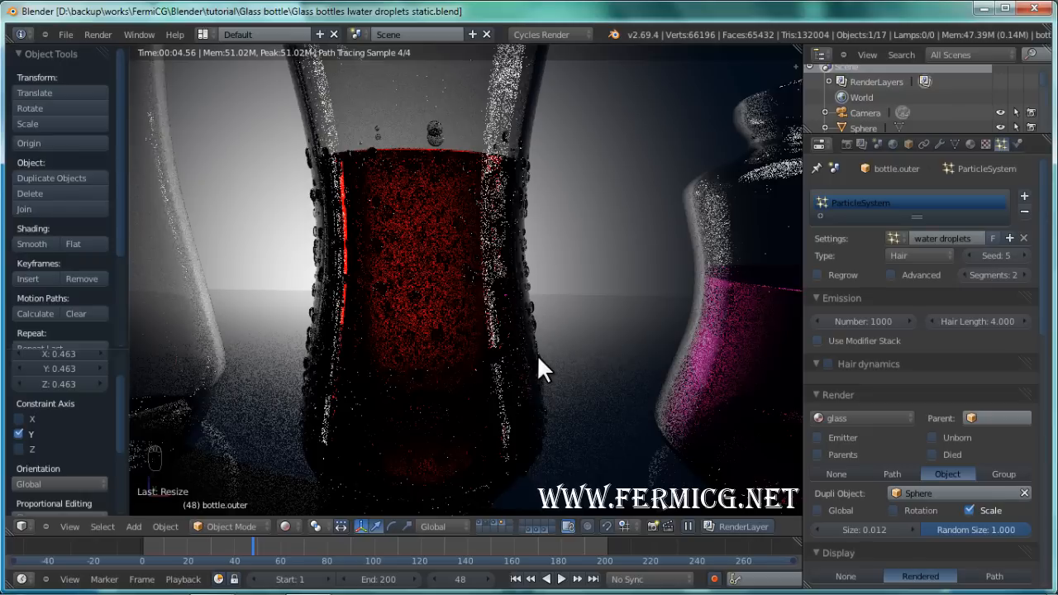
pyautogui.scroll(-5, 537, 354)
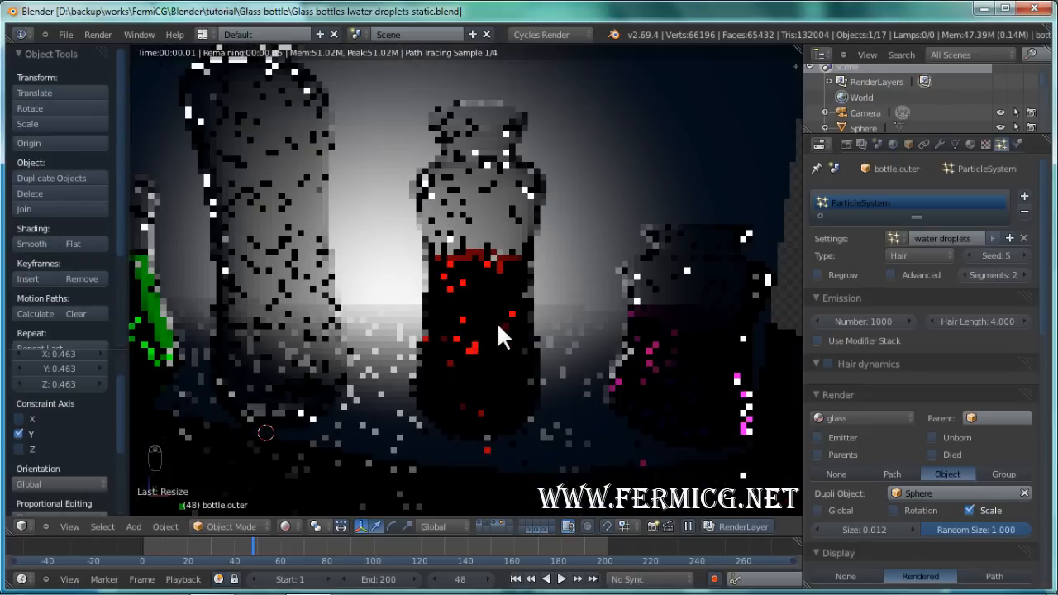